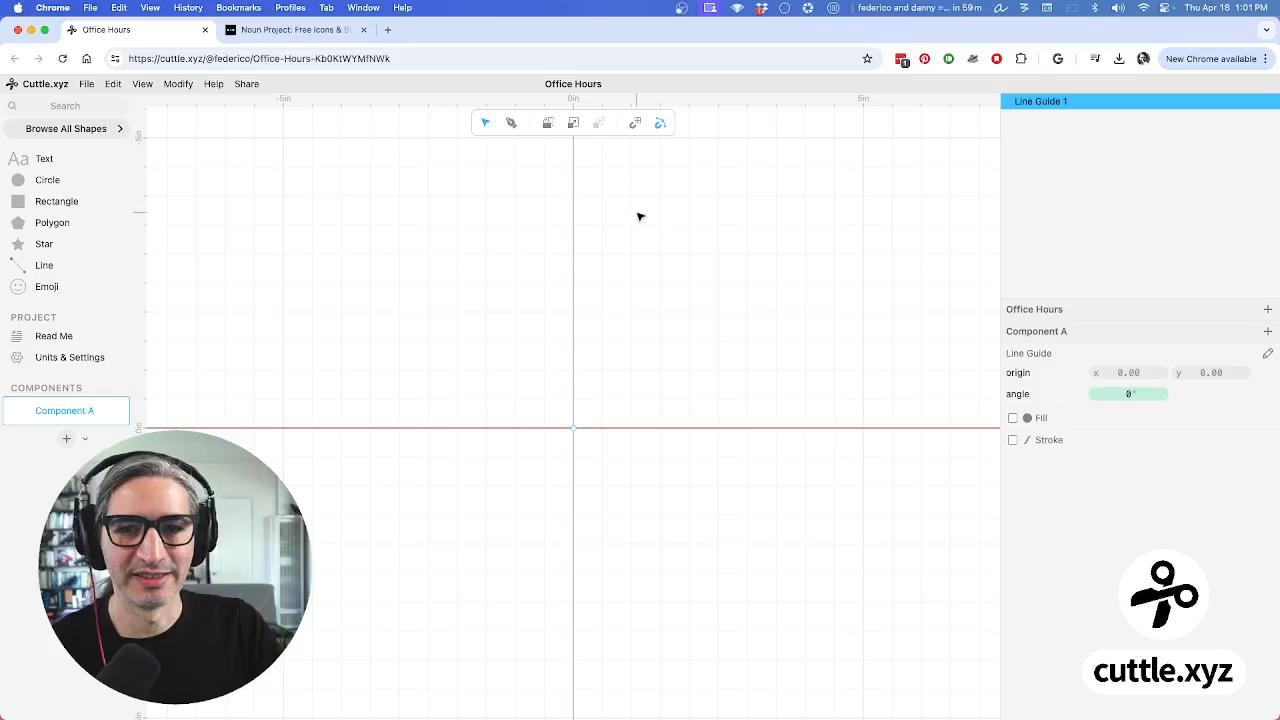
# Deselect the guide line and nudge the canvas view slightly
pyautogui.click(678, 272)
pyautogui.scroll(-3, 620, 368)
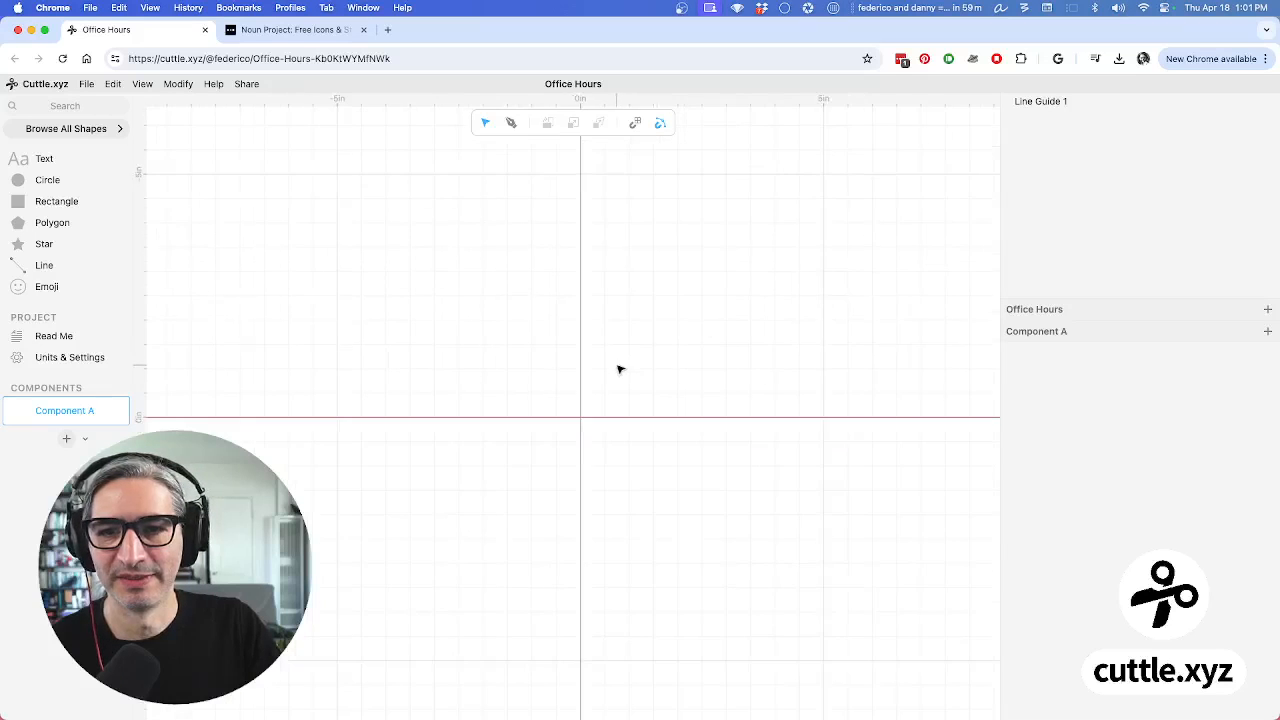
pyautogui.moveTo(612, 367); pyautogui.dragTo(606, 352)
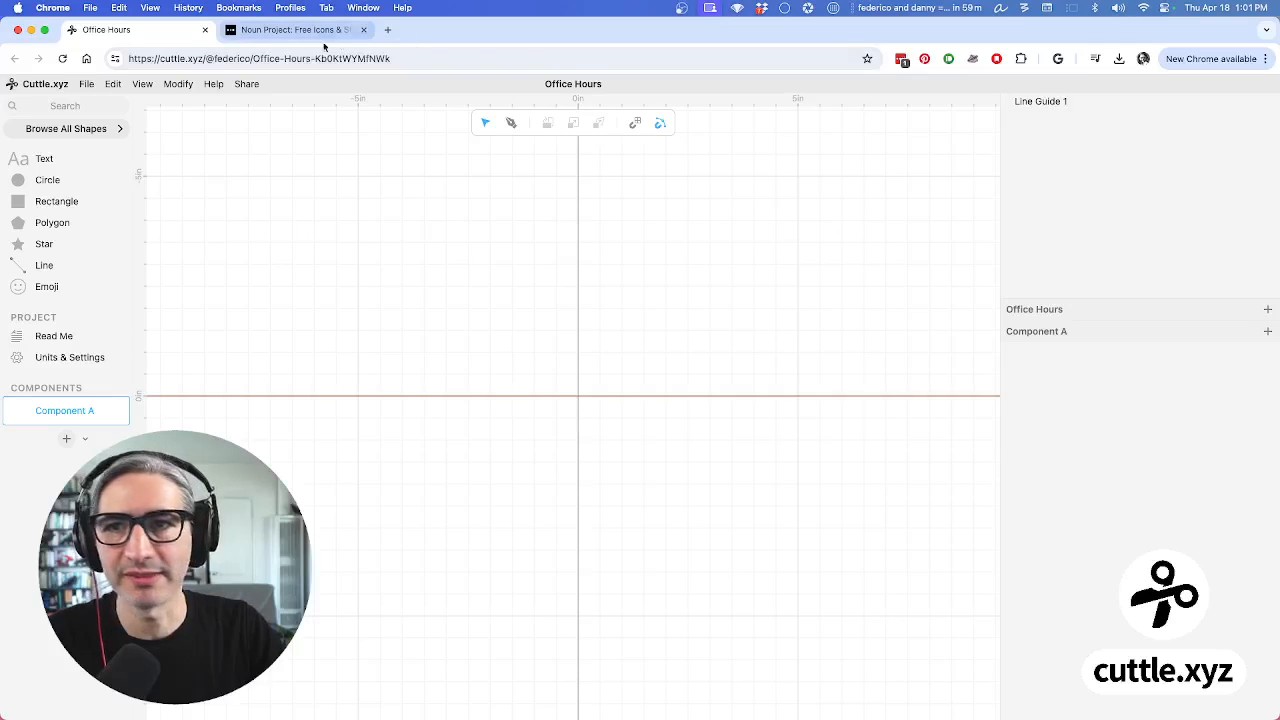
# Open cuttle.xyz in a new tab and open the Keychain Generator template
pyautogui.click(387, 29)
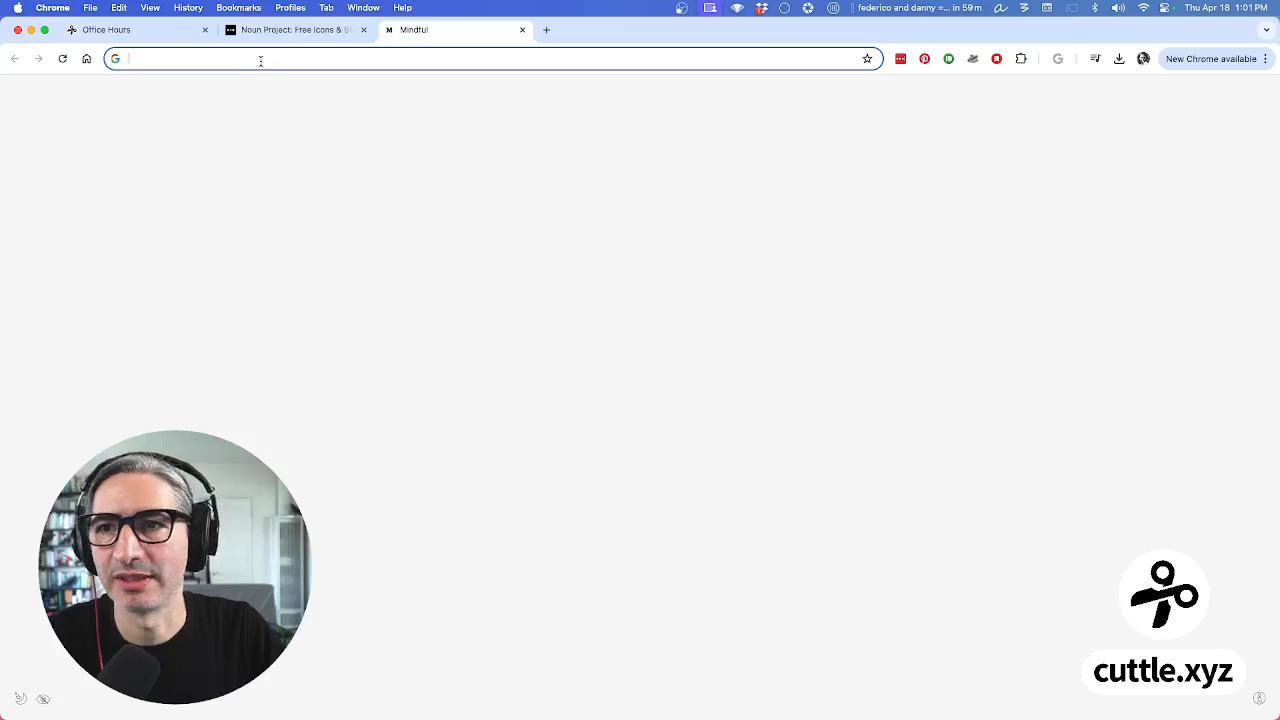
pyautogui.write('cu')
pyautogui.press('Return')
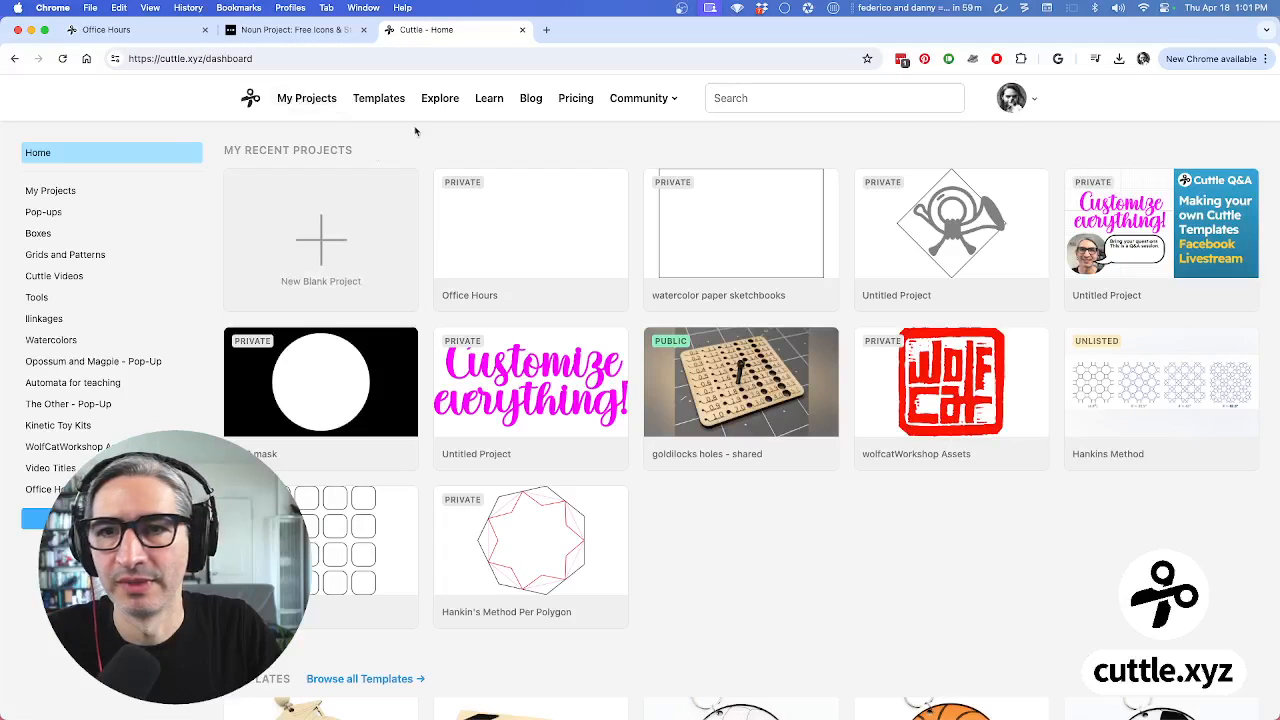
pyautogui.click(392, 108)
pyautogui.scroll(-3, 697, 420)
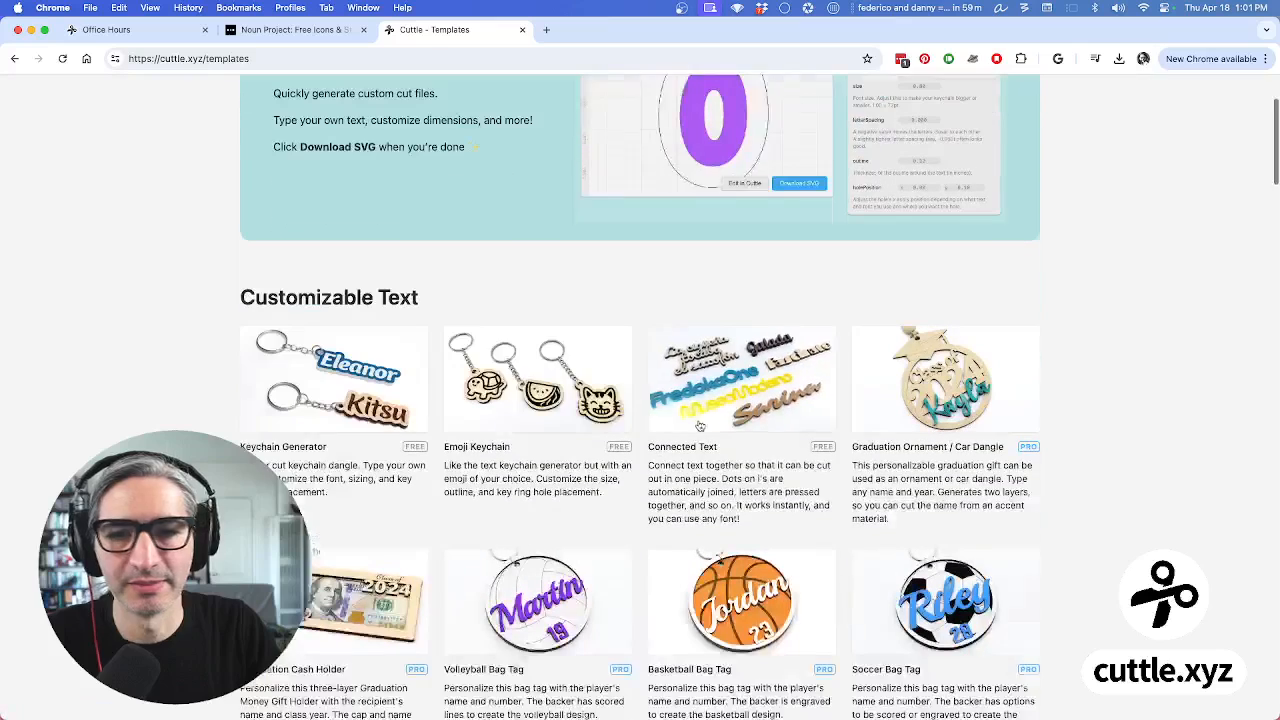
pyautogui.click(352, 374)
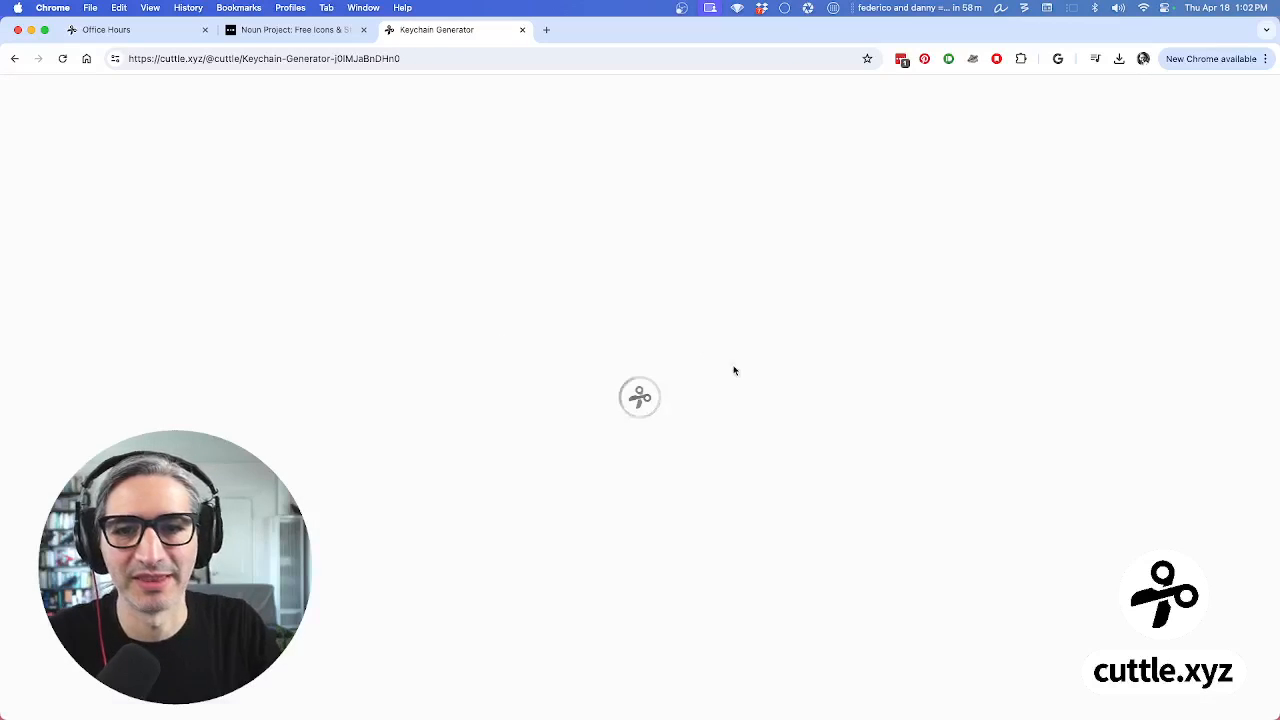
# Replace the keychain's sample name with a first name
pyautogui.scroll(-1, 730, 372)
pyautogui.scroll(-5, 730, 372)
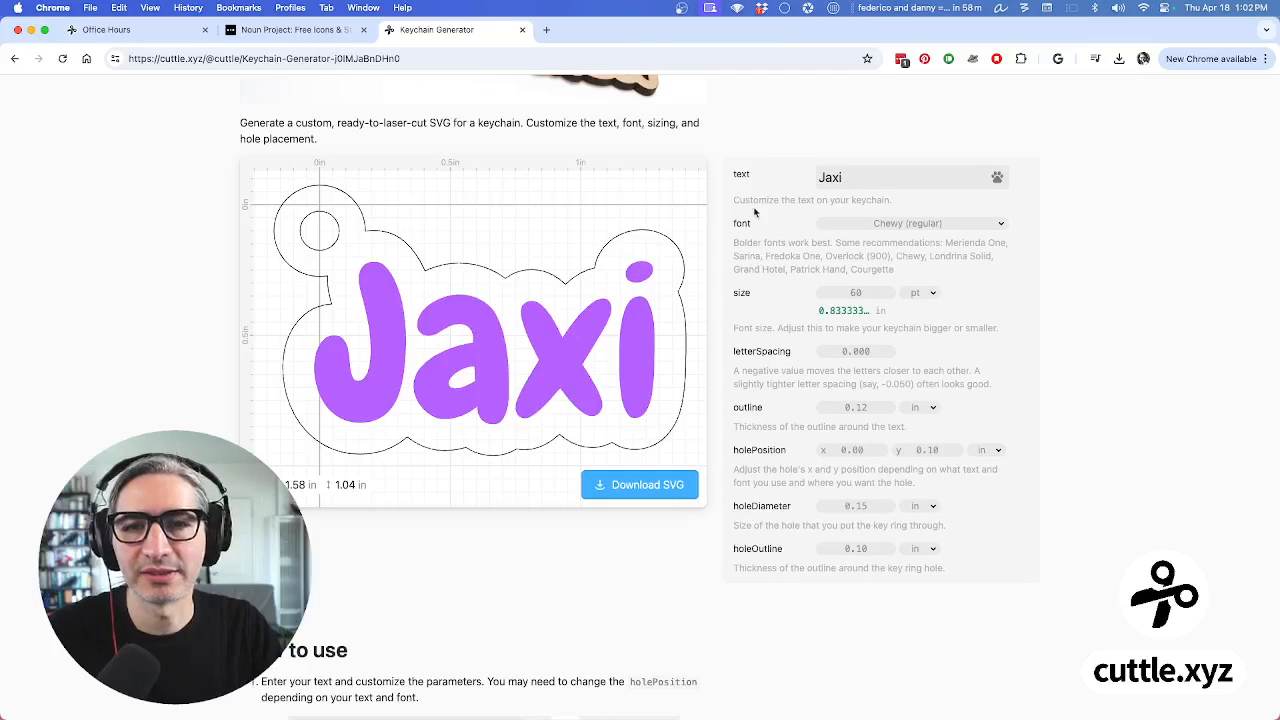
pyautogui.click(856, 184)
pyautogui.press('super+a')
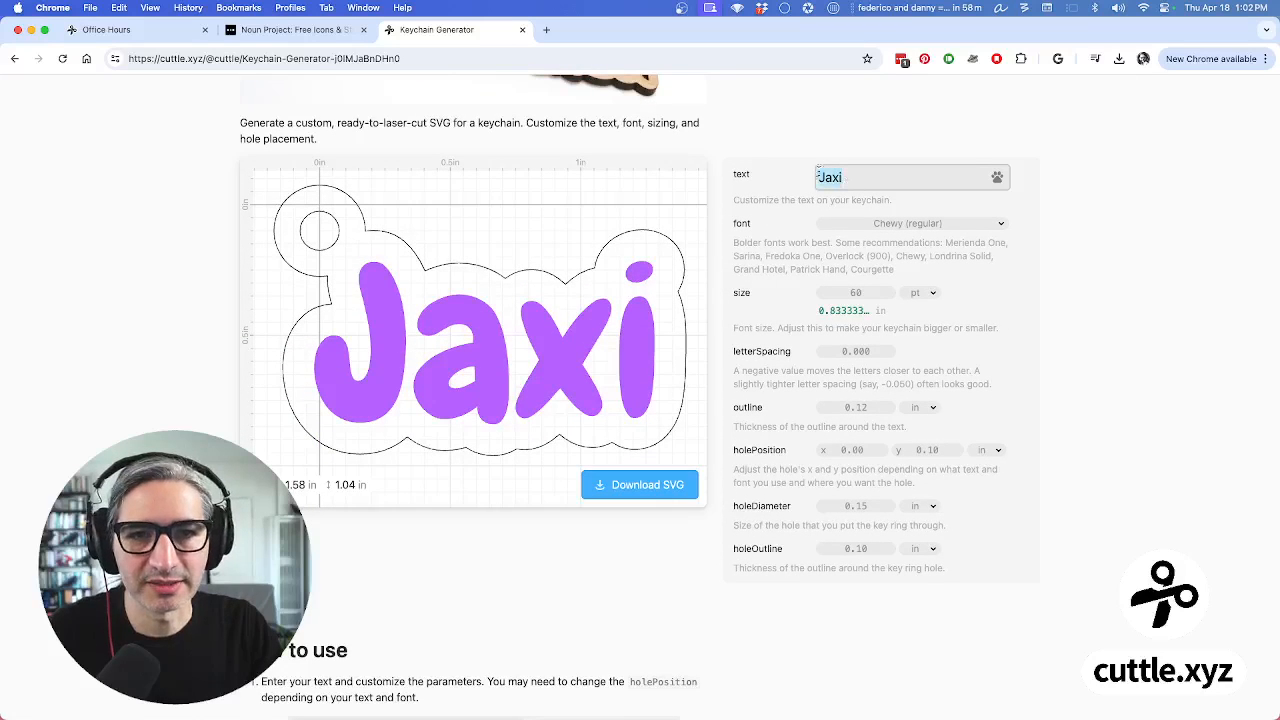
pyautogui.write('Federico')
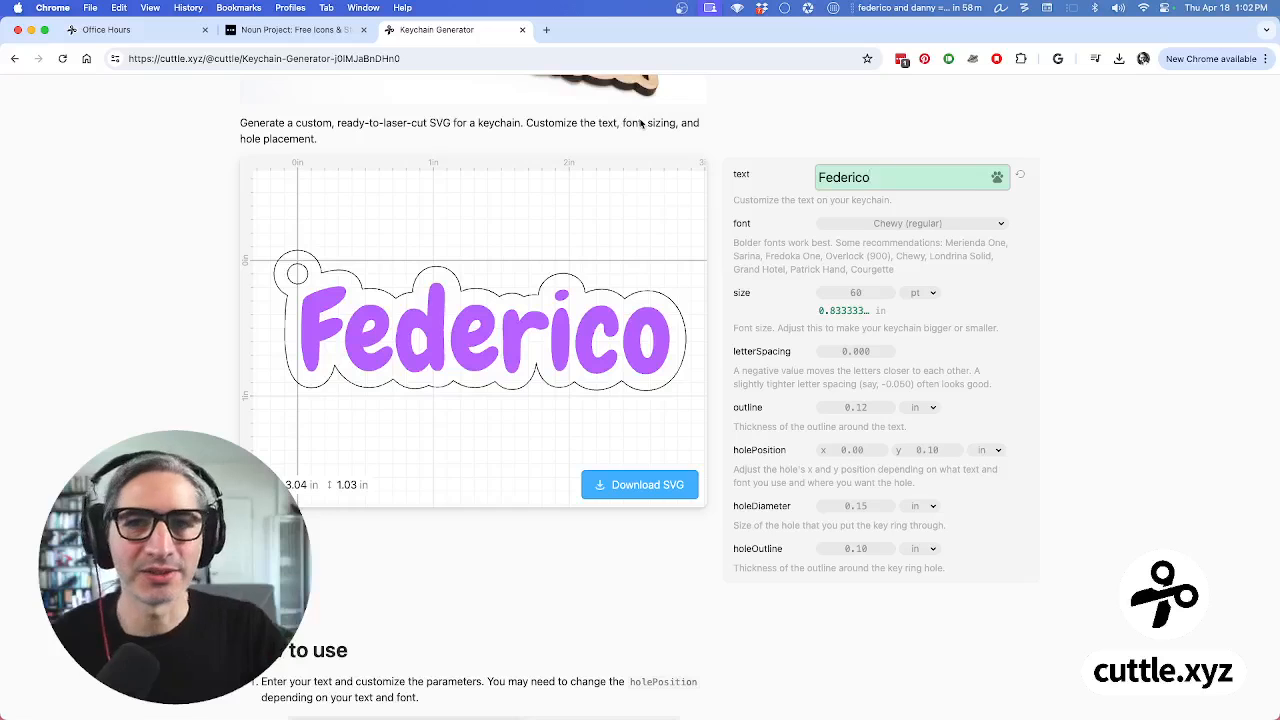
# Delete Line Guide 1 from the Office Hours canvas
pyautogui.click(171, 33)
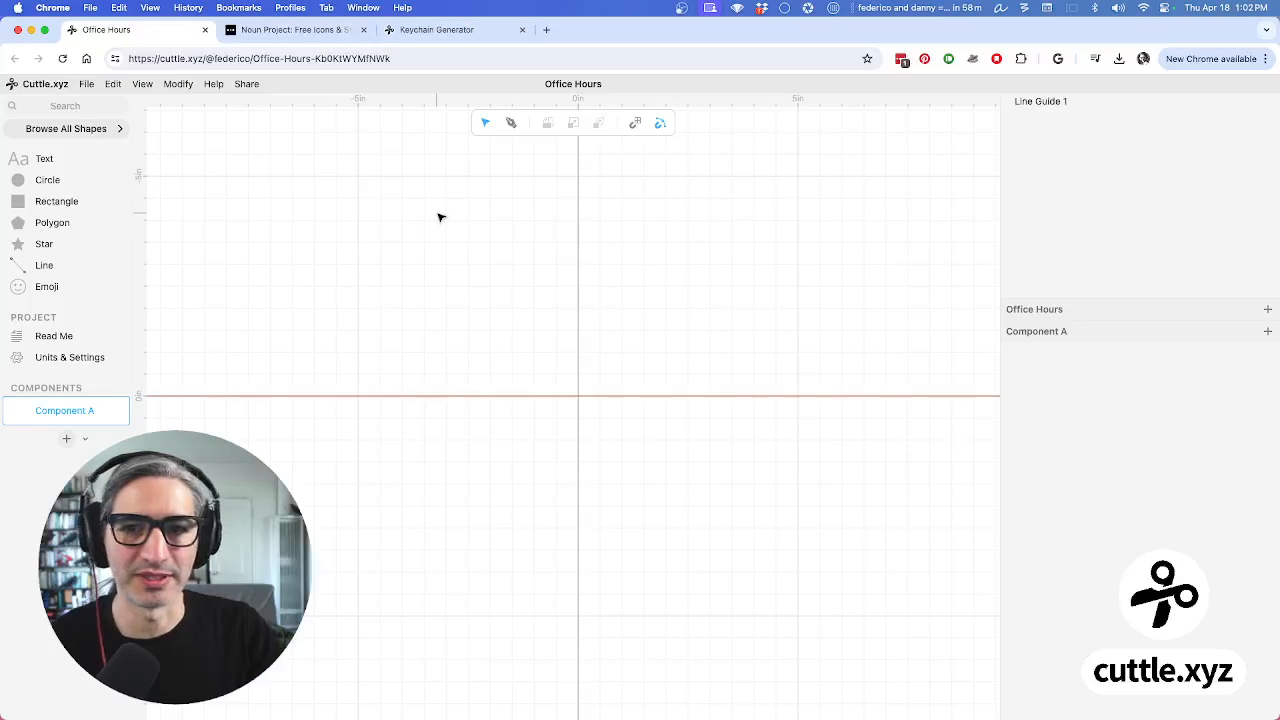
pyautogui.click(1028, 106)
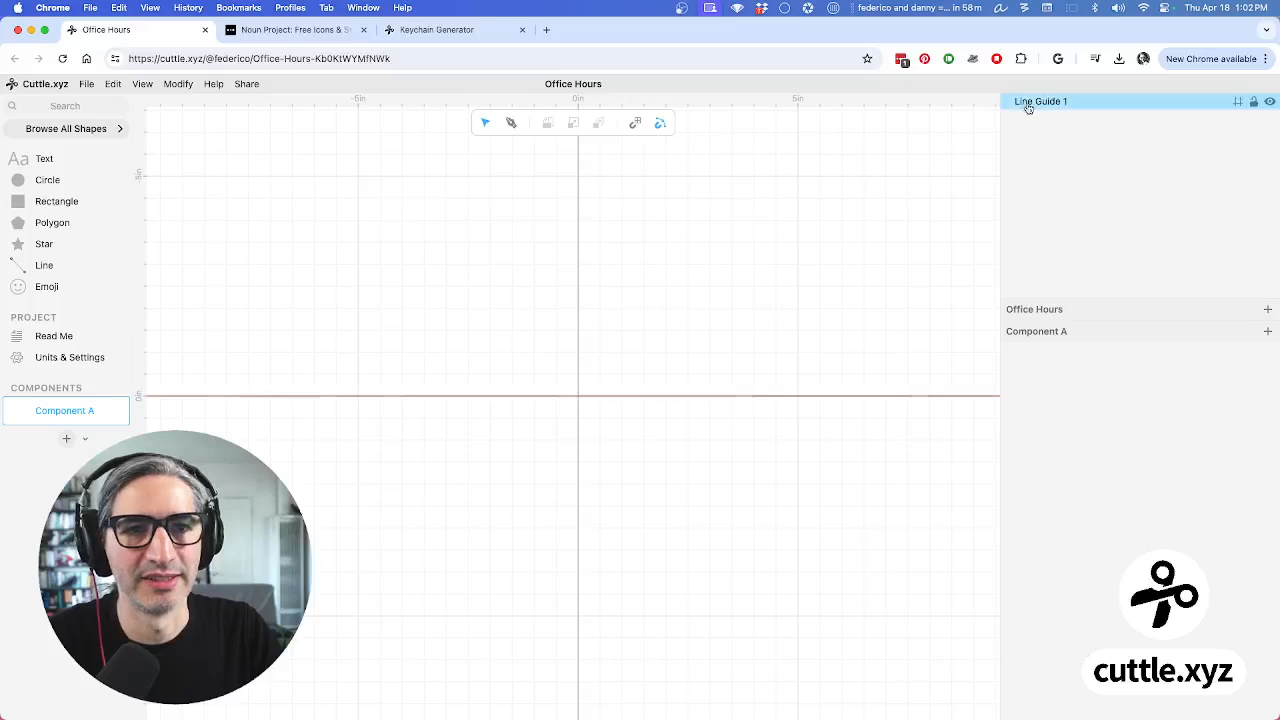
pyautogui.press('BackSpace')
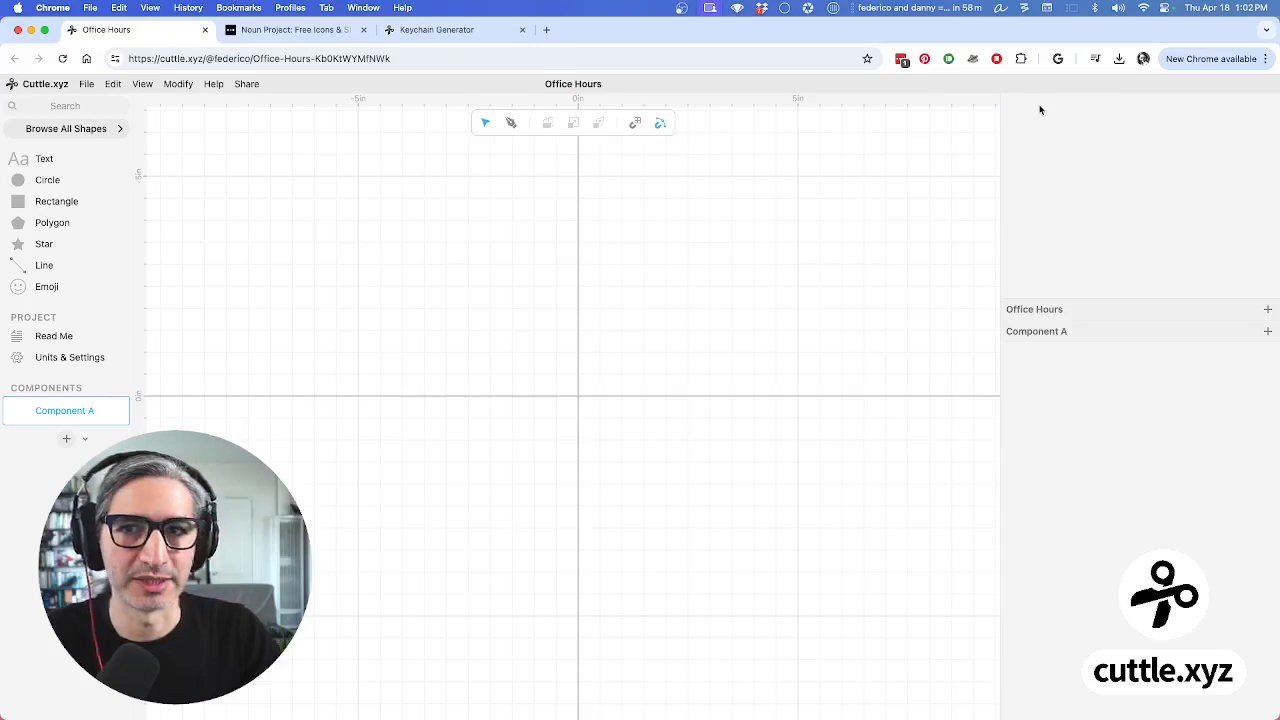
pyautogui.click(412, 30)
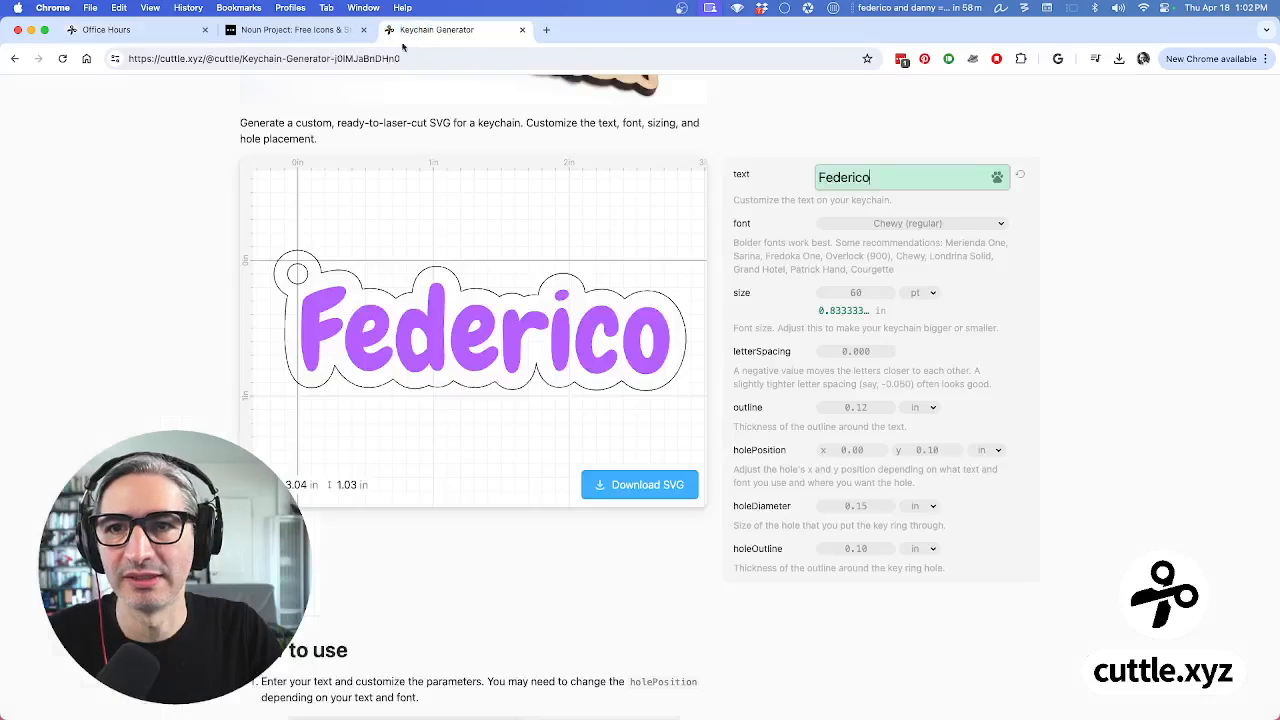
# Open the Volleyball Bag Tag template from the gallery, then return to Office Hours
pyautogui.scroll(5, 382, 115)
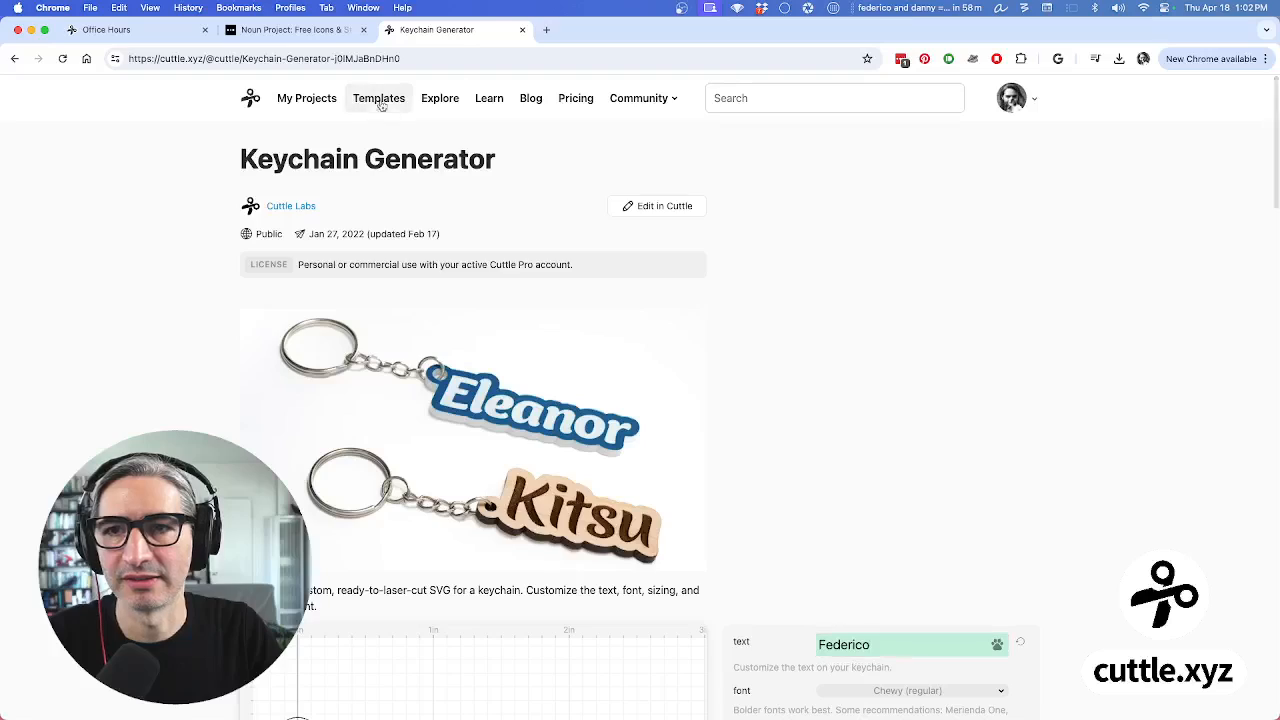
pyautogui.click(379, 98)
pyautogui.scroll(-10, 551, 200)
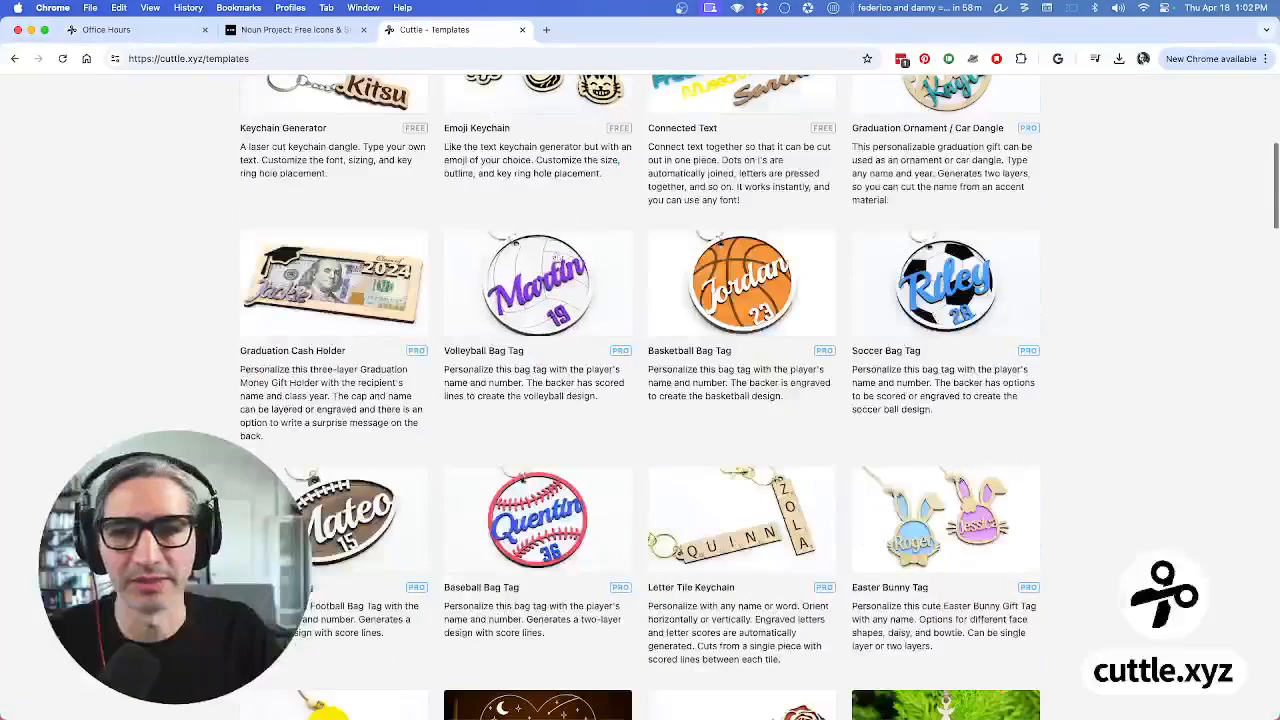
pyautogui.click(602, 268)
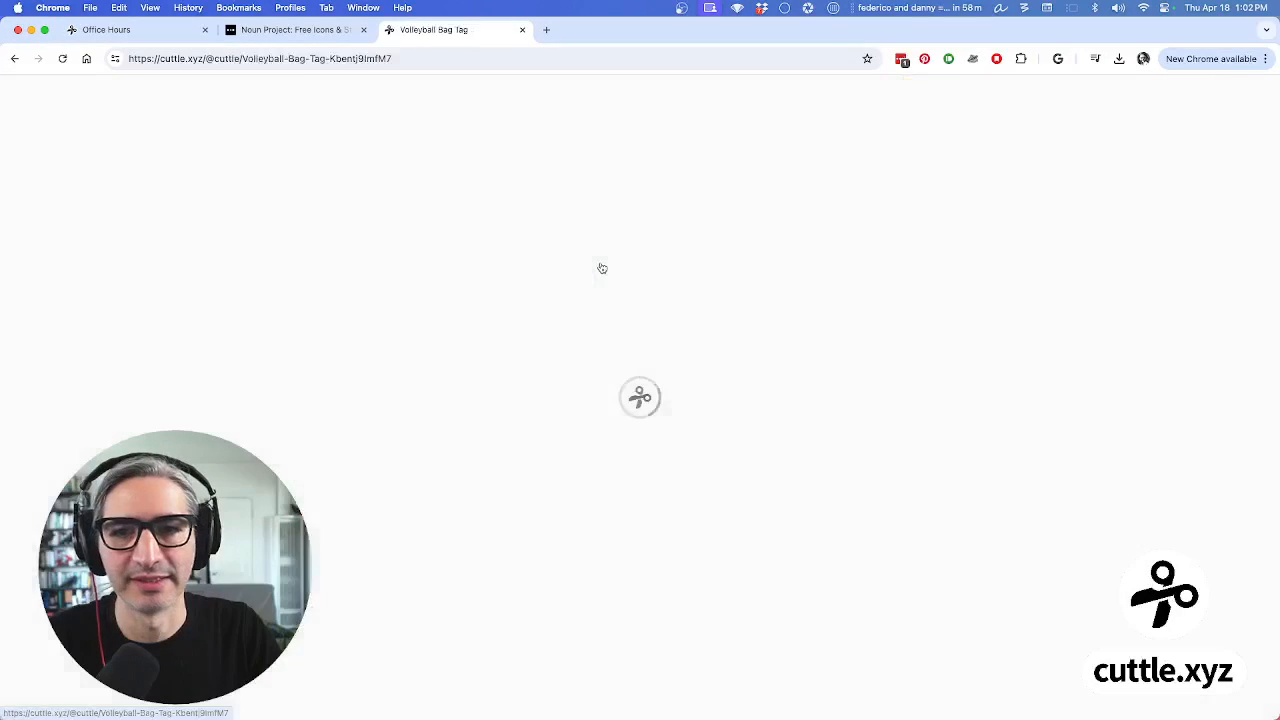
pyautogui.scroll(-6, 623, 271)
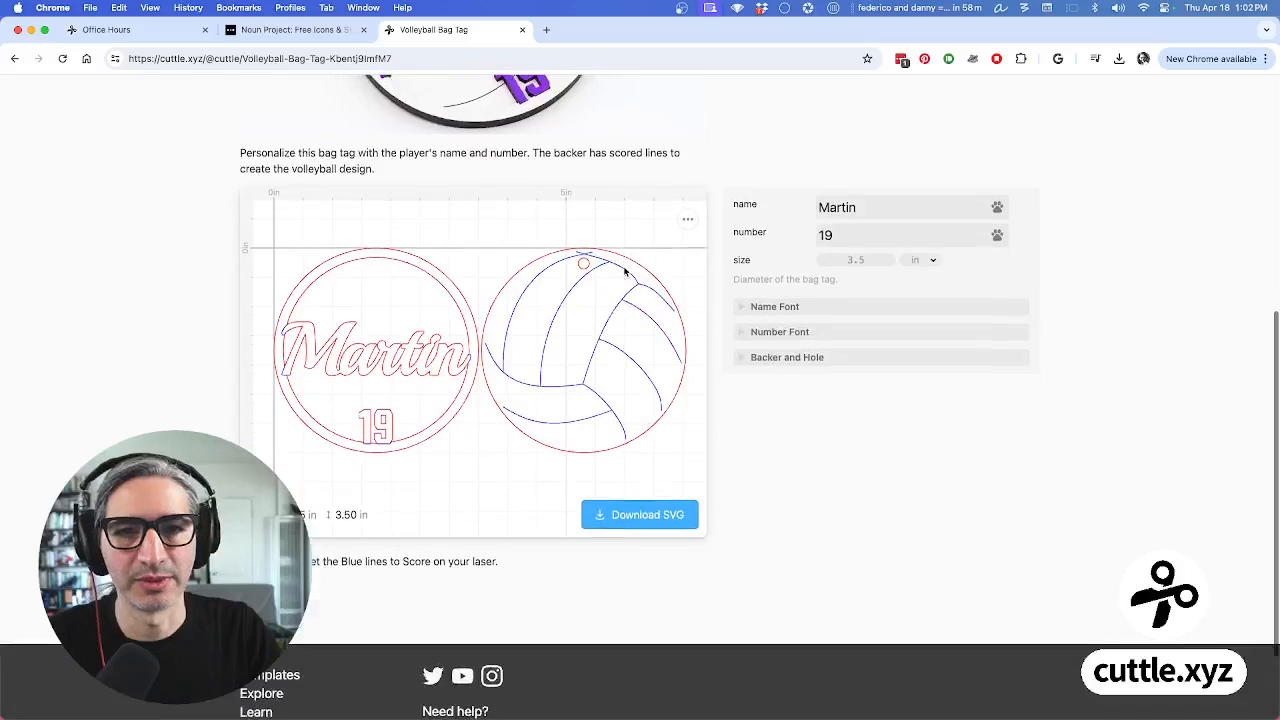
pyautogui.scroll(-1, 626, 268)
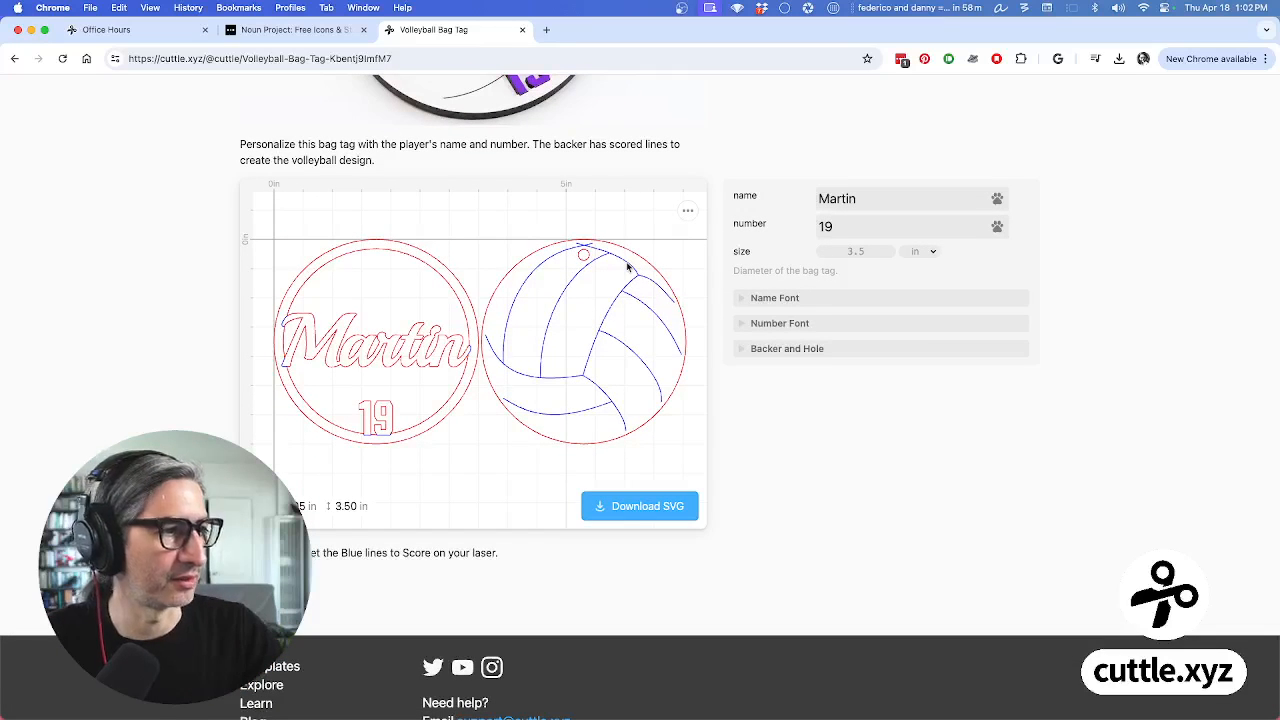
pyautogui.click(174, 34)
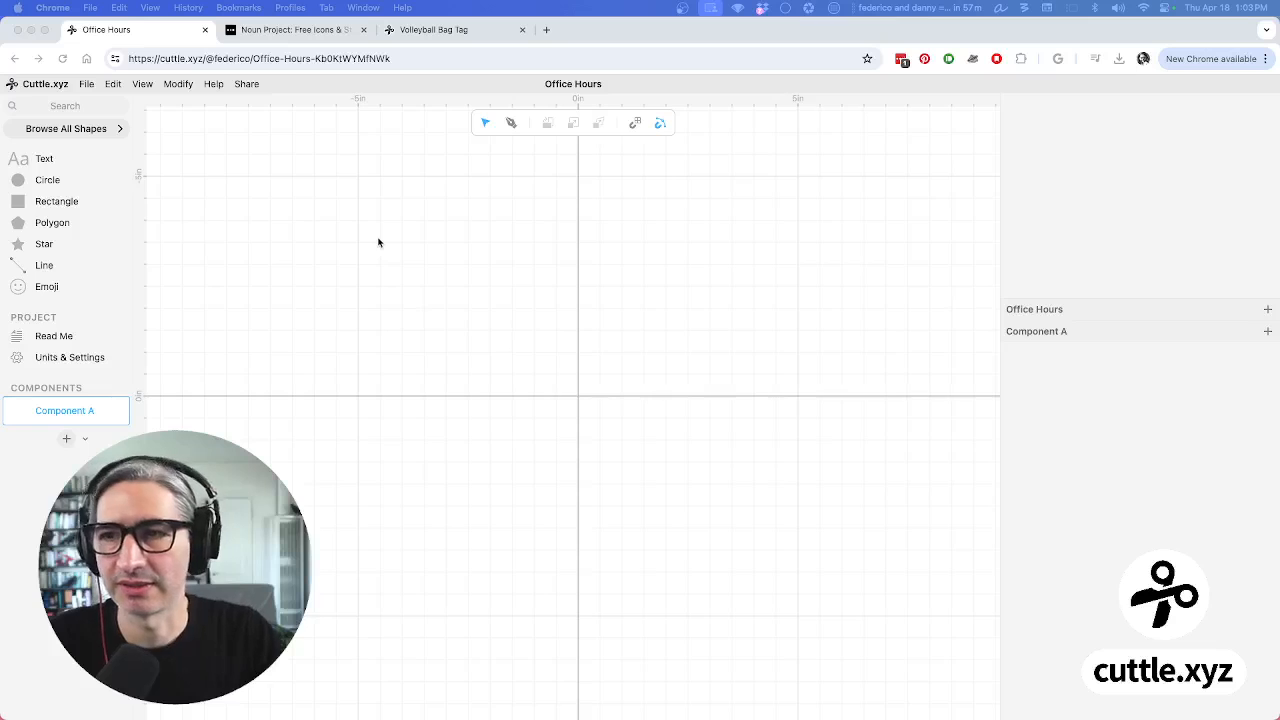
# Search the shape library for 'con' and place a Connected Text shape on the canvas
pyautogui.click(102, 112)
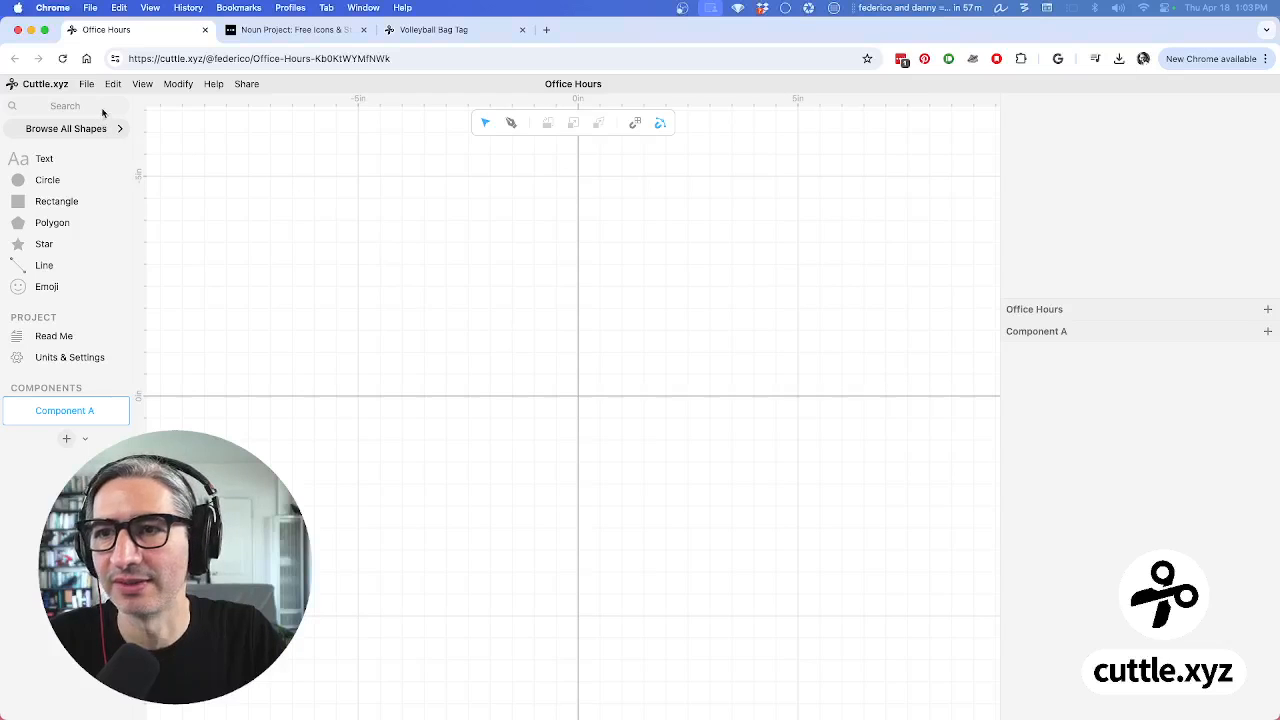
pyautogui.click(104, 106)
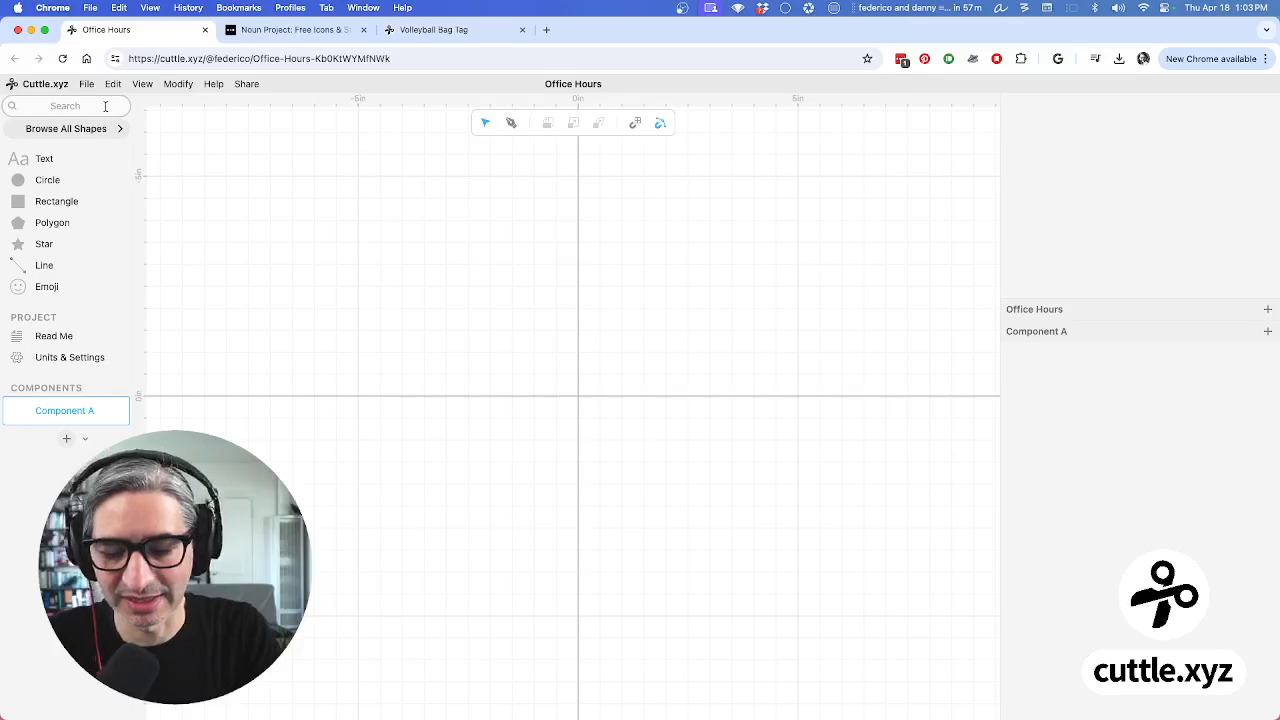
pyautogui.write('con')
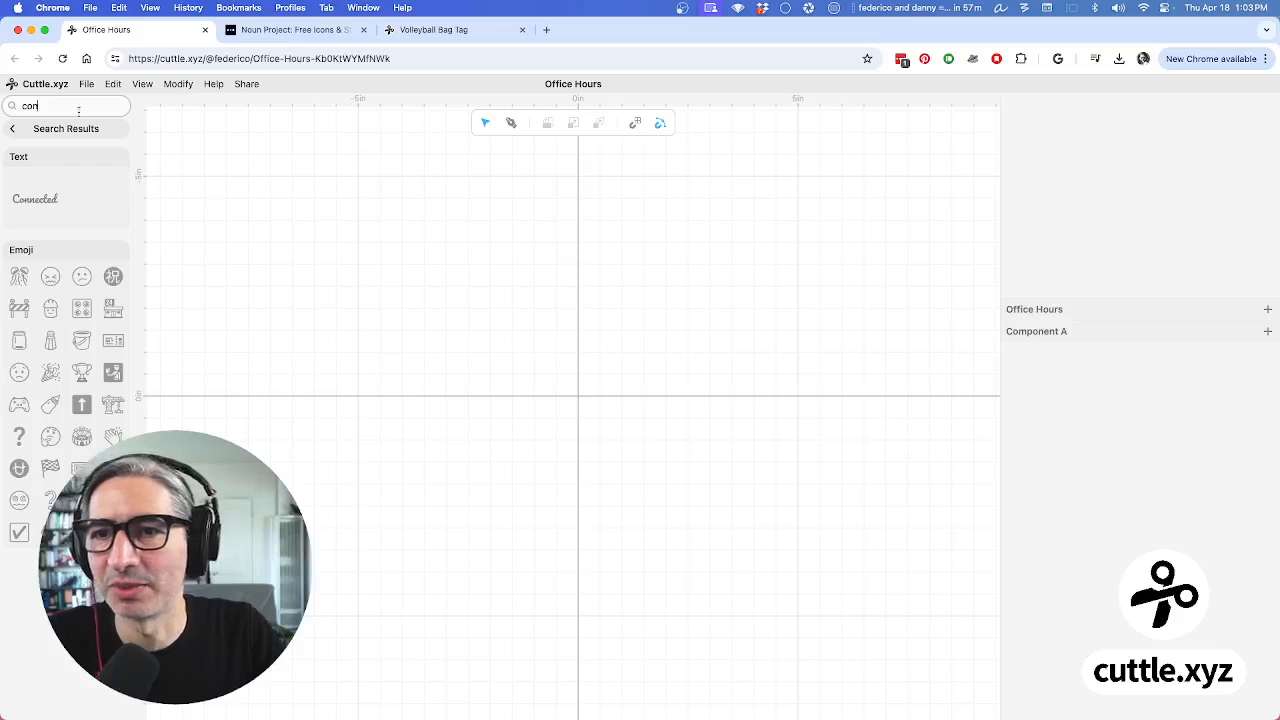
pyautogui.moveTo(35, 199); pyautogui.dragTo(578, 398)
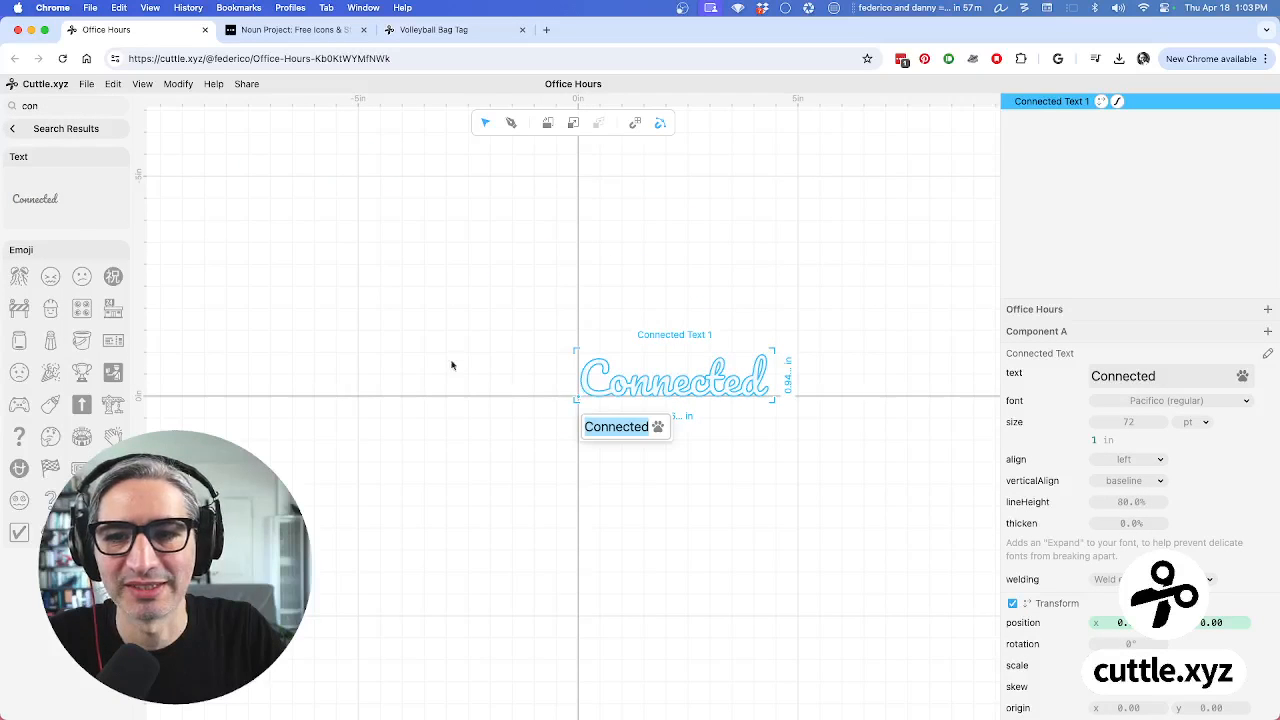
pyautogui.click(596, 466)
pyautogui.click(610, 470)
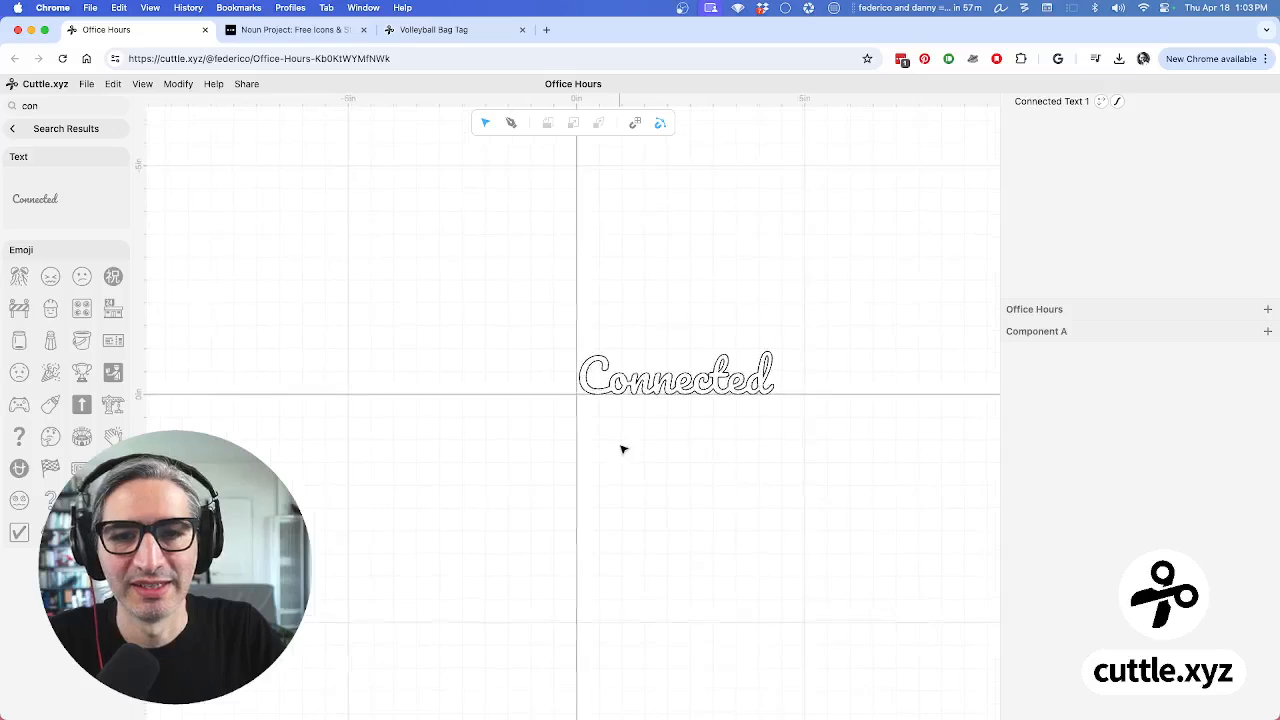
# Reselect the Connected Text and highlight the word 'Connected' in its text value
pyautogui.scroll(1, 623, 449)
pyautogui.moveTo(654, 423); pyautogui.dragTo(566, 429)
pyautogui.scroll(2, 569, 431)
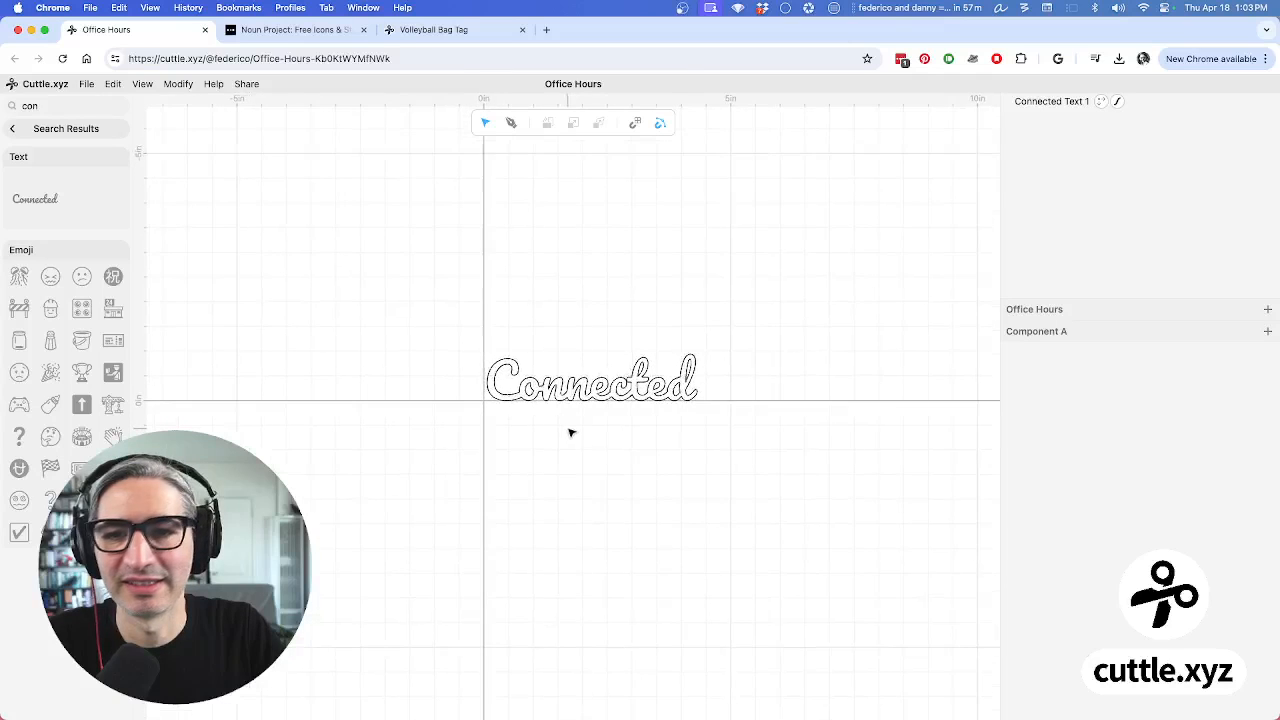
pyautogui.scroll(3, 571, 432)
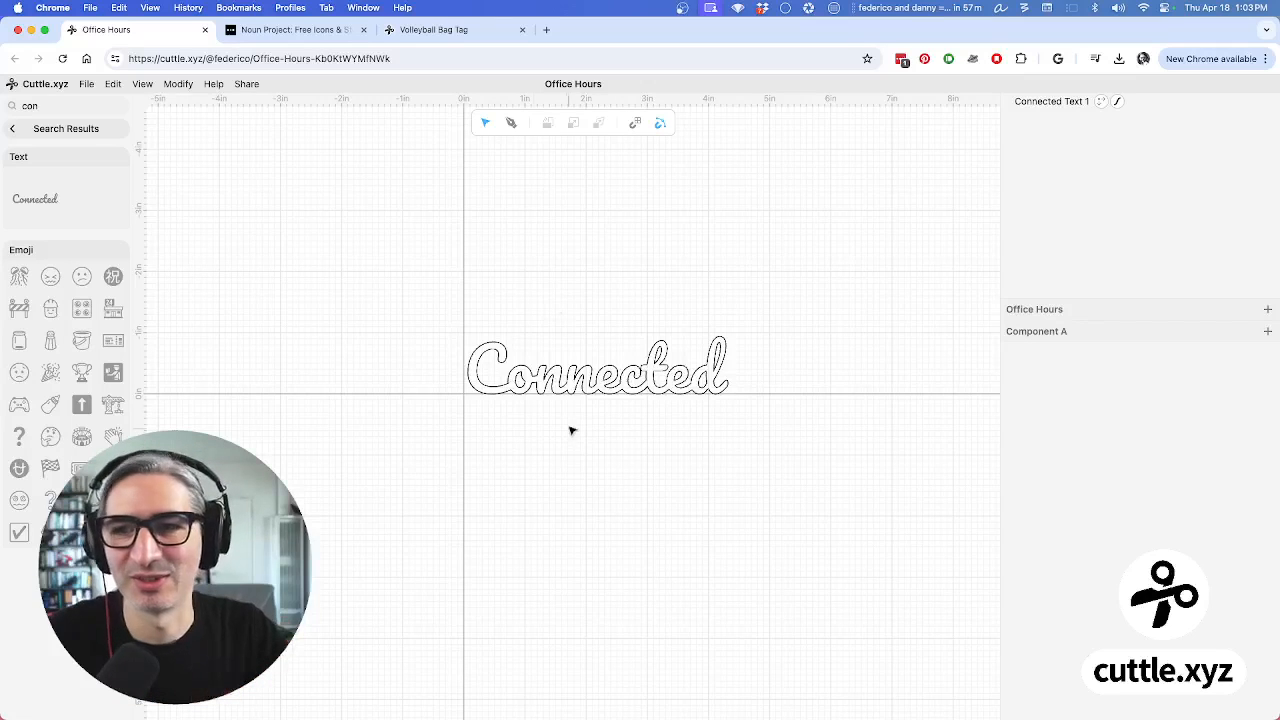
pyautogui.click(20, 128)
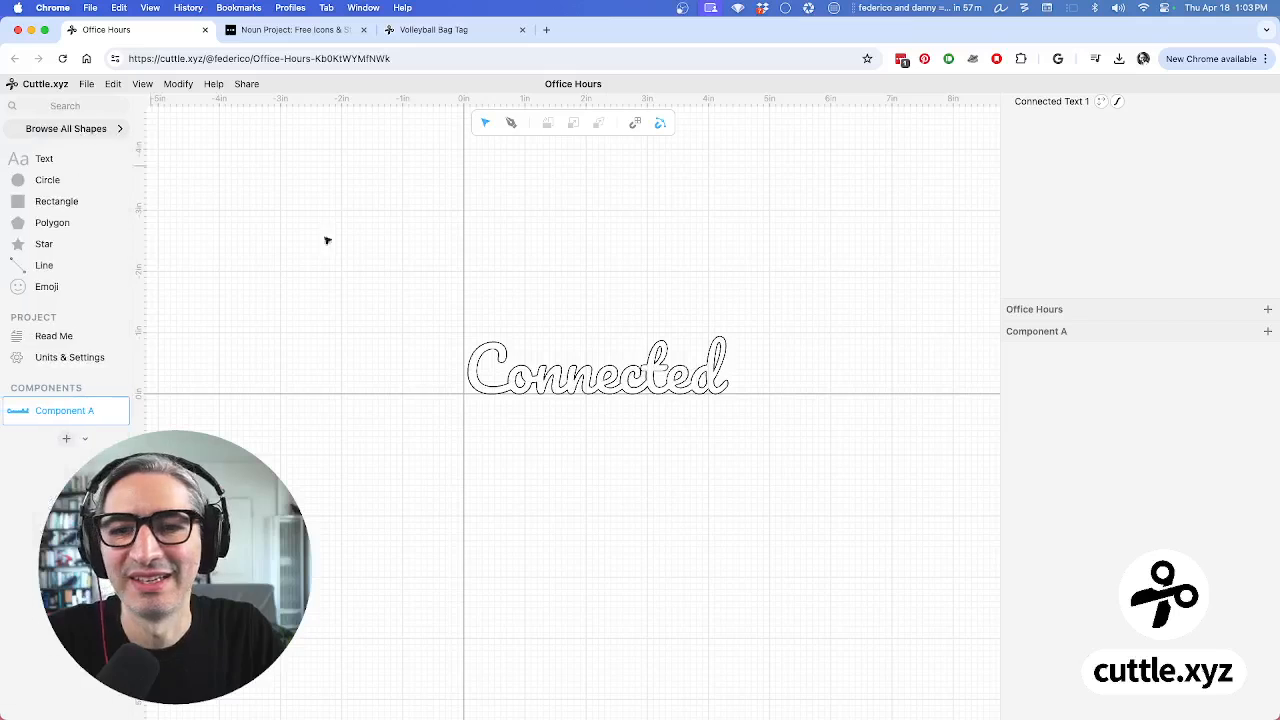
pyautogui.click(641, 392)
pyautogui.click(643, 393)
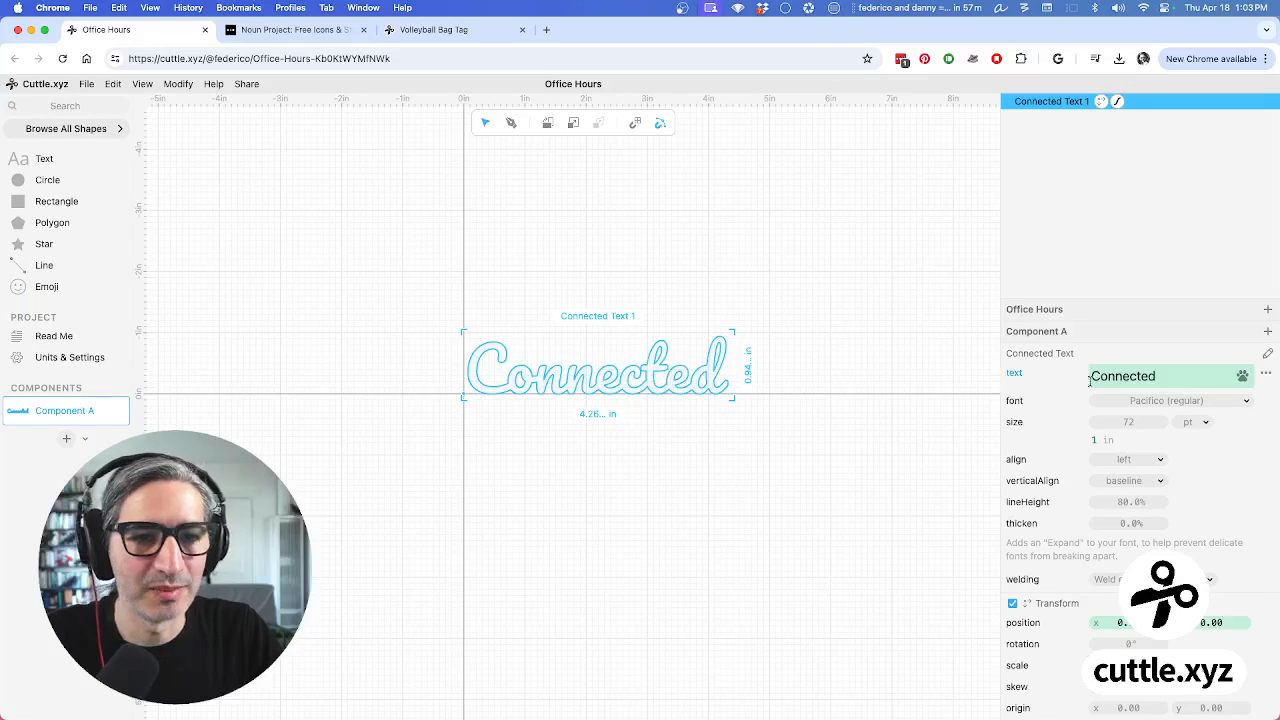
pyautogui.click(874, 369)
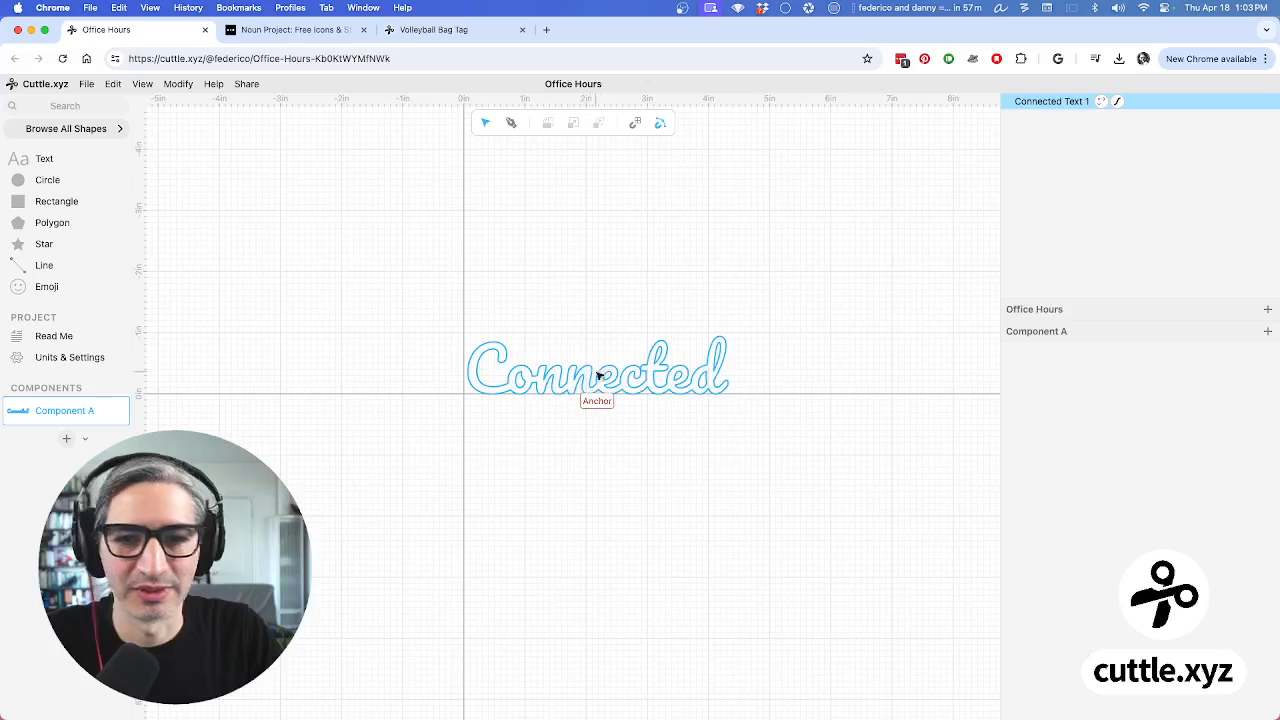
pyautogui.click(615, 372)
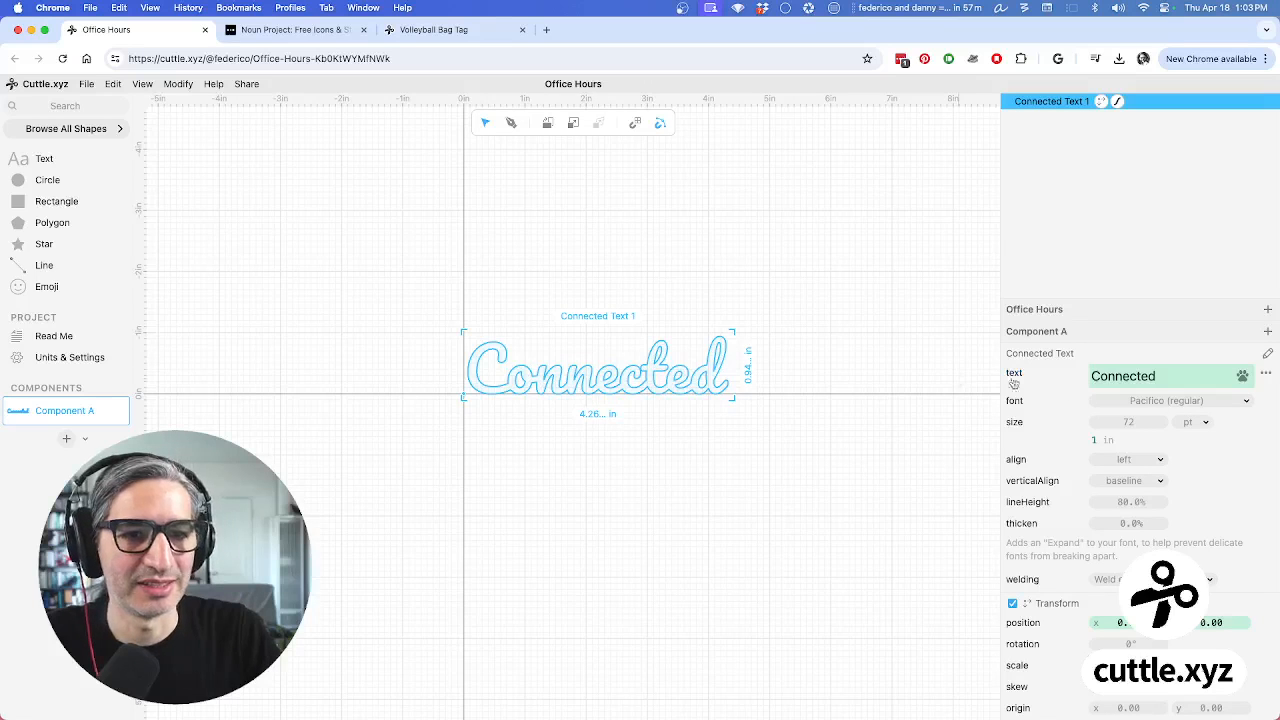
pyautogui.moveTo(1174, 376); pyautogui.dragTo(1088, 377)
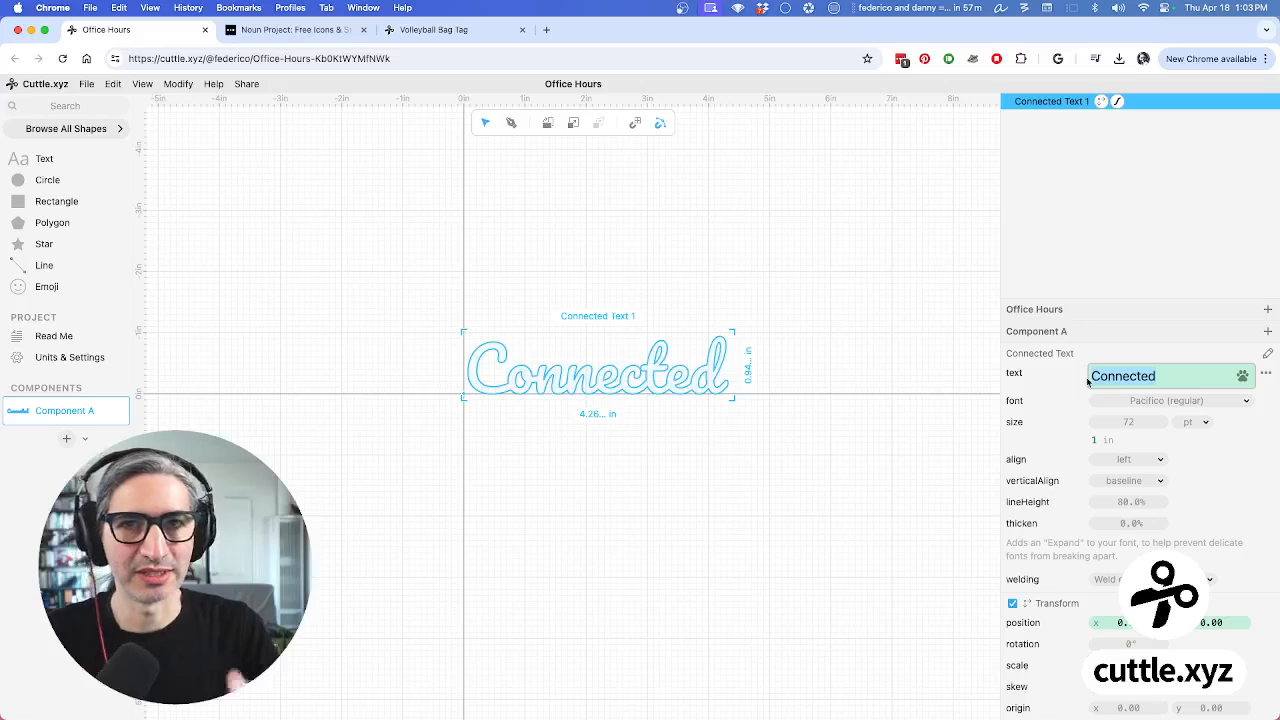
# Type a first name into the text value and recenter the view on it
pyautogui.write('Fe')
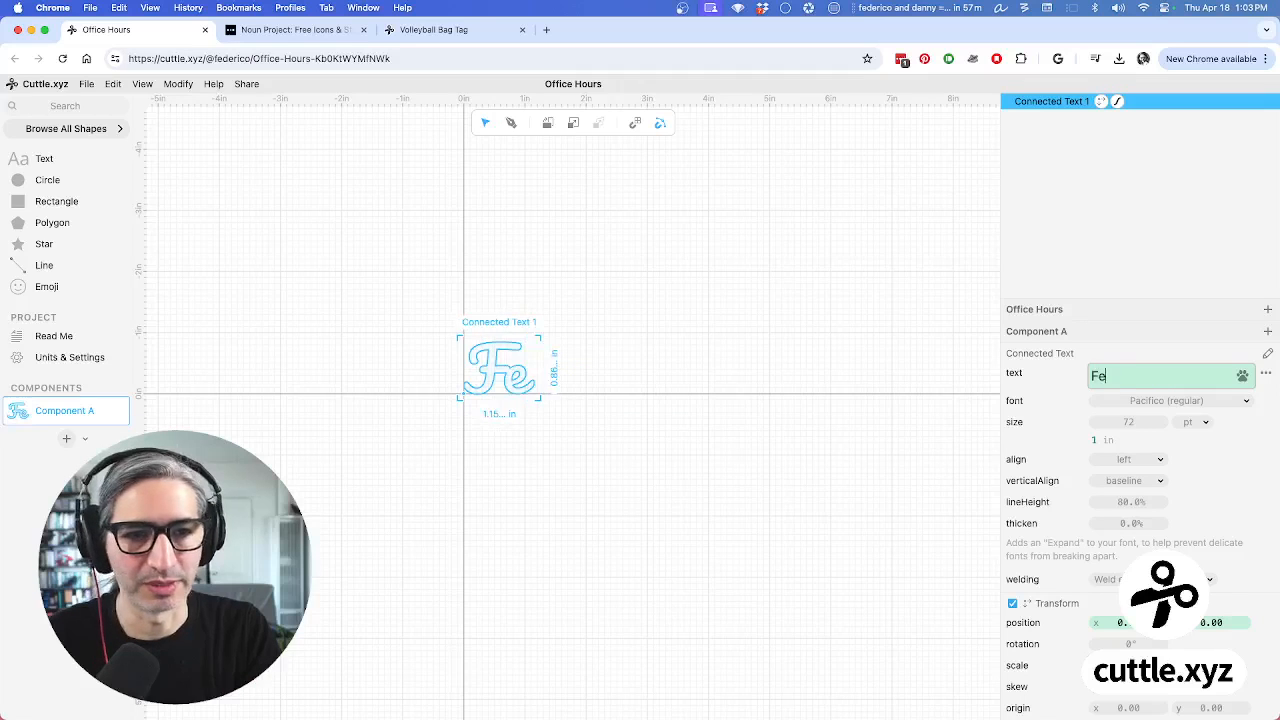
pyautogui.write('derico')
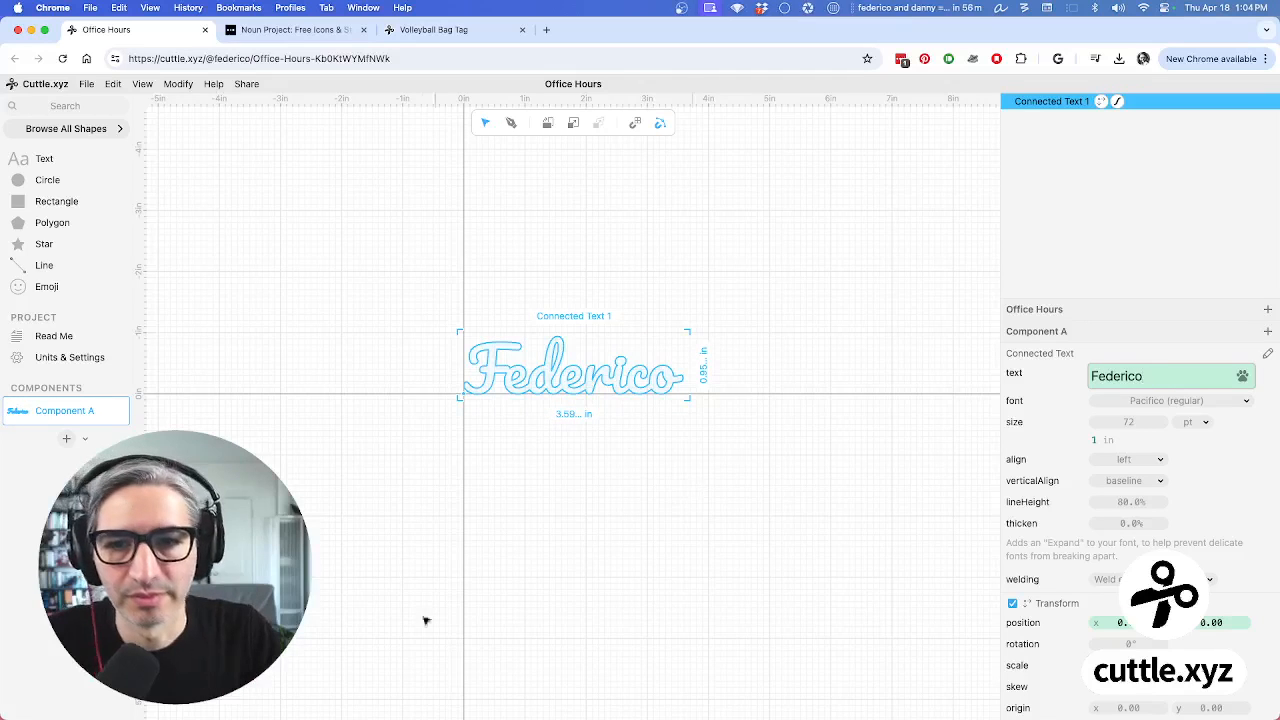
pyautogui.click(568, 483)
pyautogui.scroll(5, 566, 484)
pyautogui.scroll(-3, 568, 486)
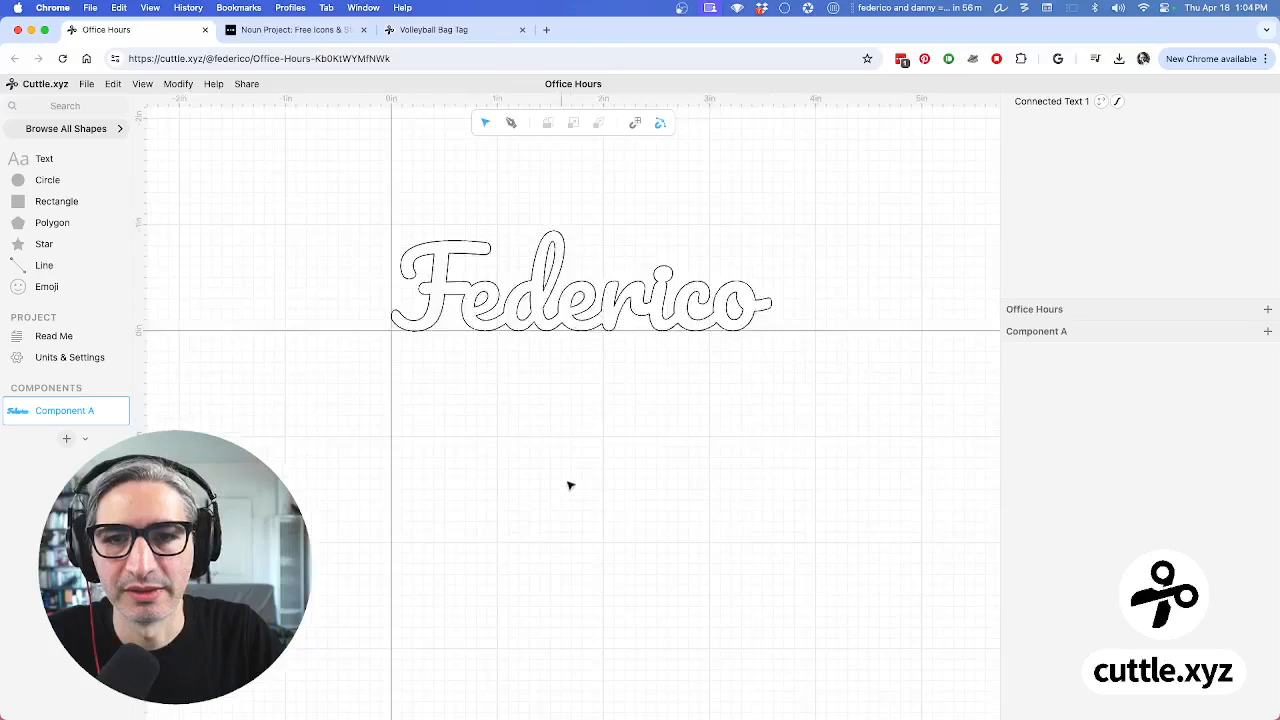
pyautogui.moveTo(575, 484); pyautogui.dragTo(573, 590)
# Change the Connected Text value to 'Cuttle'
pyautogui.click(586, 428)
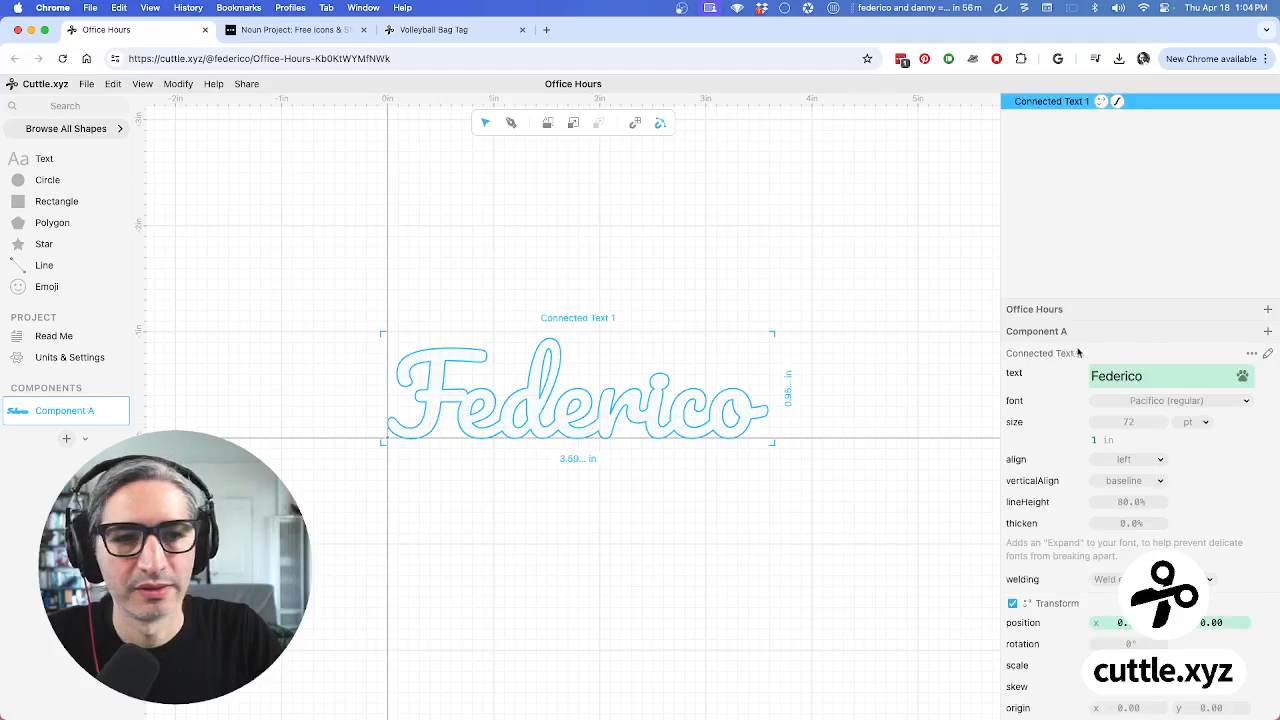
pyautogui.click(1166, 376)
pyautogui.doubleClick(1166, 376)
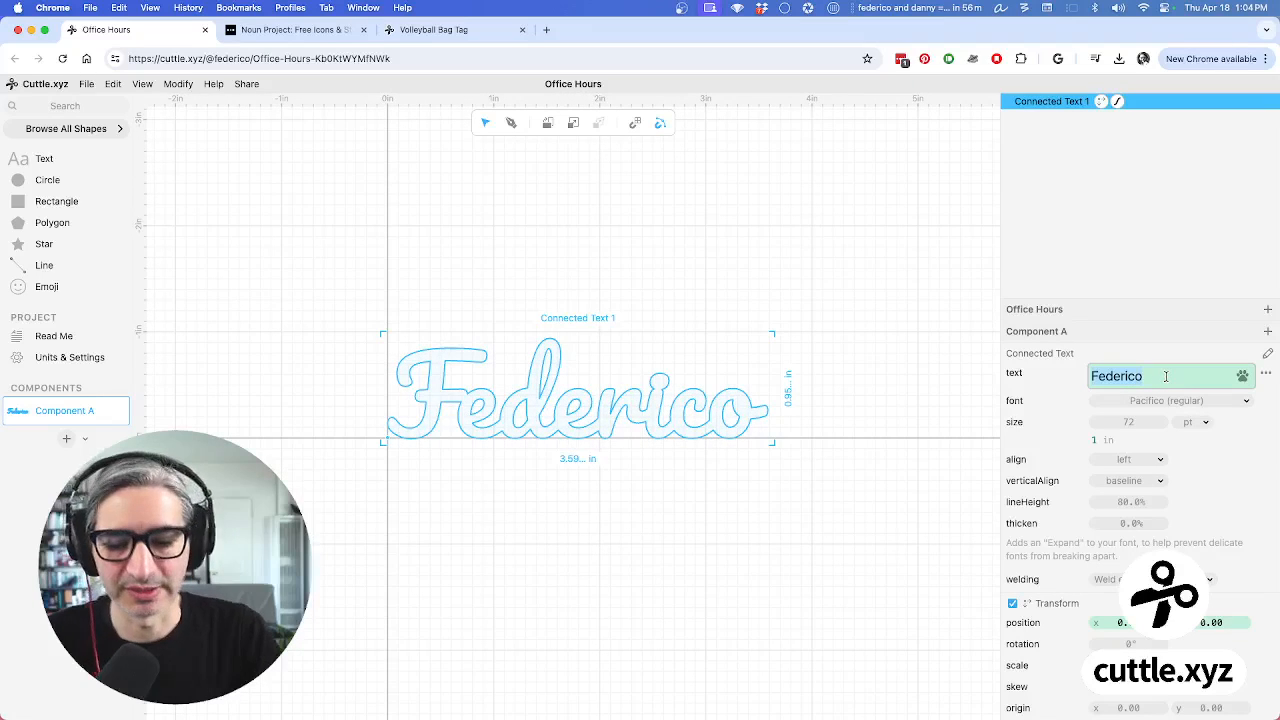
pyautogui.write('Cuttle')
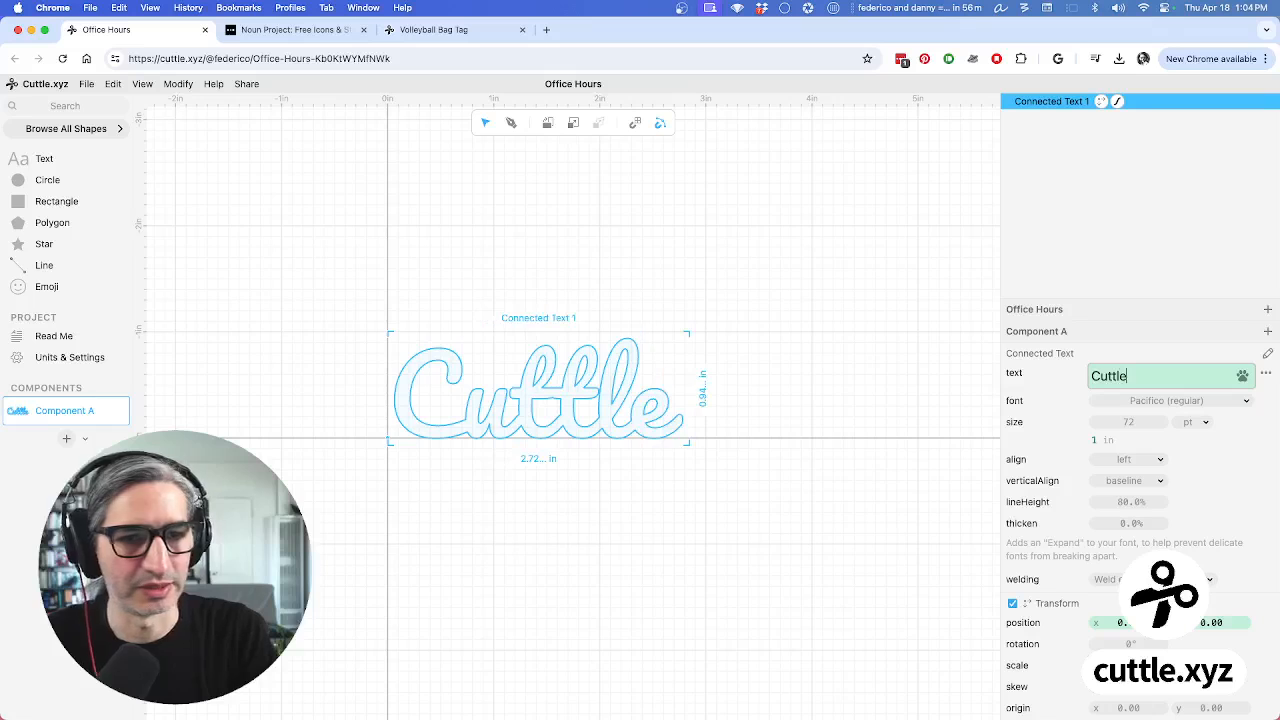
pyautogui.click(443, 285)
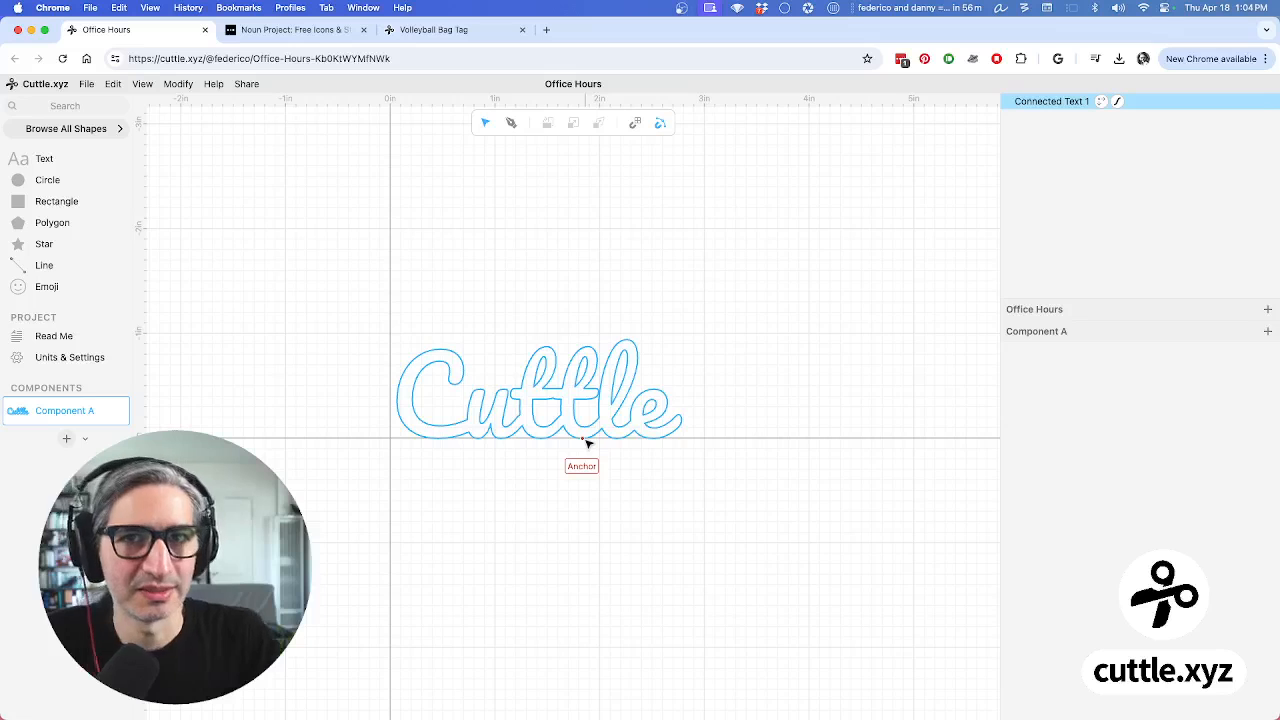
# Duplicate the Cuttle text object
pyautogui.click(597, 355)
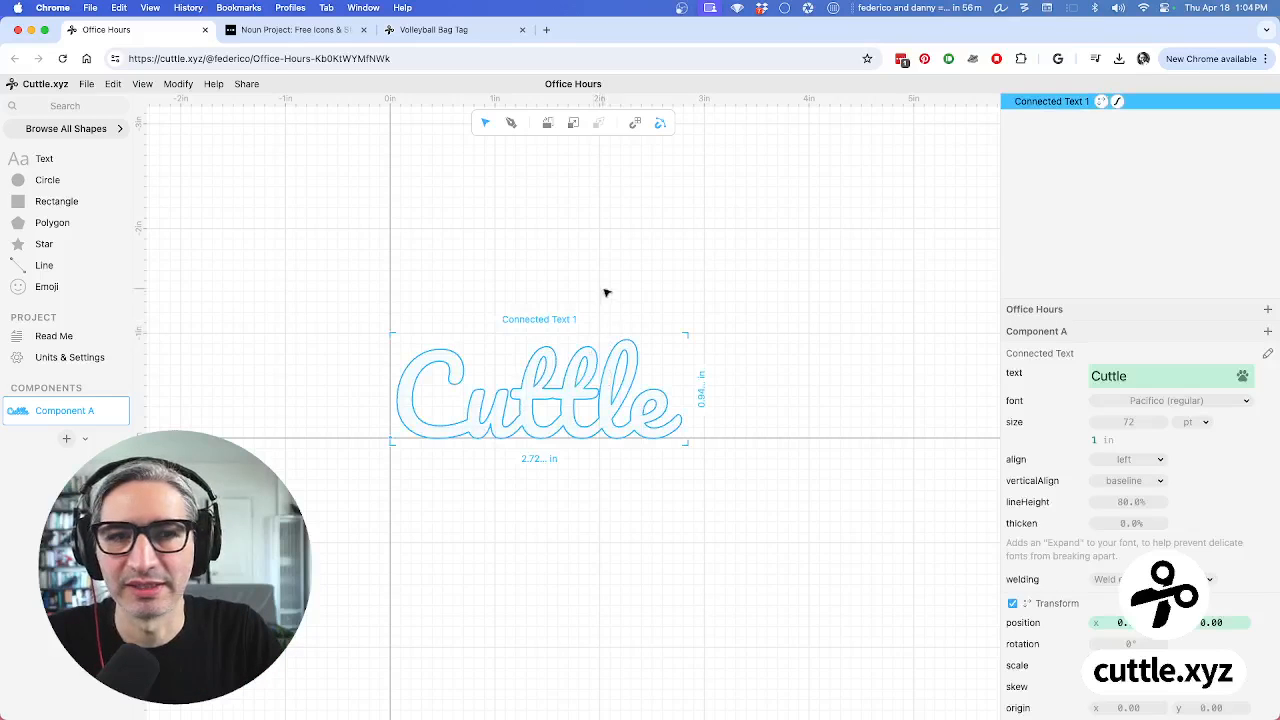
pyautogui.rightClick(591, 348)
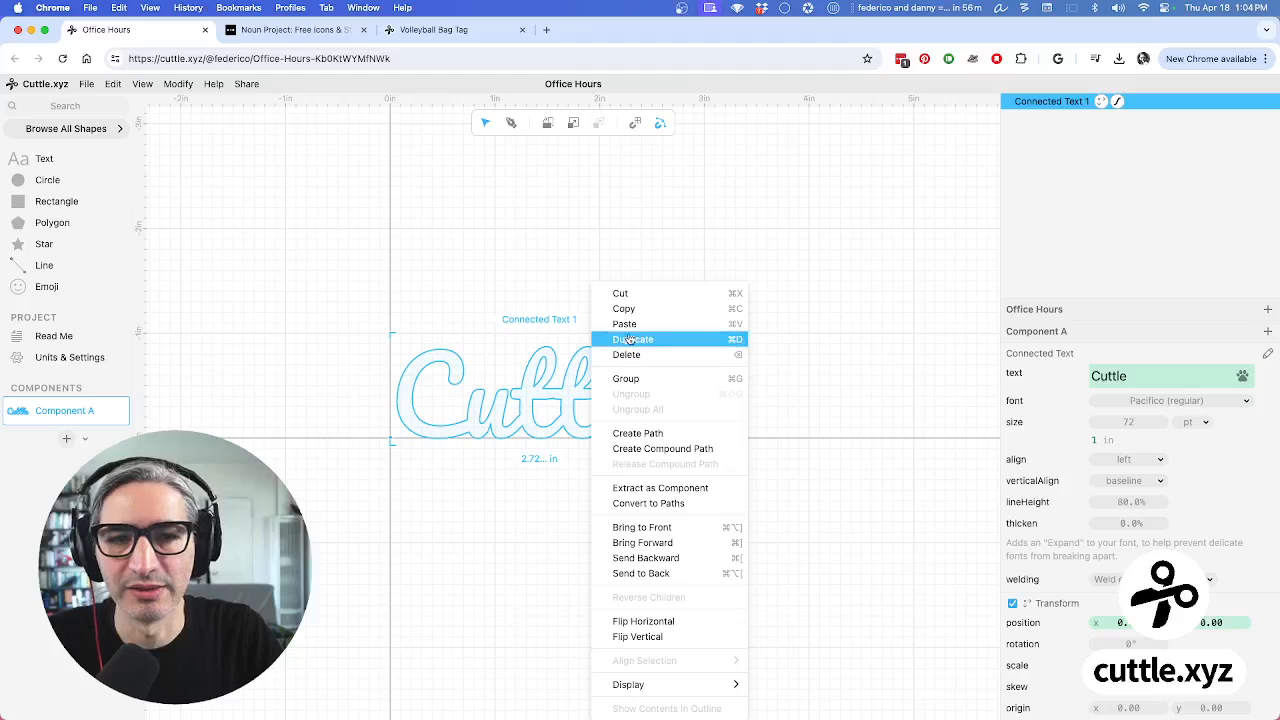
pyautogui.click(631, 340)
pyautogui.click(823, 206)
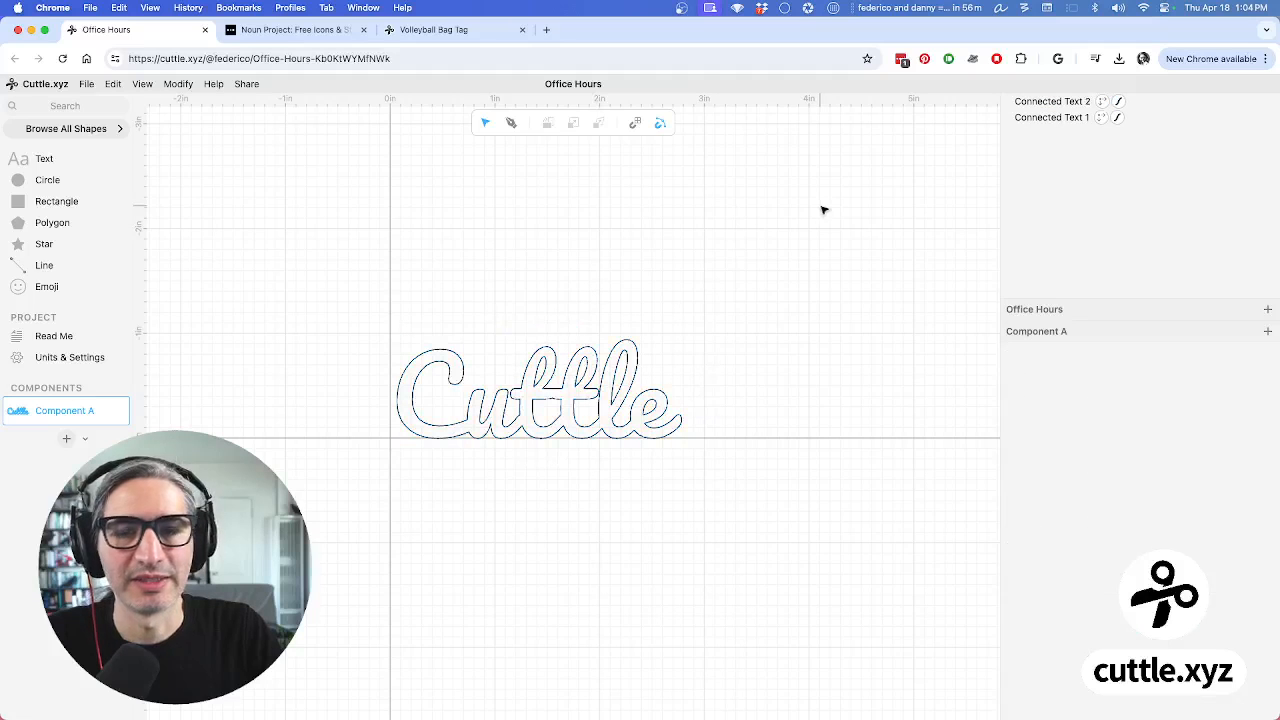
# Add a 0.10 Expand offset modifier to Connected Text 2 to outline the lettering
pyautogui.click(1019, 106)
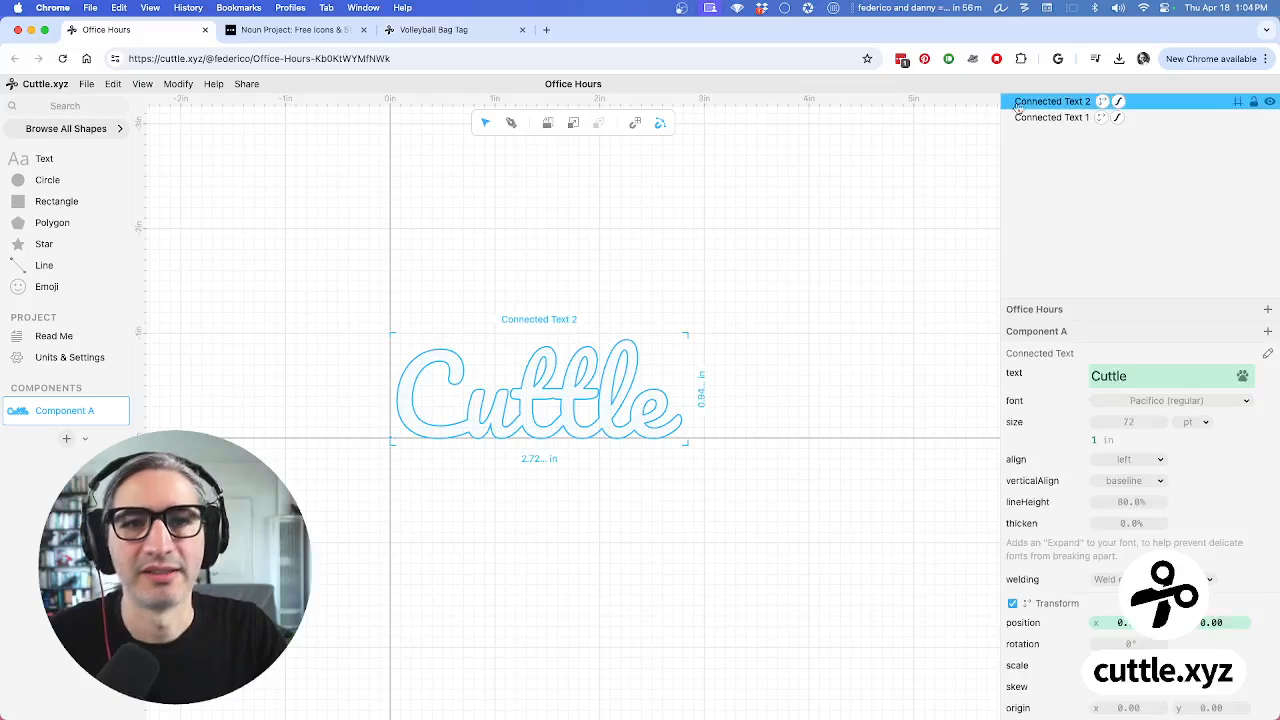
pyautogui.click(178, 85)
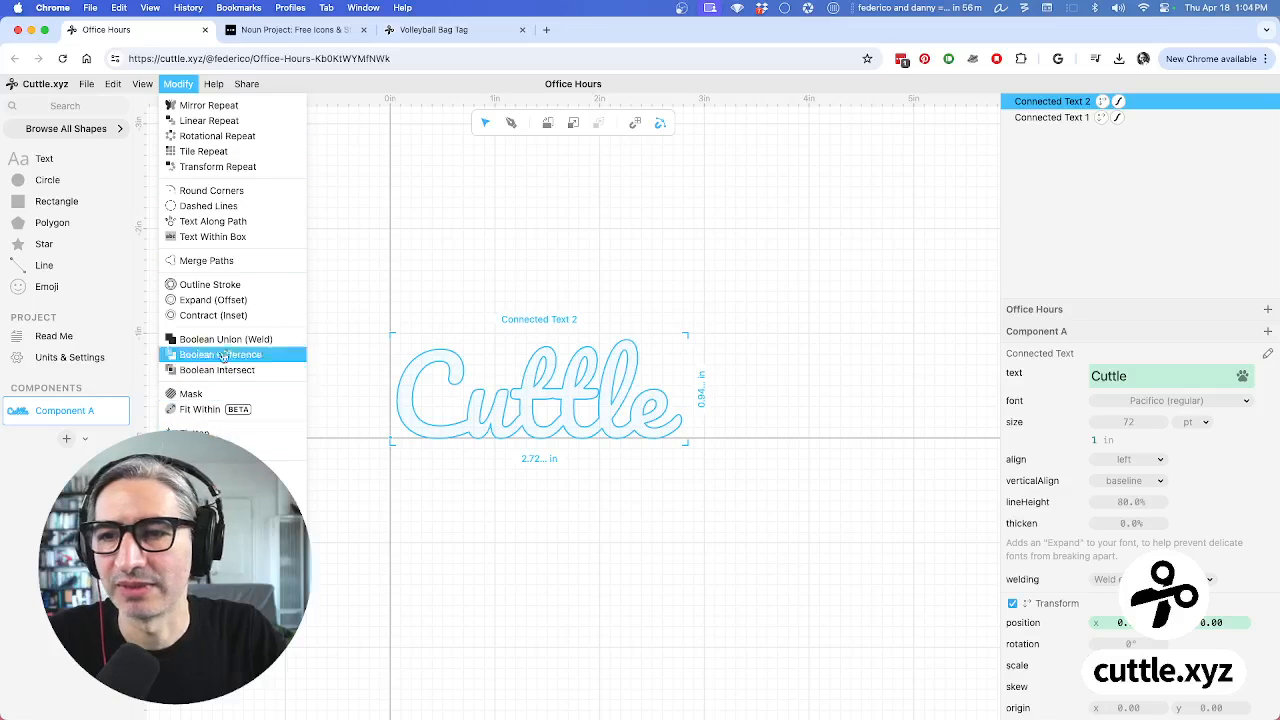
pyautogui.click(222, 301)
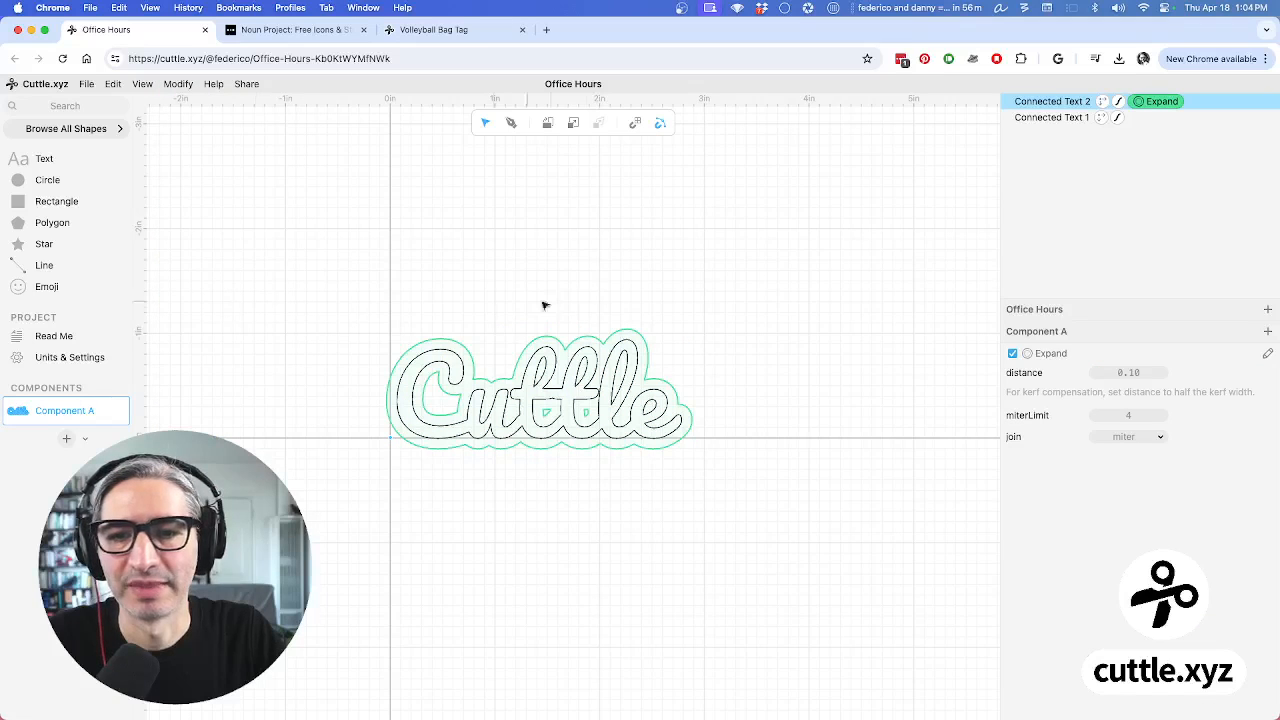
pyautogui.click(770, 321)
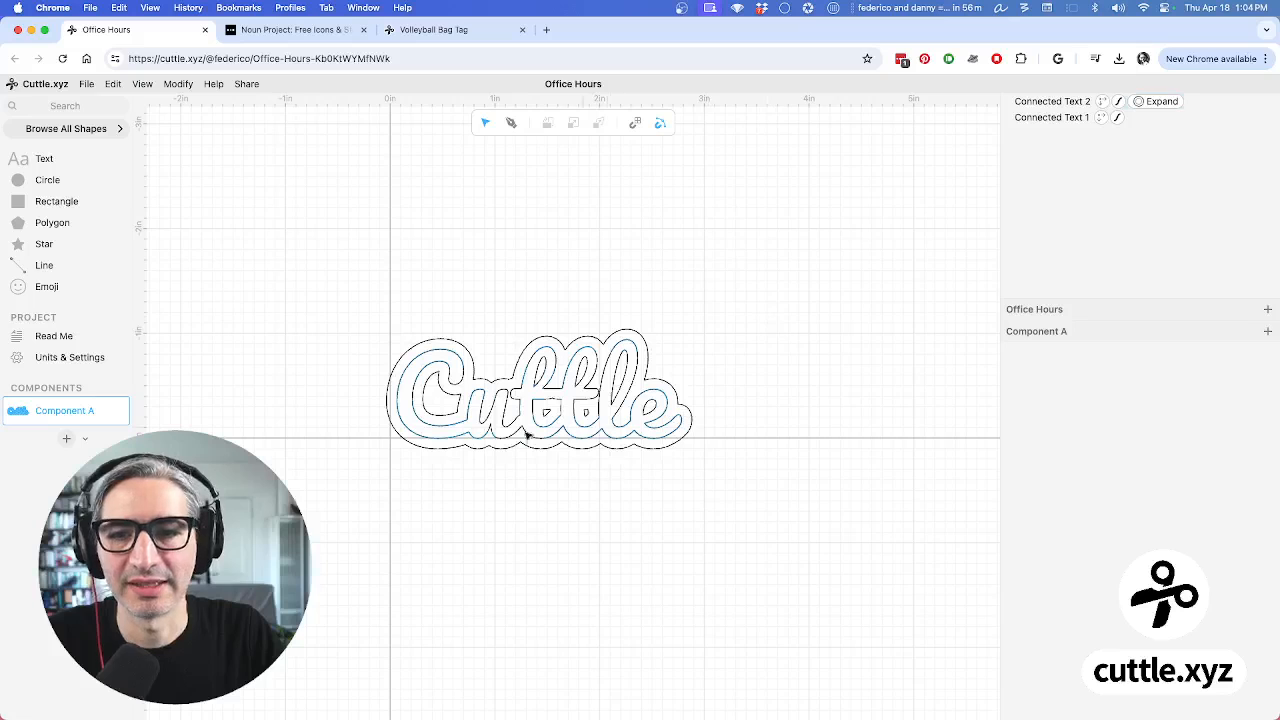
pyautogui.click(614, 426)
pyautogui.click(635, 458)
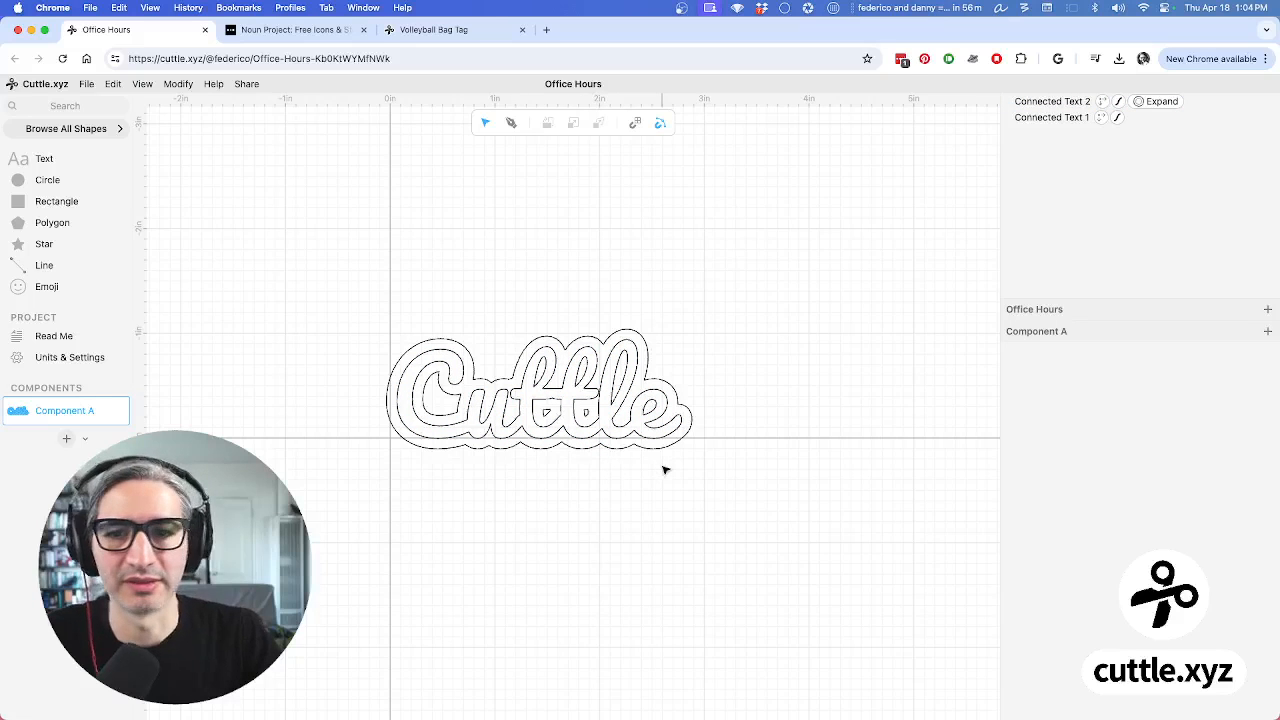
pyautogui.click(1048, 117)
pyautogui.scroll(-2, 1125, 495)
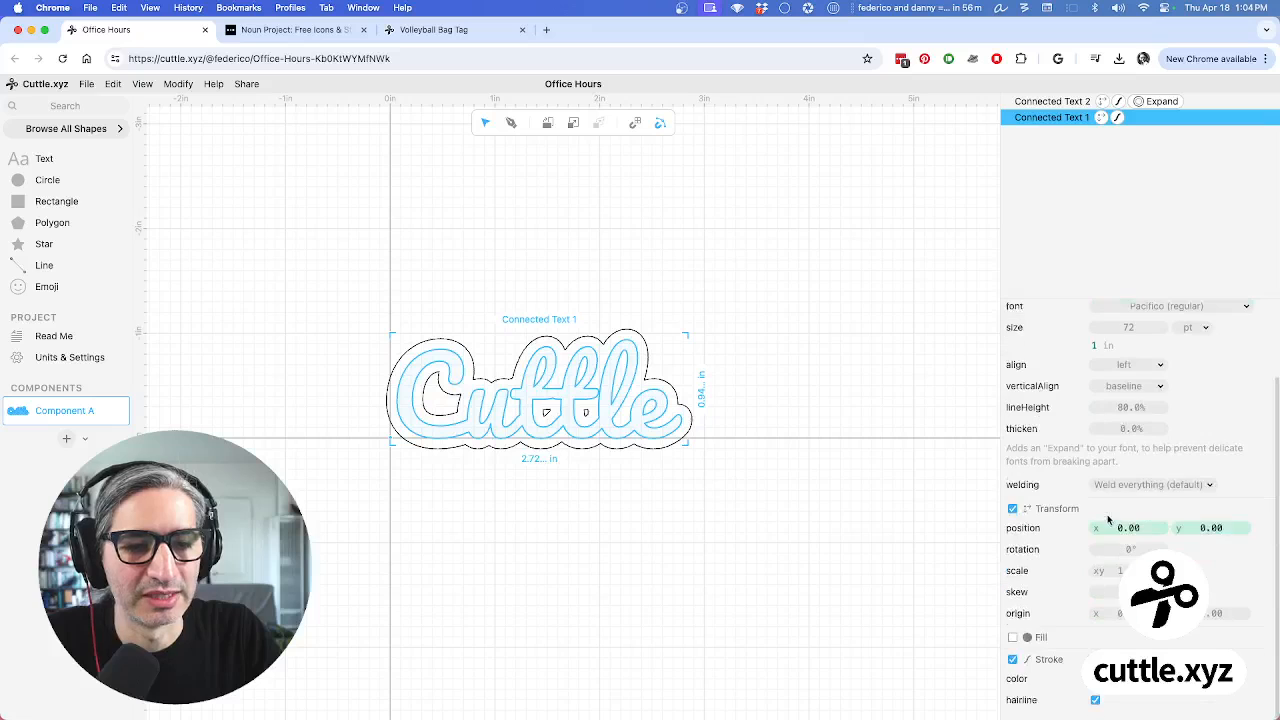
# Turn on Fill for the Connected Text 1 lettering
pyautogui.click(1013, 637)
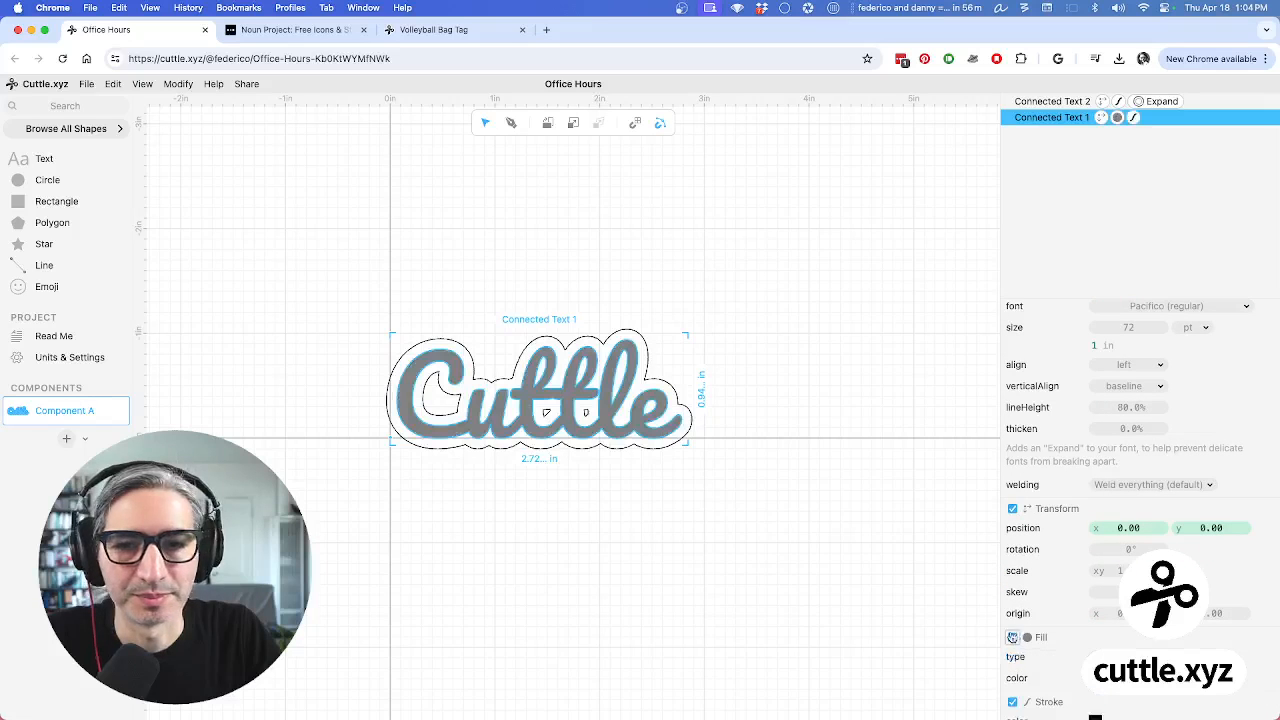
pyautogui.click(880, 607)
pyautogui.scroll(3, 622, 505)
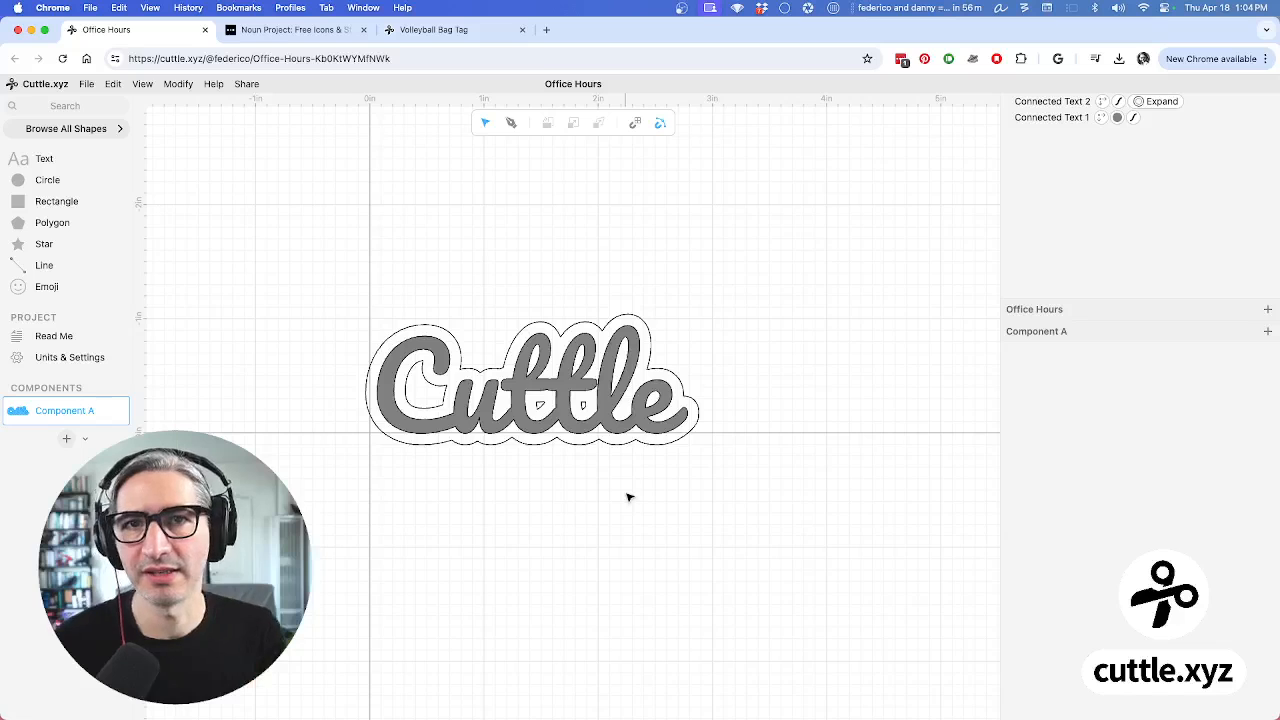
# Set Connected Text 2's offset outline stroke to red
pyautogui.click(674, 370)
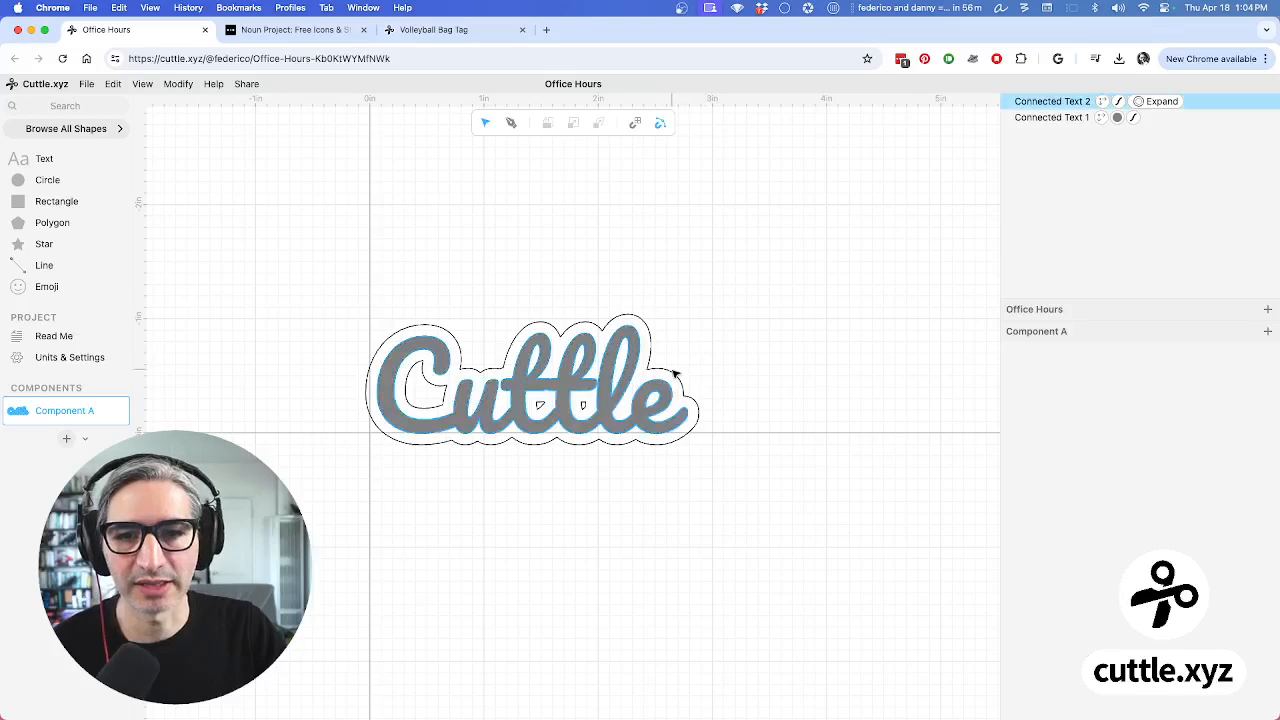
pyautogui.scroll(-4, 1075, 523)
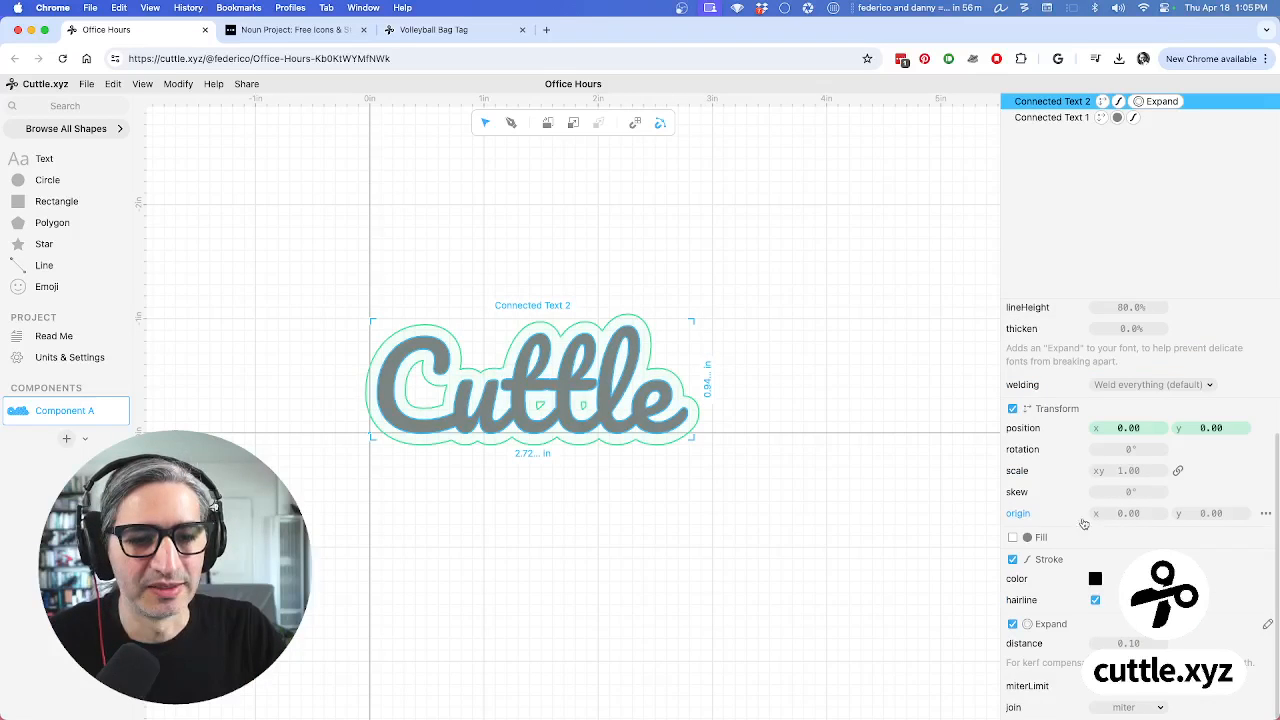
pyautogui.click(1095, 581)
pyautogui.click(994, 555)
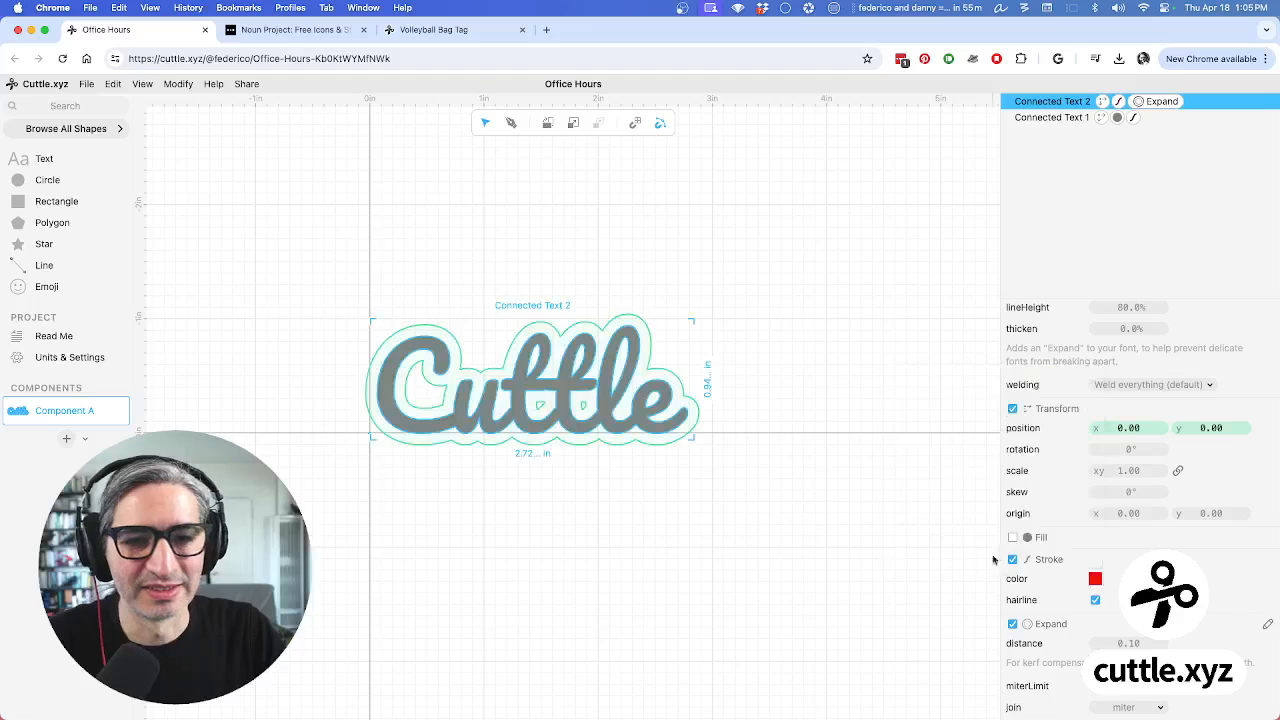
pyautogui.click(779, 523)
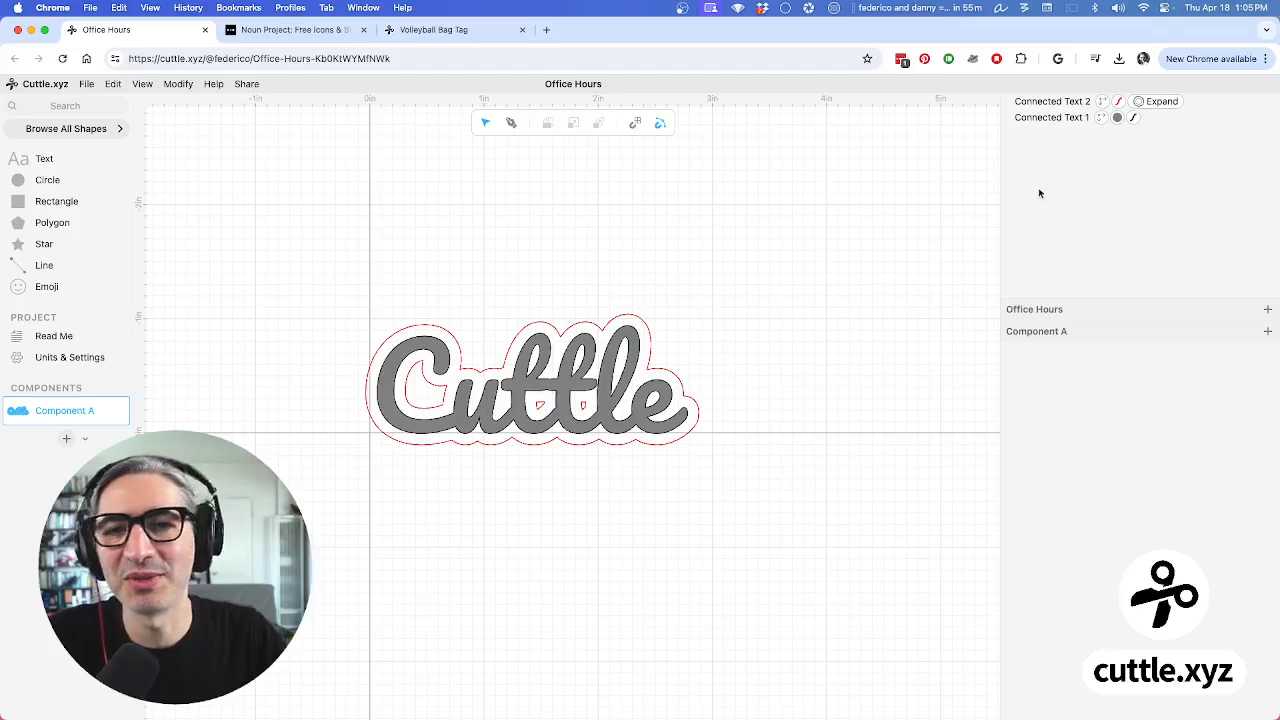
# Replace 'Cuttle' in Connected Text 1 with a first name
pyautogui.click(1063, 119)
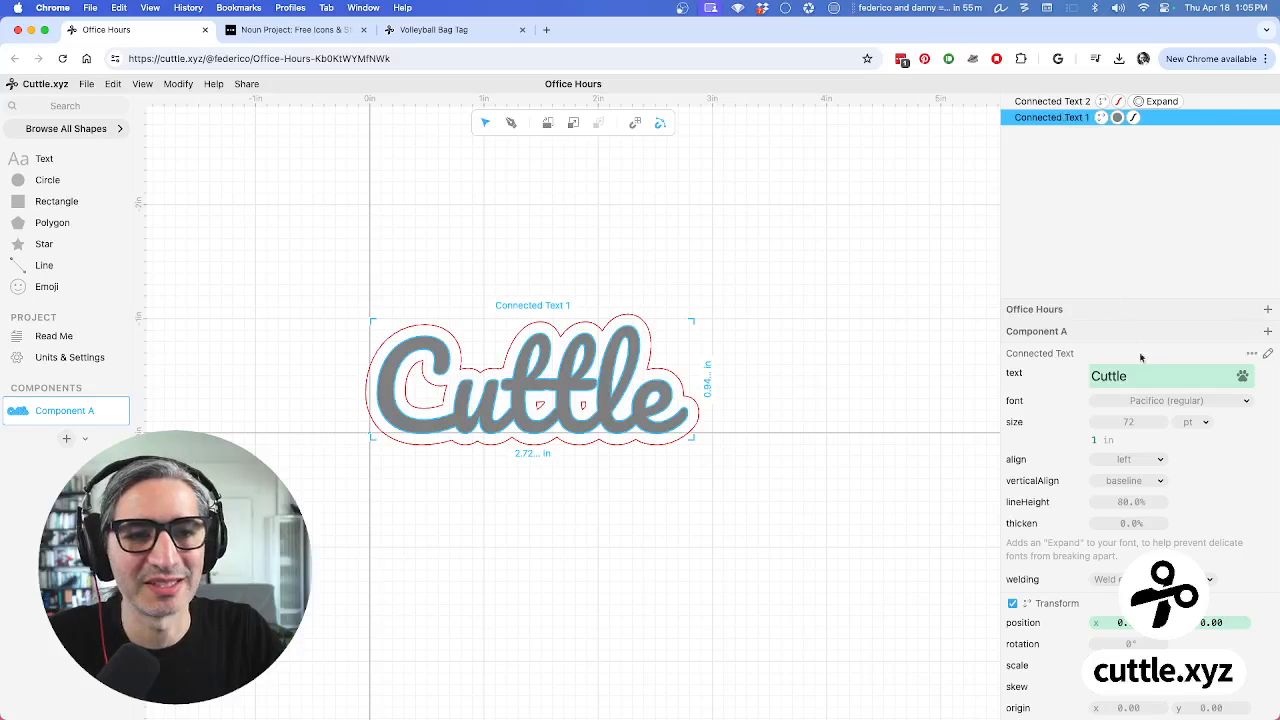
pyautogui.moveTo(1143, 378); pyautogui.dragTo(1087, 378)
pyautogui.write('Federico')
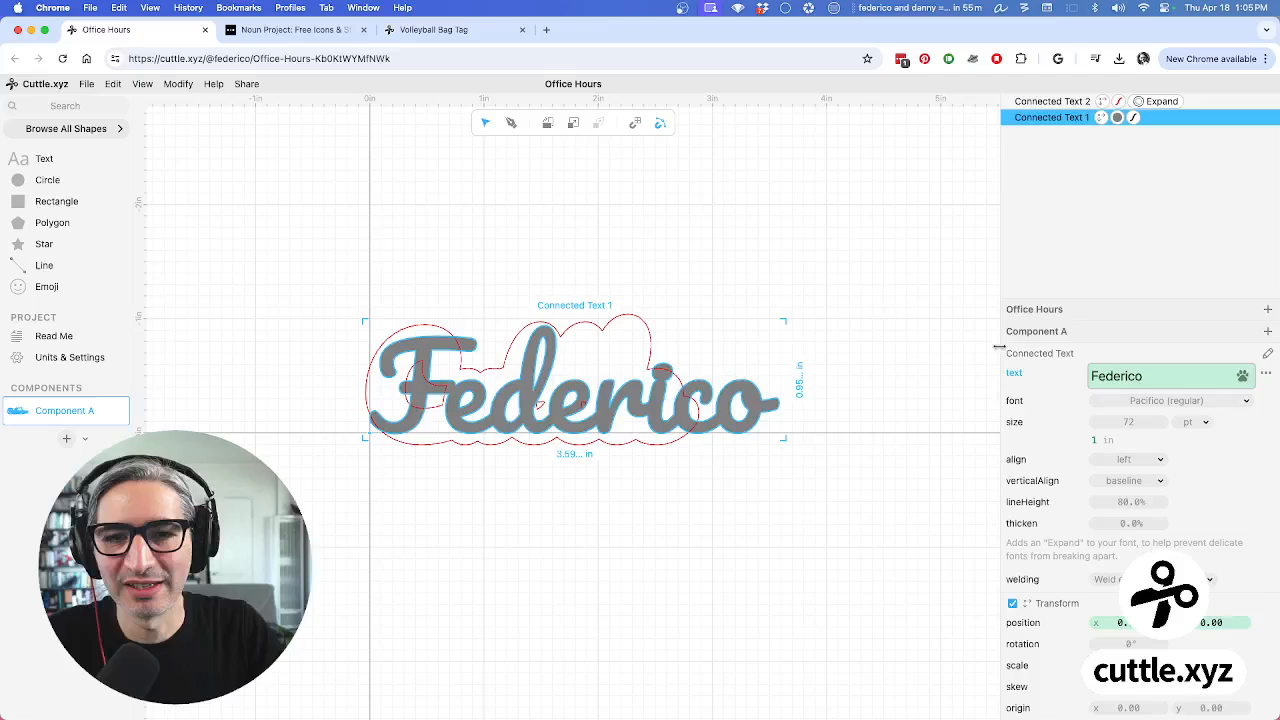
pyautogui.click(700, 189)
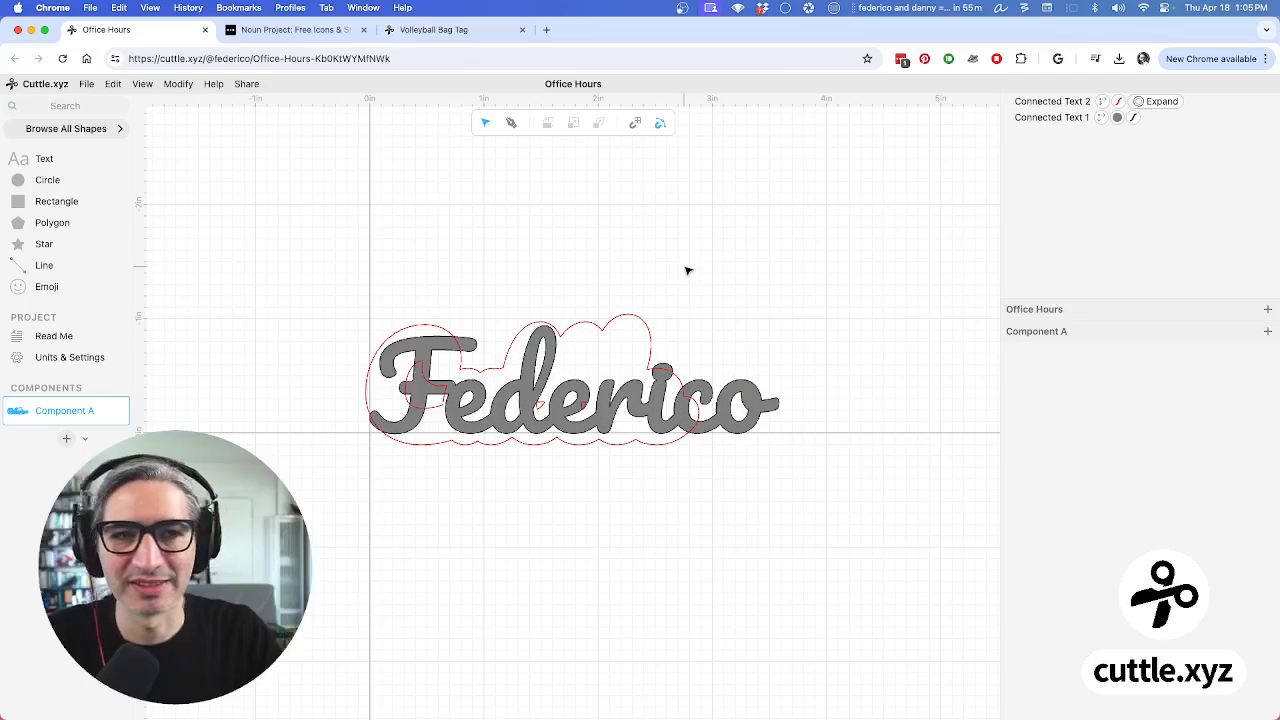
# Change the red outline's text, Connected Text 2, to the same first name
pyautogui.click(1050, 101)
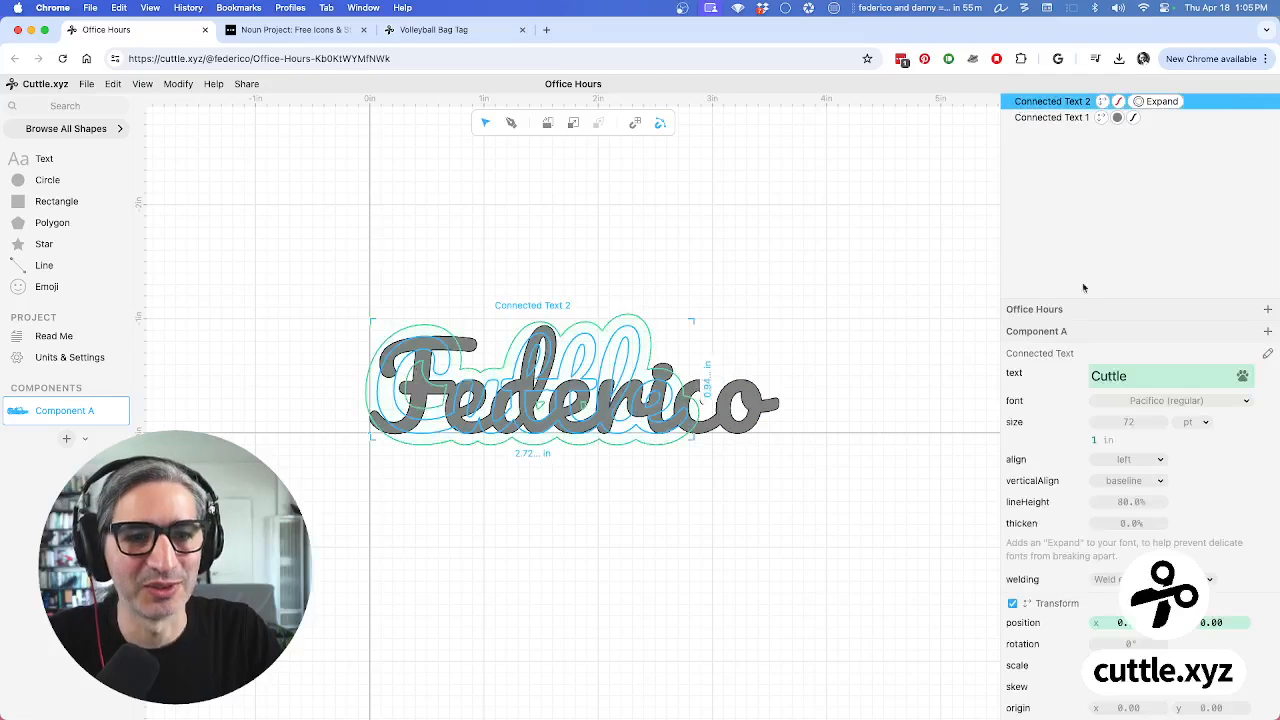
pyautogui.moveTo(1142, 375); pyautogui.dragTo(1088, 380)
pyautogui.write('Federico')
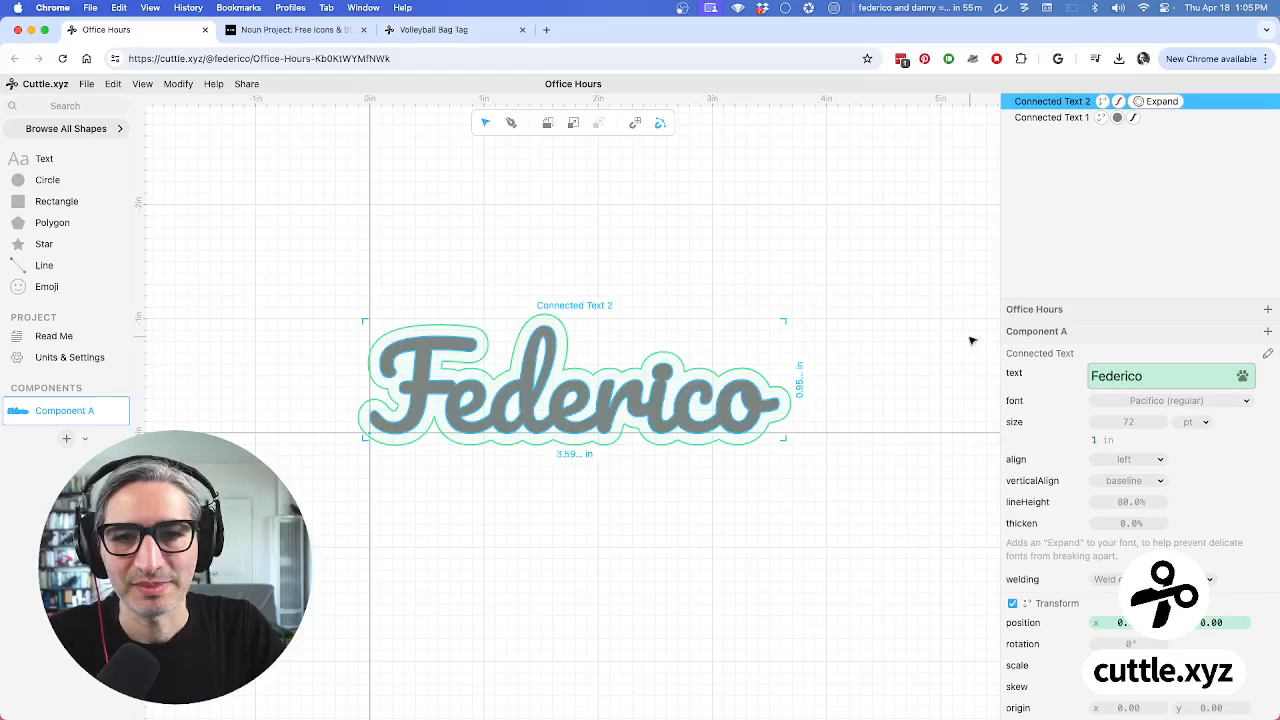
pyautogui.click(826, 207)
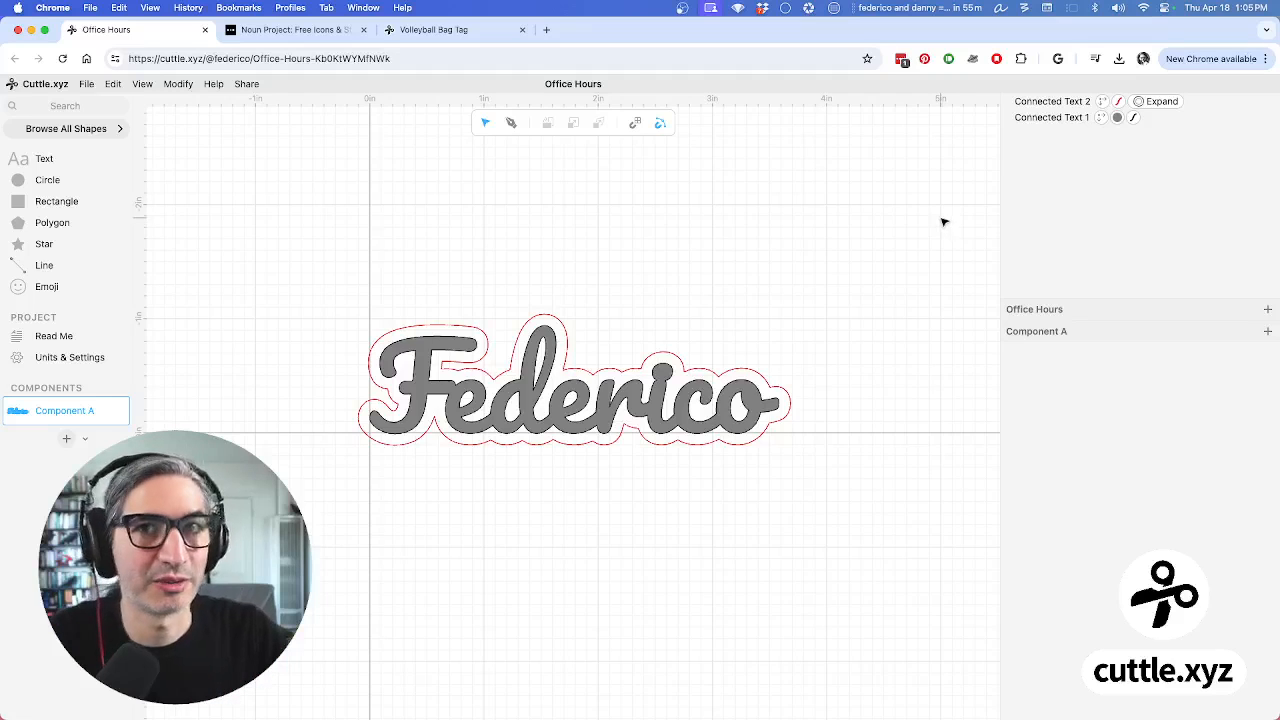
# Add a new project parameter named 'name'
pyautogui.click(1267, 312)
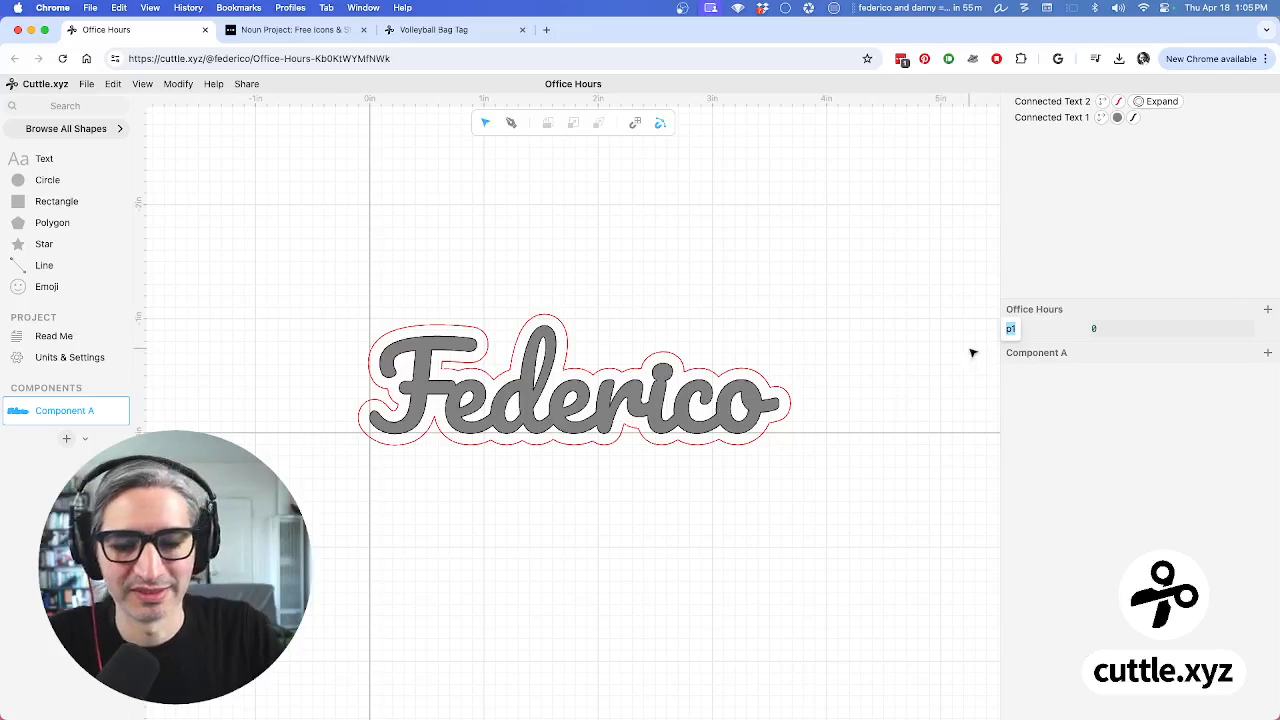
pyautogui.write('name')
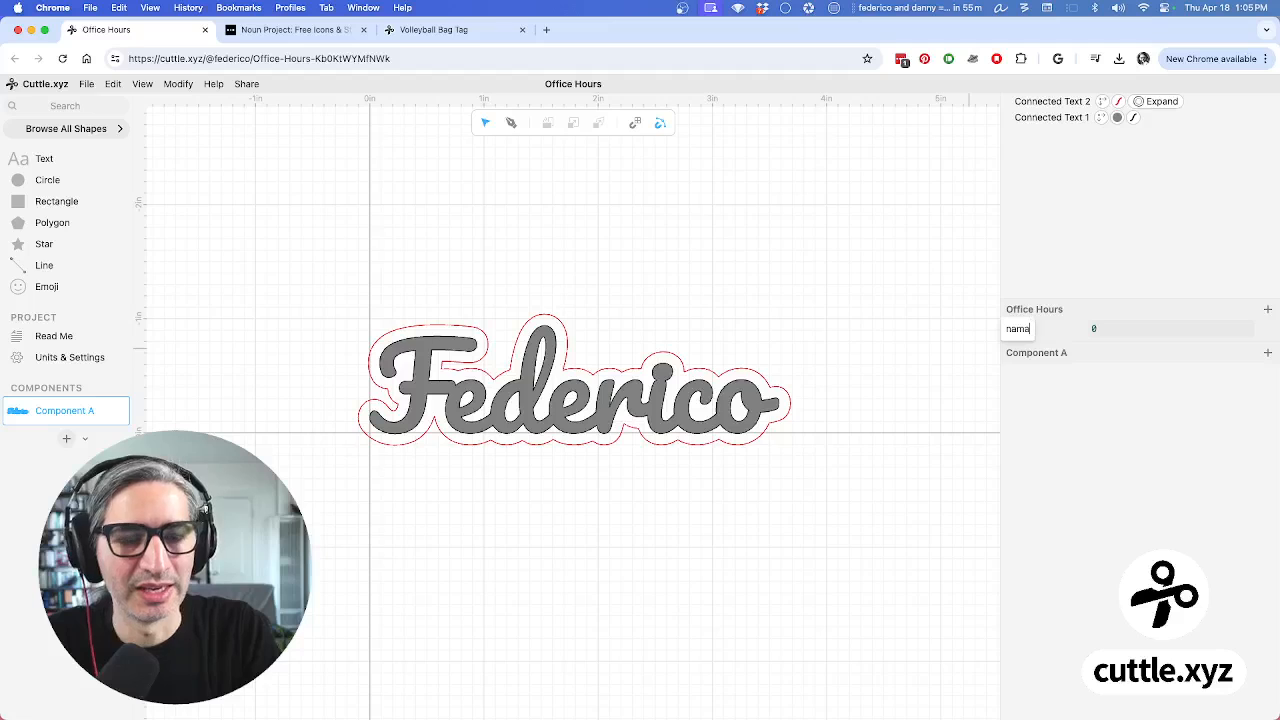
pyautogui.press('BackSpace')
pyautogui.write('me')
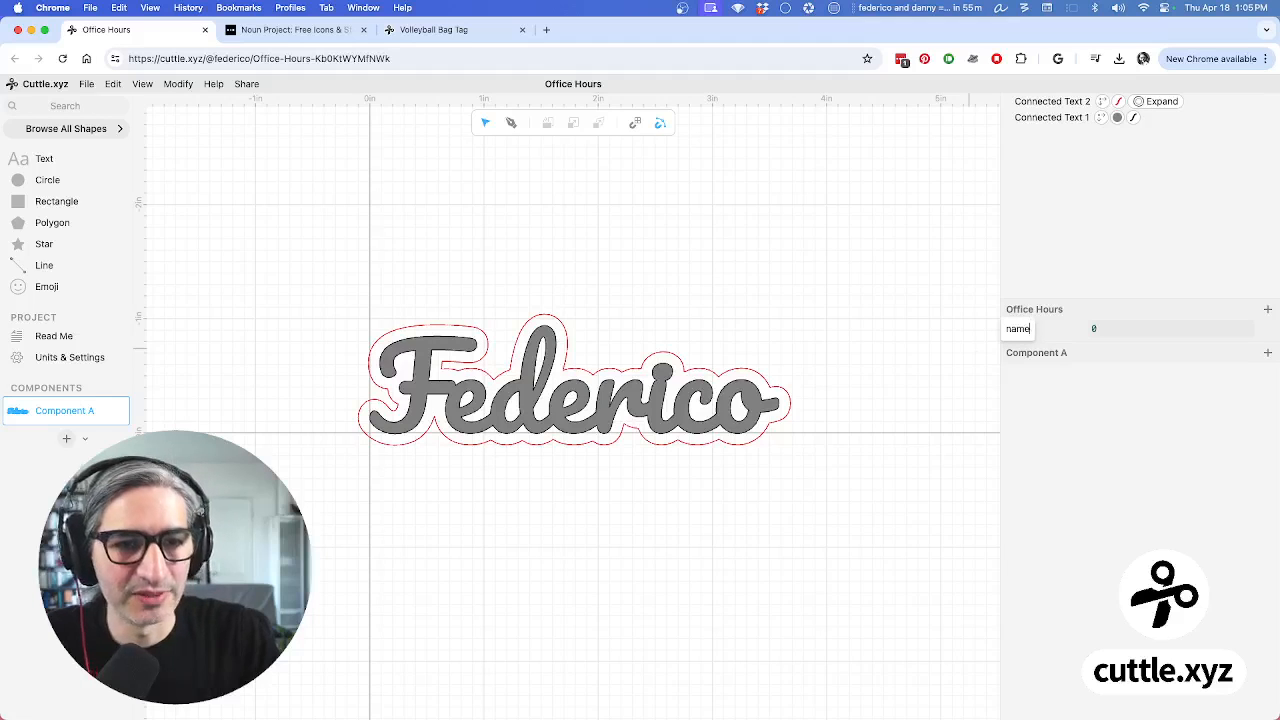
pyautogui.press('Return')
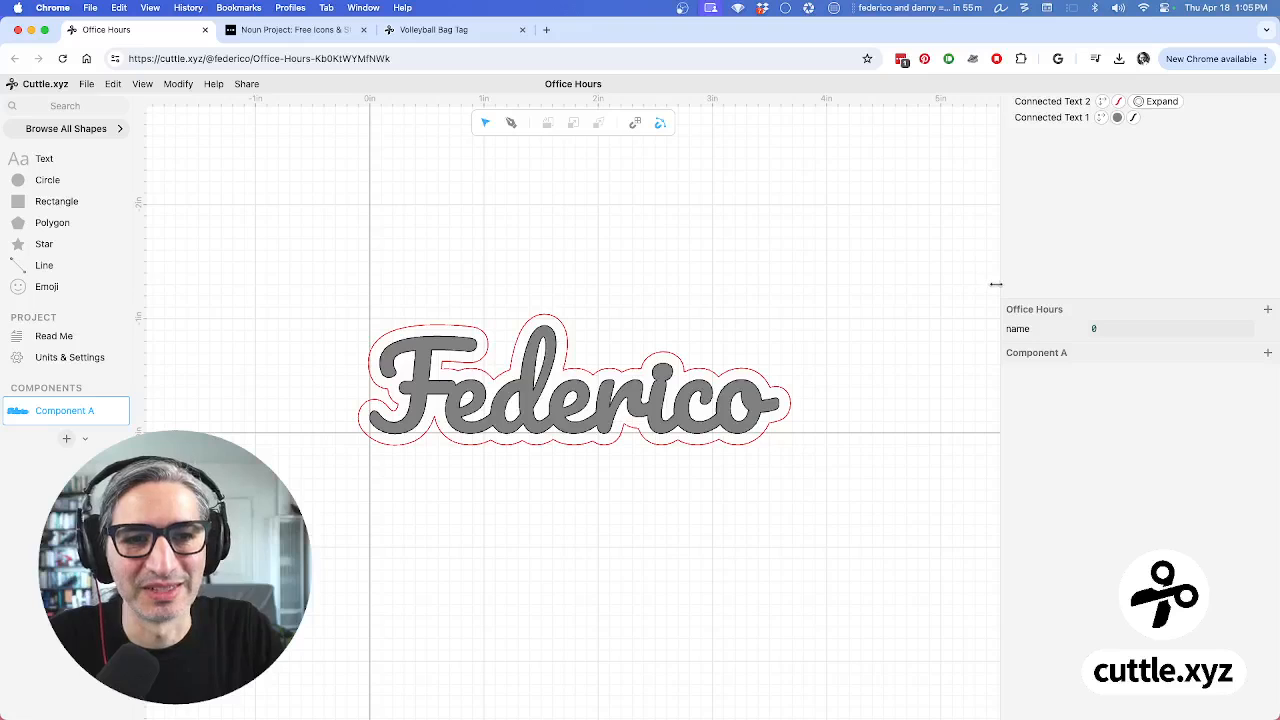
pyautogui.moveTo(996, 283); pyautogui.dragTo(968, 283)
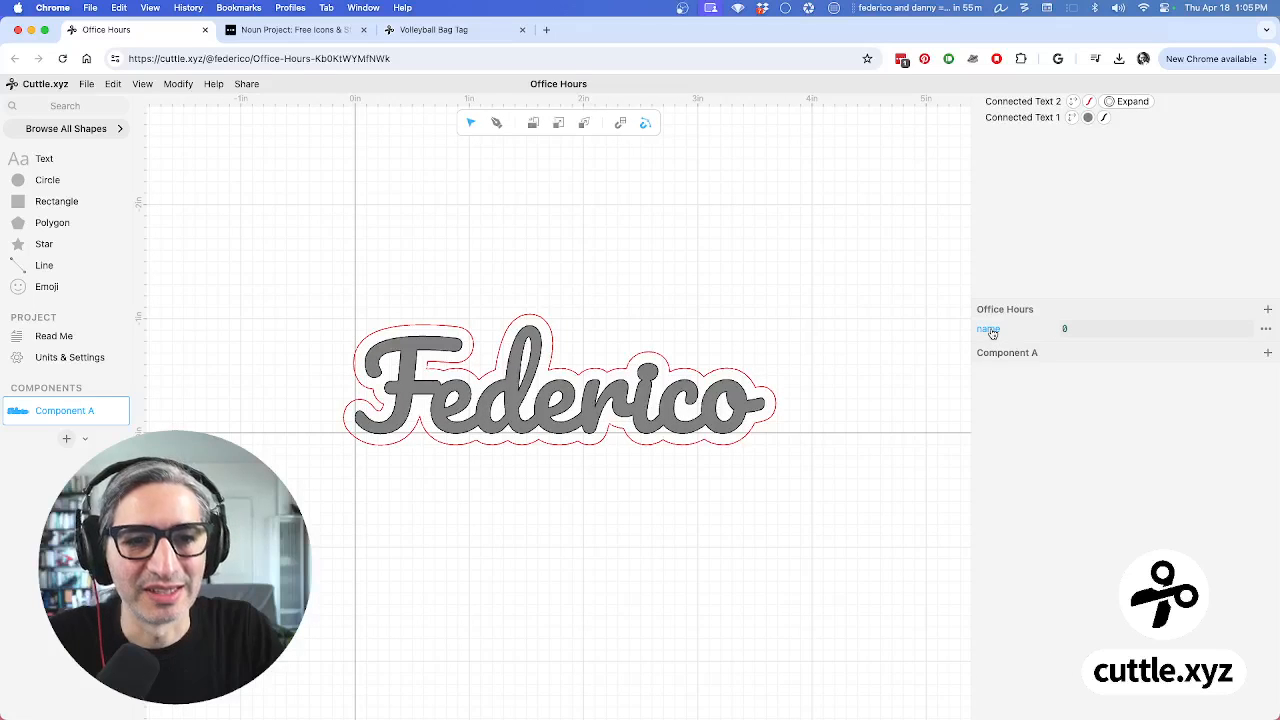
pyautogui.click(990, 330)
pyautogui.click(962, 335)
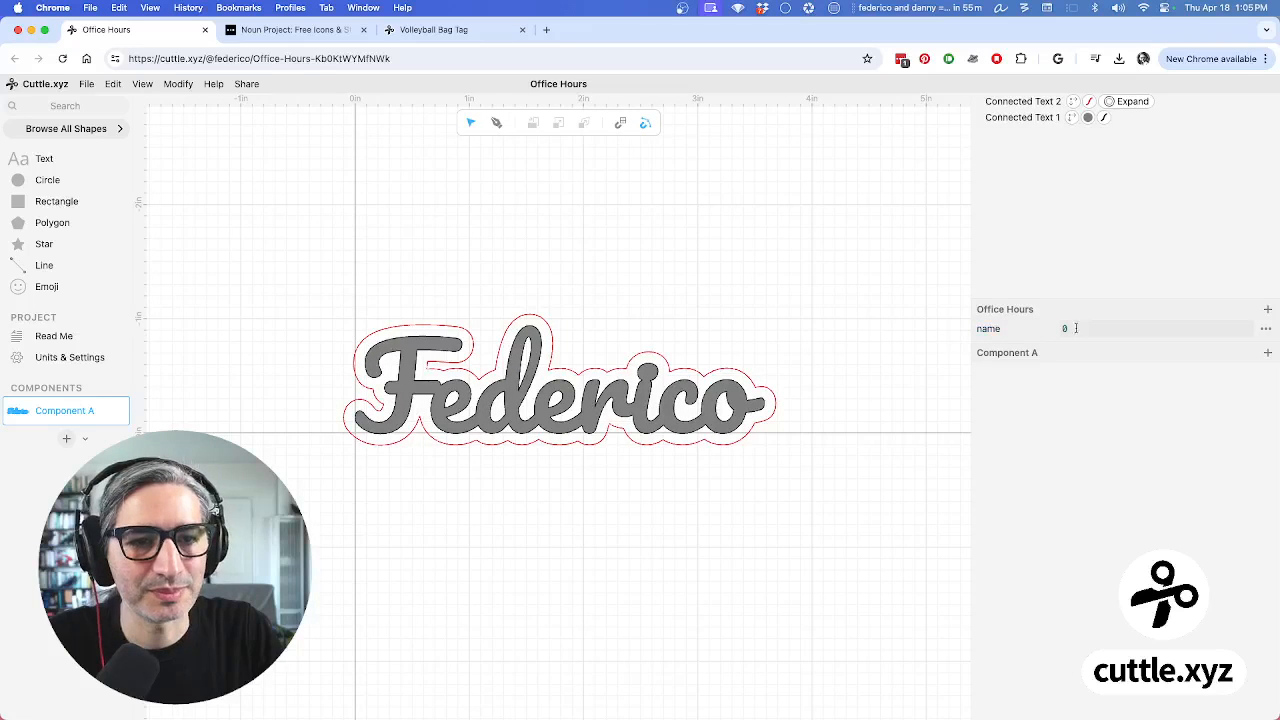
# Make 'name' a Text-type parameter holding a sample first name
pyautogui.click(1076, 328)
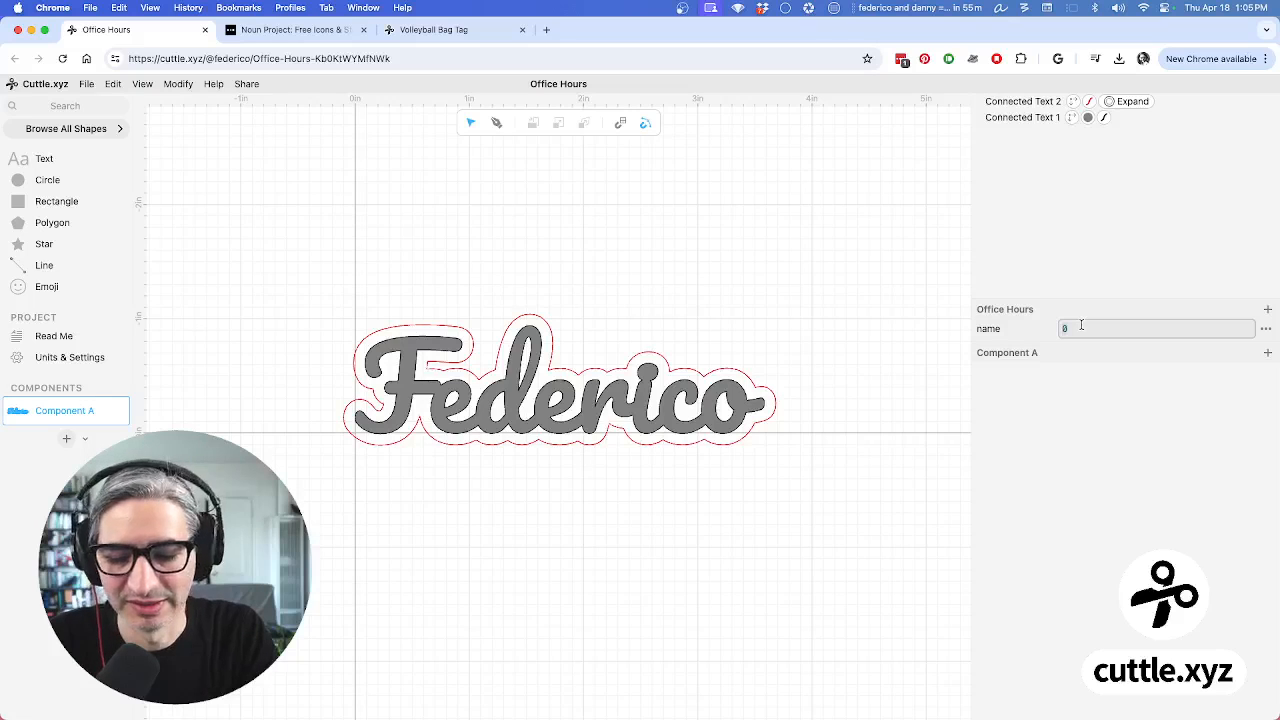
pyautogui.write('Mo')
pyautogui.write('nic')
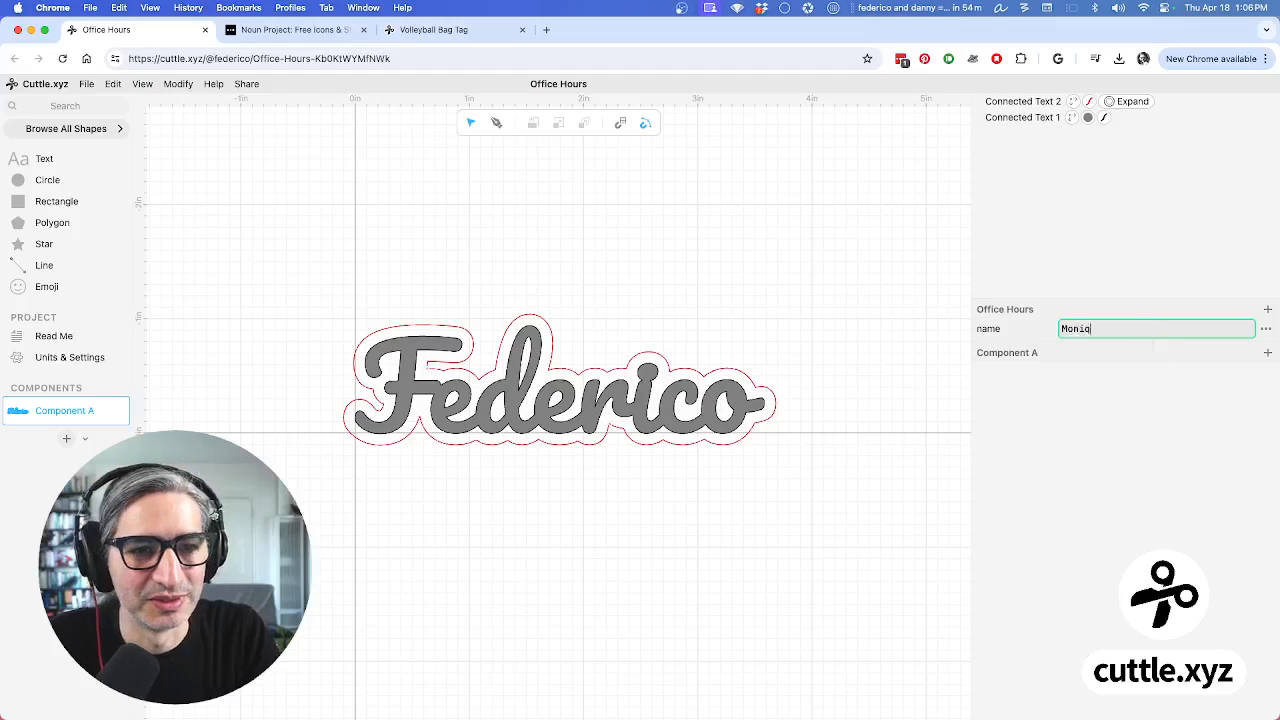
pyautogui.write('ue')
pyautogui.press('Return')
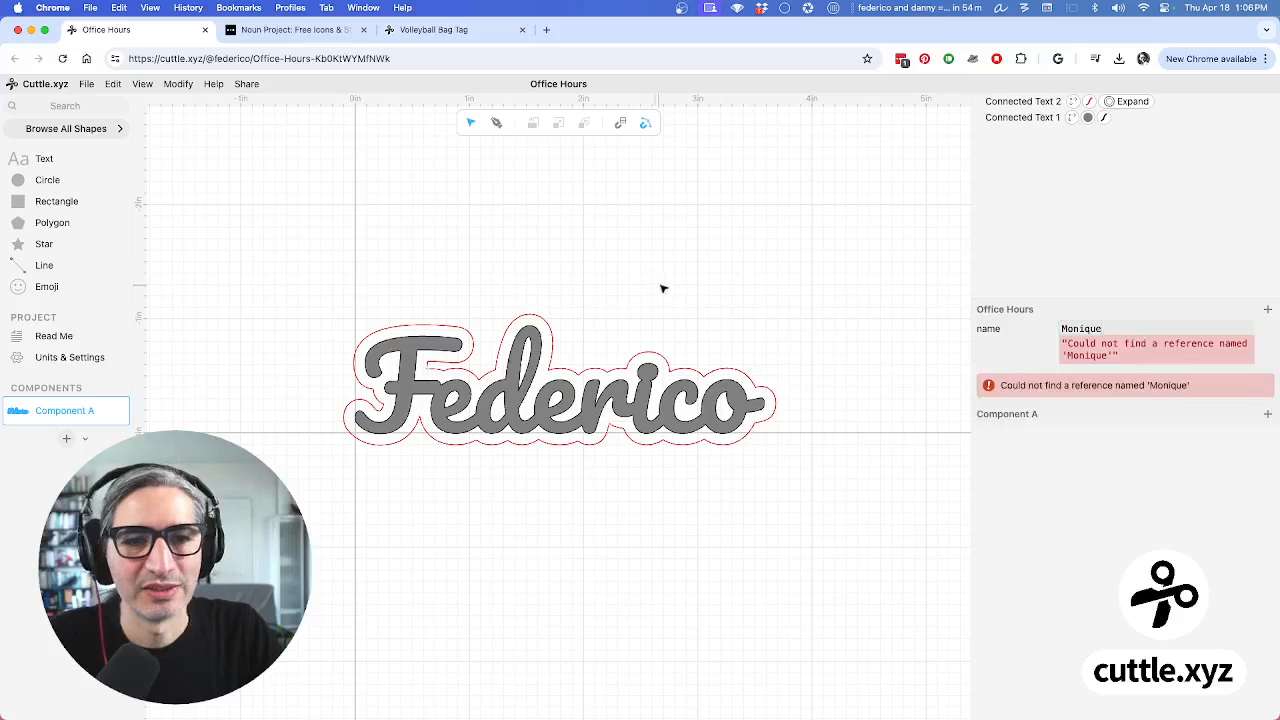
pyautogui.click(1110, 328)
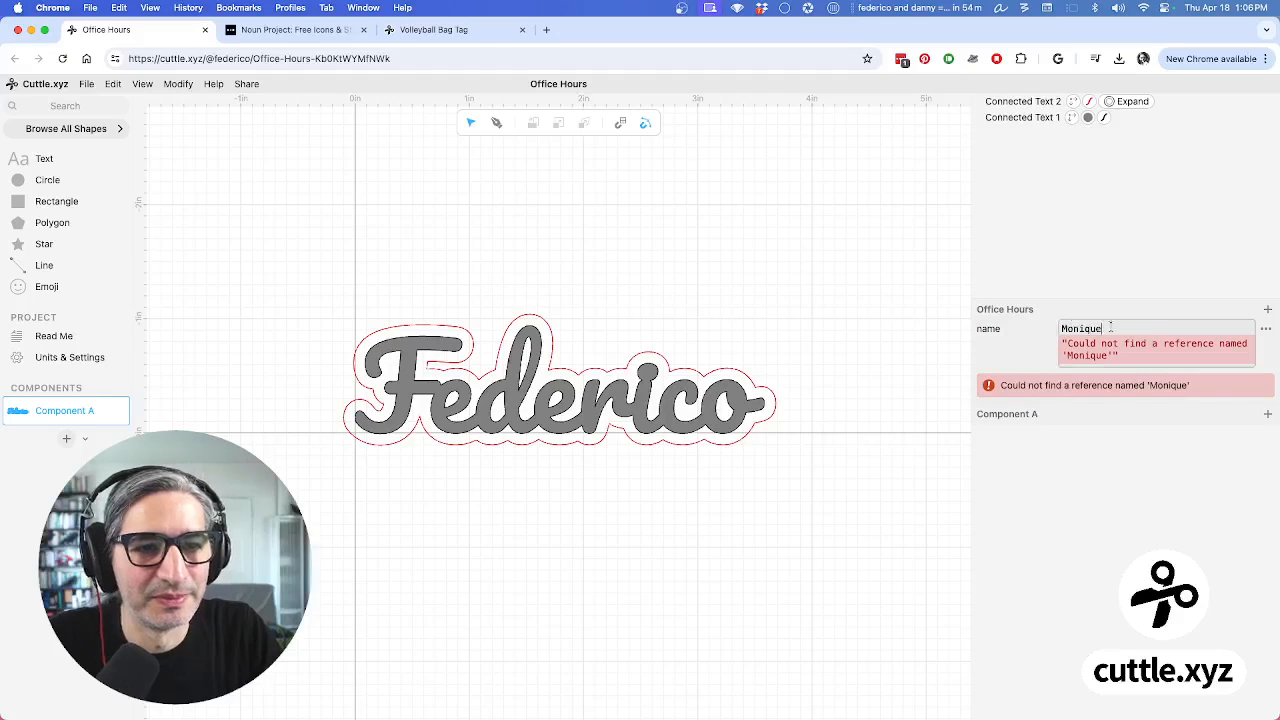
pyautogui.click(1266, 328)
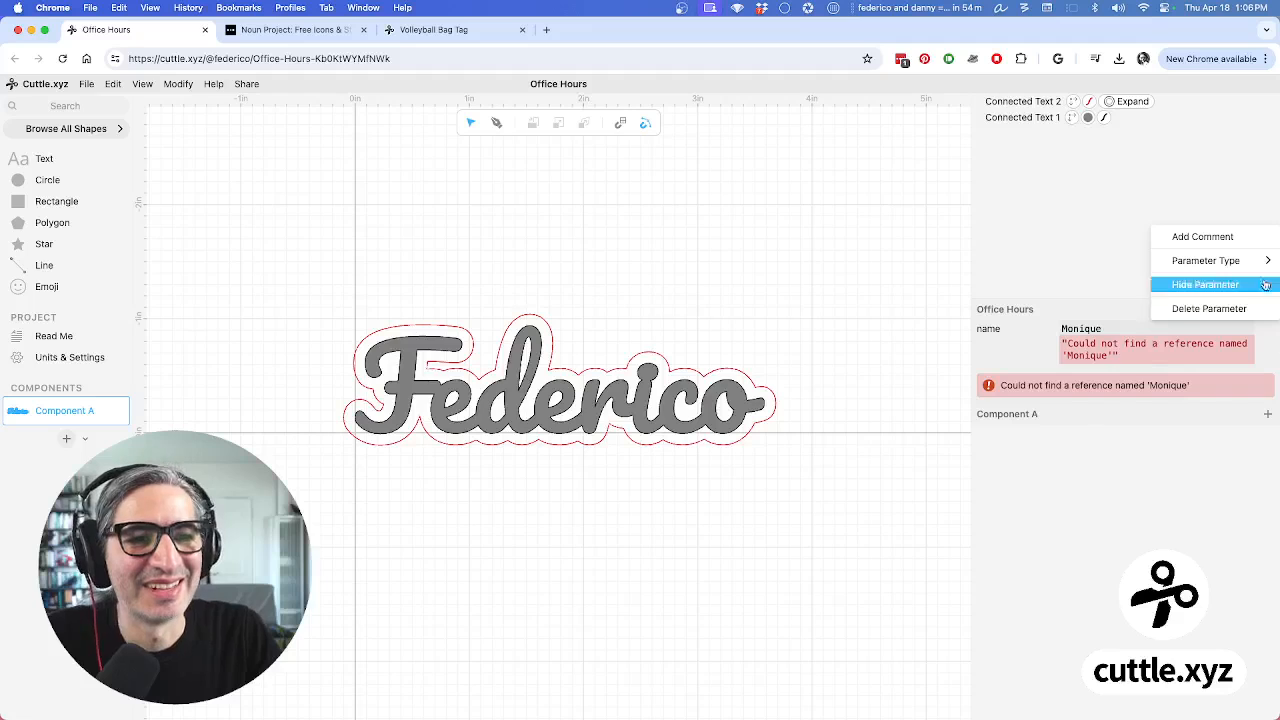
pyautogui.moveTo(1270, 262)
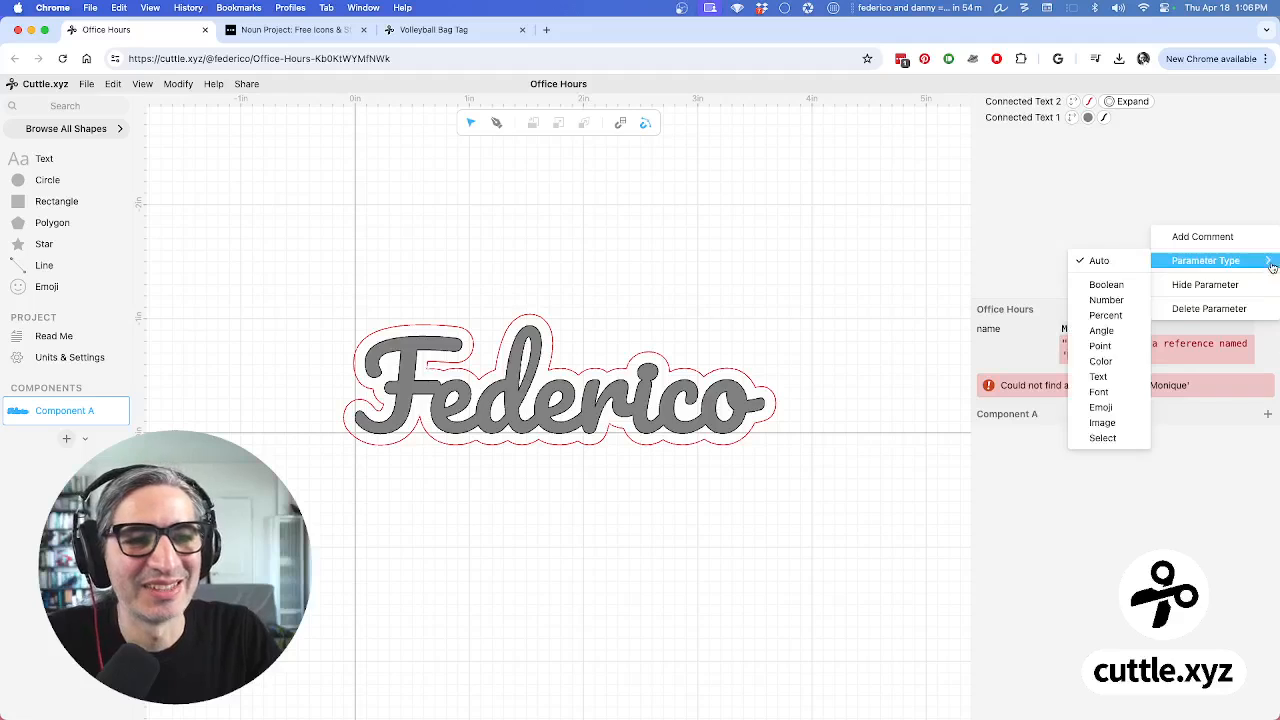
pyautogui.click(1118, 378)
pyautogui.doubleClick(1096, 329)
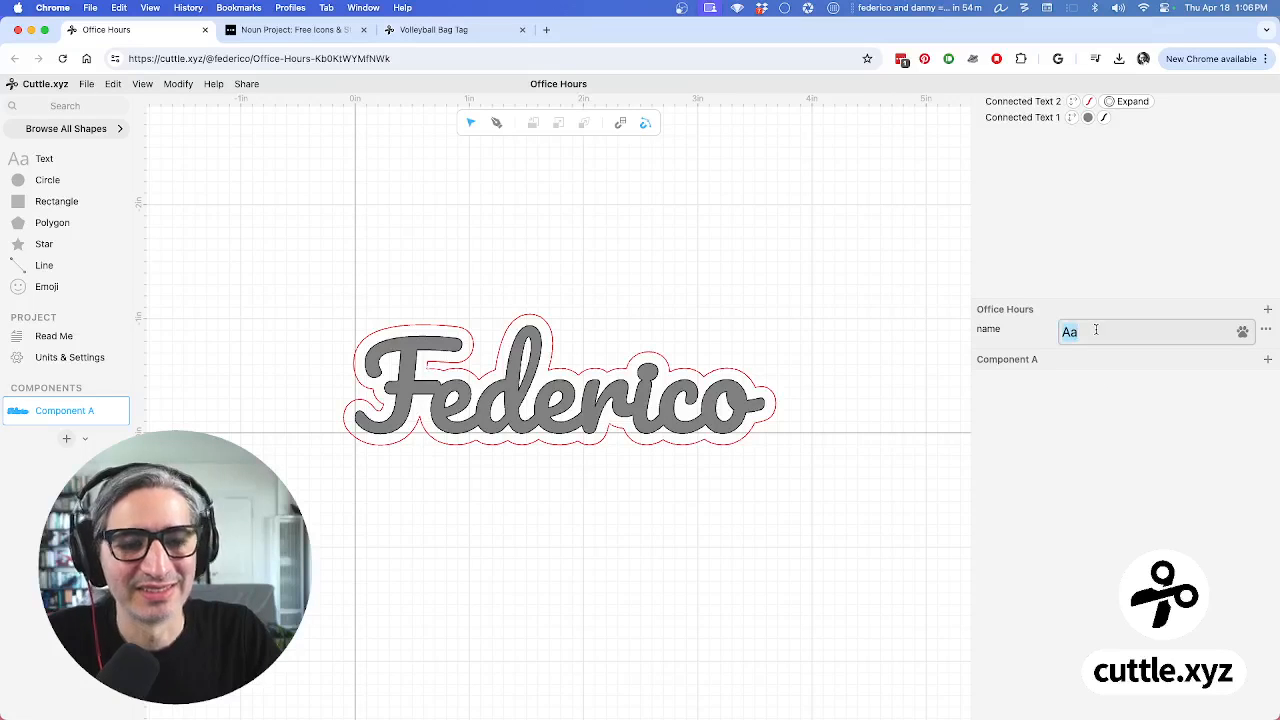
pyautogui.write('Mono')
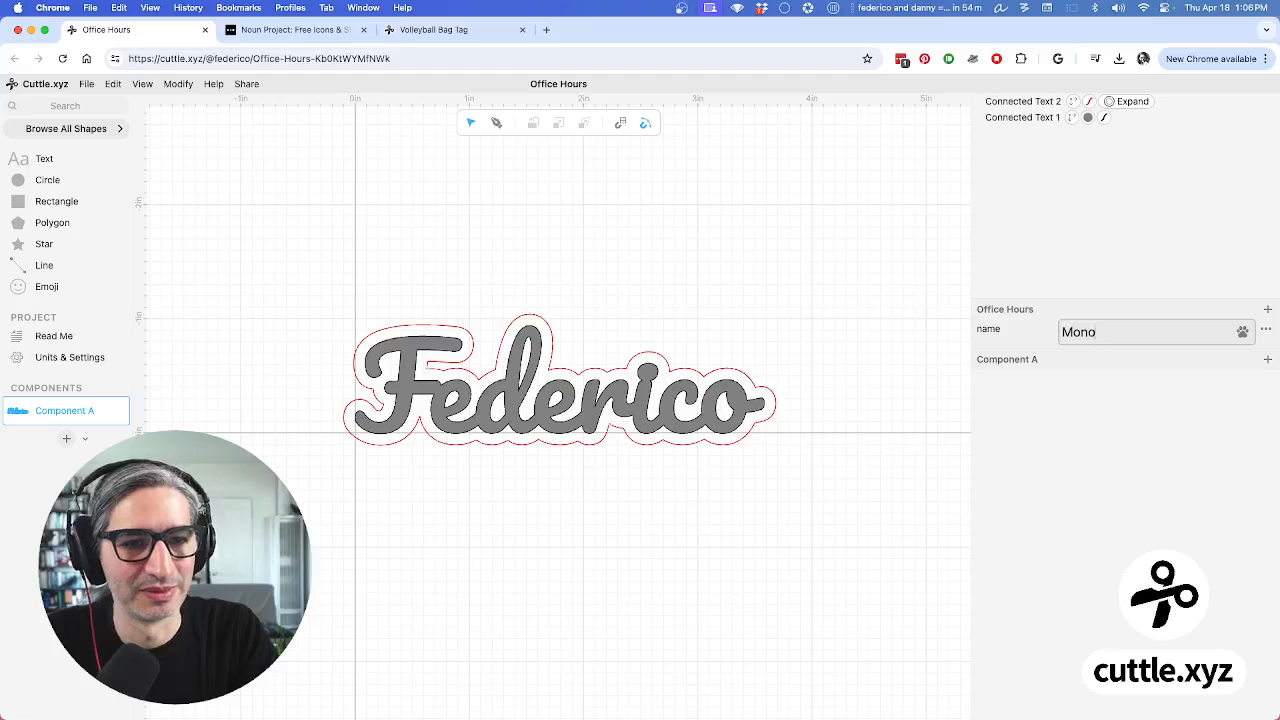
pyautogui.click(620, 264)
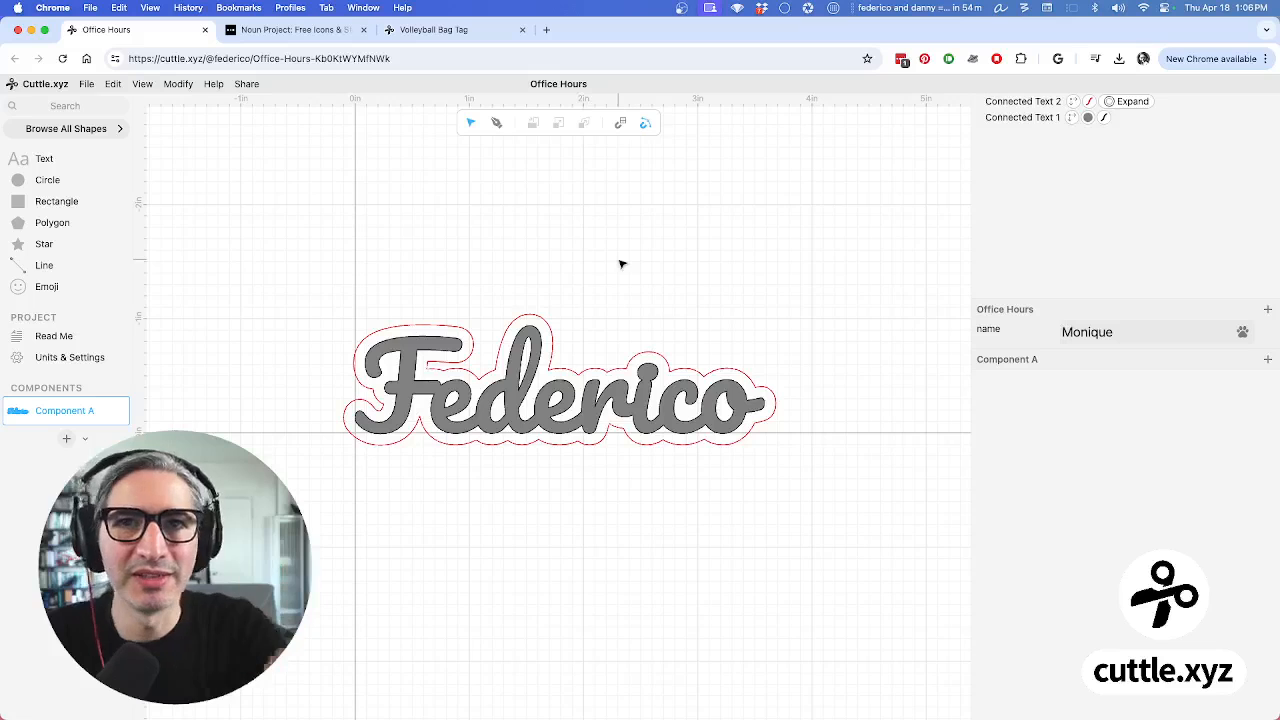
# Set Connected Text 1's text to the expression 'name'
pyautogui.click(1018, 118)
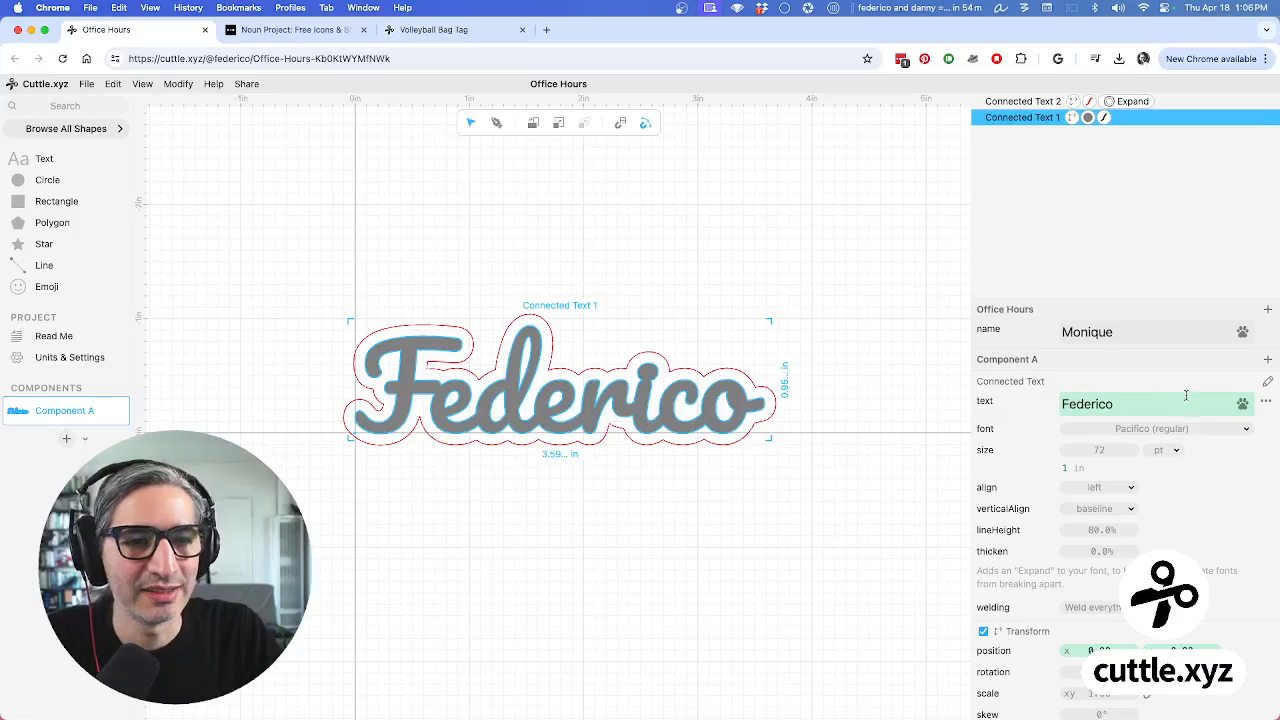
pyautogui.click(1266, 404)
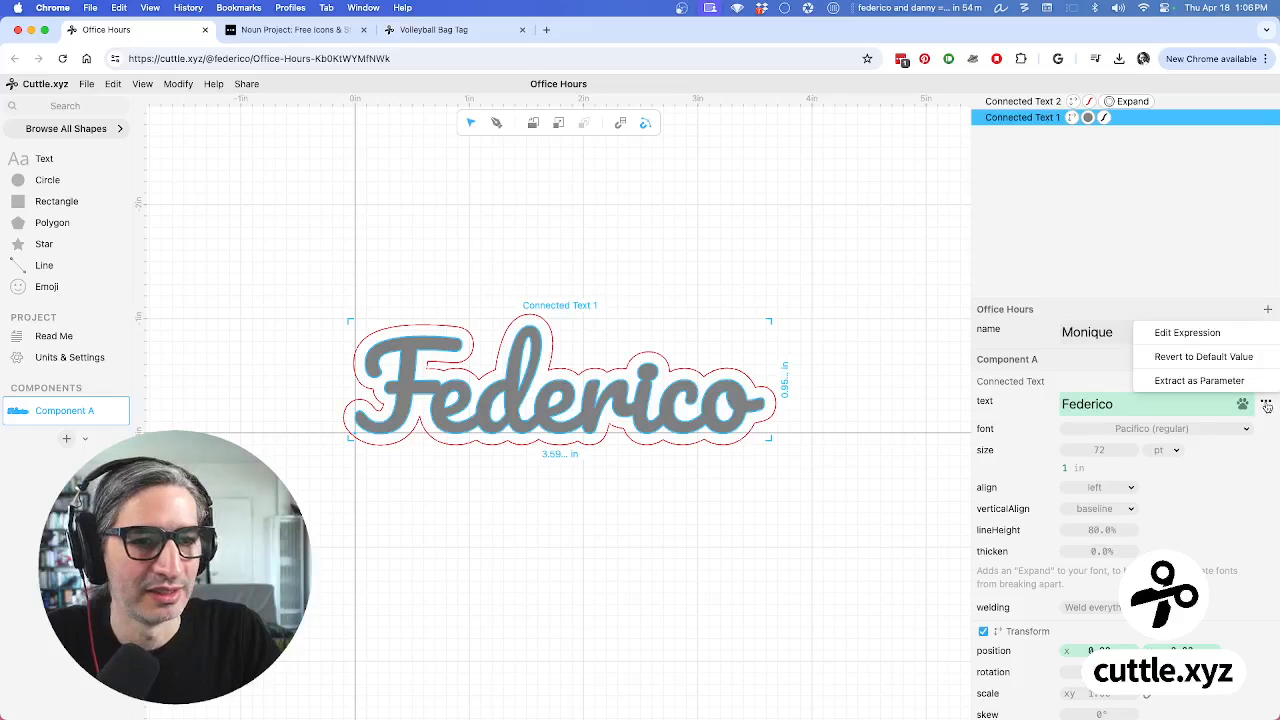
pyautogui.click(1209, 340)
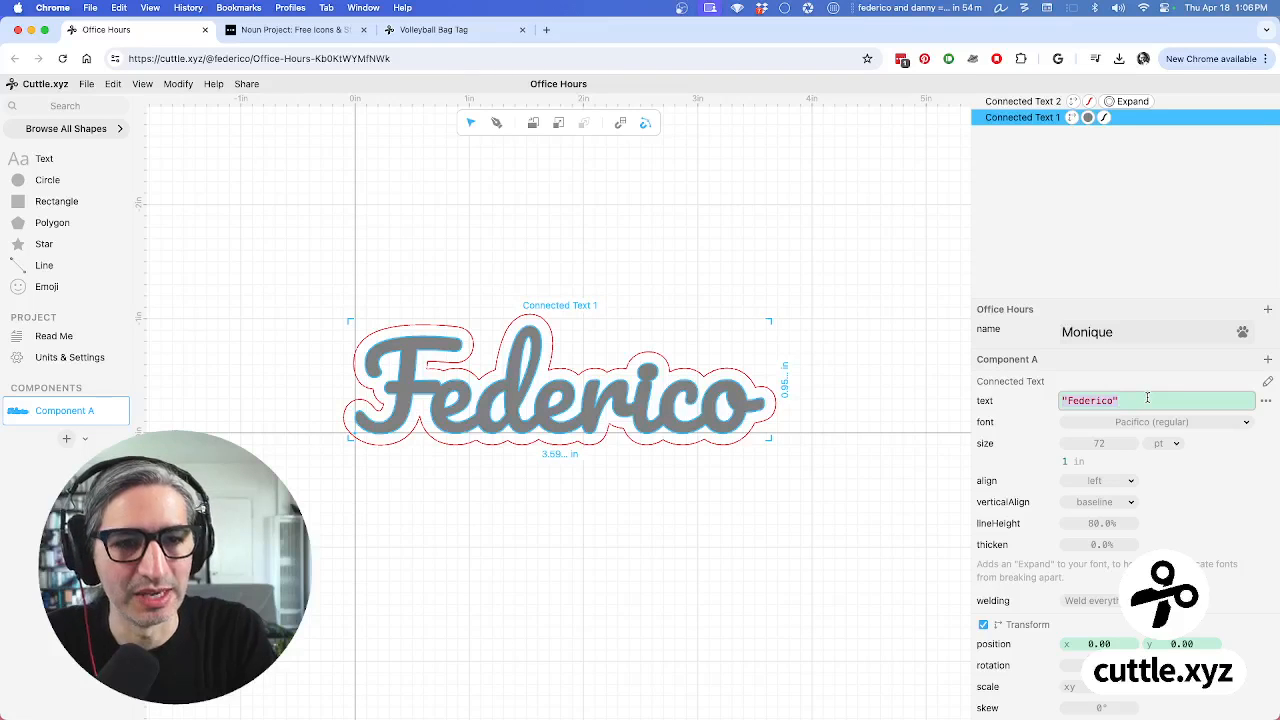
pyautogui.write('name')
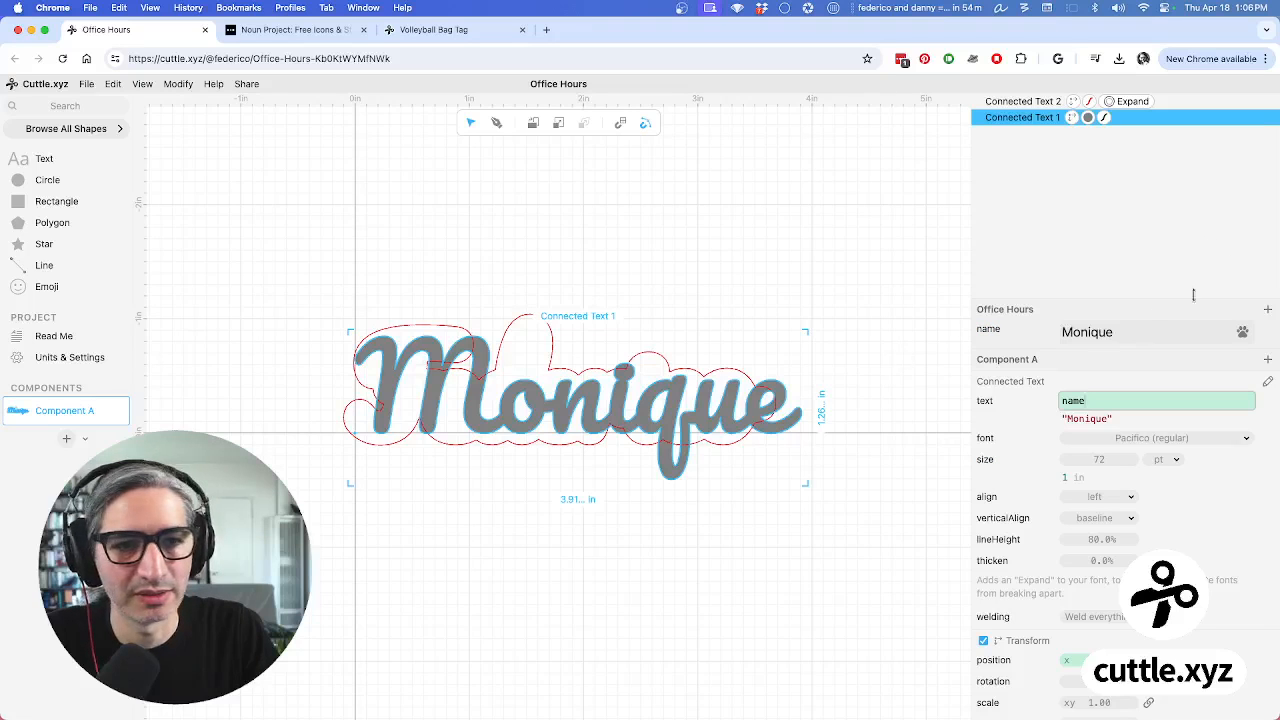
pyautogui.click(945, 236)
# Set Connected Text 2's text to the expression 'name' as well
pyautogui.click(1020, 102)
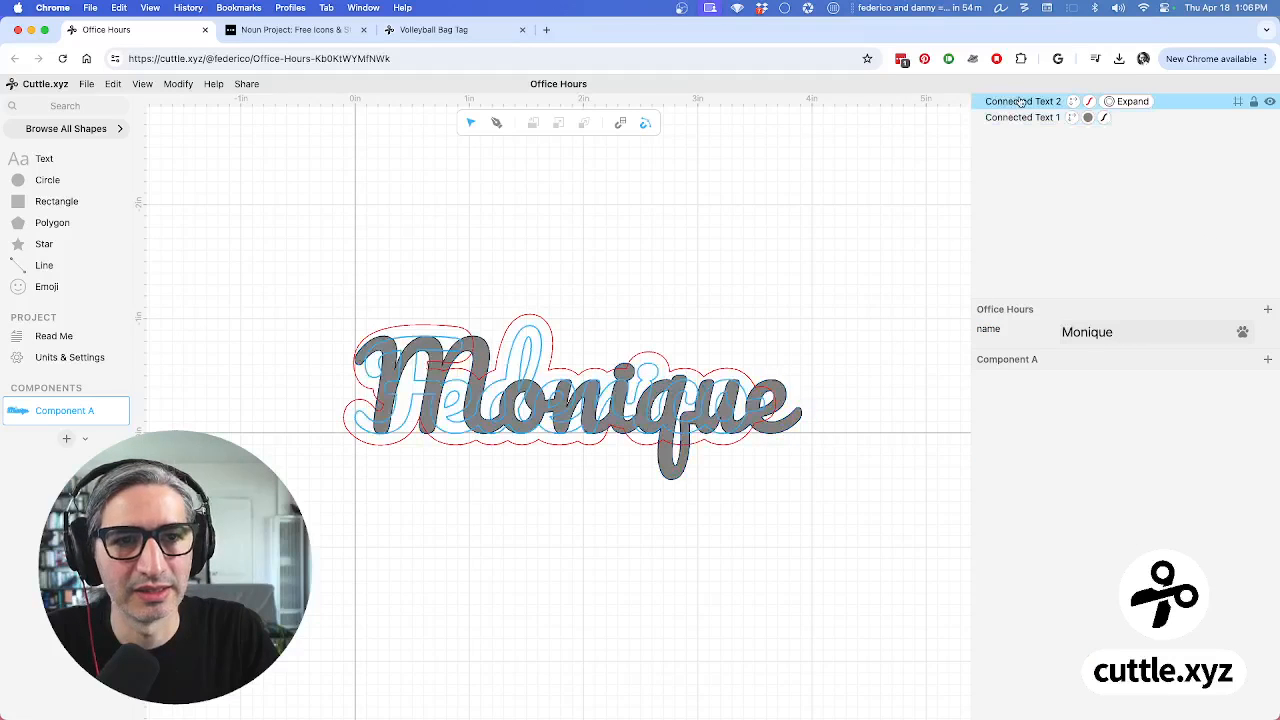
pyautogui.click(1266, 403)
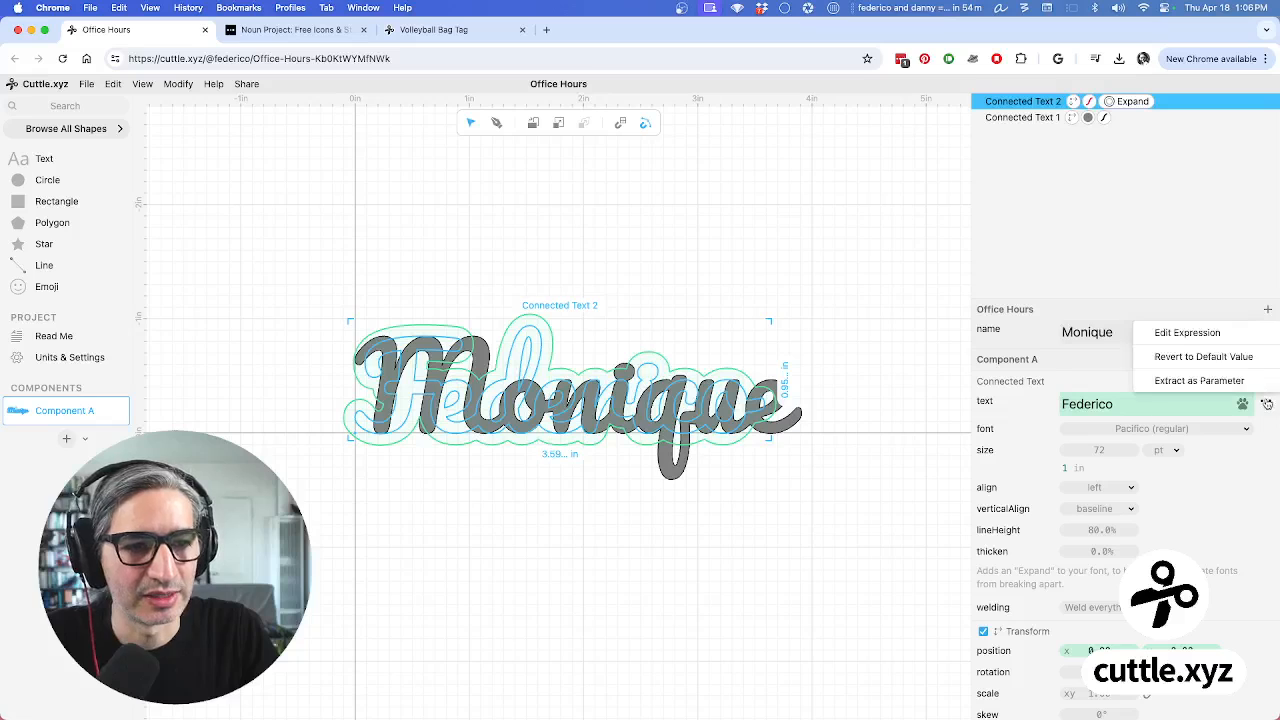
pyautogui.click(1219, 334)
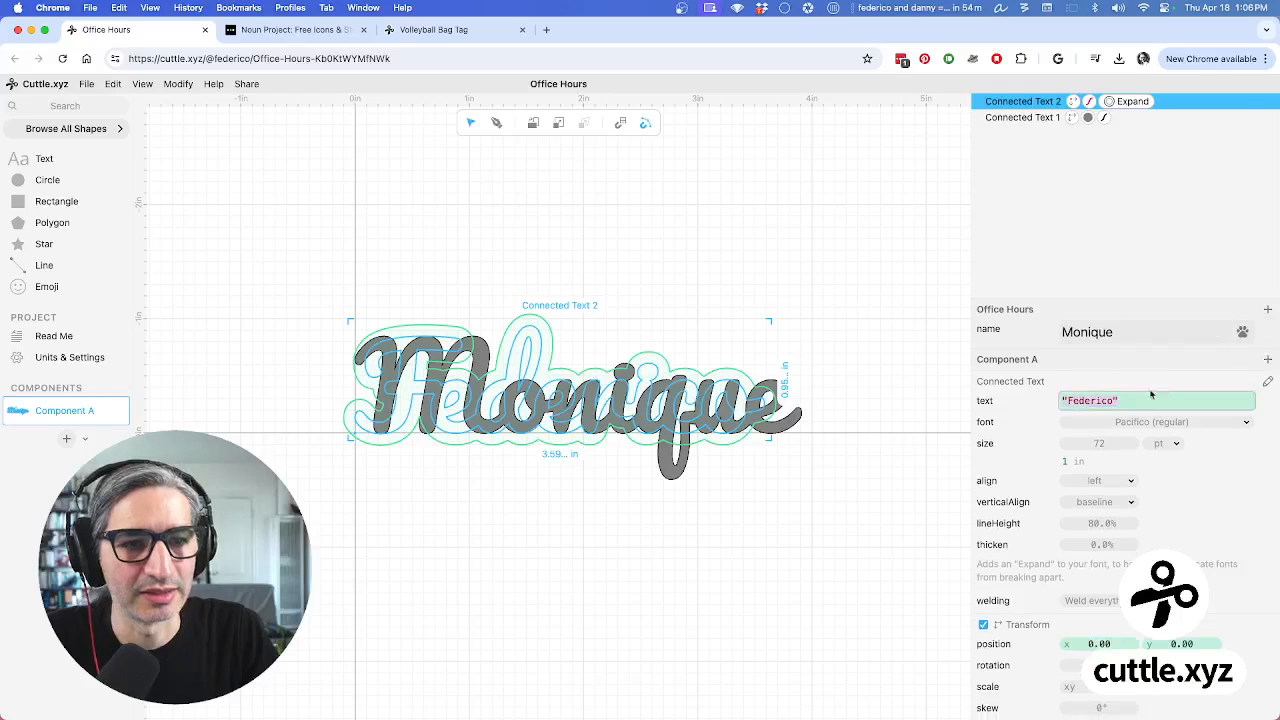
pyautogui.write('name')
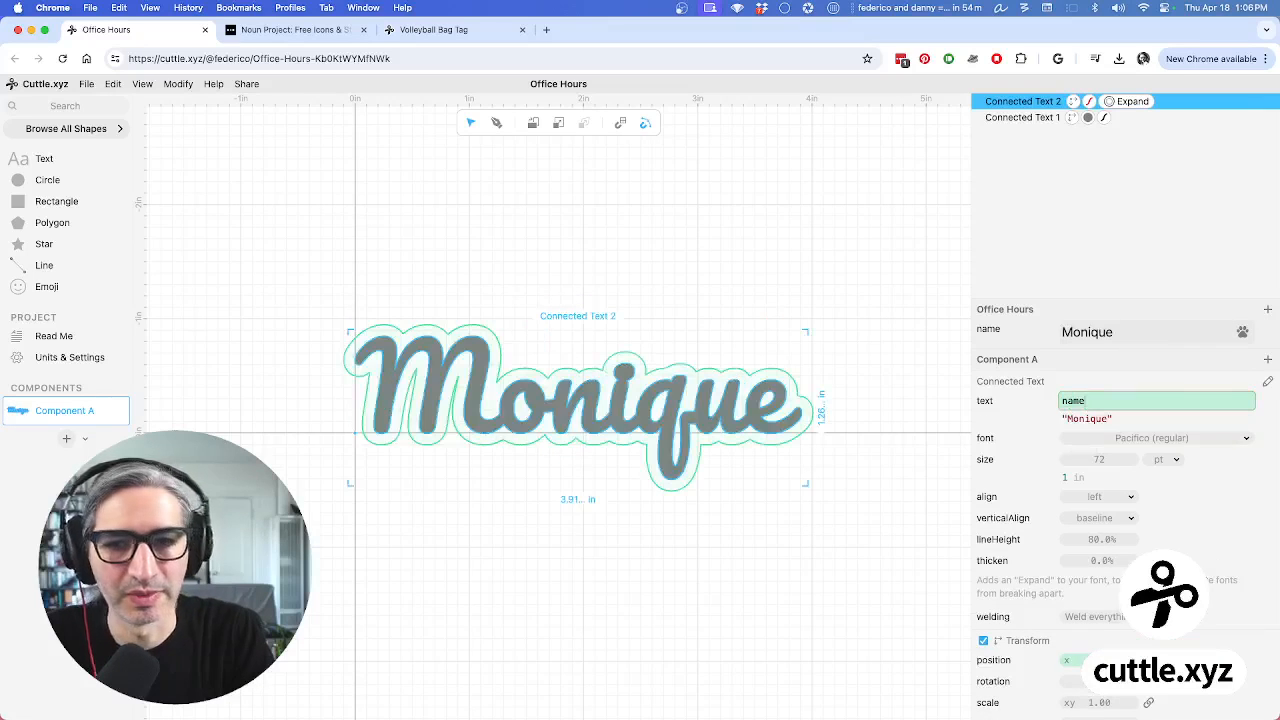
pyautogui.click(580, 221)
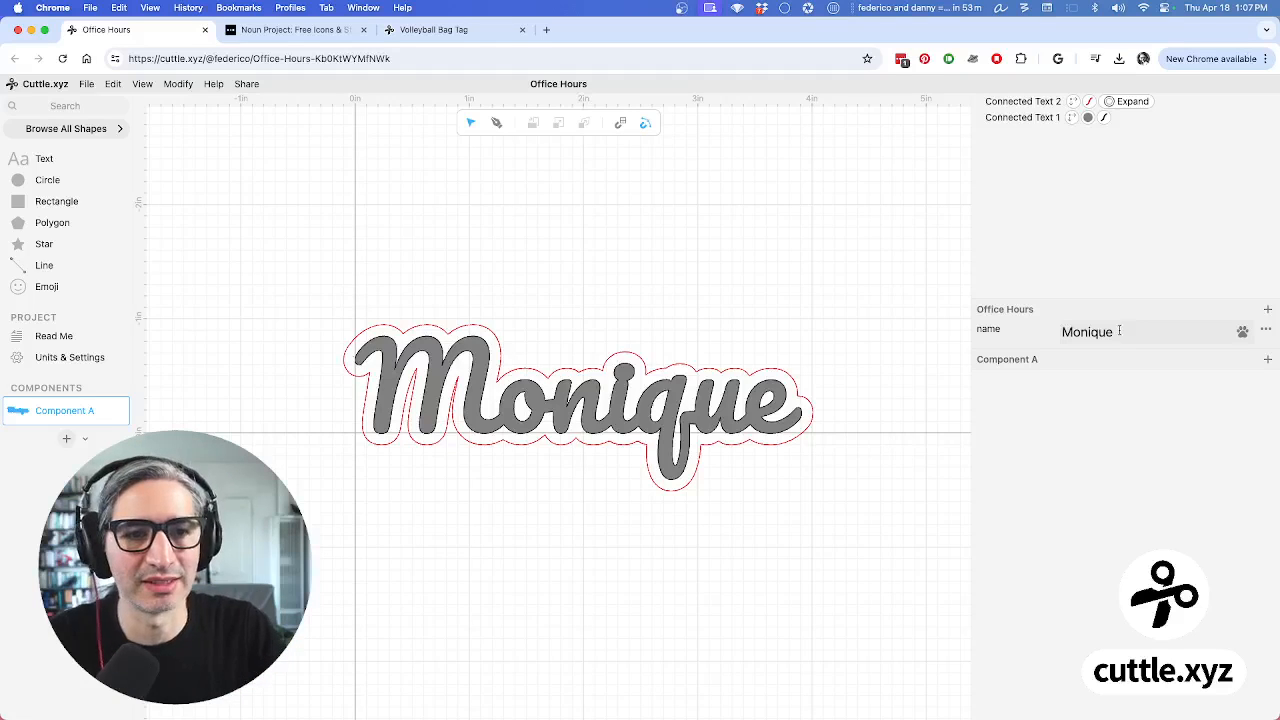
# Replace the name parameter's value with a shorter sample first name
pyautogui.doubleClick(1124, 326)
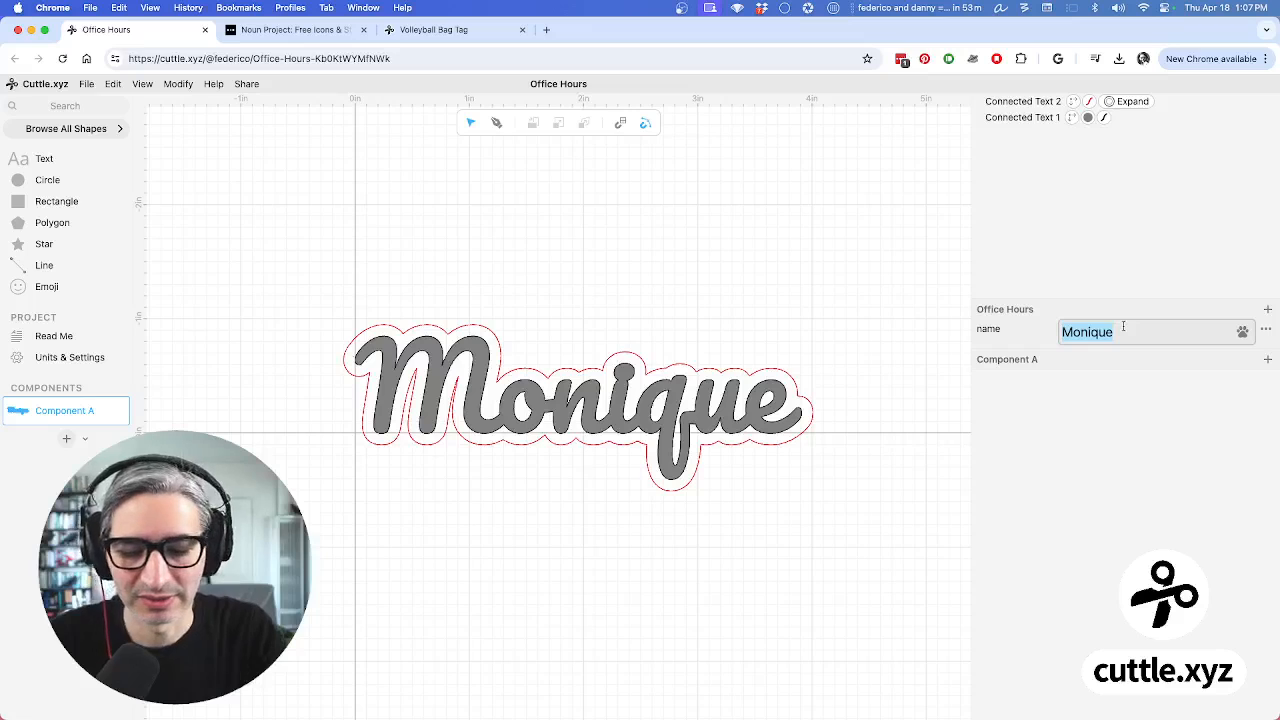
pyautogui.write('To')
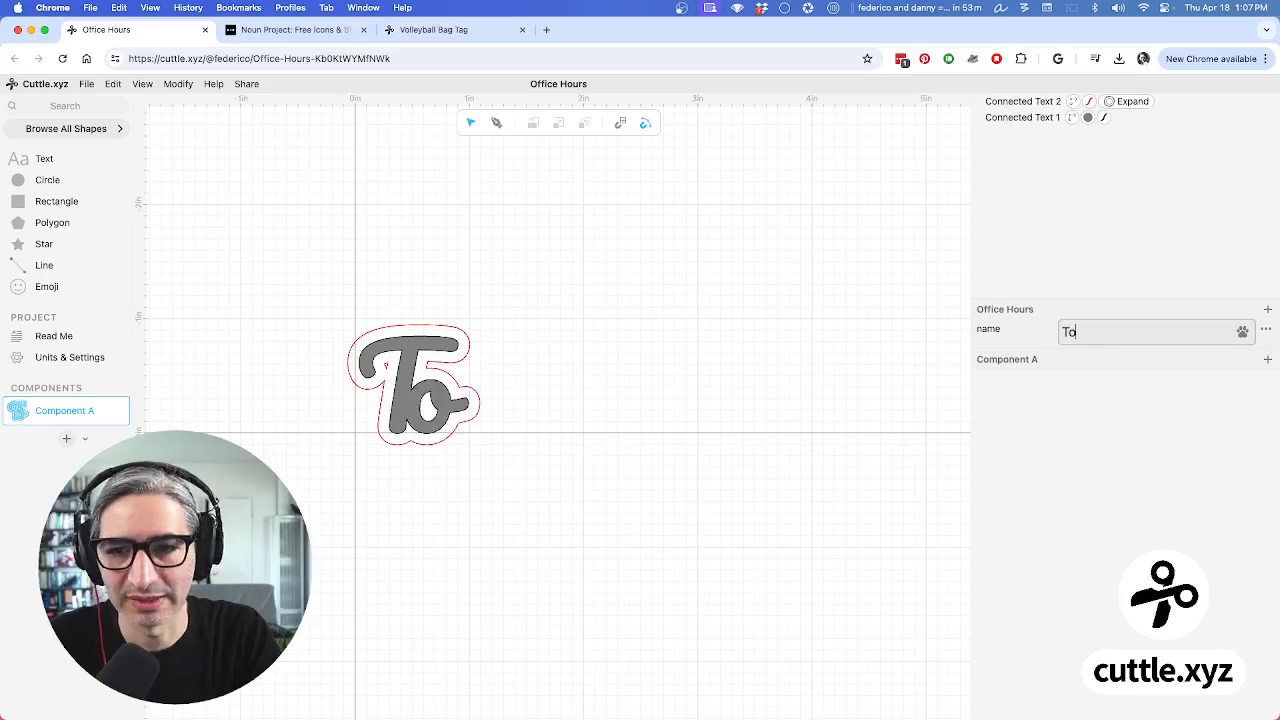
pyautogui.write('by')
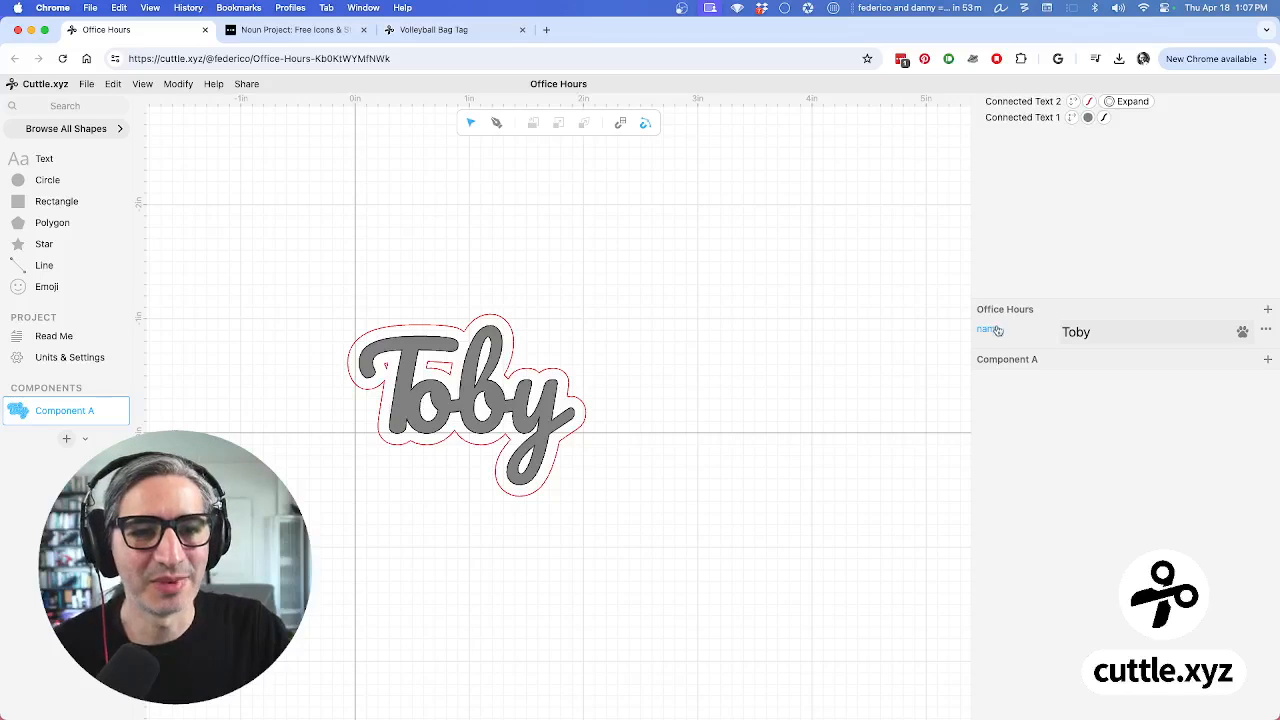
pyautogui.click(1000, 117)
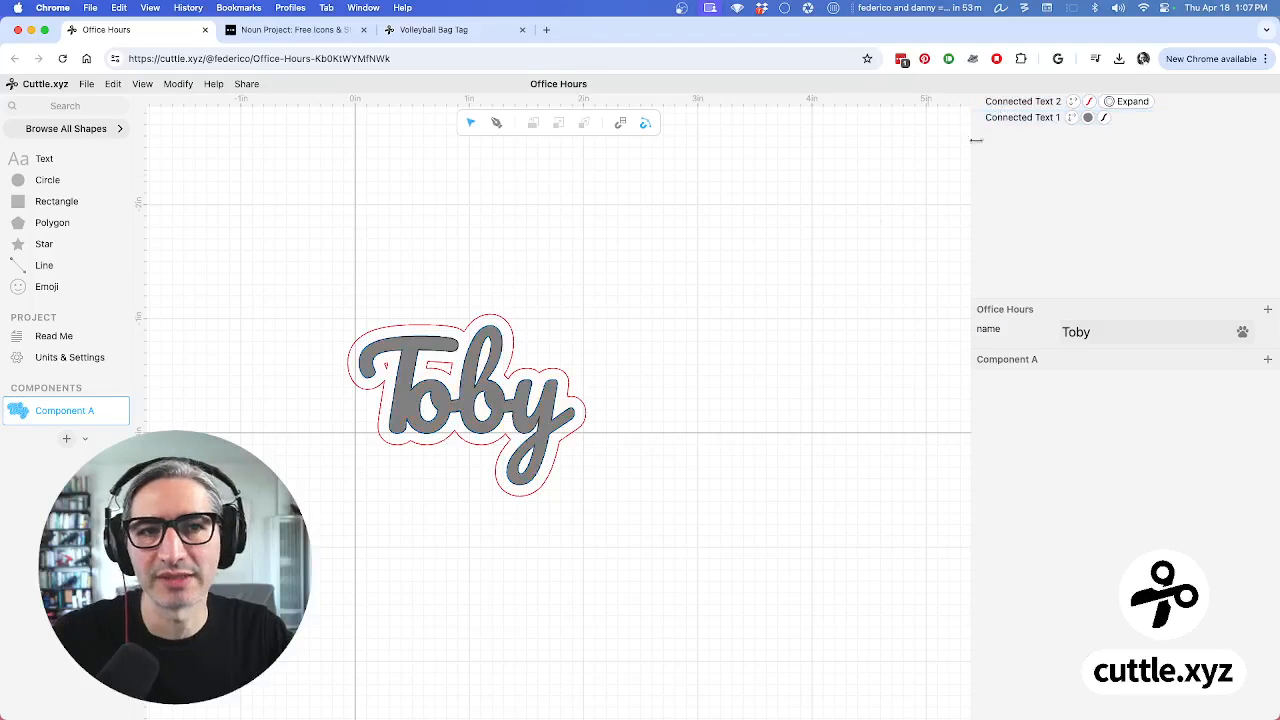
pyautogui.scroll(2, 749, 366)
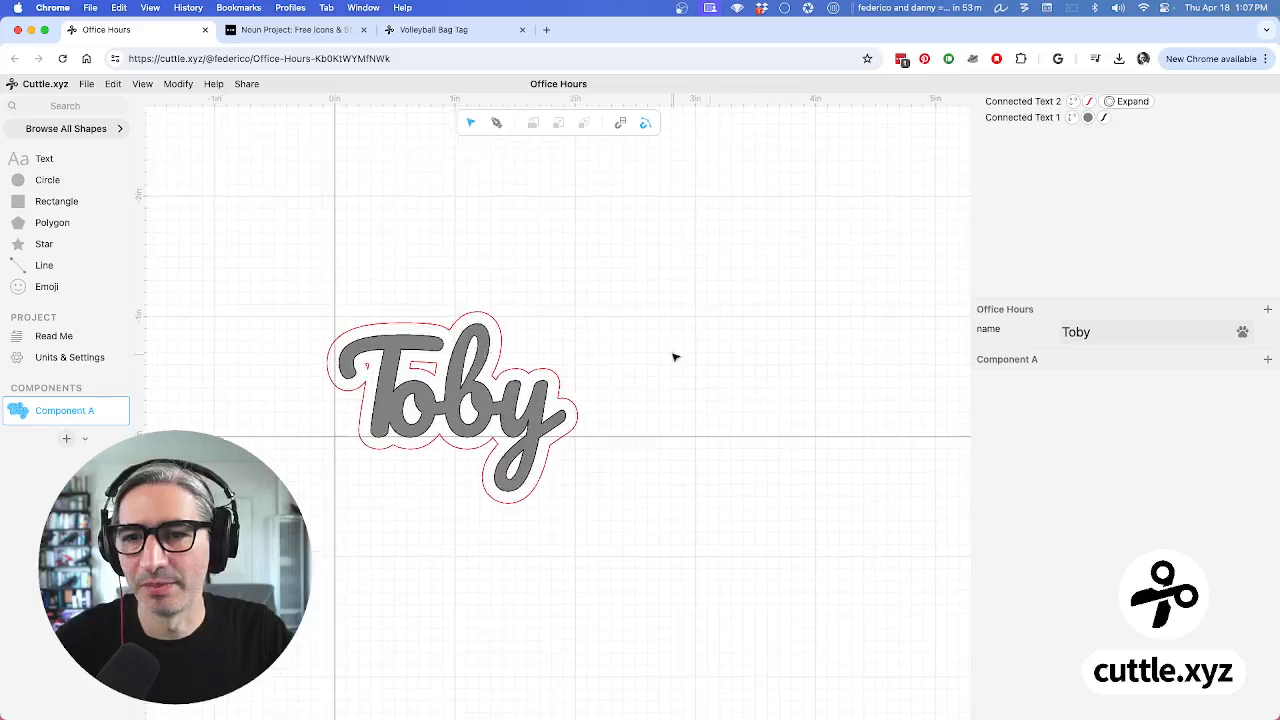
pyautogui.moveTo(675, 357); pyautogui.dragTo(712, 353)
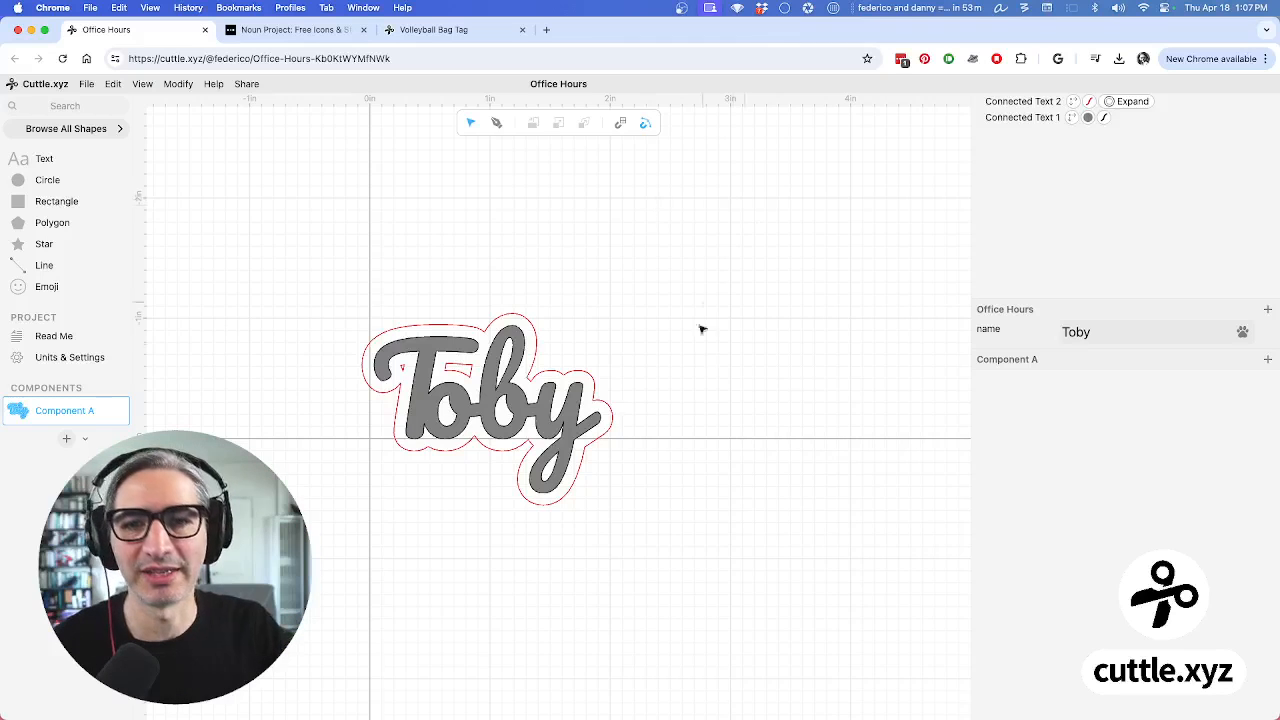
pyautogui.scroll(2, 700, 340)
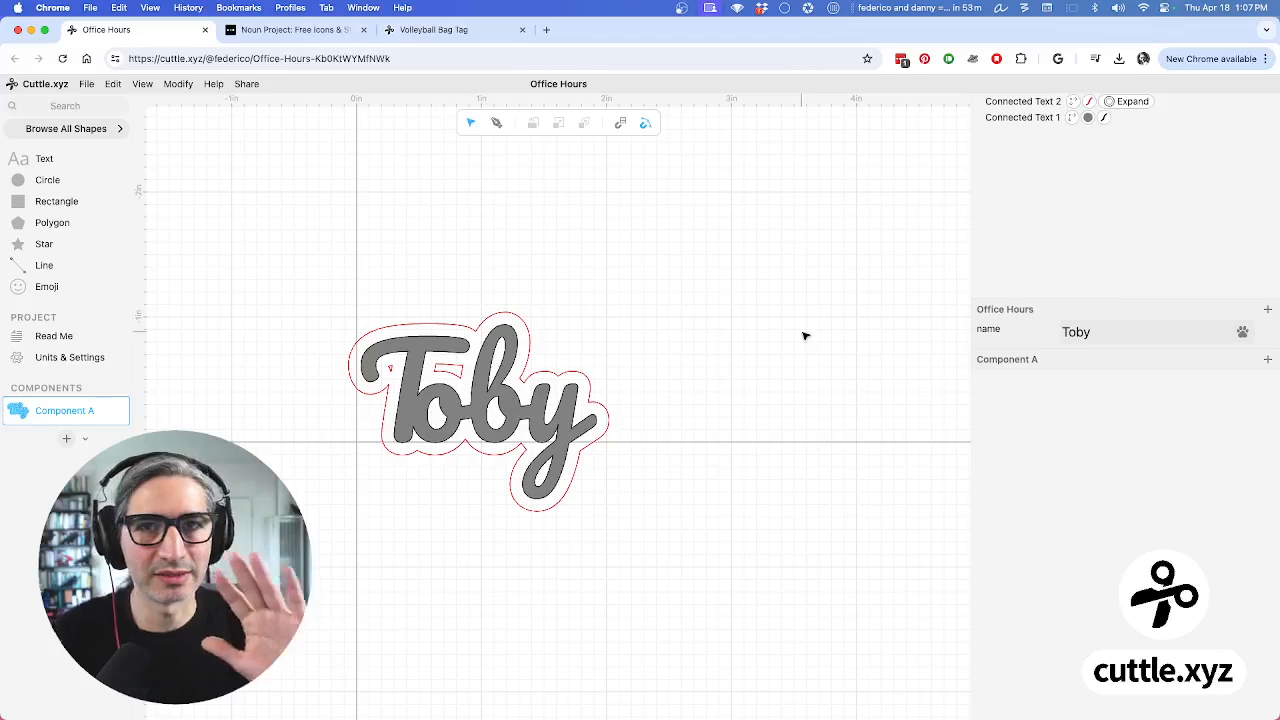
pyautogui.scroll(2, 730, 390)
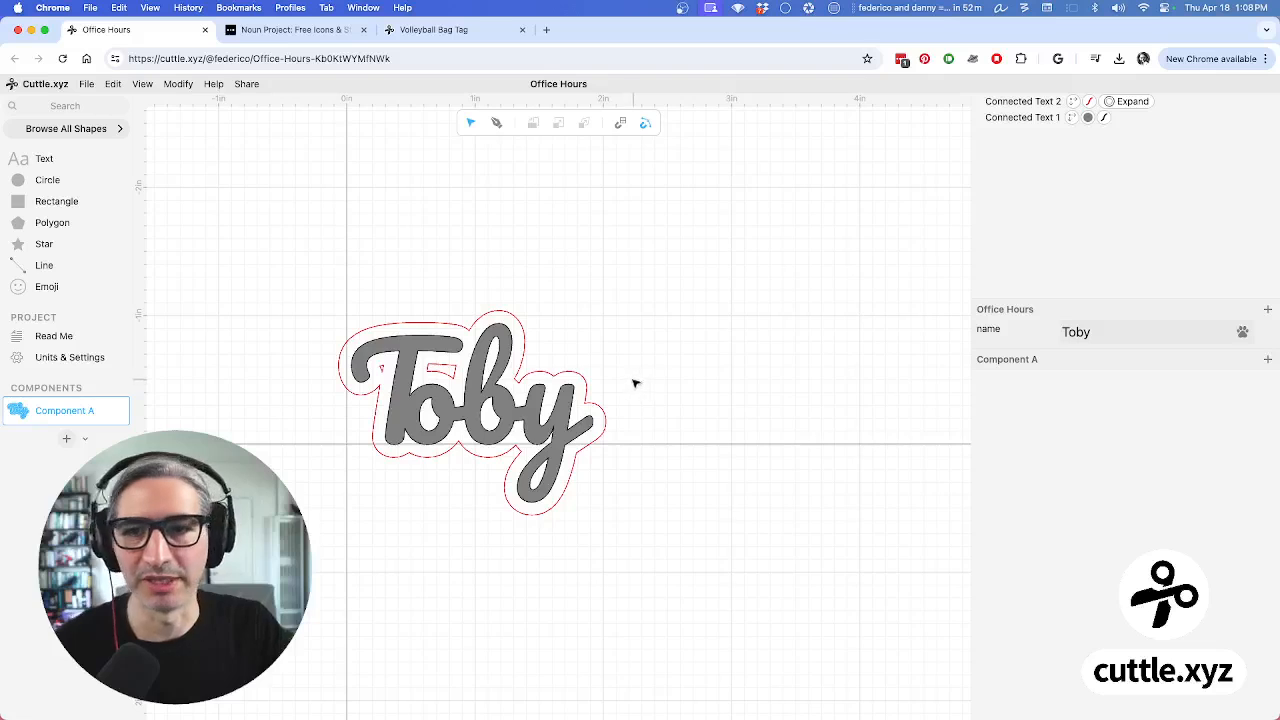
# Write 'Notes or pictures' on the Read Me page and start an empty line beneath it
pyautogui.click(61, 339)
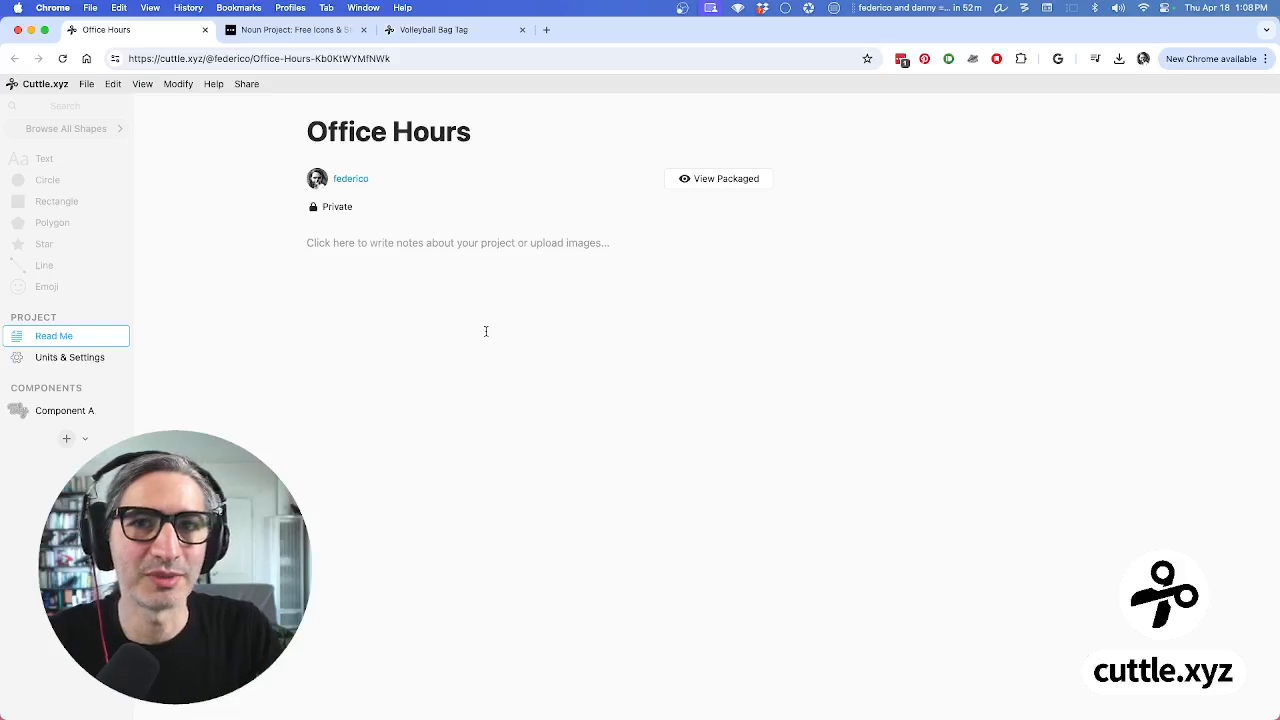
pyautogui.click(500, 280)
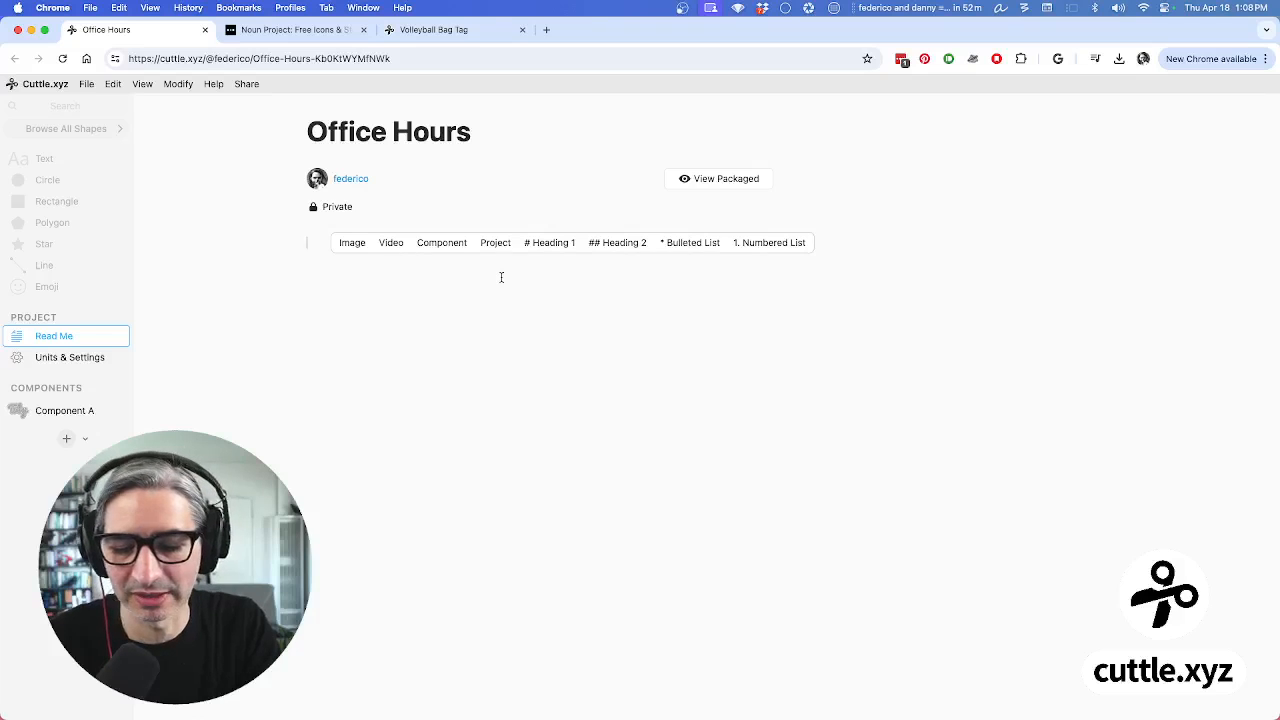
pyautogui.write('Note')
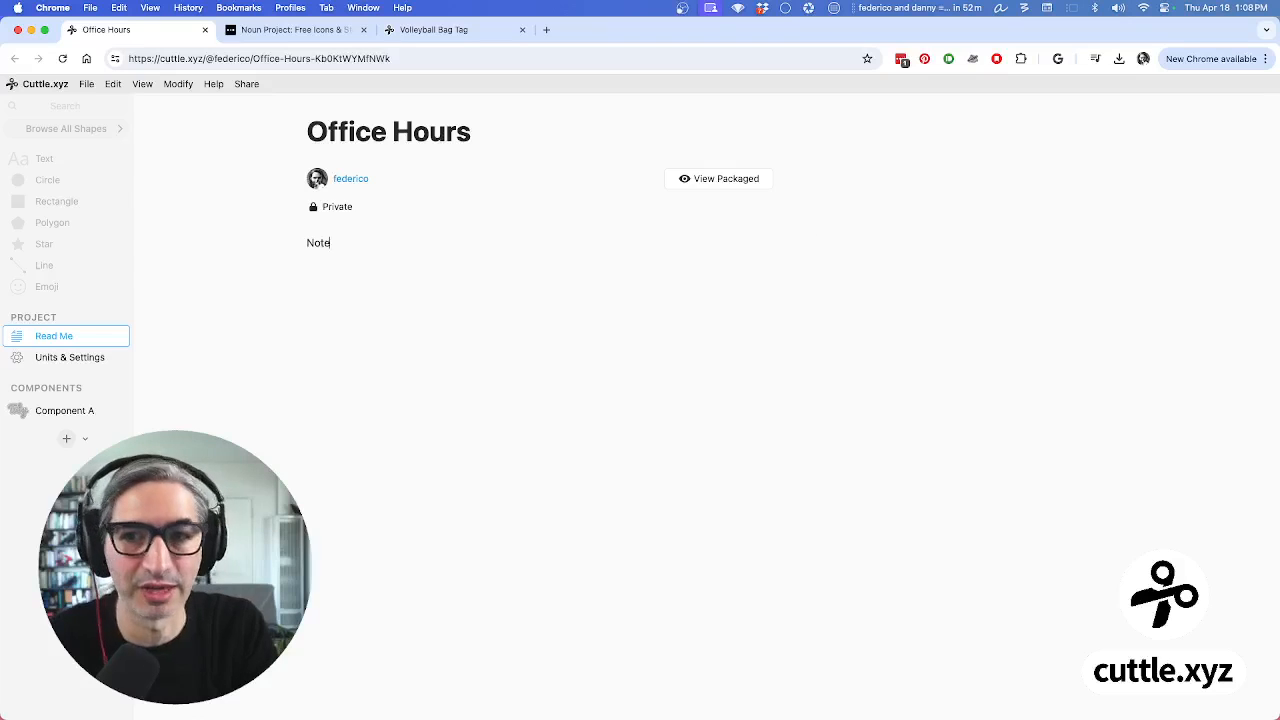
pyautogui.write('s or pictures')
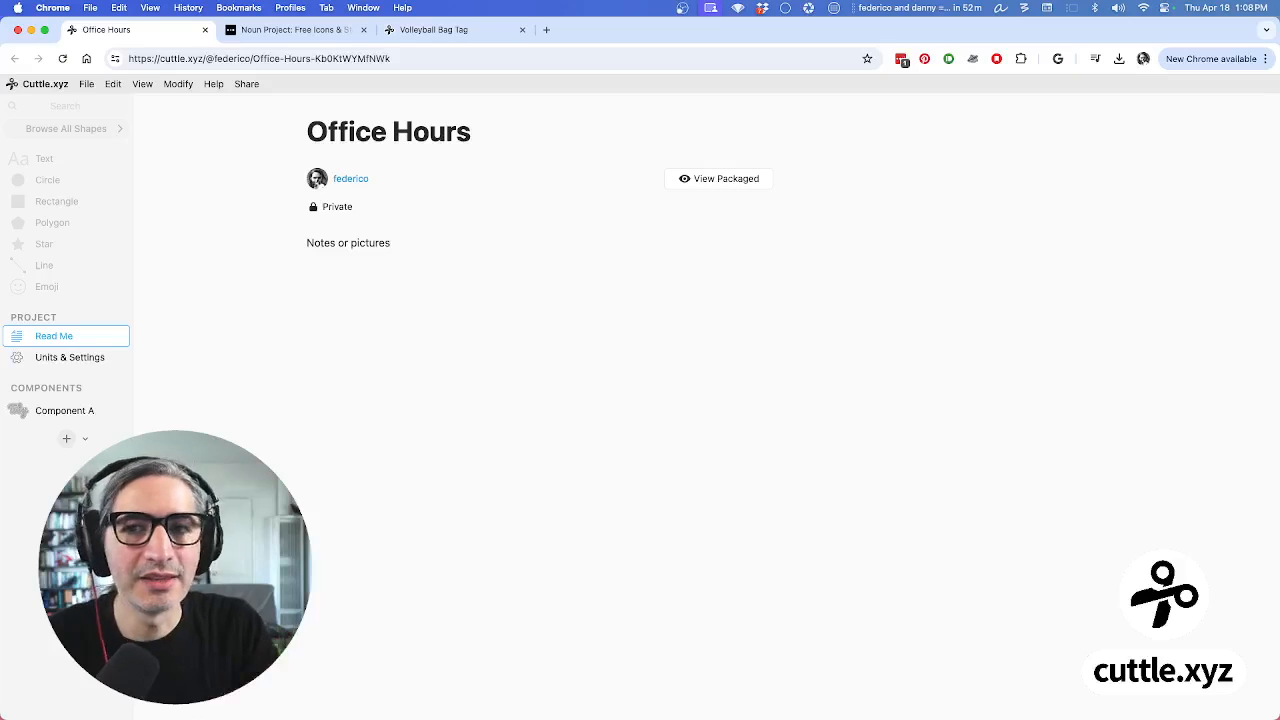
pyautogui.press('Return')
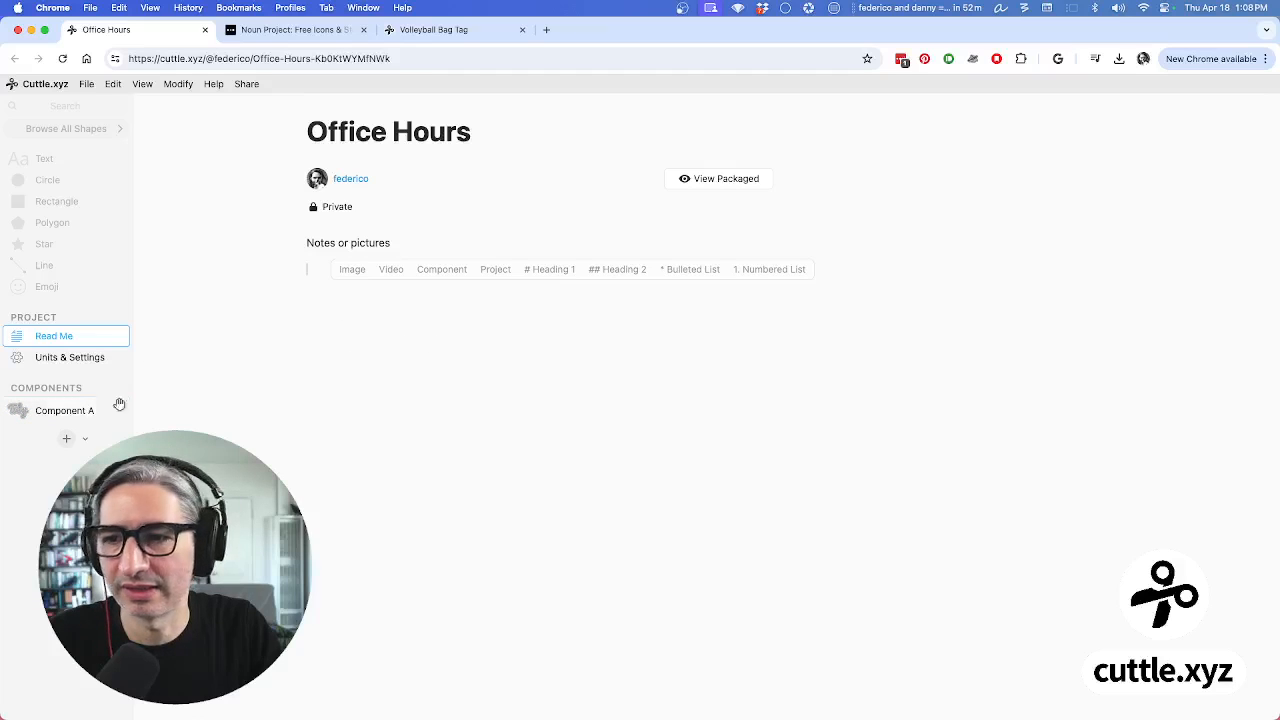
pyautogui.click(46, 411)
# Rename Component A to 'Expanded', then return to the Read Me page
pyautogui.doubleClick(54, 411)
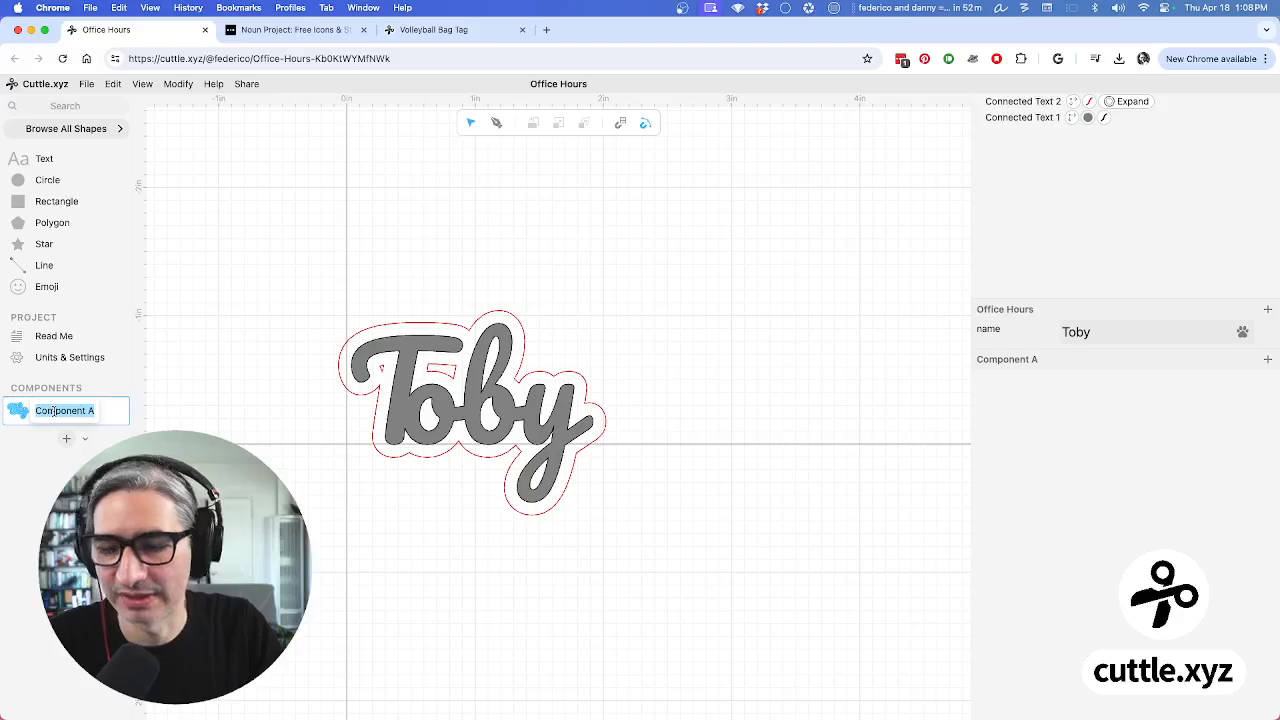
pyautogui.write('K')
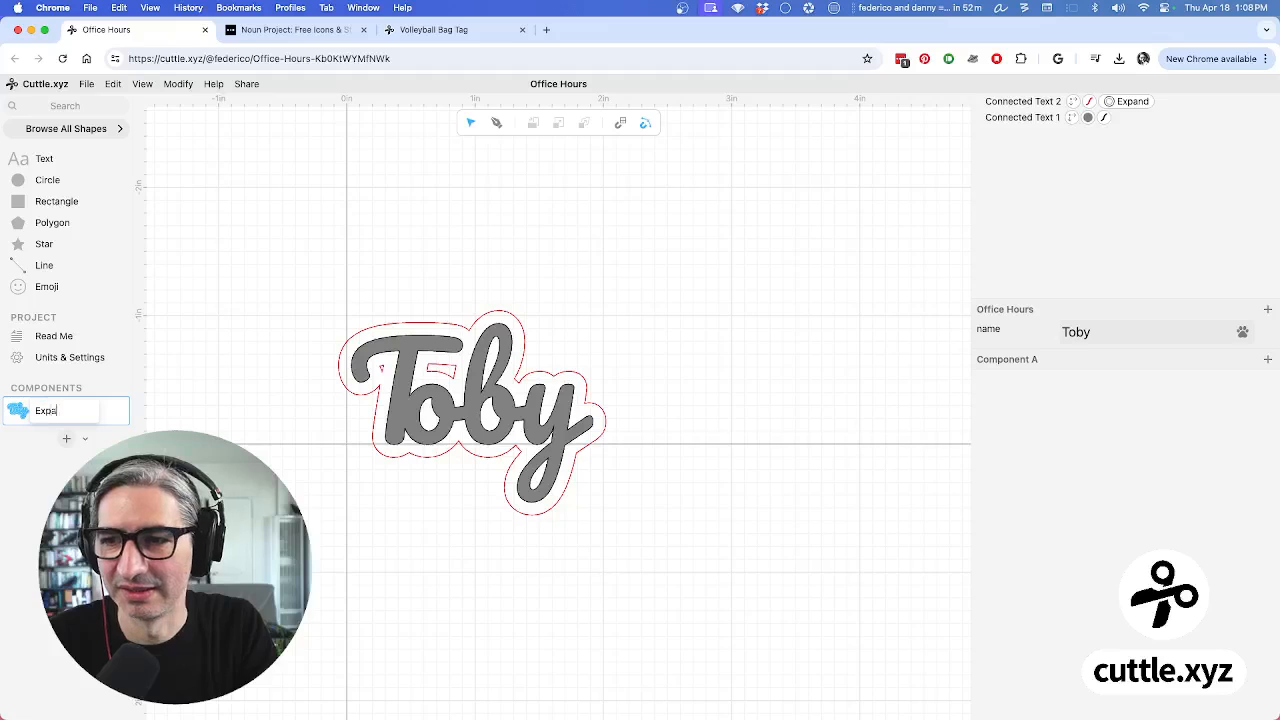
pyautogui.write('xpanded')
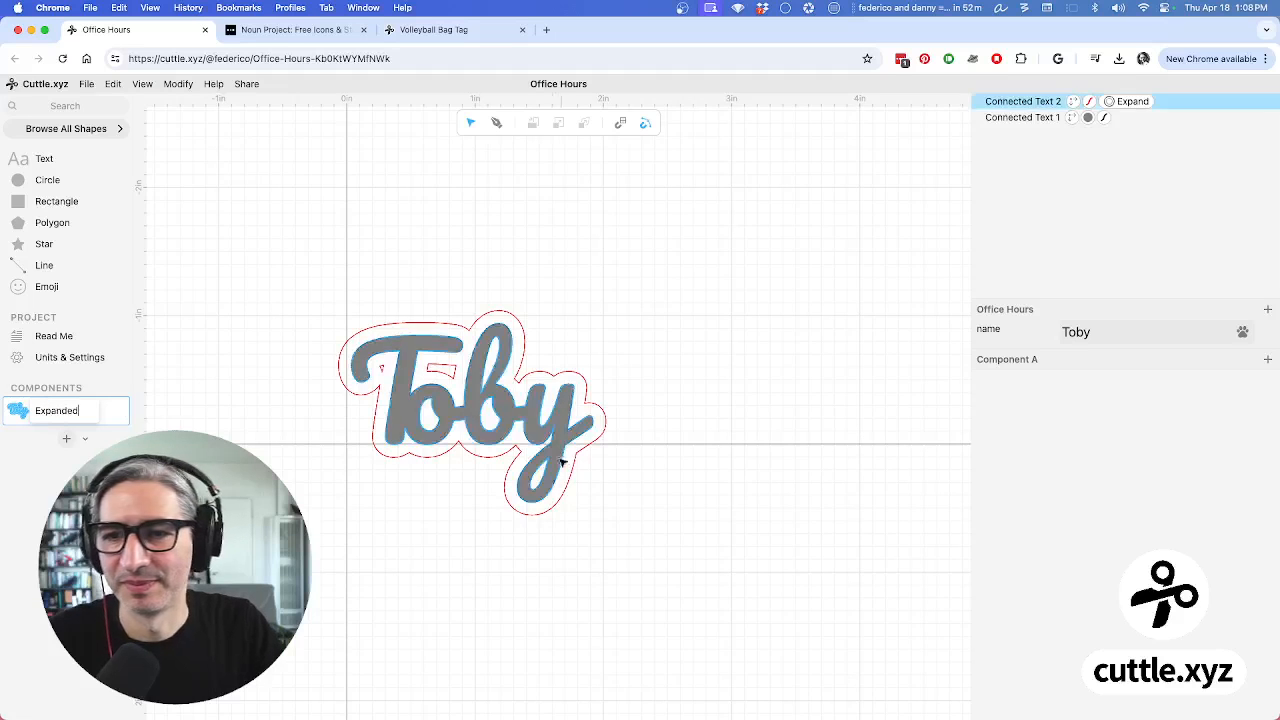
pyautogui.press('Return')
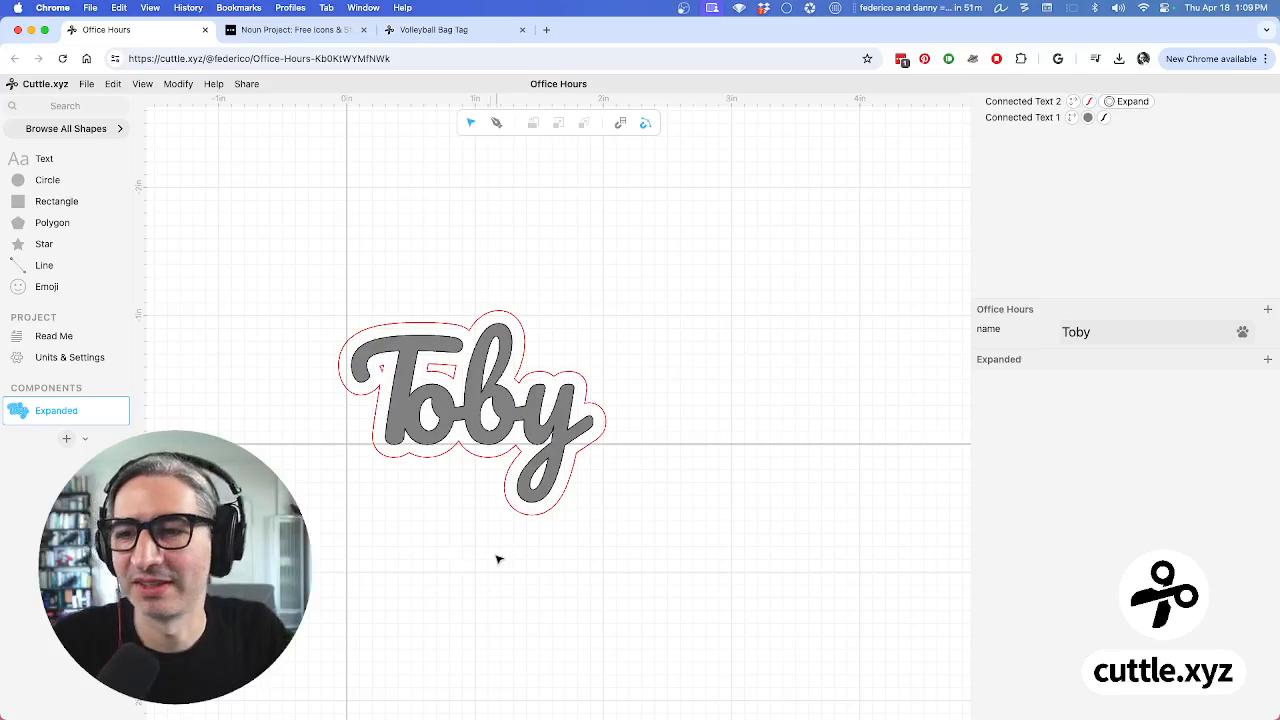
pyautogui.click(66, 337)
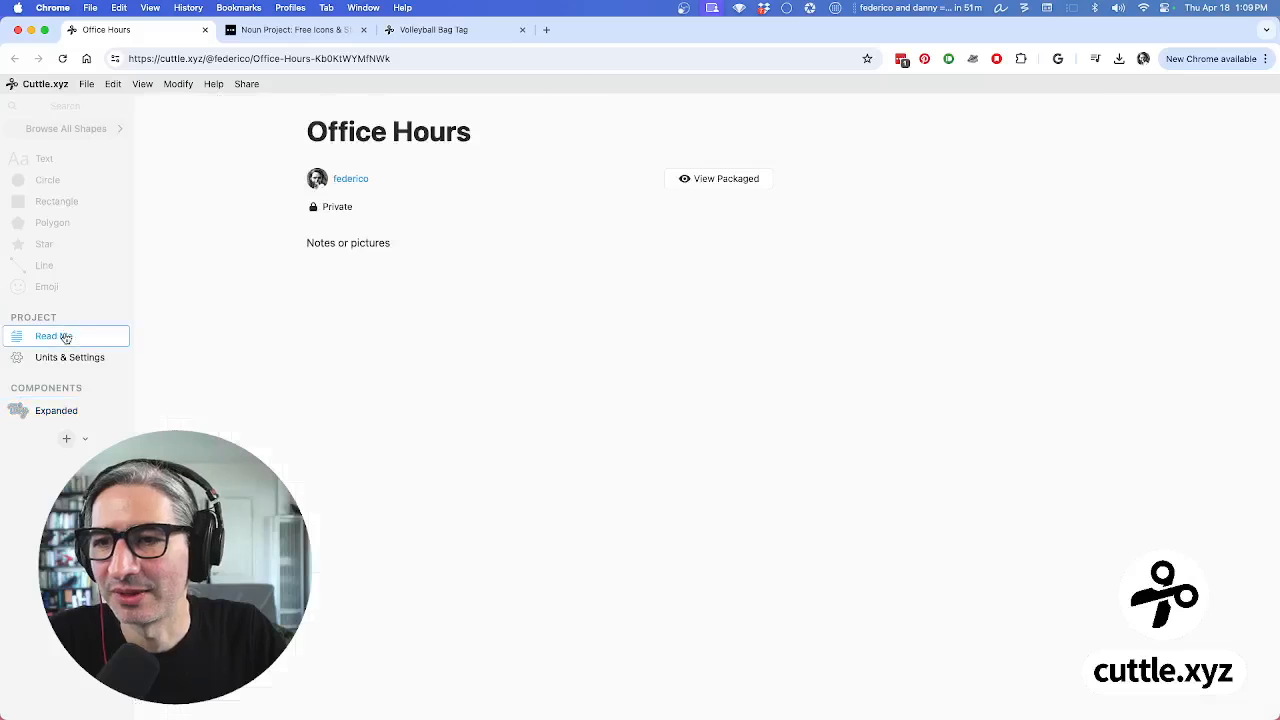
# Embed the Expanded component on the empty line below the Read Me note
pyautogui.click(490, 302)
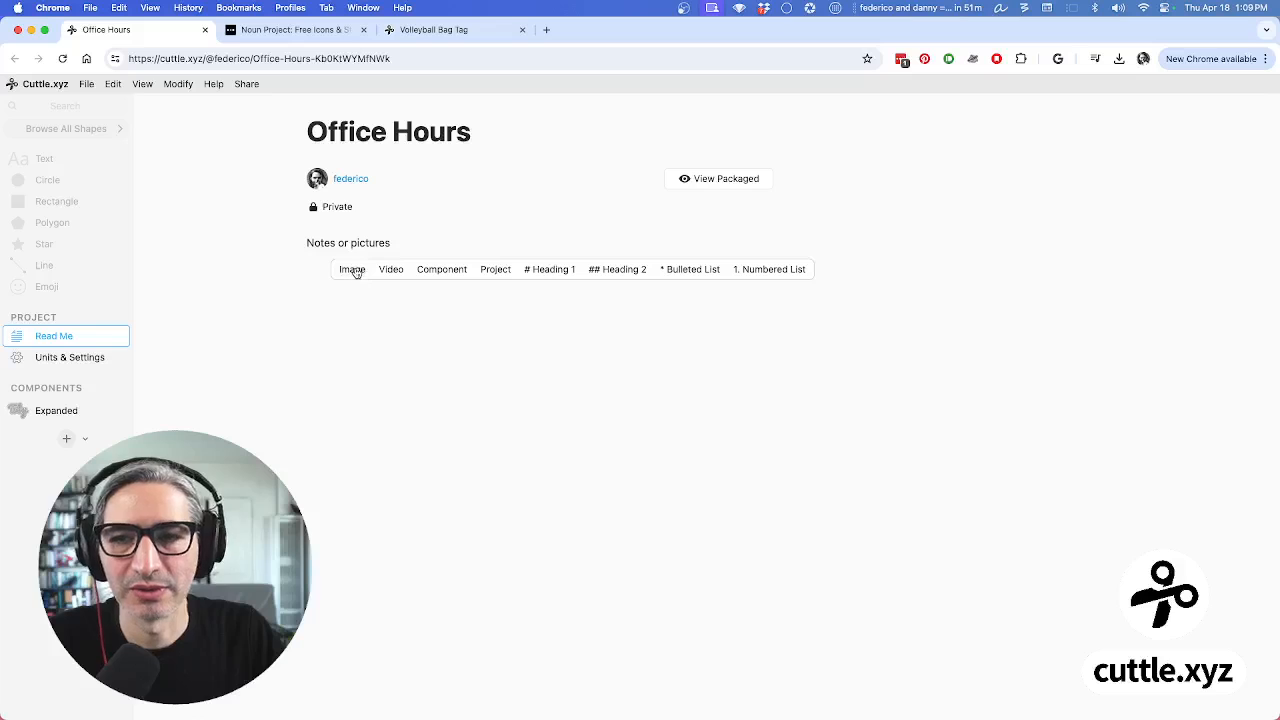
pyautogui.click(449, 272)
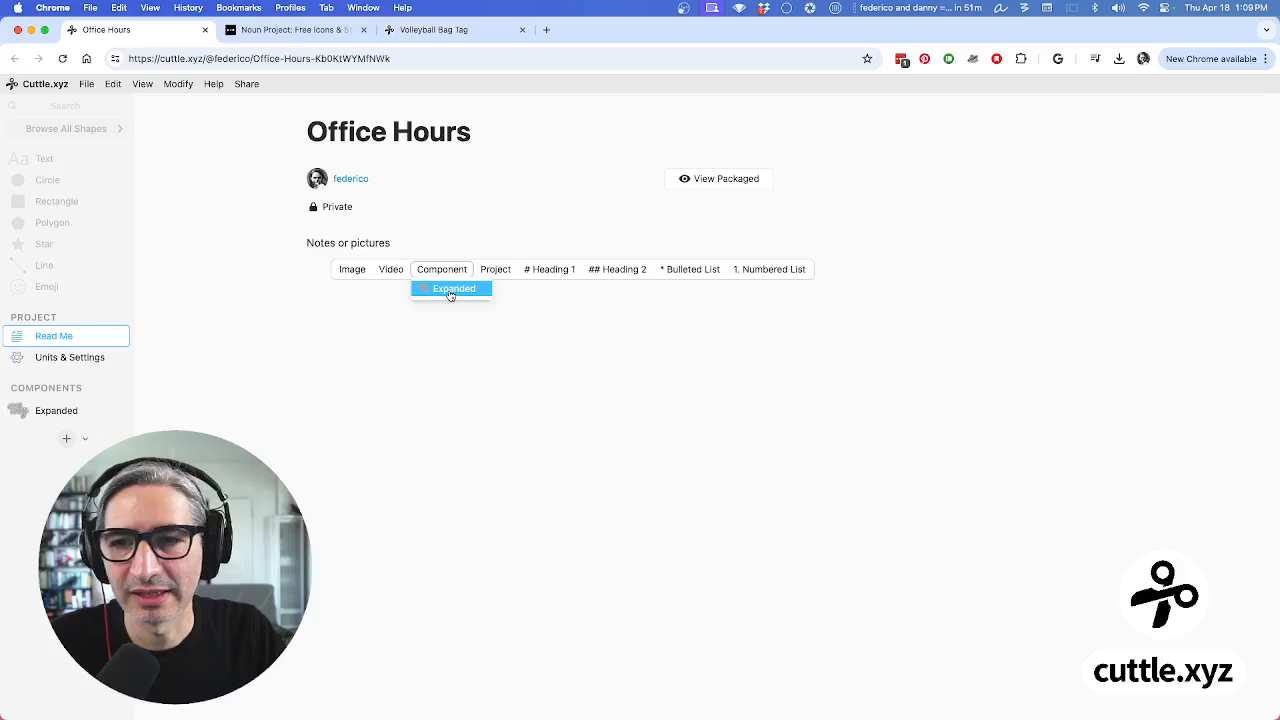
pyautogui.click(457, 292)
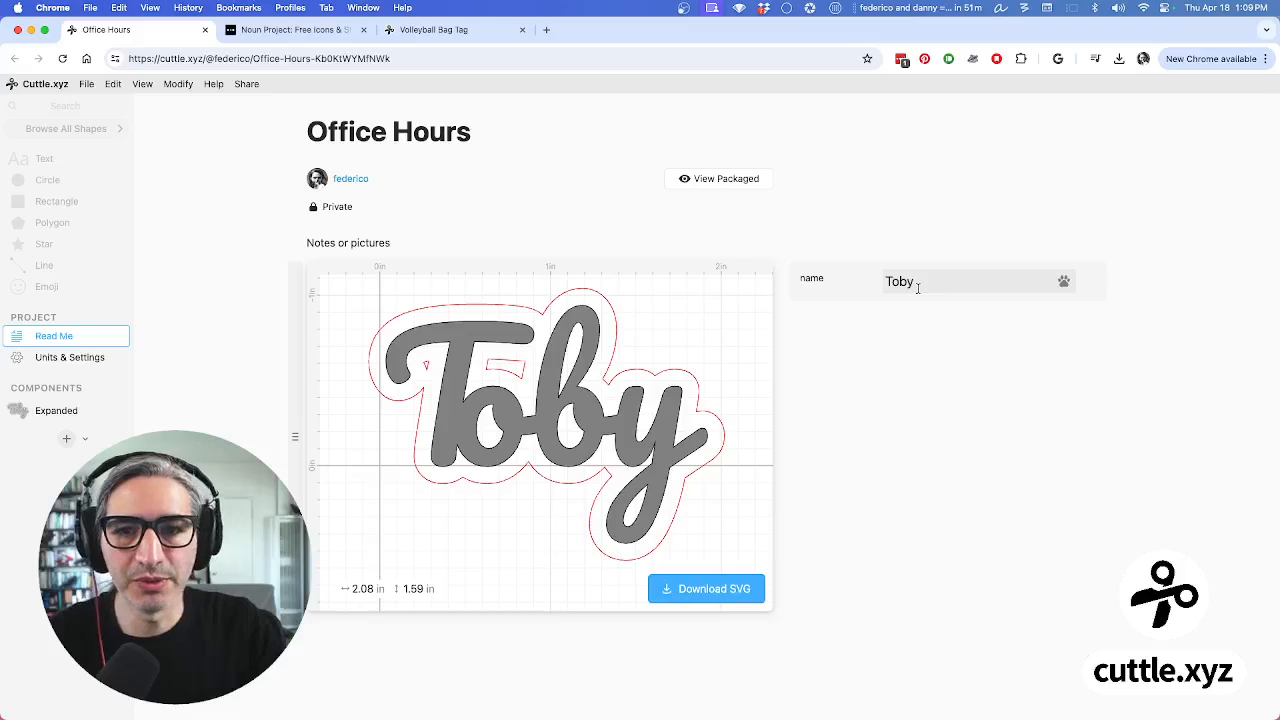
# In the packaged project view, change the tag's name from Toby to Shiro
pyautogui.click(716, 182)
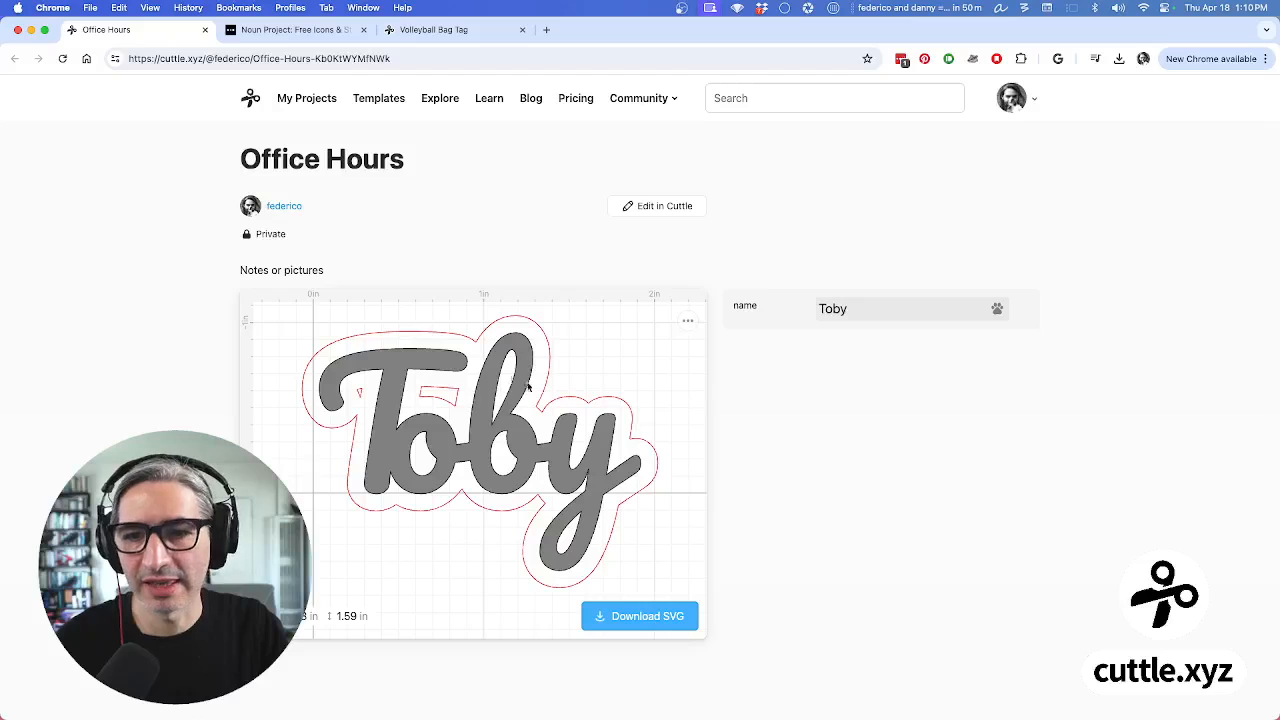
pyautogui.click(892, 309)
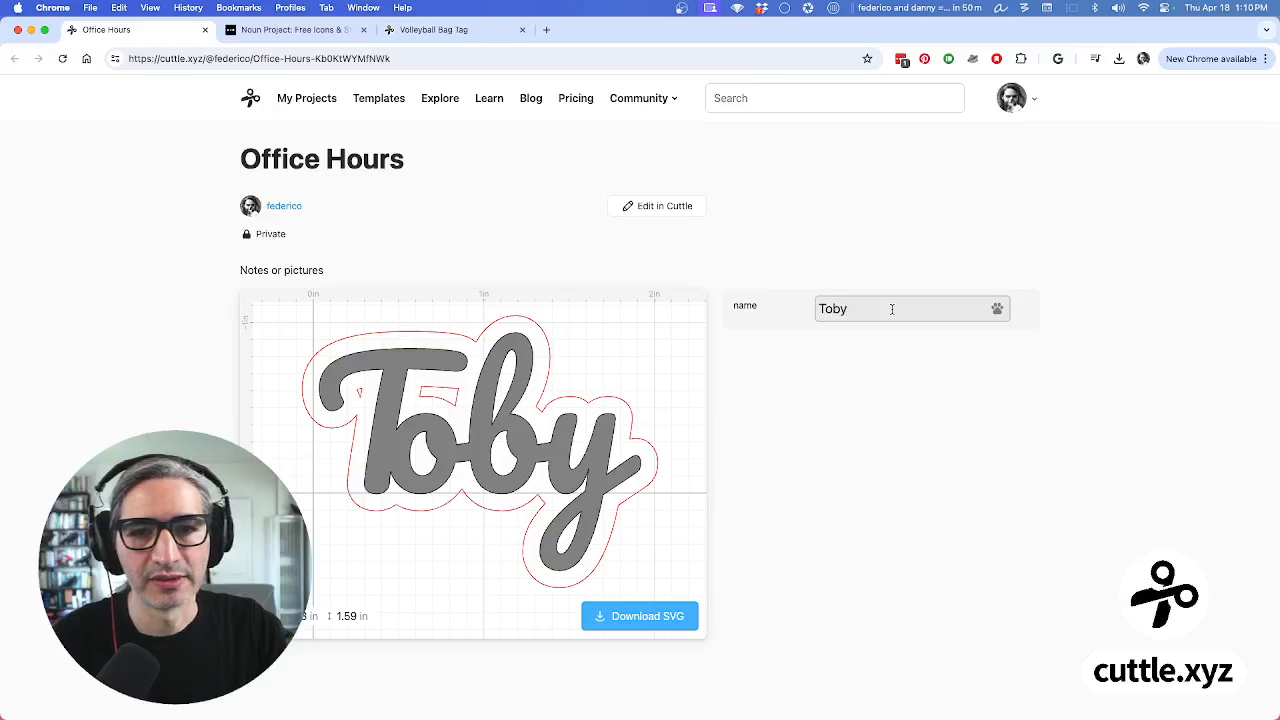
pyautogui.press('BackSpace')
pyautogui.press('BackSpace')
pyautogui.press('BackSpace')
pyautogui.press('BackSpace')
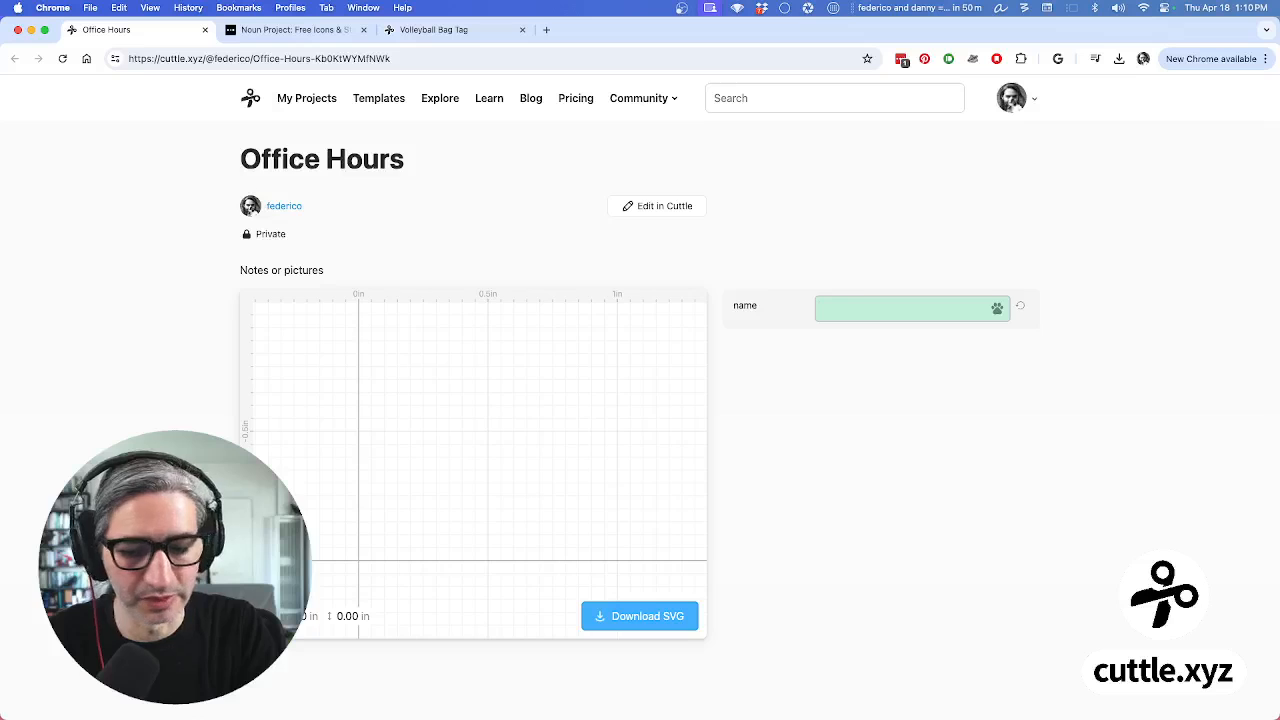
pyautogui.write('Shiro')
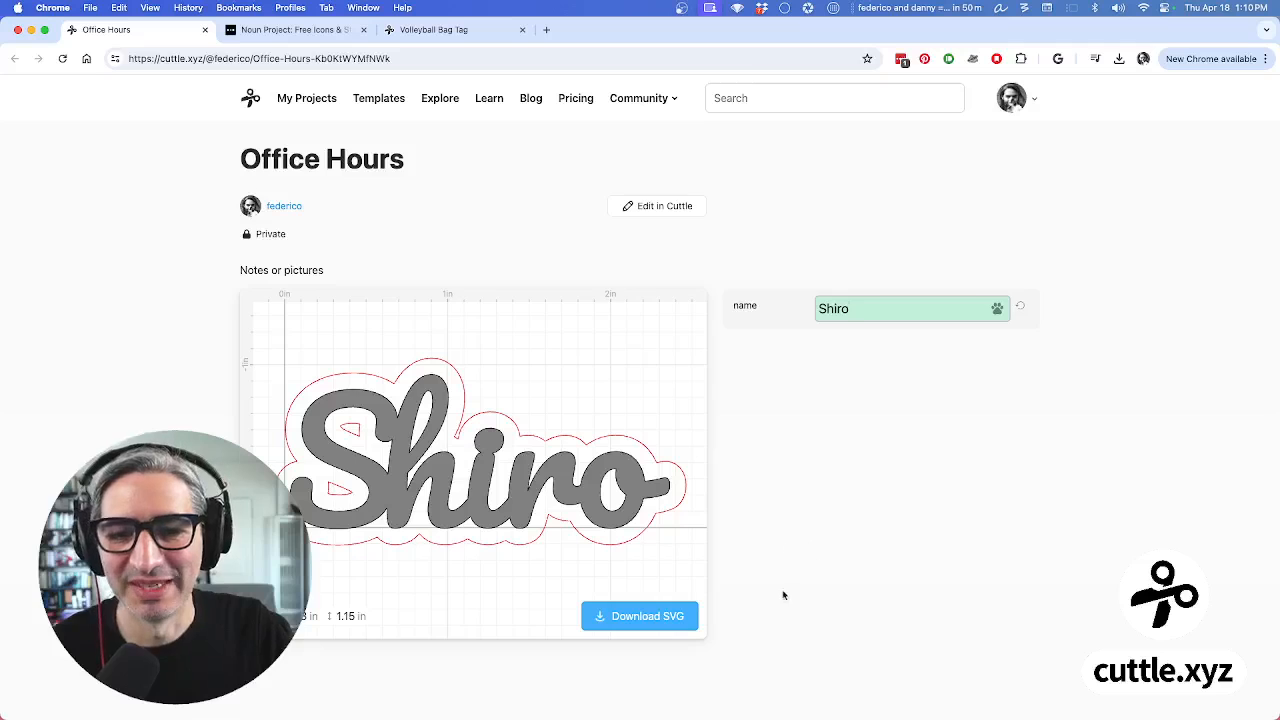
# Download the Shiro tag as 'Office Hours - Expanded.svg' and go back to editing
pyautogui.click(645, 617)
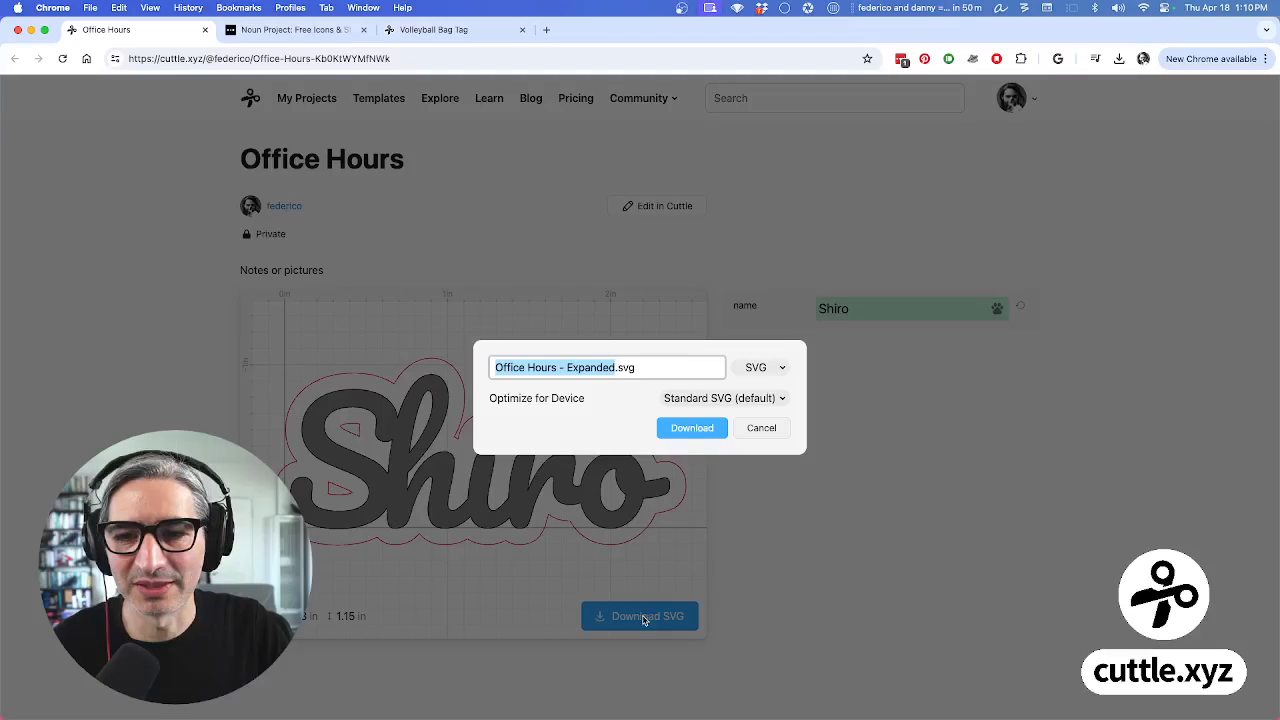
pyautogui.click(692, 428)
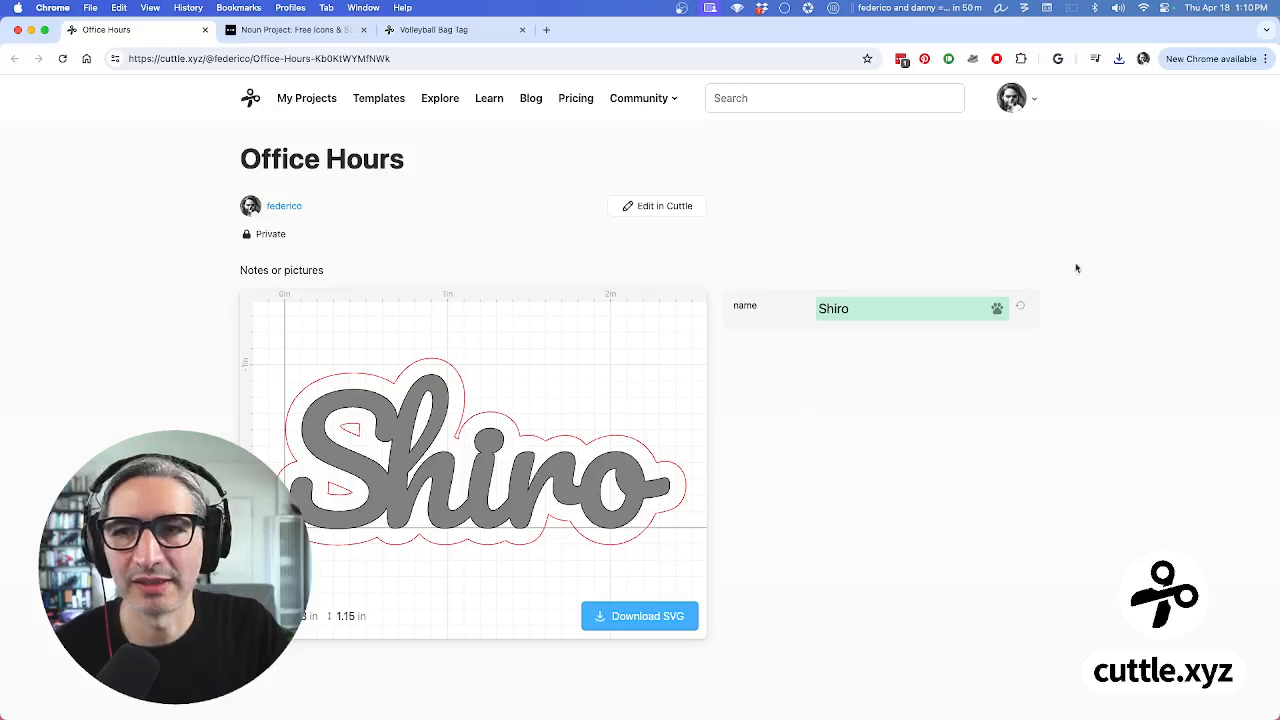
pyautogui.click(664, 210)
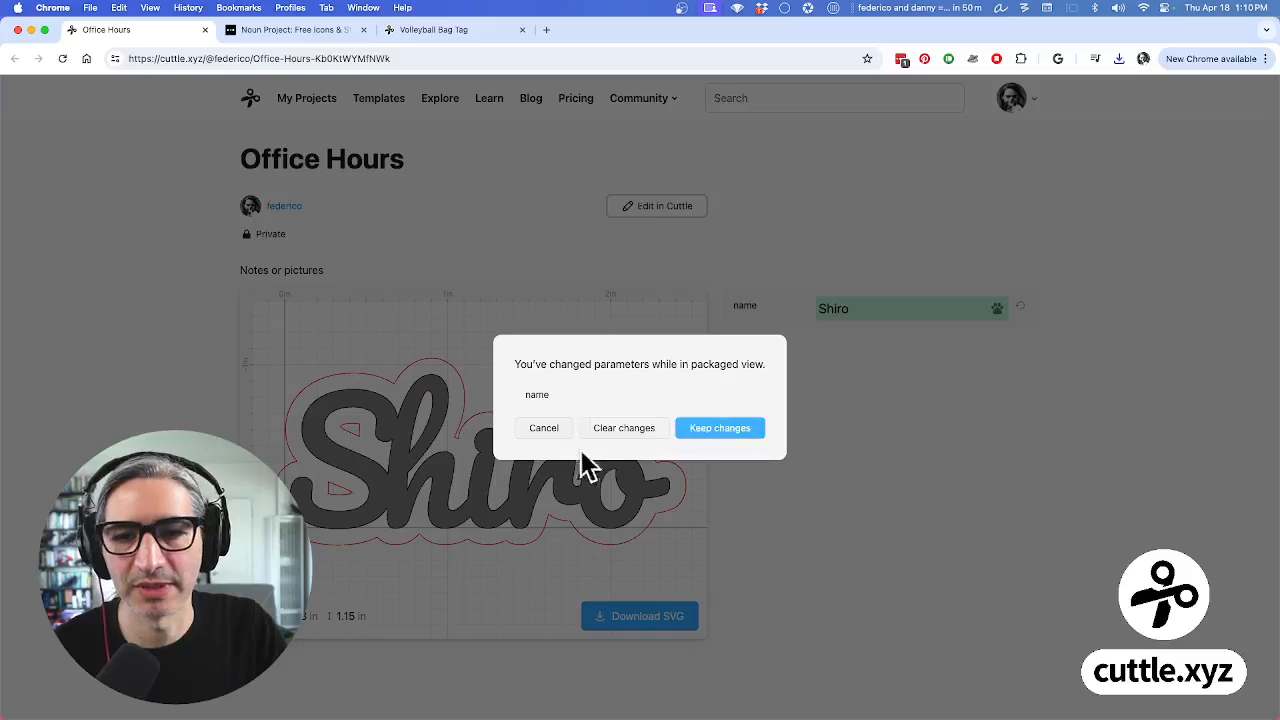
# Keep the Shiro name change, share the project as Unlisted, and copy its link
pyautogui.click(706, 432)
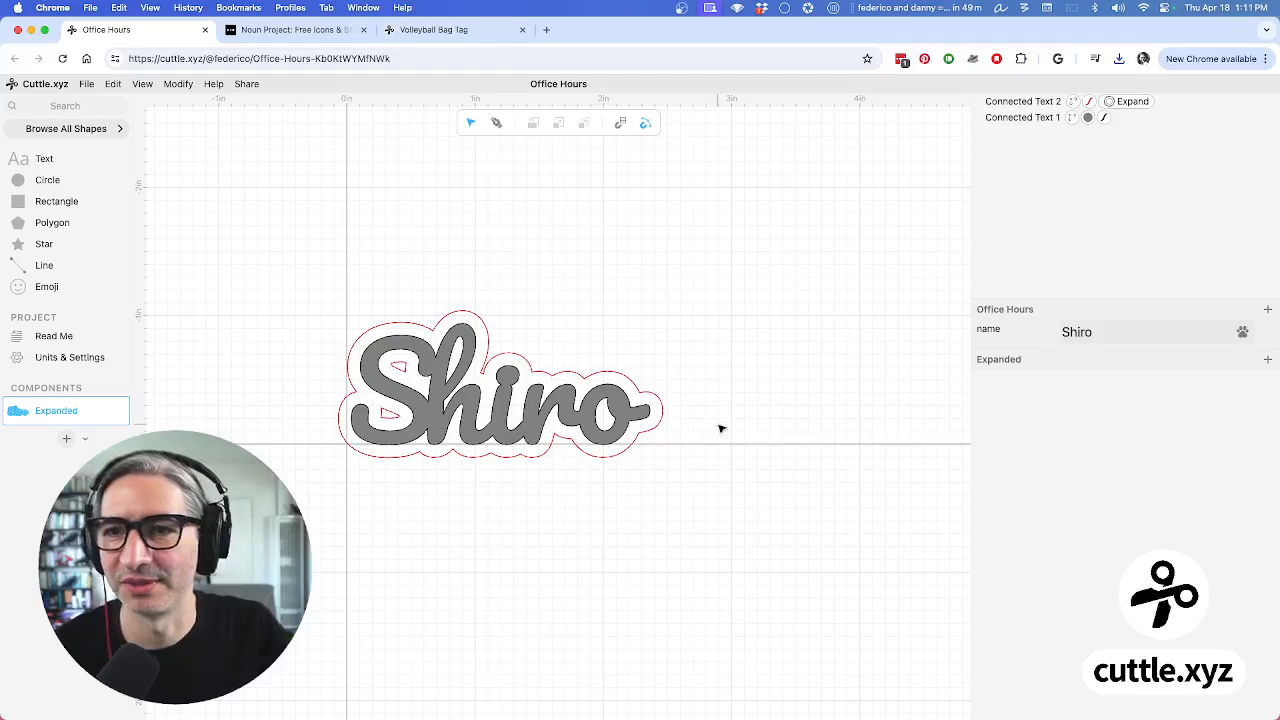
pyautogui.click(247, 85)
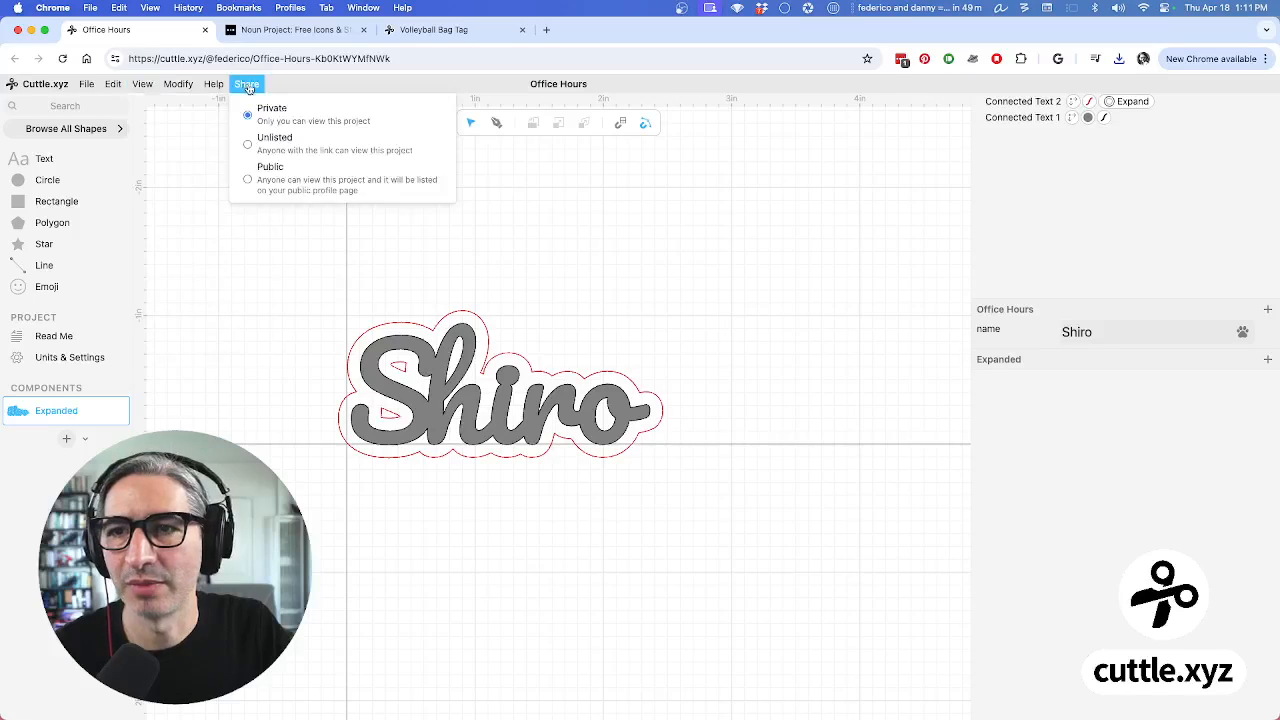
pyautogui.click(257, 144)
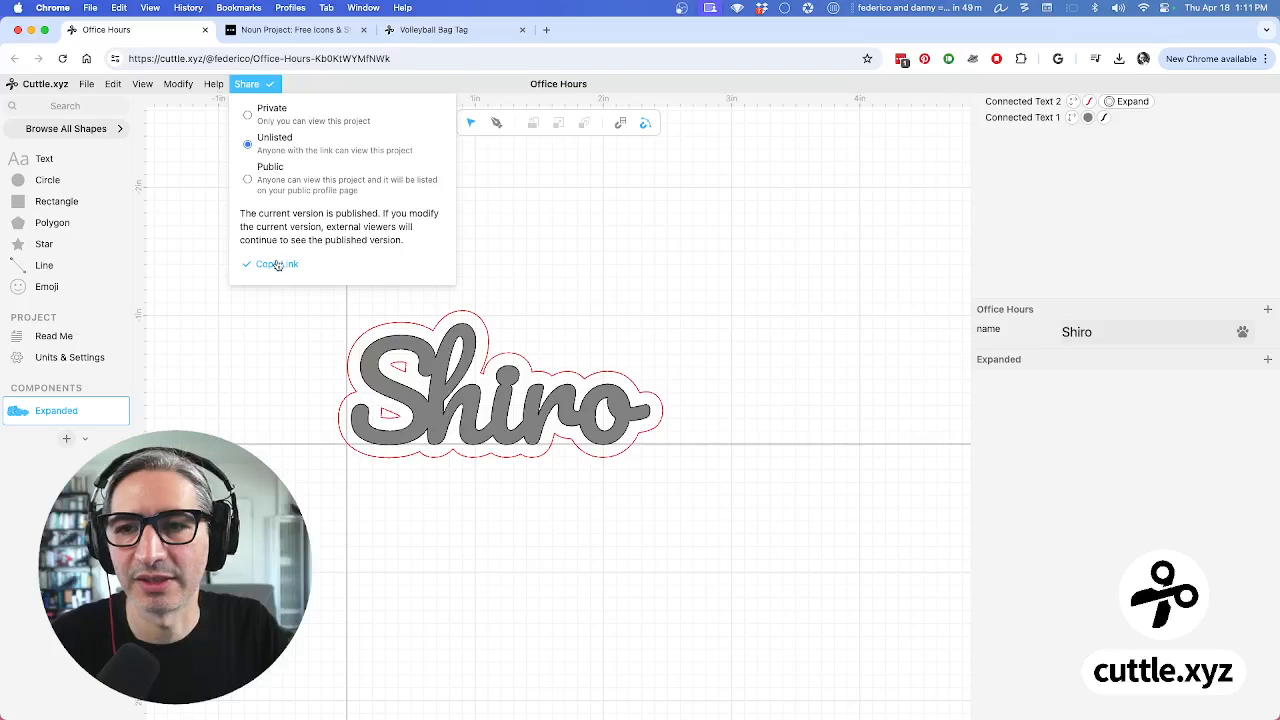
pyautogui.click(504, 243)
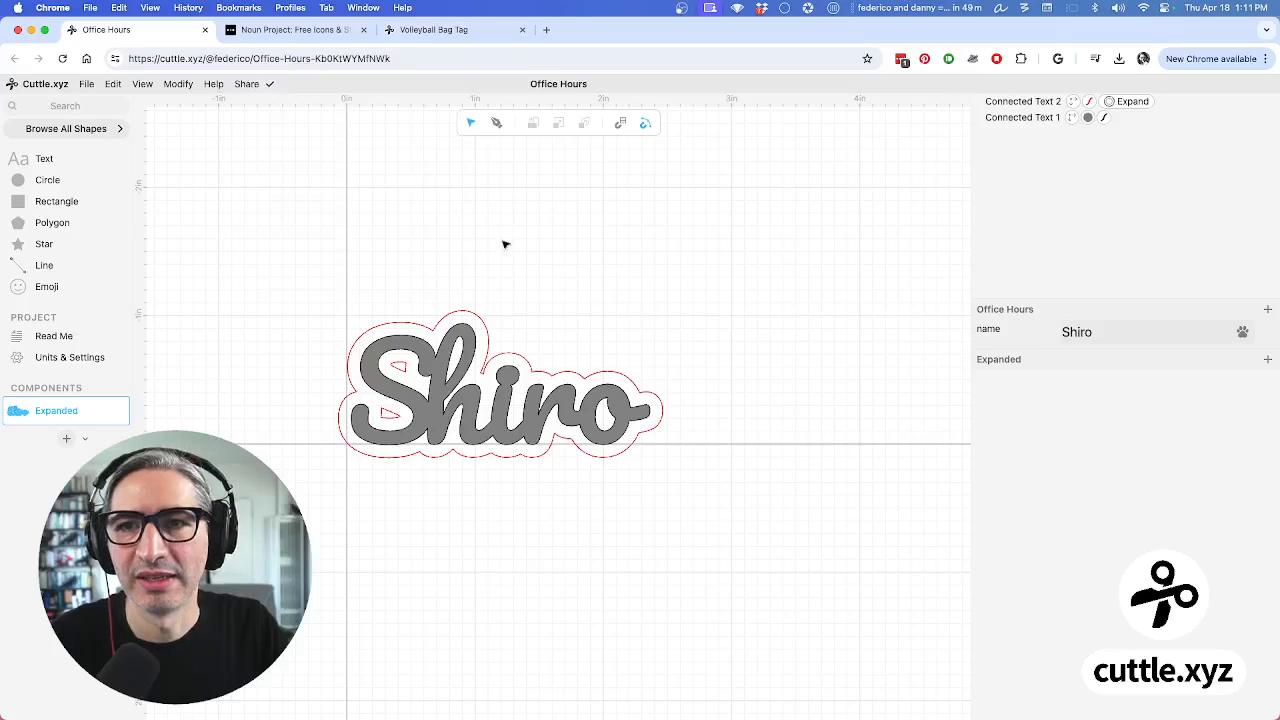
# Open the copied link in a new tab to check the published page, then close that tab
pyautogui.click(546, 32)
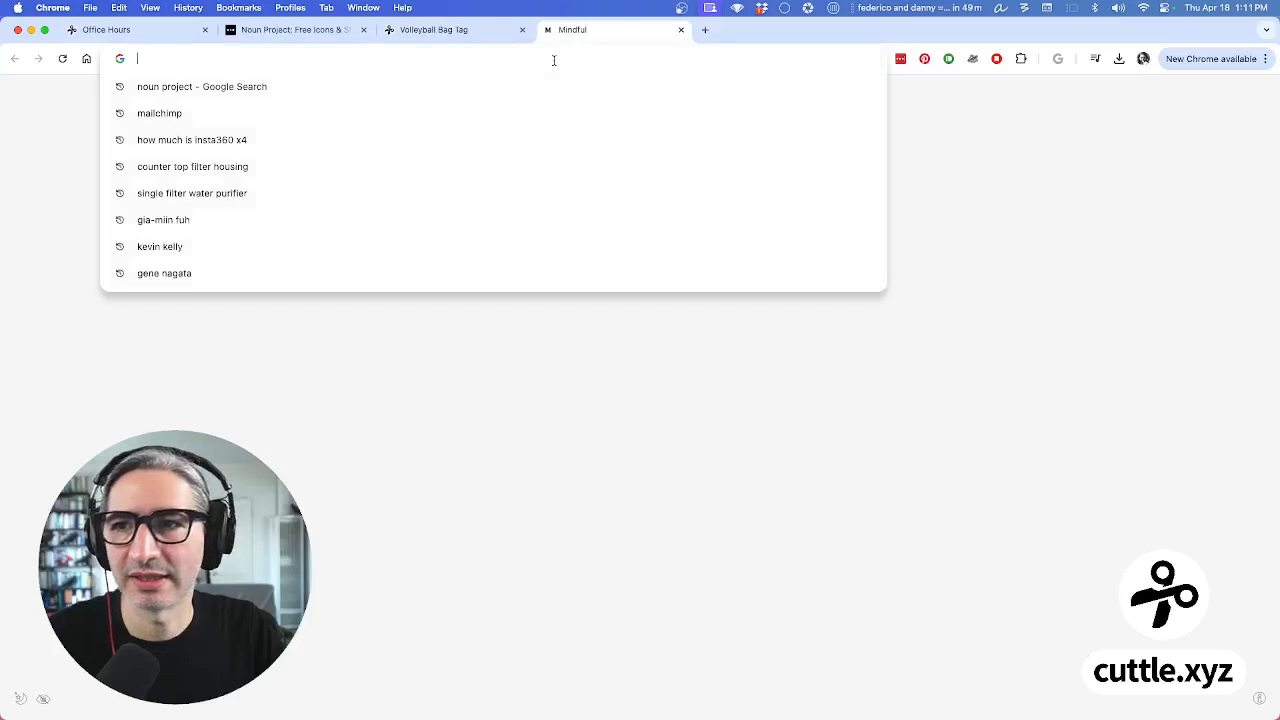
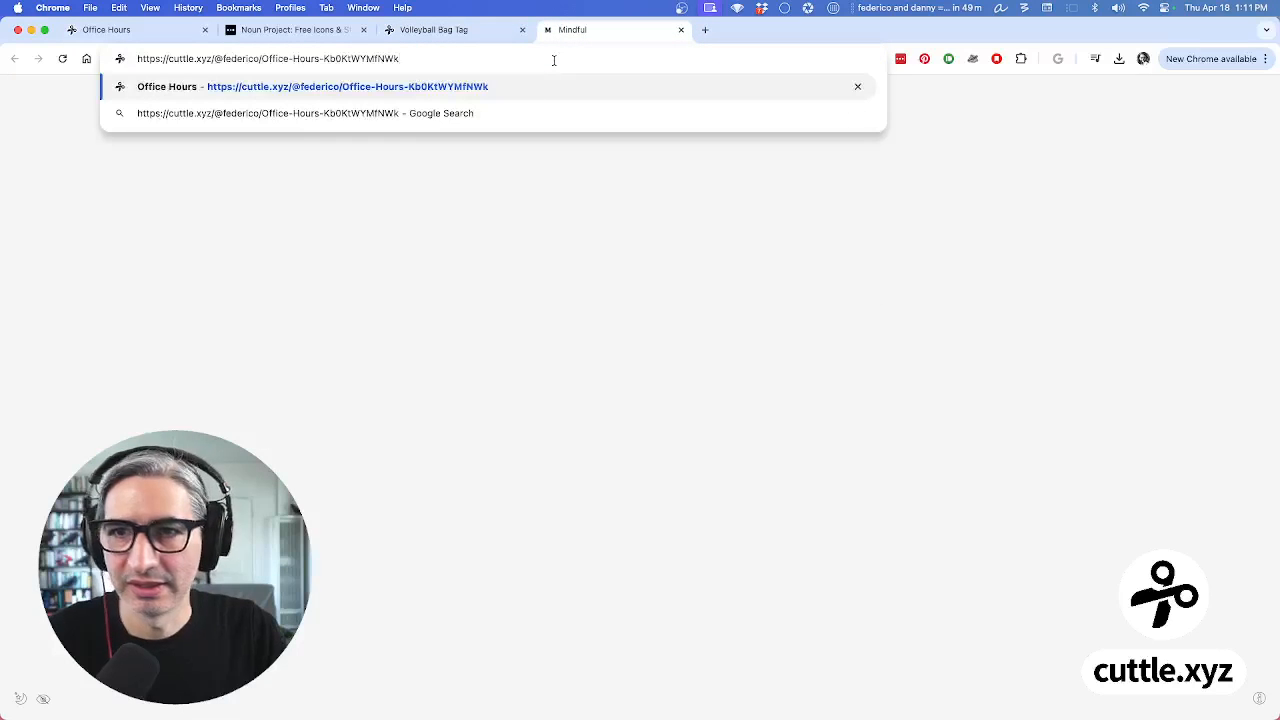
pyautogui.press('Return')
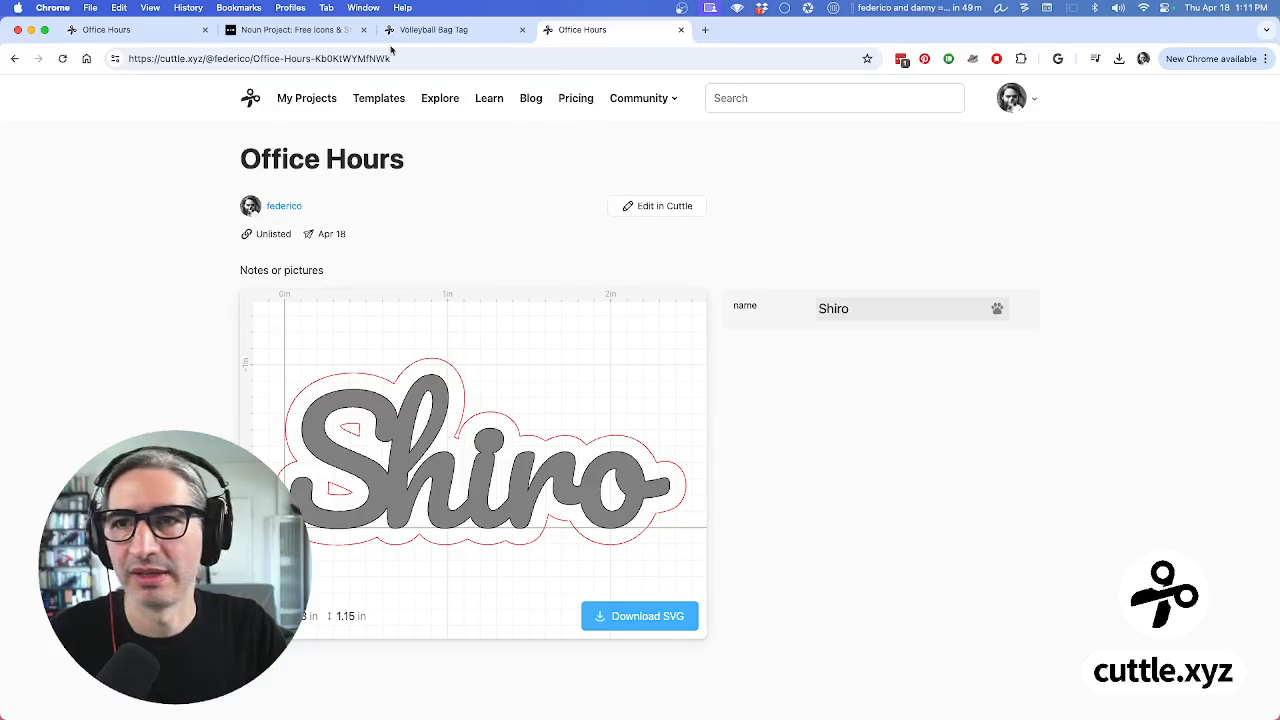
pyautogui.click(440, 29)
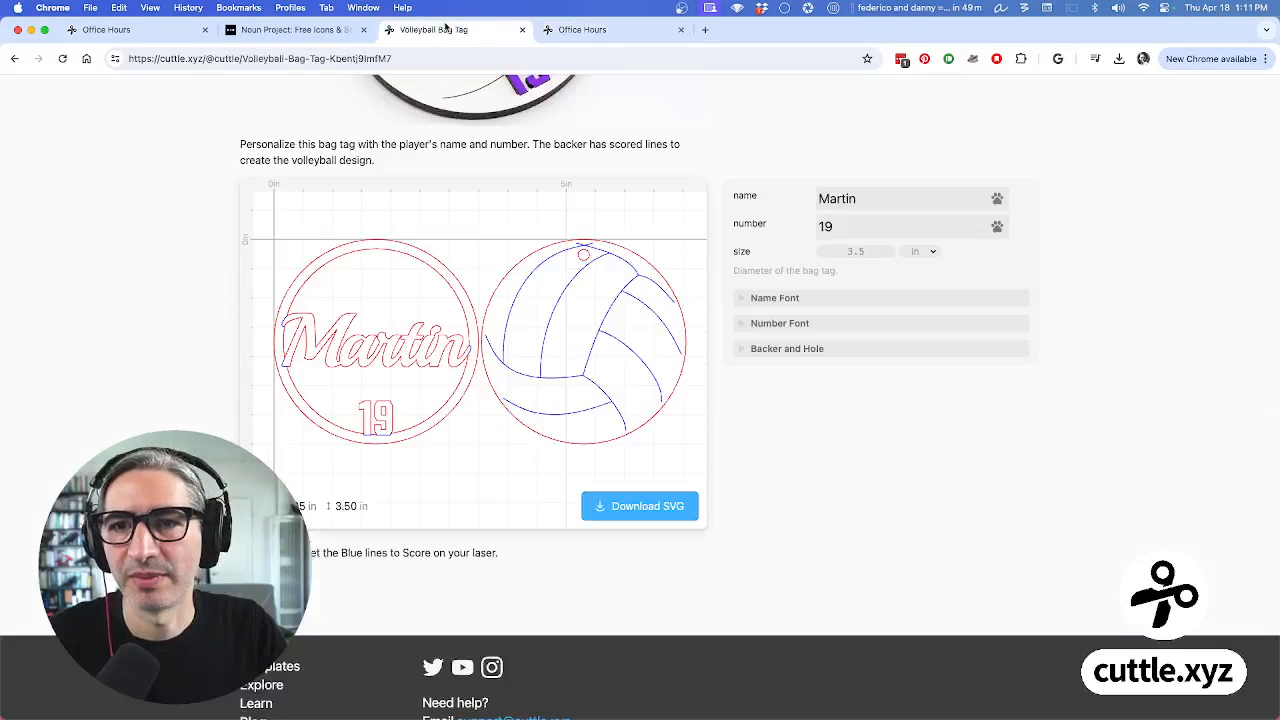
pyautogui.click(161, 29)
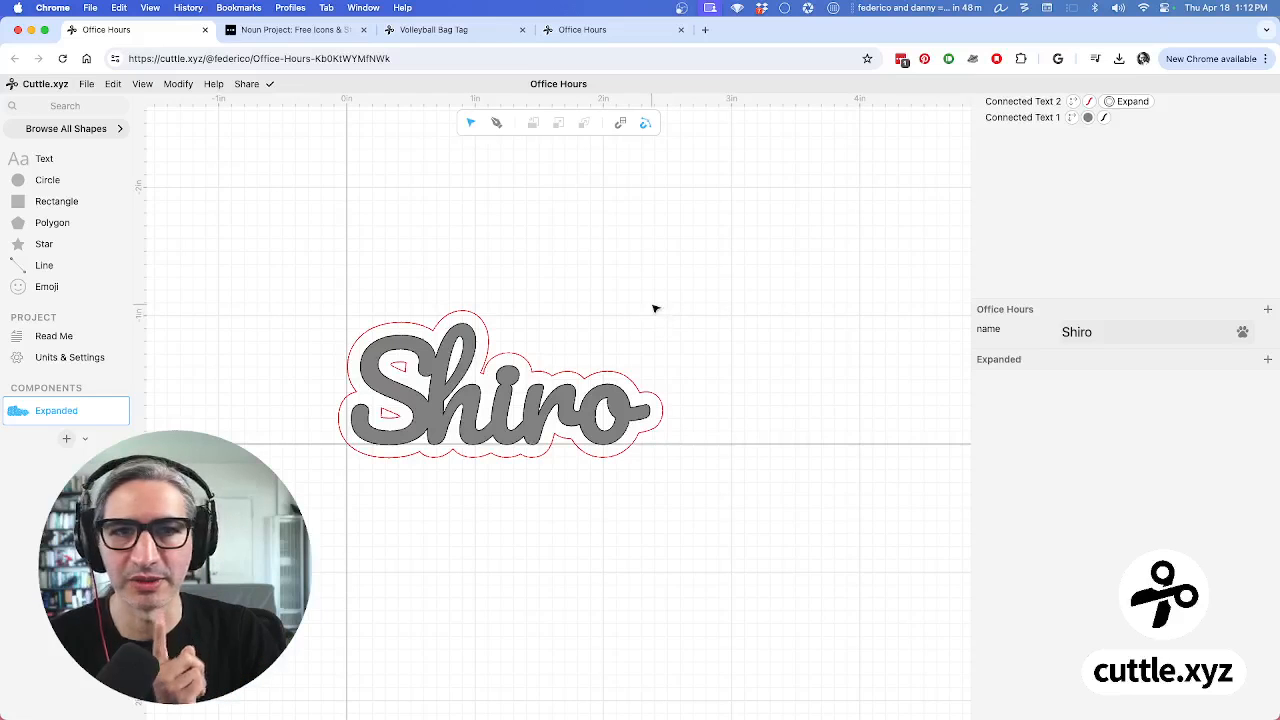
pyautogui.click(612, 39)
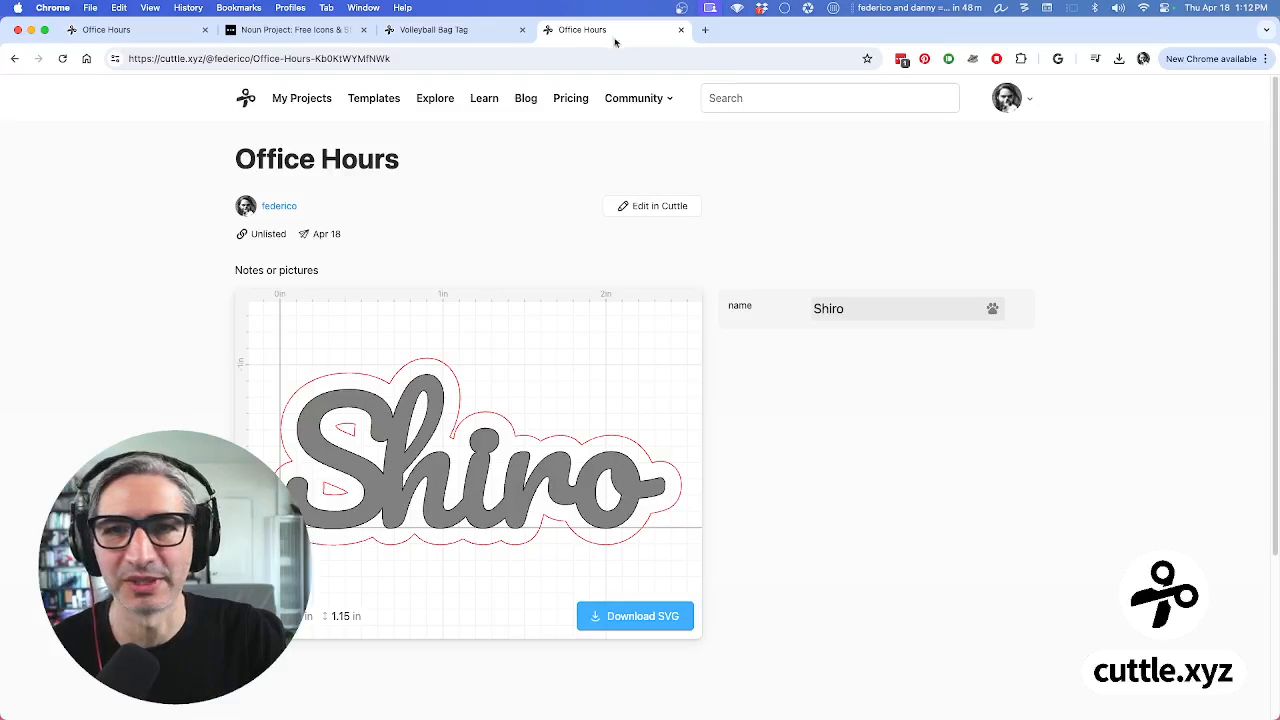
pyautogui.click(681, 30)
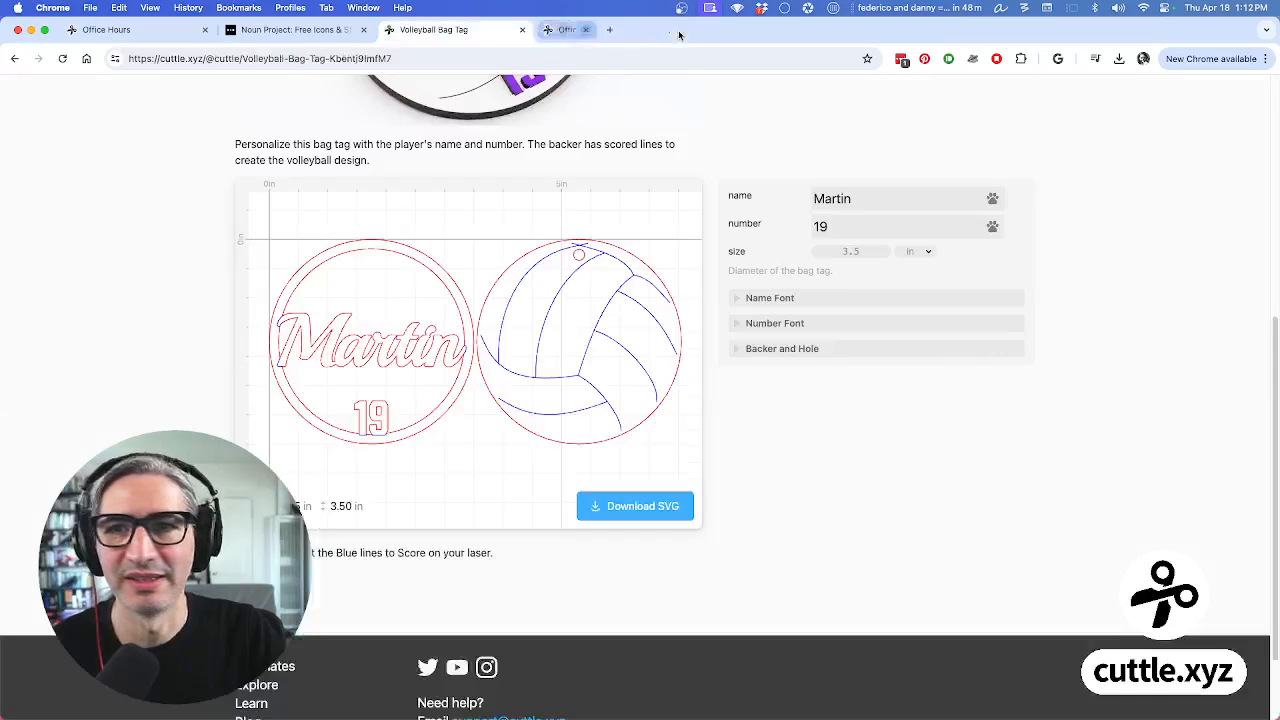
pyautogui.click(190, 31)
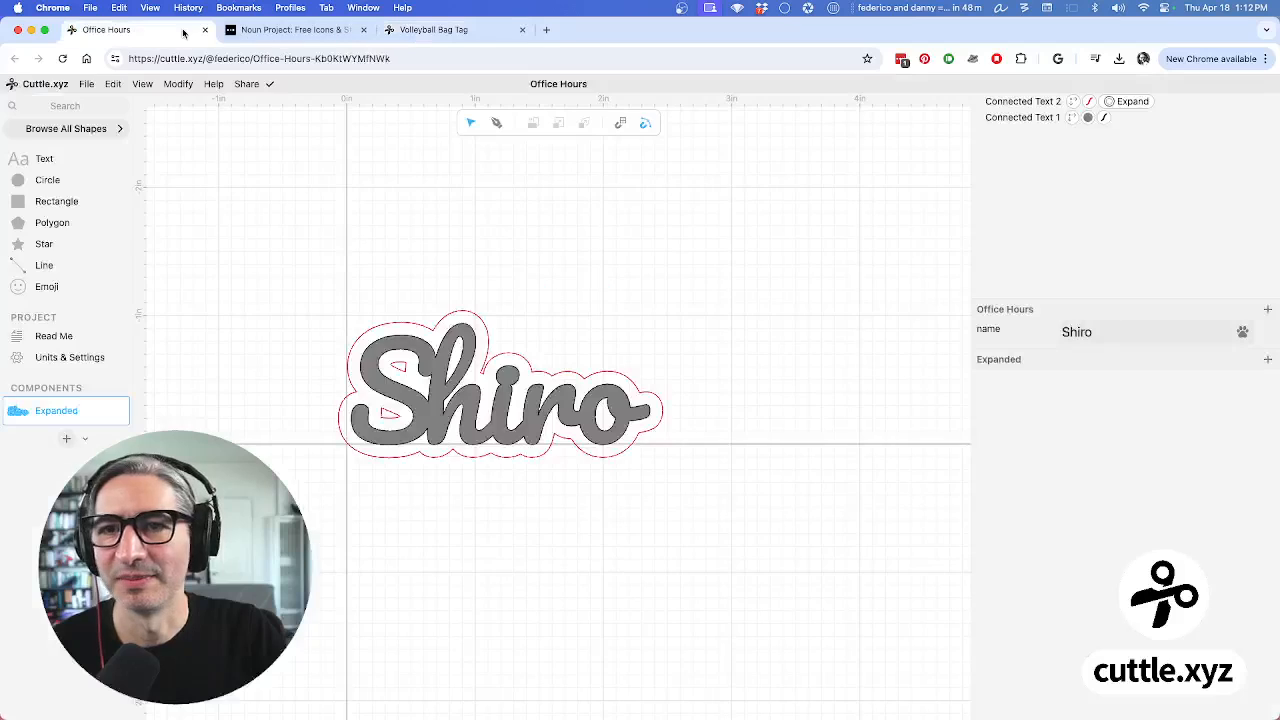
# Recheck the project's sharing options and open a new browser tab
pyautogui.click(250, 86)
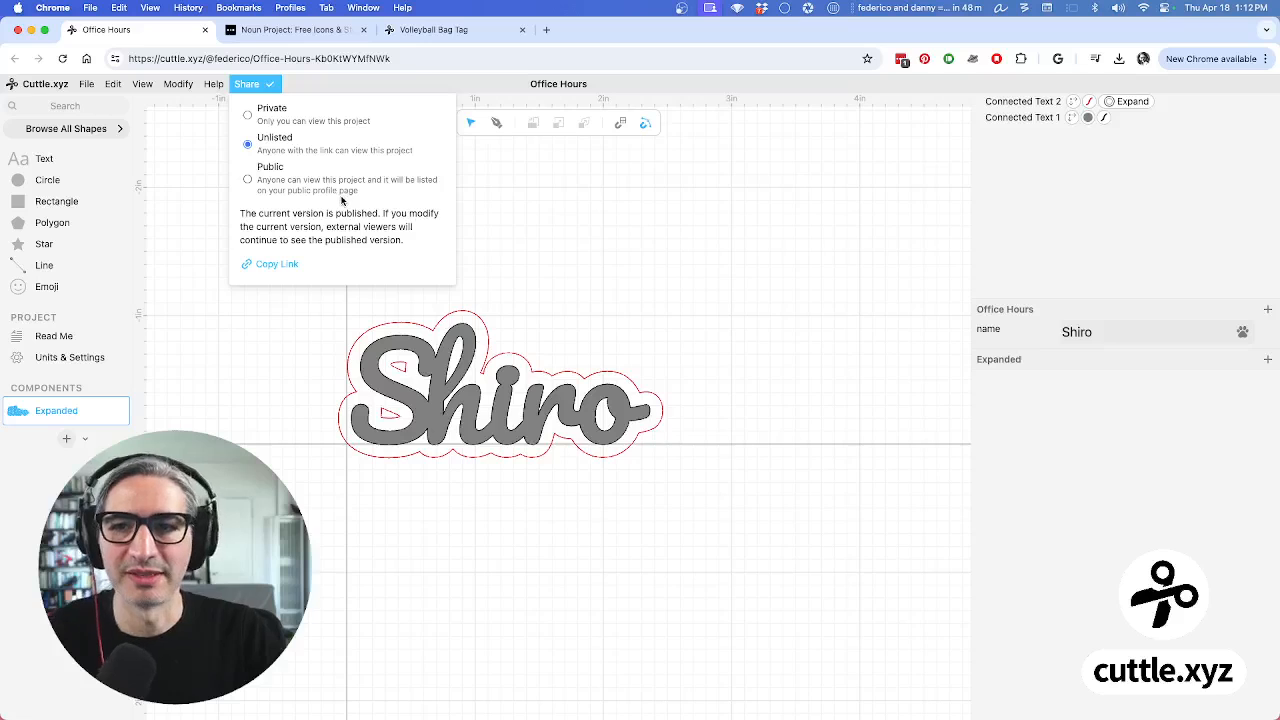
pyautogui.click(546, 29)
# Load the designer's cuttle.xyz/@ profile, browse its published projects, then view the Volleyball Bag Tag tab
pyautogui.write('cuttle.xyz/')
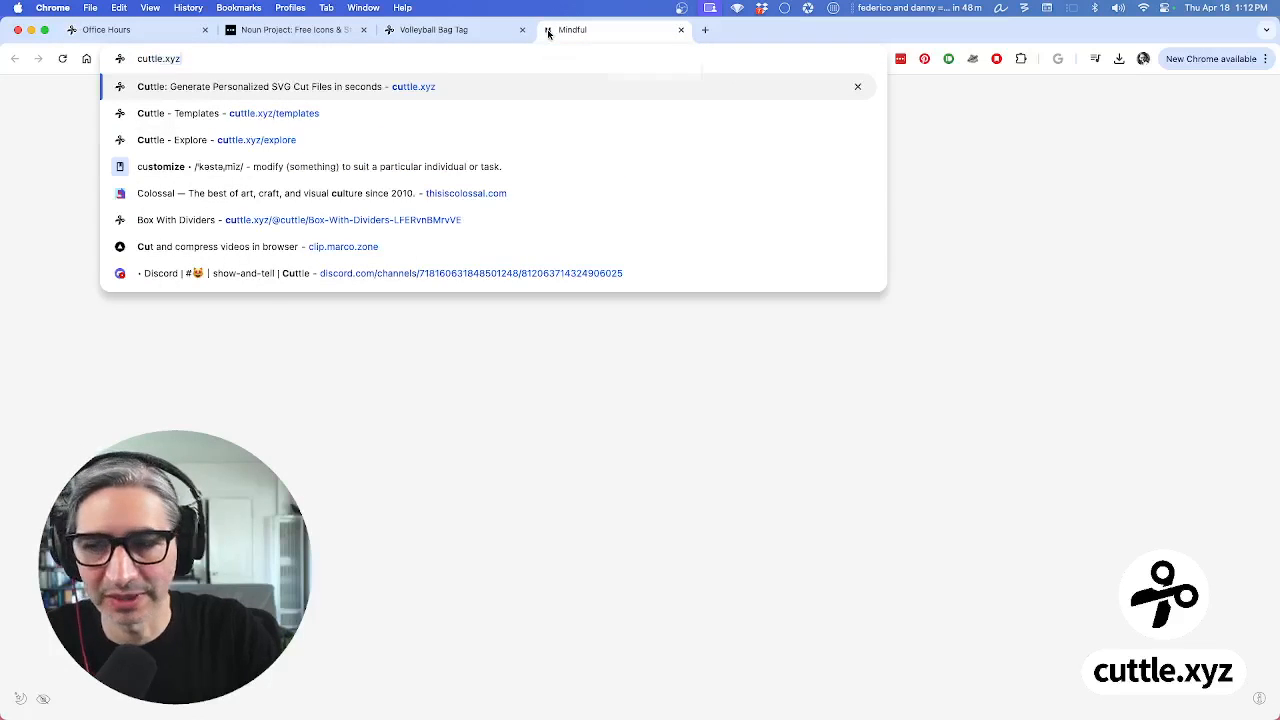
pyautogui.write('@')
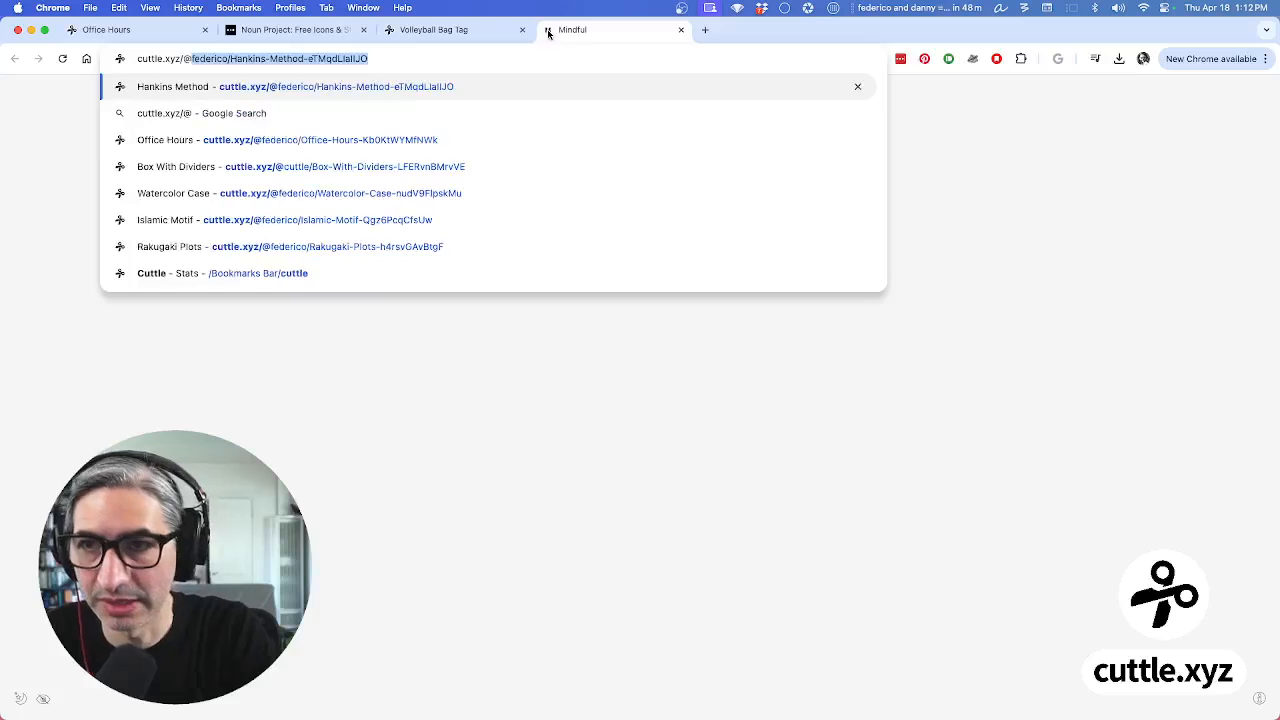
pyautogui.press('Right')
pyautogui.press('BackSpace')
pyautogui.press('BackSpace')
pyautogui.press('BackSpace')
pyautogui.press('BackSpace')
pyautogui.press('BackSpace')
pyautogui.press('BackSpace')
pyautogui.press('BackSpace')
pyautogui.press('BackSpace')
pyautogui.press('BackSpace')
pyautogui.press('BackSpace')
pyautogui.press('BackSpace')
pyautogui.press('BackSpace')
pyautogui.press('BackSpace')
pyautogui.press('BackSpace')
pyautogui.press('BackSpace')
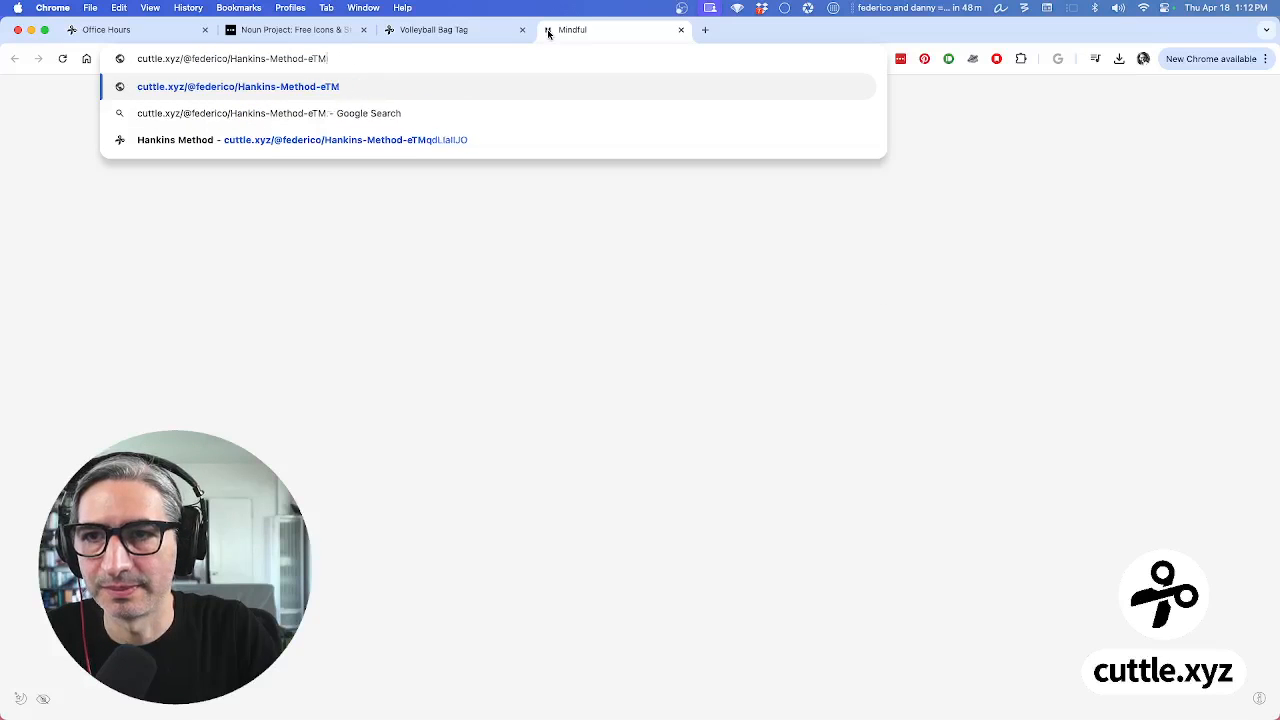
pyautogui.press('BackSpace')
pyautogui.press('BackSpace')
pyautogui.press('BackSpace')
pyautogui.press('BackSpace')
pyautogui.press('BackSpace')
pyautogui.press('BackSpace')
pyautogui.press('BackSpace')
pyautogui.press('BackSpace')
pyautogui.press('BackSpace')
pyautogui.press('BackSpace')
pyautogui.press('BackSpace')
pyautogui.press('BackSpace')
pyautogui.press('BackSpace')
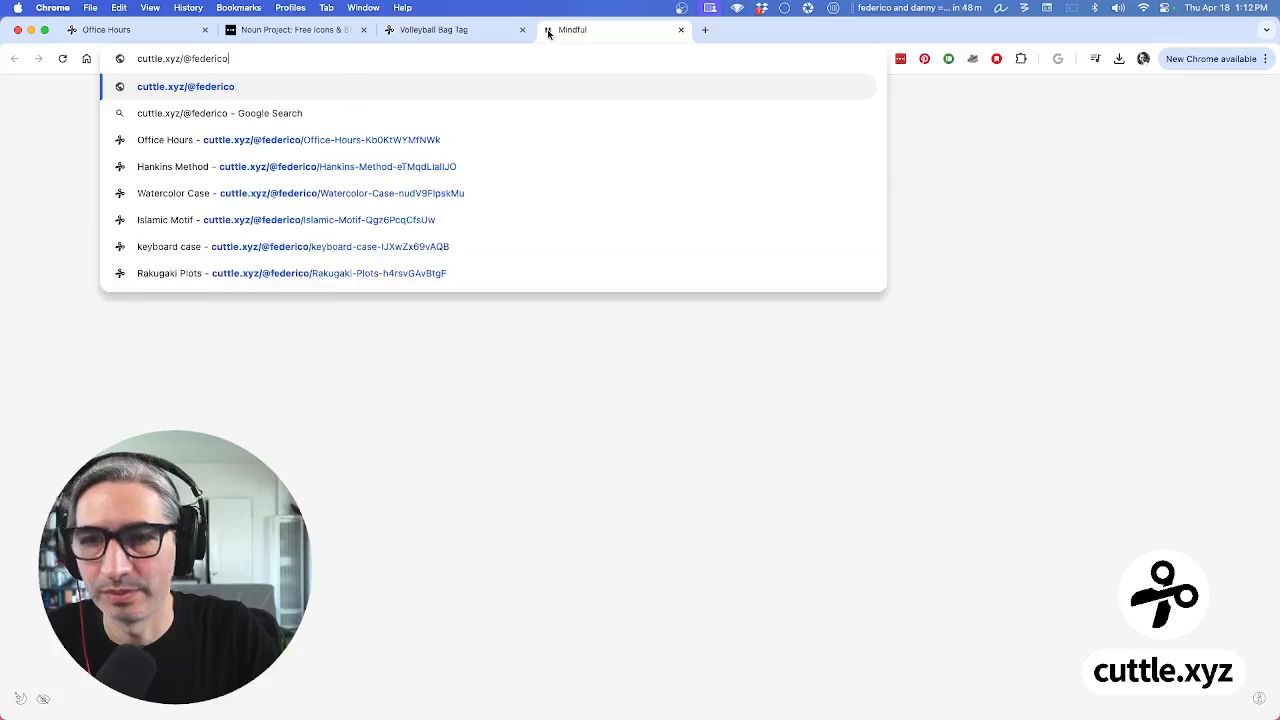
pyautogui.press('Return')
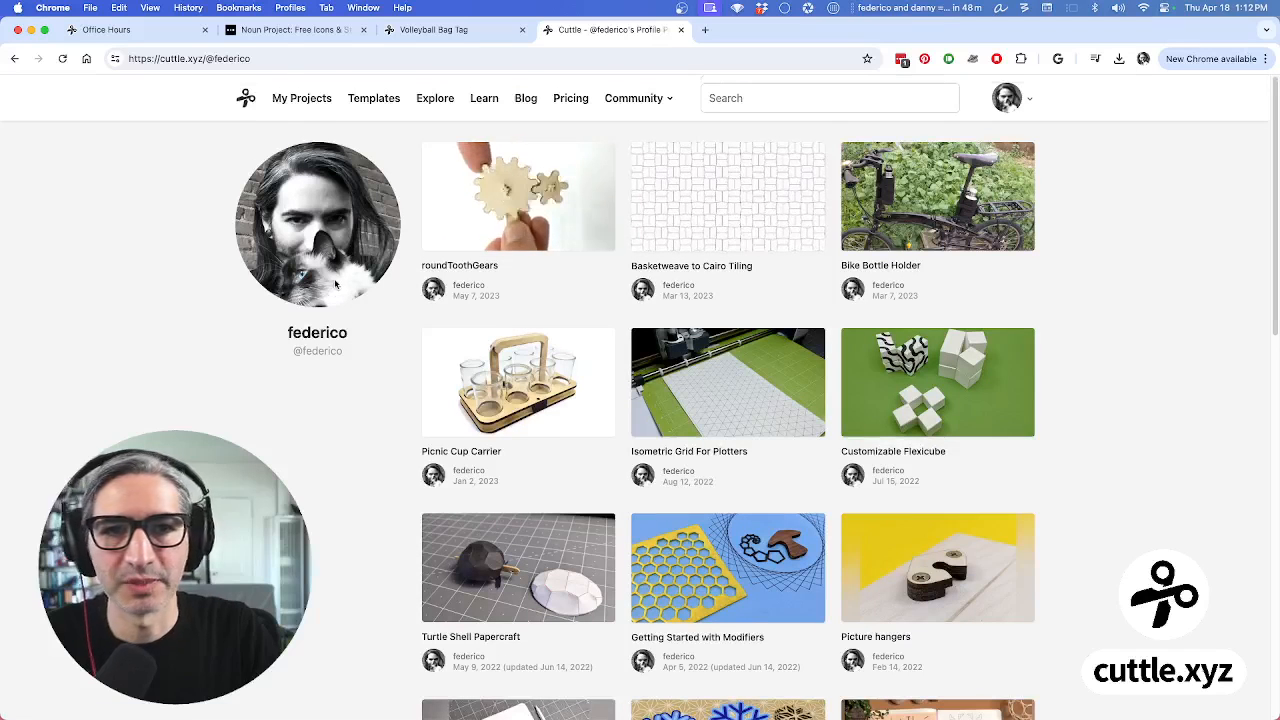
pyautogui.scroll(-1, 694, 230)
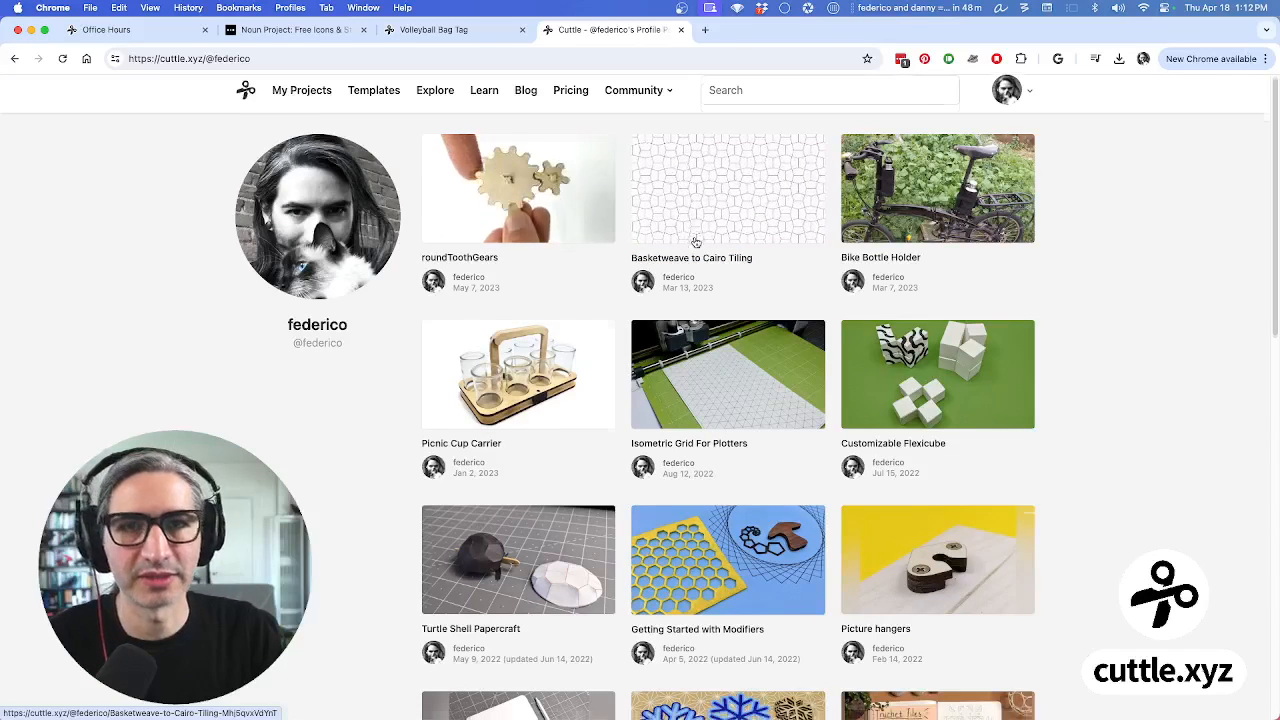
pyautogui.scroll(-5, 700, 250)
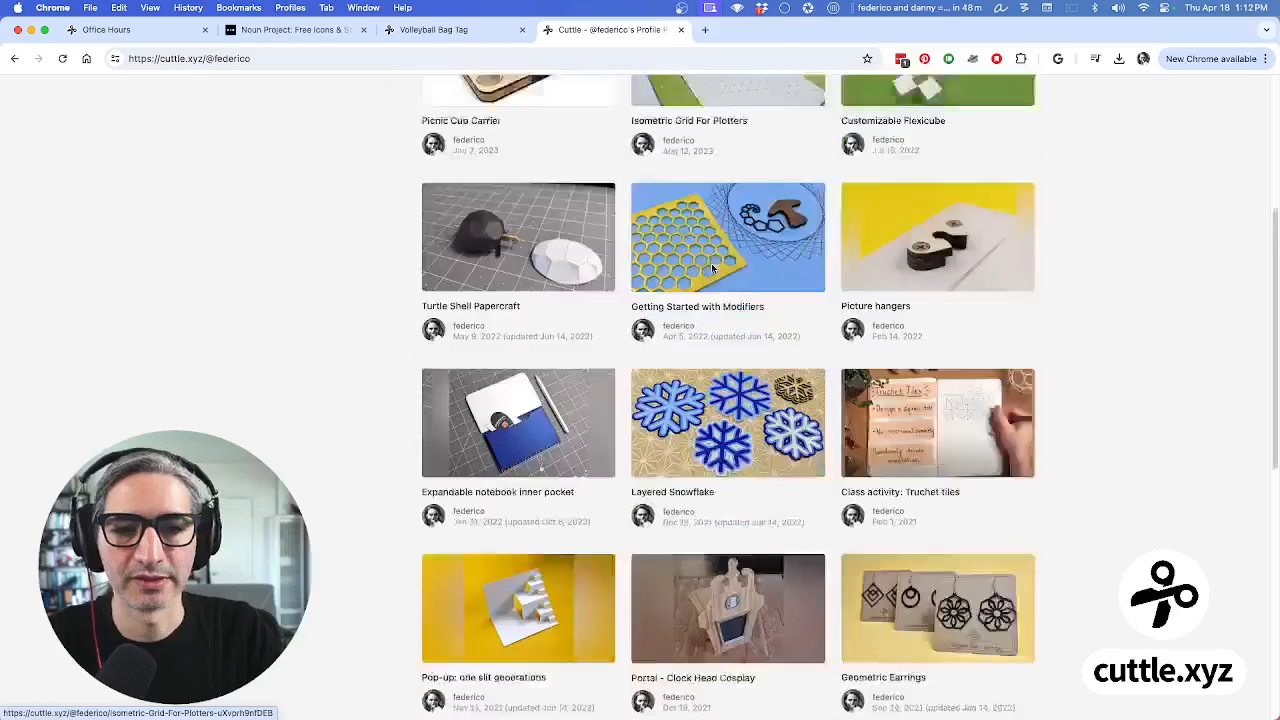
pyautogui.scroll(-4, 713, 268)
pyautogui.scroll(10, 716, 268)
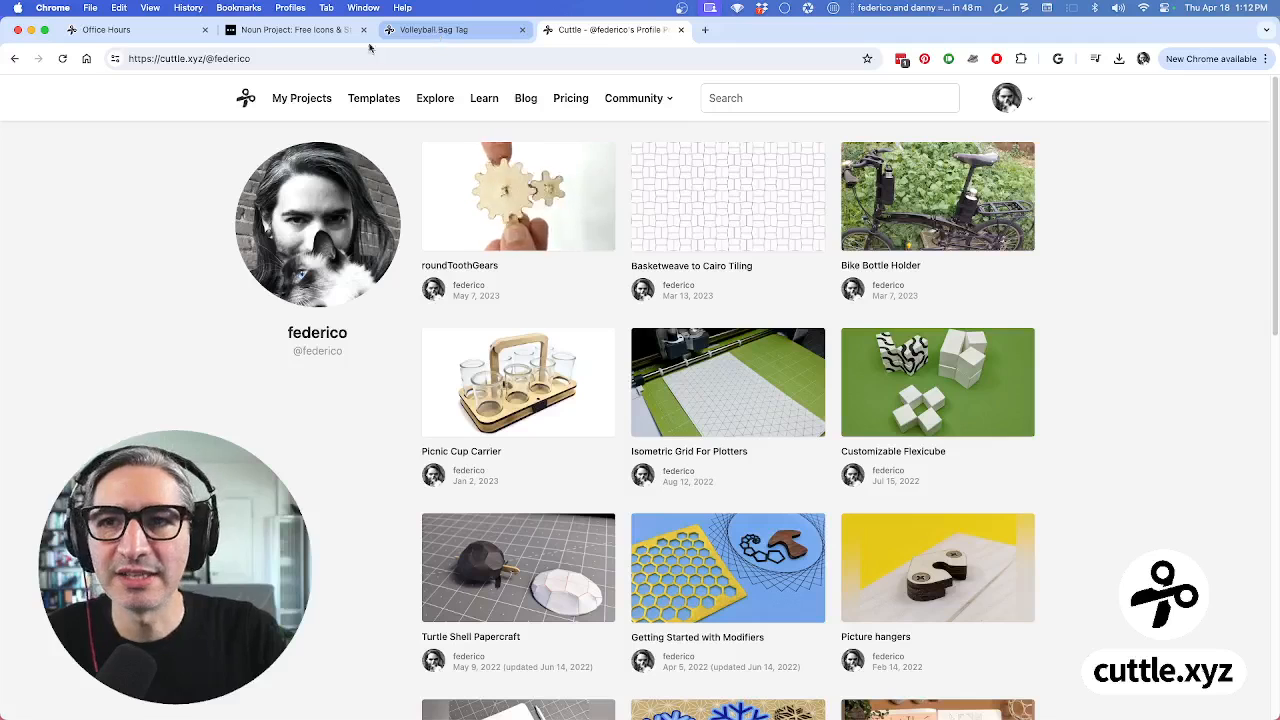
pyautogui.click(451, 33)
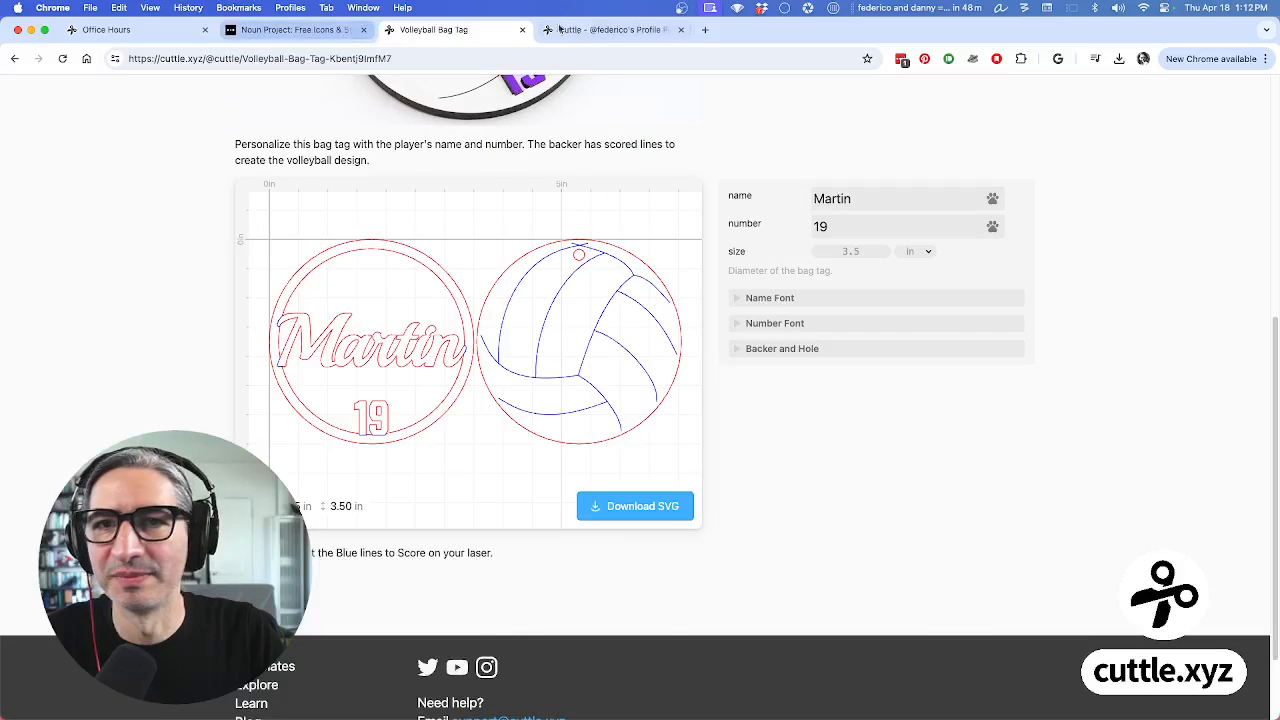
# Return to the Office Hours editor, confirm sharing is still Unlisted, and zoom on the Shiro tag
pyautogui.click(601, 31)
pyautogui.click(108, 30)
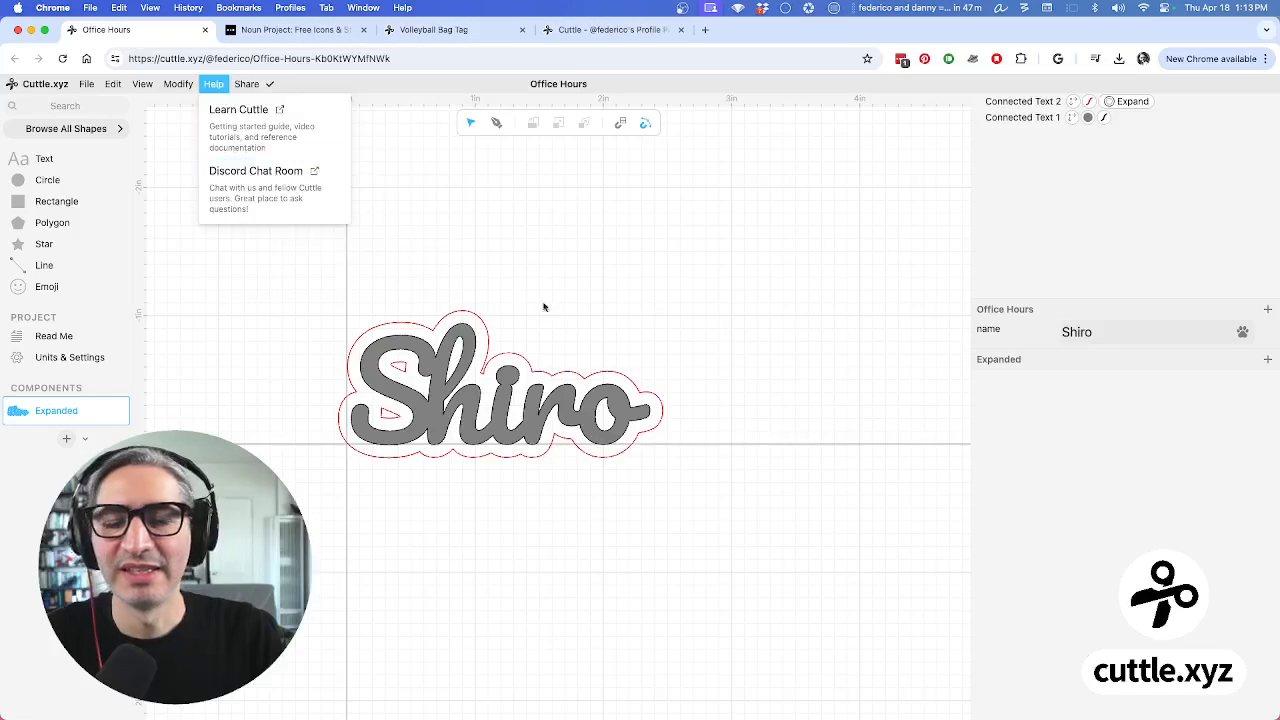
pyautogui.moveTo(247, 84)
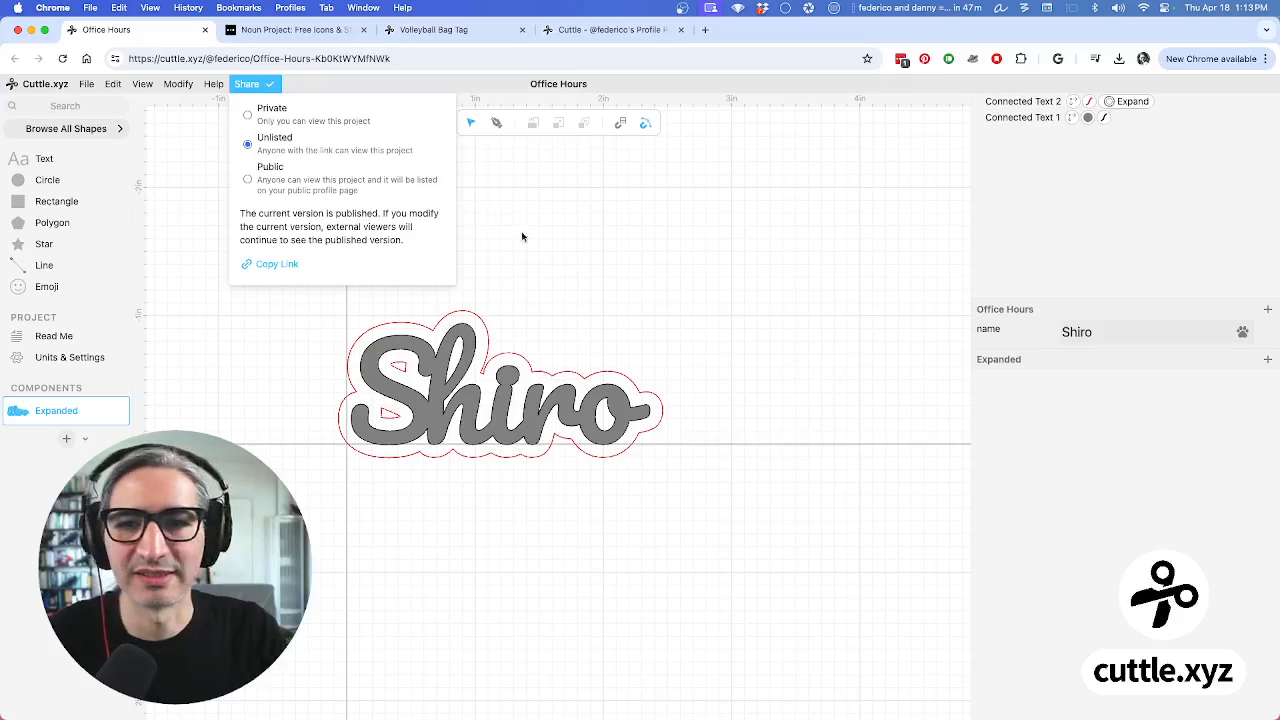
pyautogui.click(670, 229)
pyautogui.scroll(5, 645, 275)
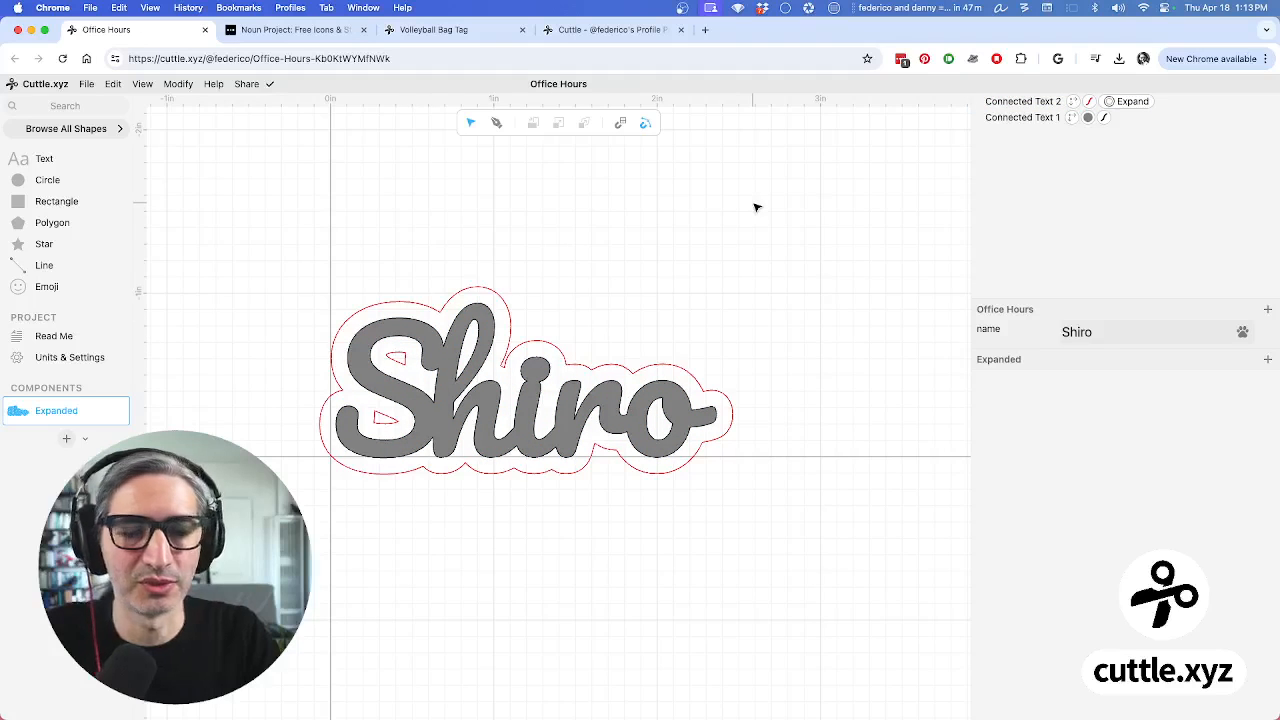
# Add a Remove Holes modifier after Expand on Connected Text 2, then deselect to inspect the outline
pyautogui.click(1010, 102)
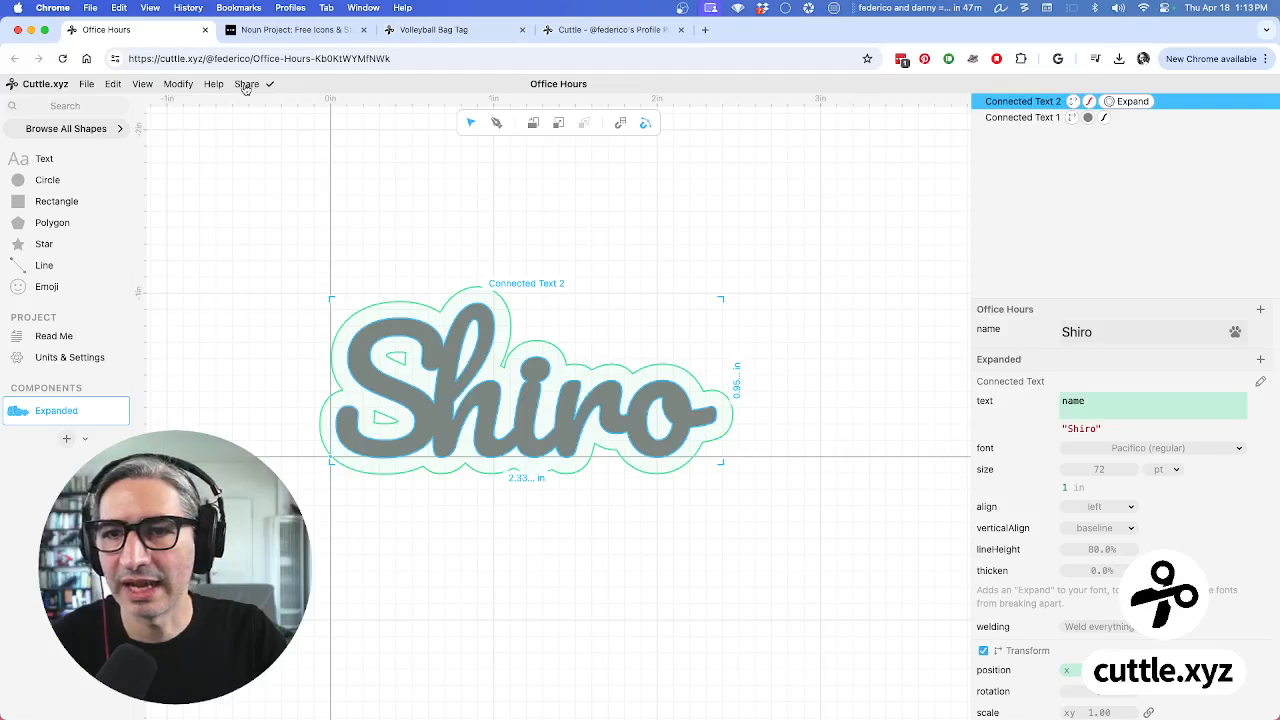
pyautogui.click(185, 85)
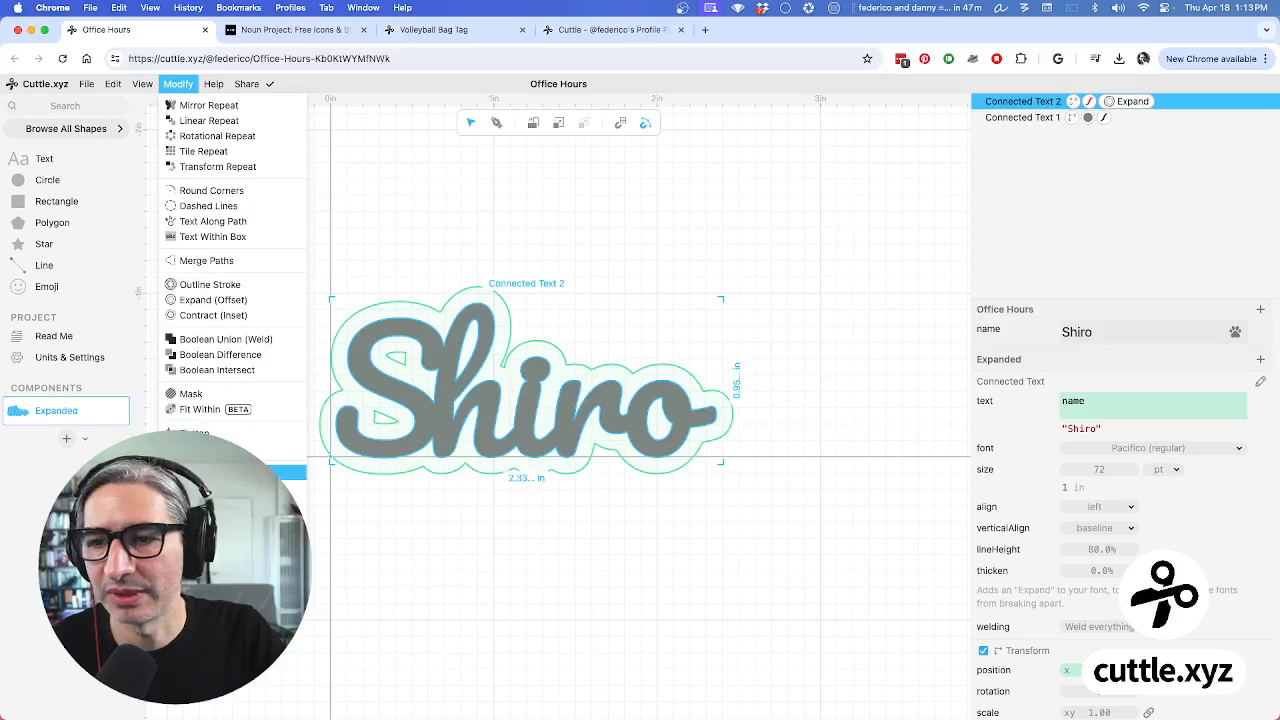
pyautogui.click(230, 472)
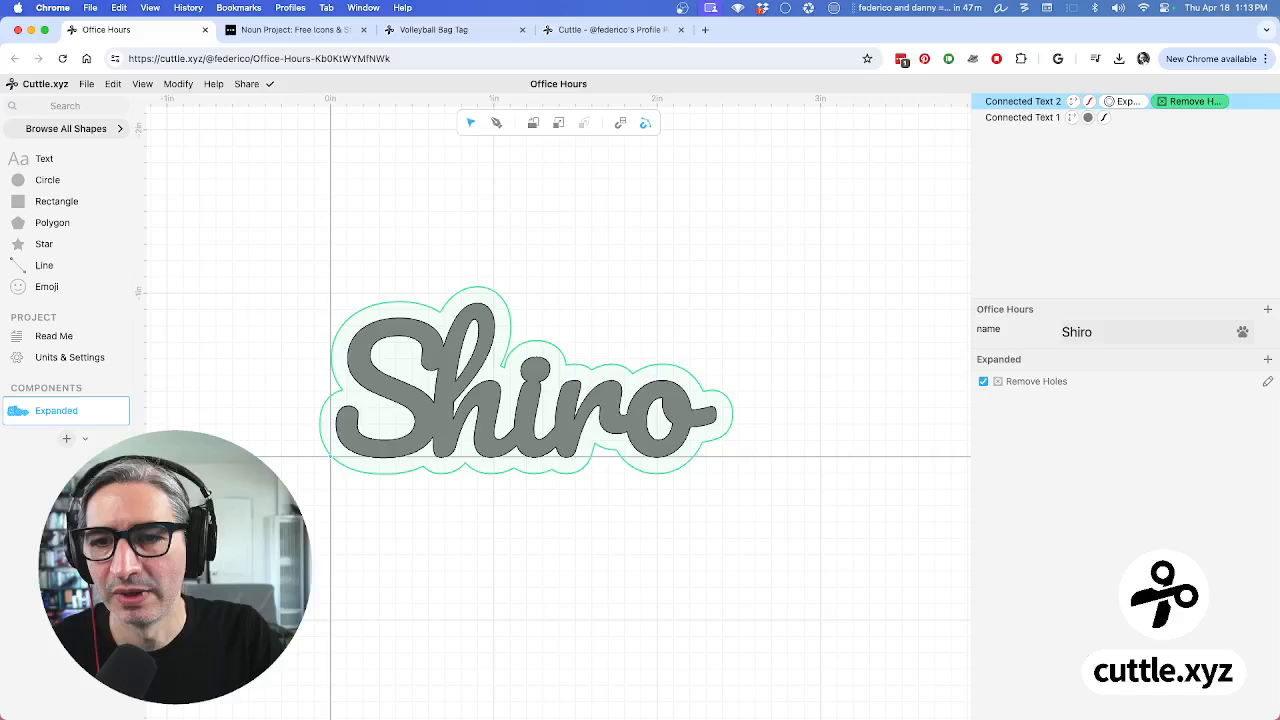
pyautogui.click(485, 515)
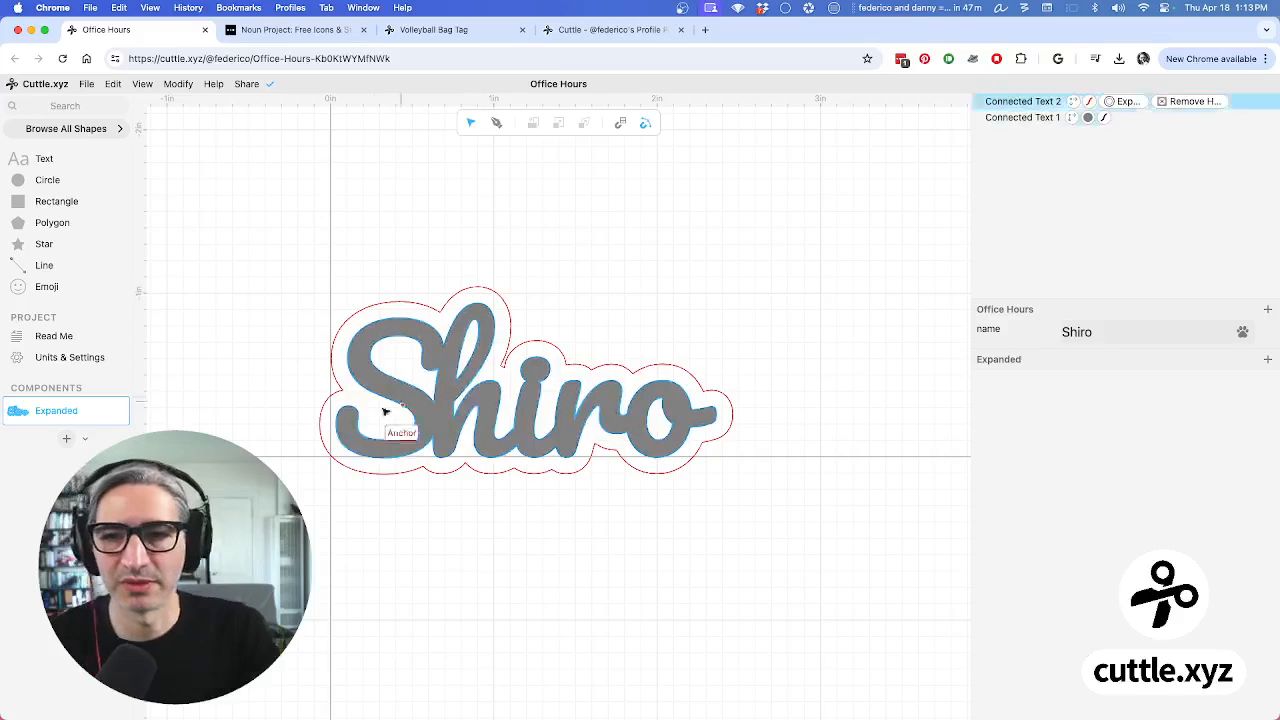
pyautogui.click(409, 369)
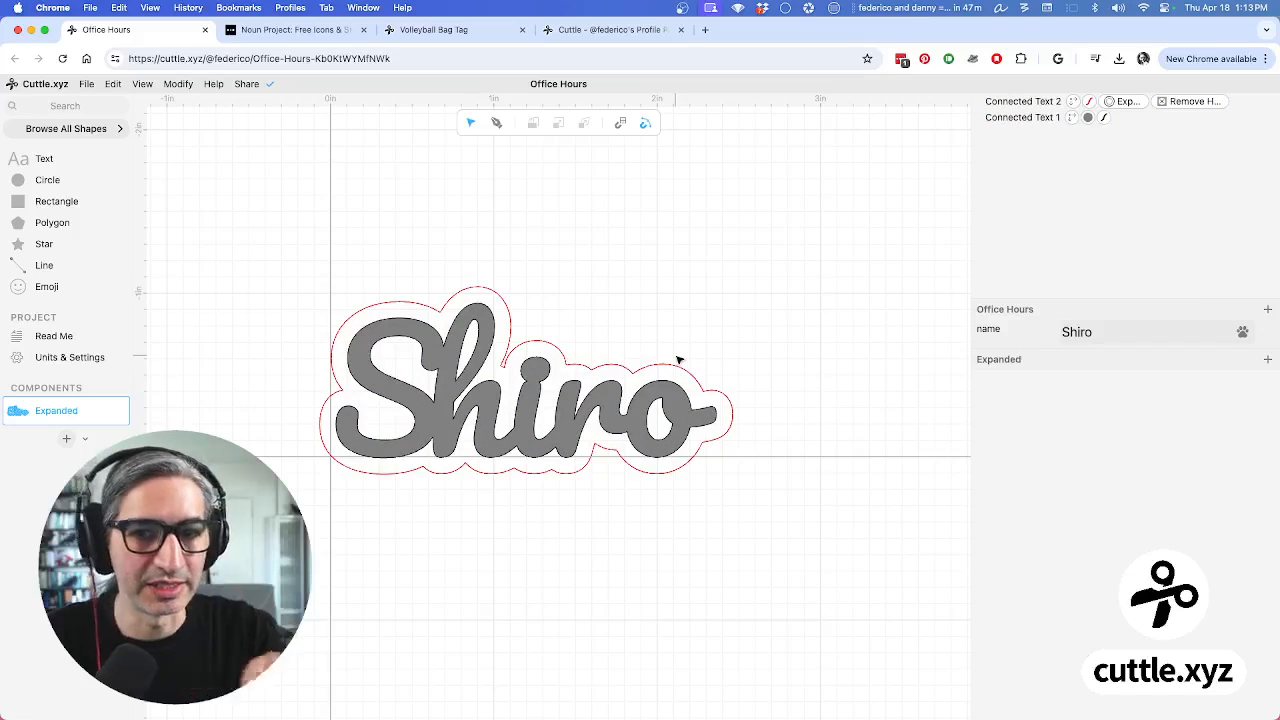
# Change the name parameter to Toby, replacing a trial name, so the lettering and cut line update
pyautogui.click(1116, 332)
pyautogui.write('Mo')
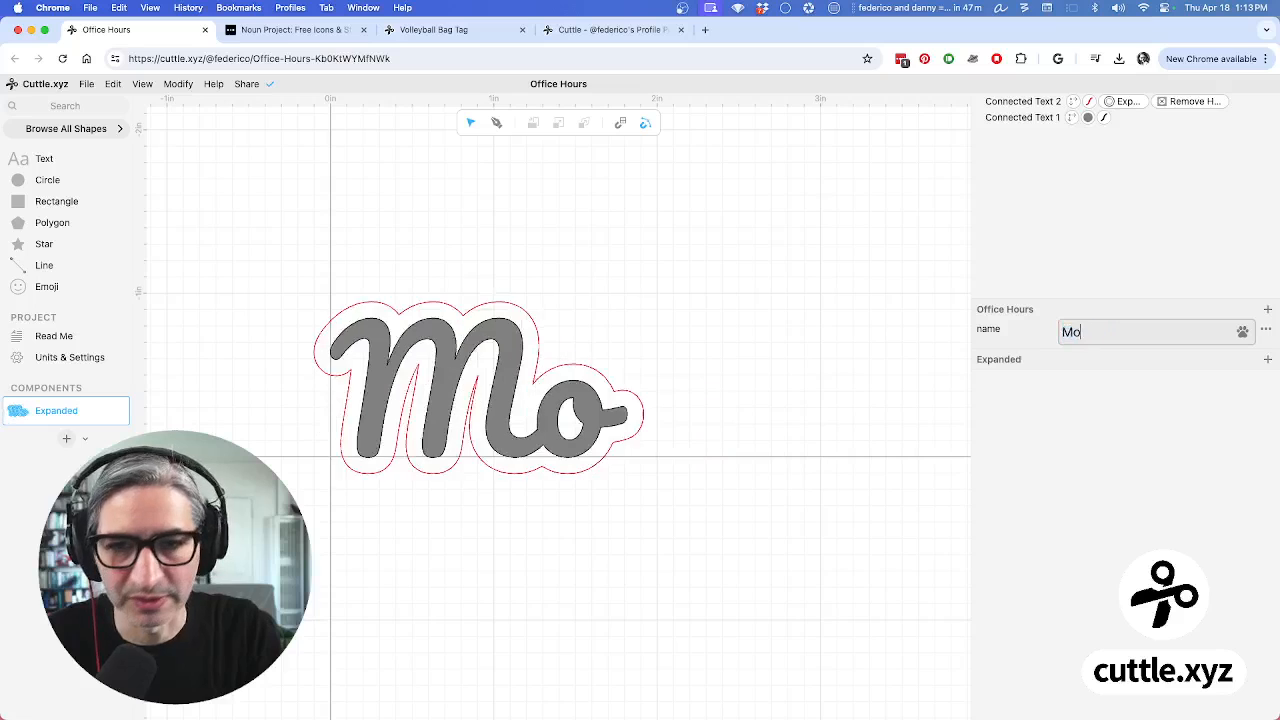
pyautogui.write('nique')
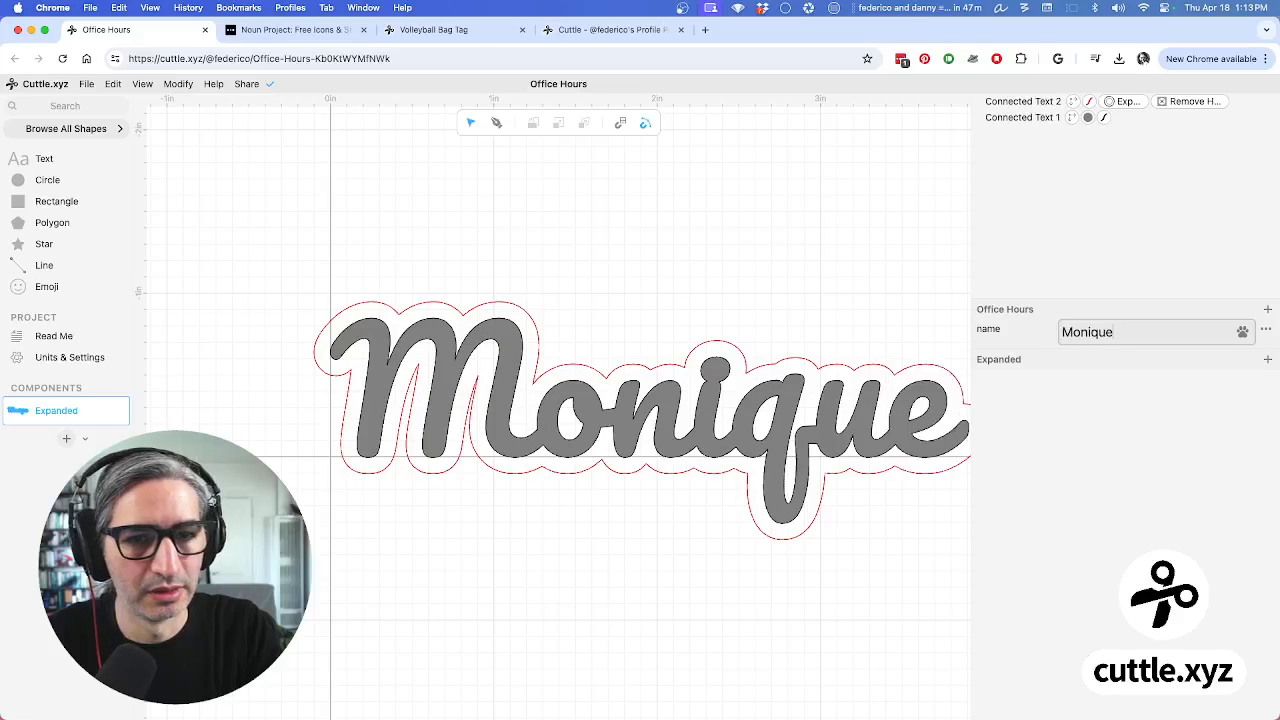
pyautogui.press('BackSpace')
pyautogui.press('BackSpace')
pyautogui.press('BackSpace')
pyautogui.press('BackSpace')
pyautogui.press('BackSpace')
pyautogui.press('BackSpace')
pyautogui.press('BackSpace')
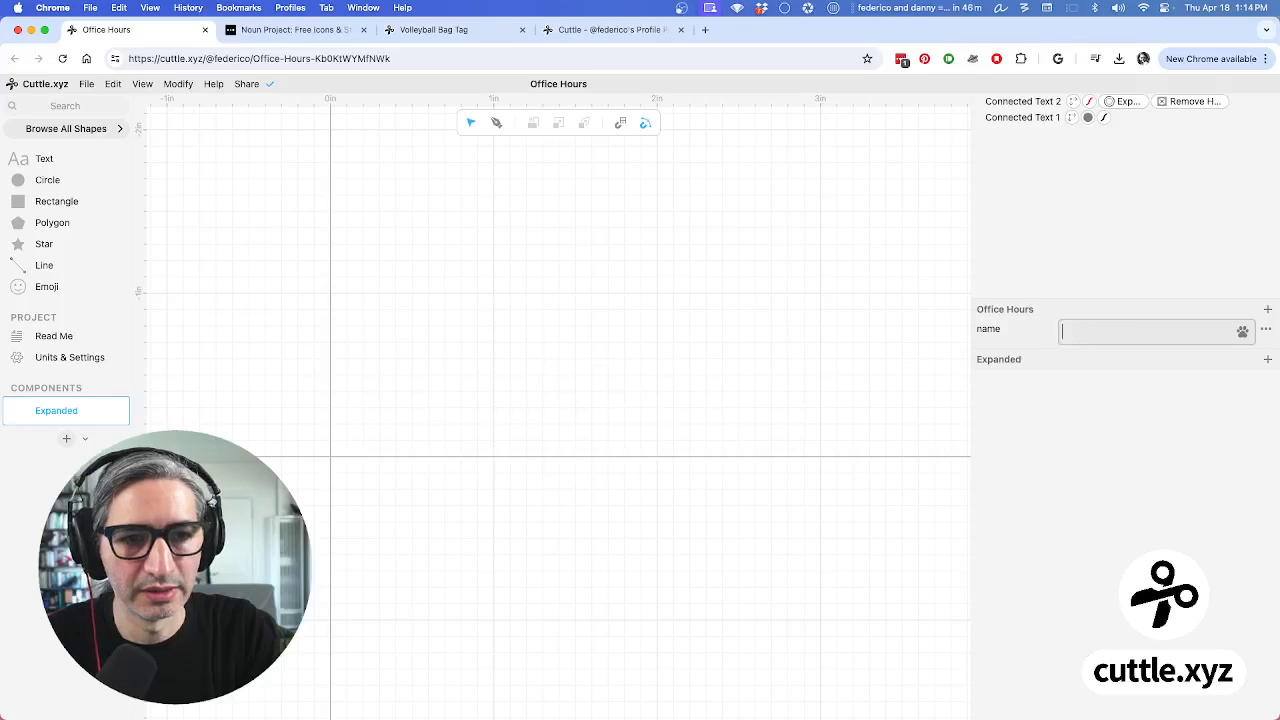
pyautogui.write('Toby')
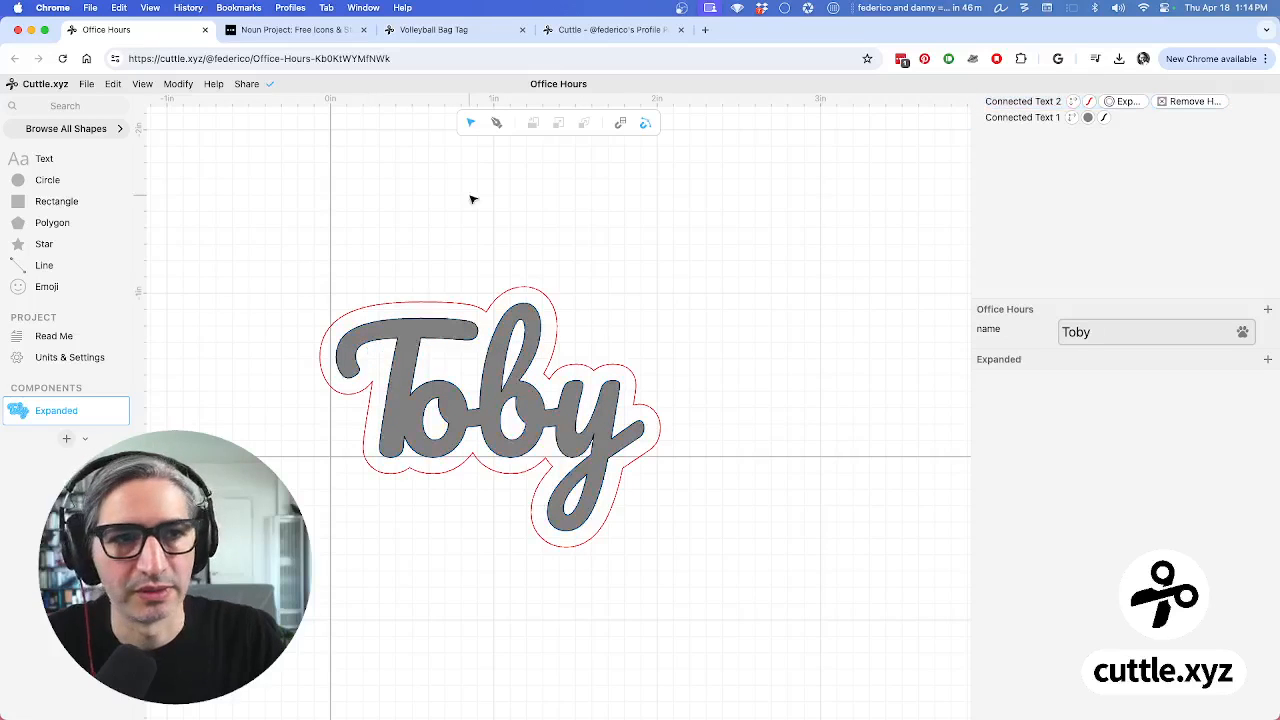
pyautogui.click(722, 267)
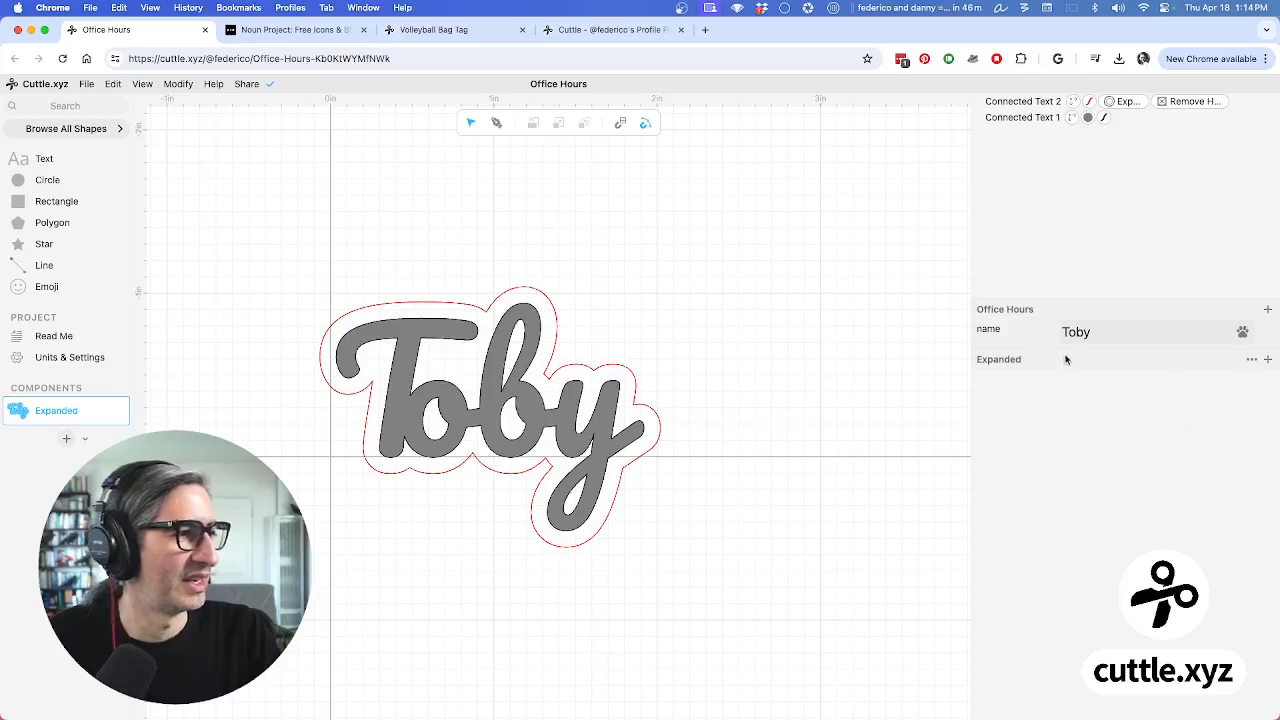
pyautogui.scroll(-1, 680, 270)
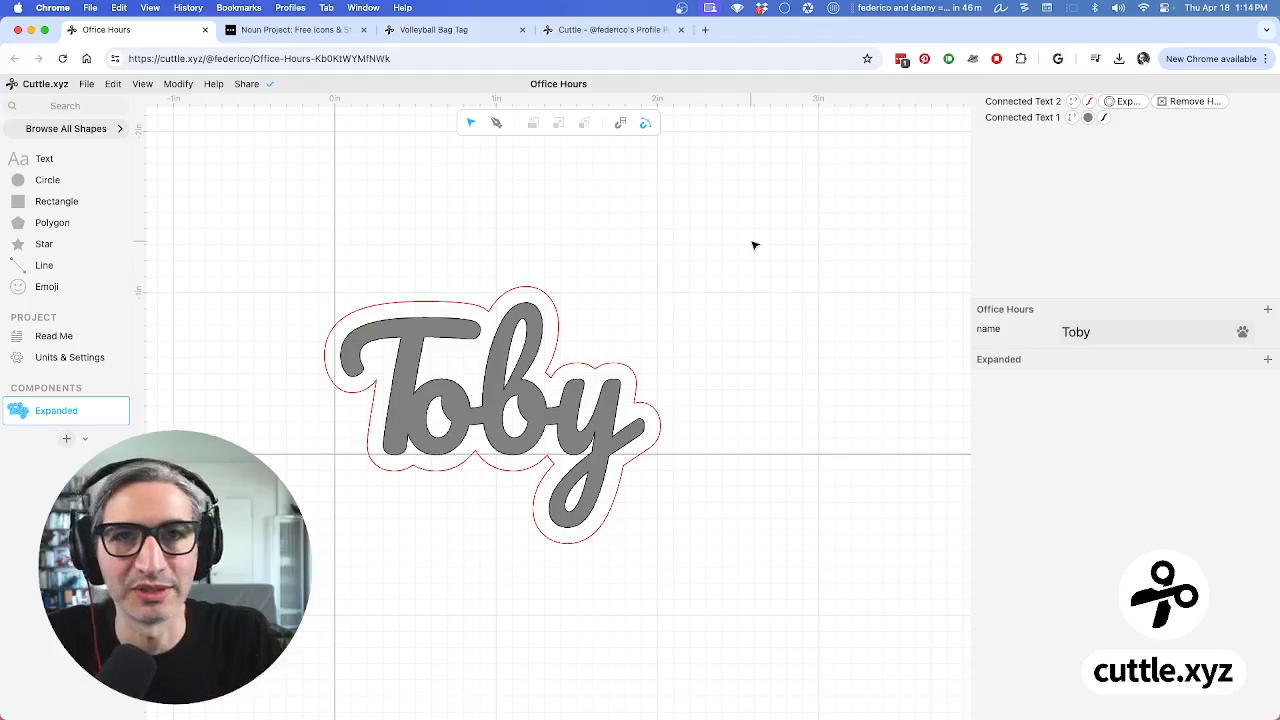
# Select the Toby lettering's Connected Text 1 layer and open the options for its font row
pyautogui.click(518, 395)
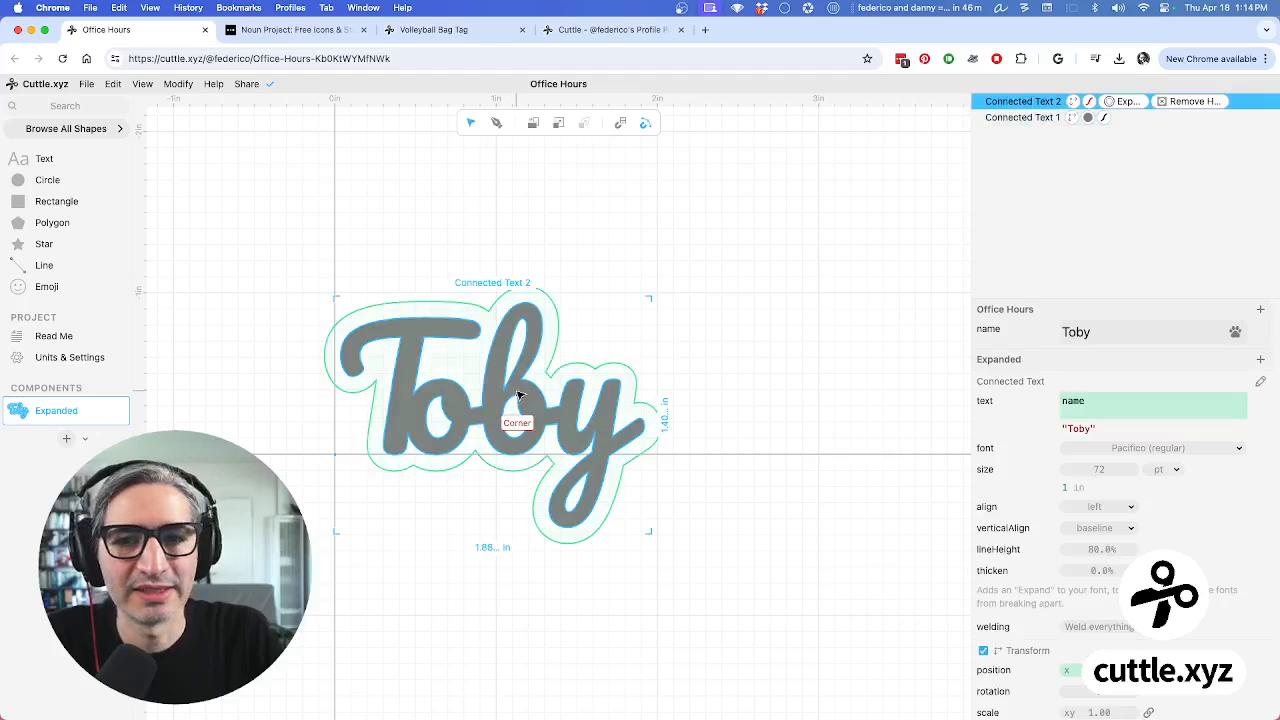
pyautogui.click(694, 240)
pyautogui.click(552, 428)
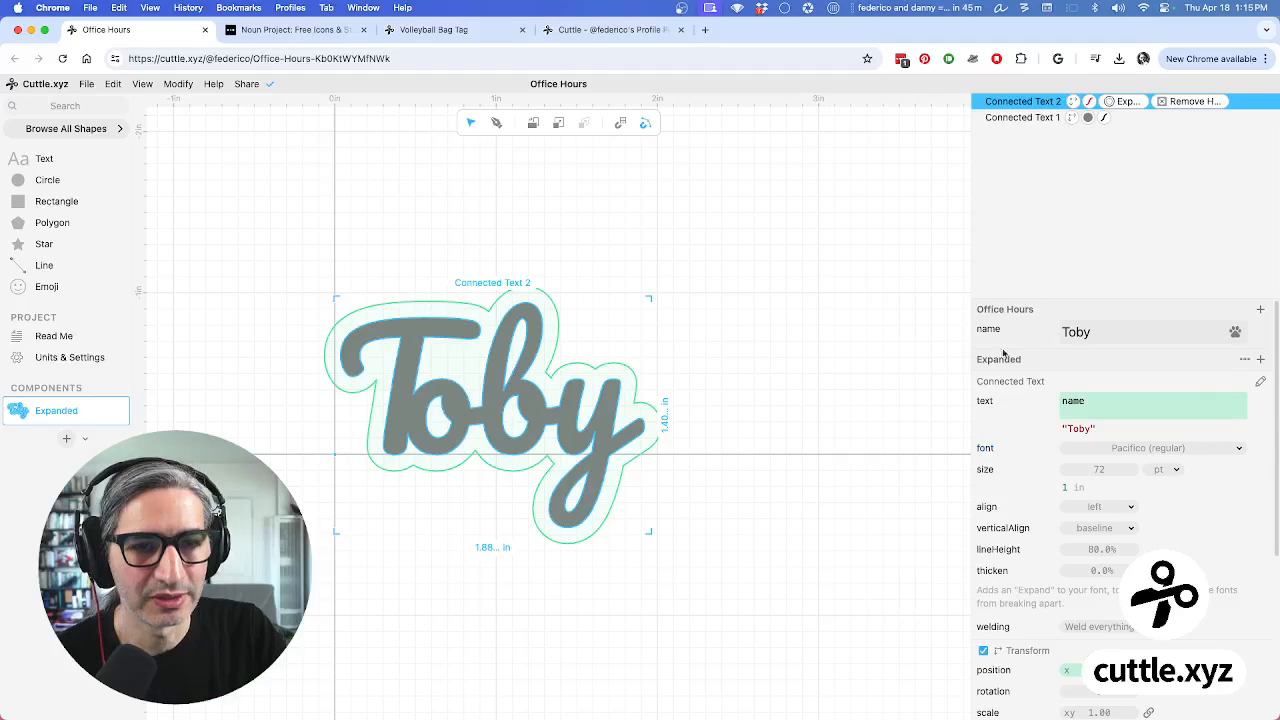
pyautogui.click(1021, 118)
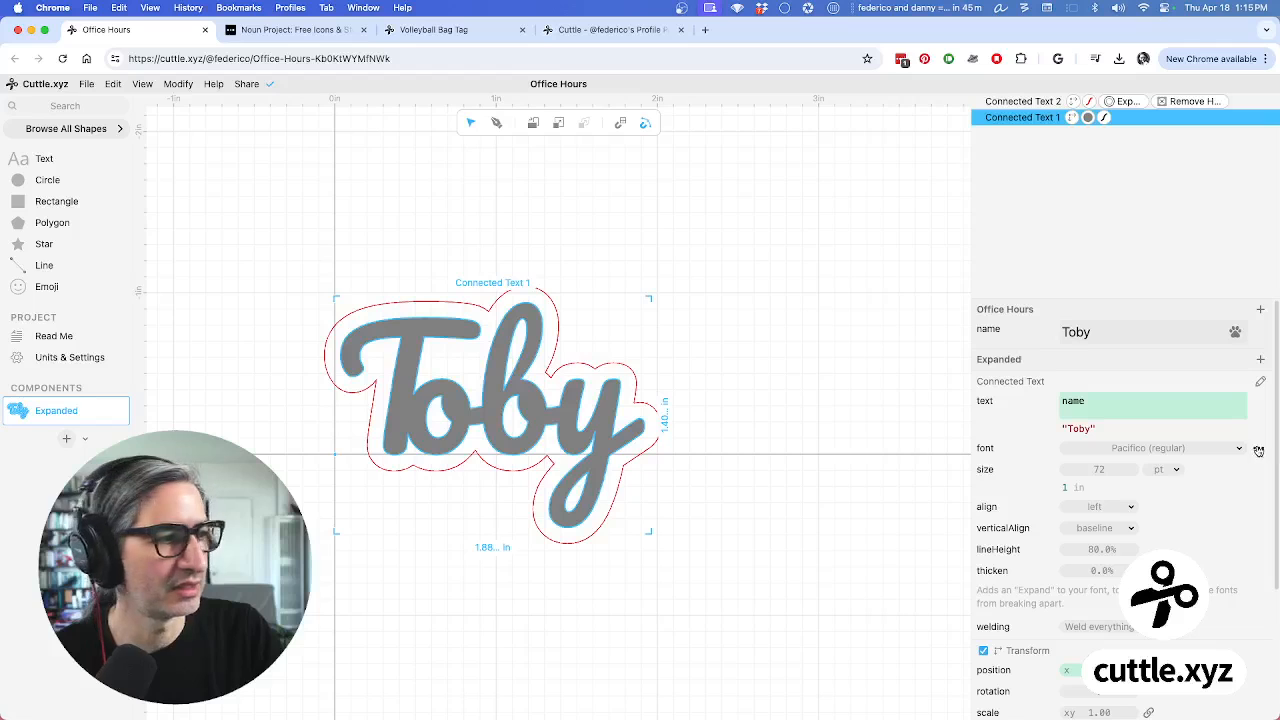
pyautogui.click(1259, 450)
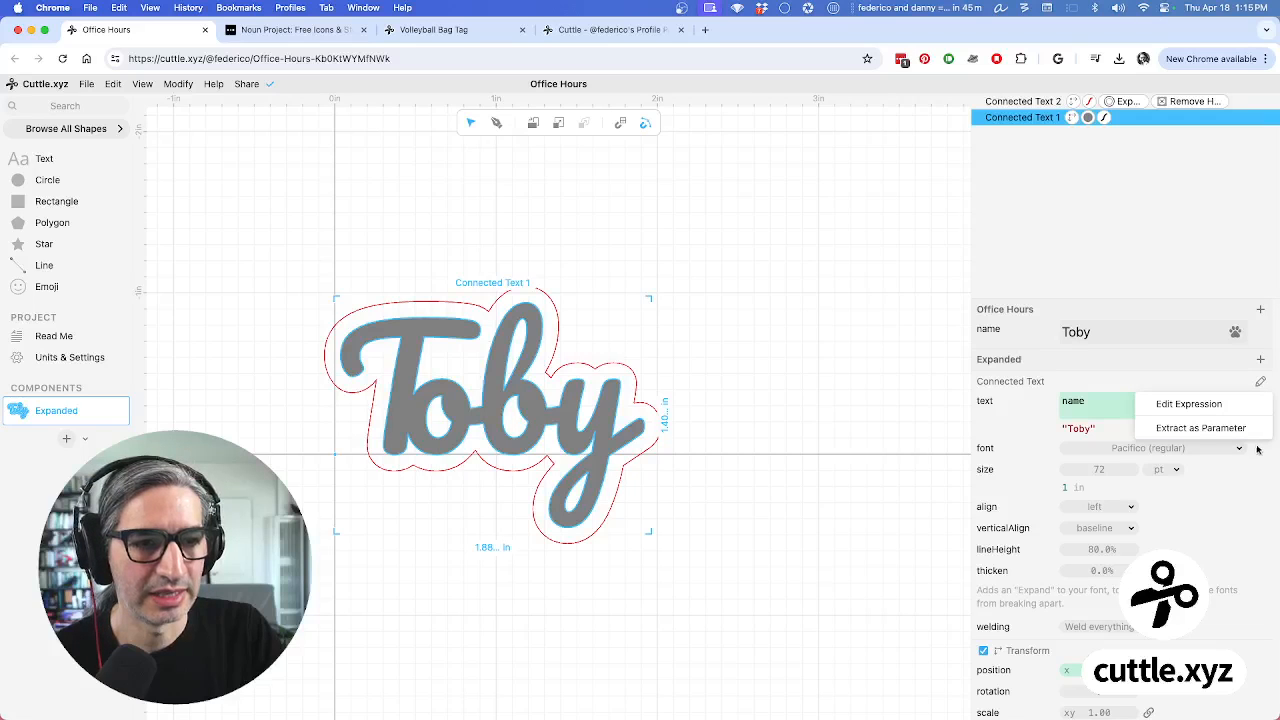
# Extract Connected Text 1's font into a font parameter on the Expanded component
pyautogui.click(1167, 430)
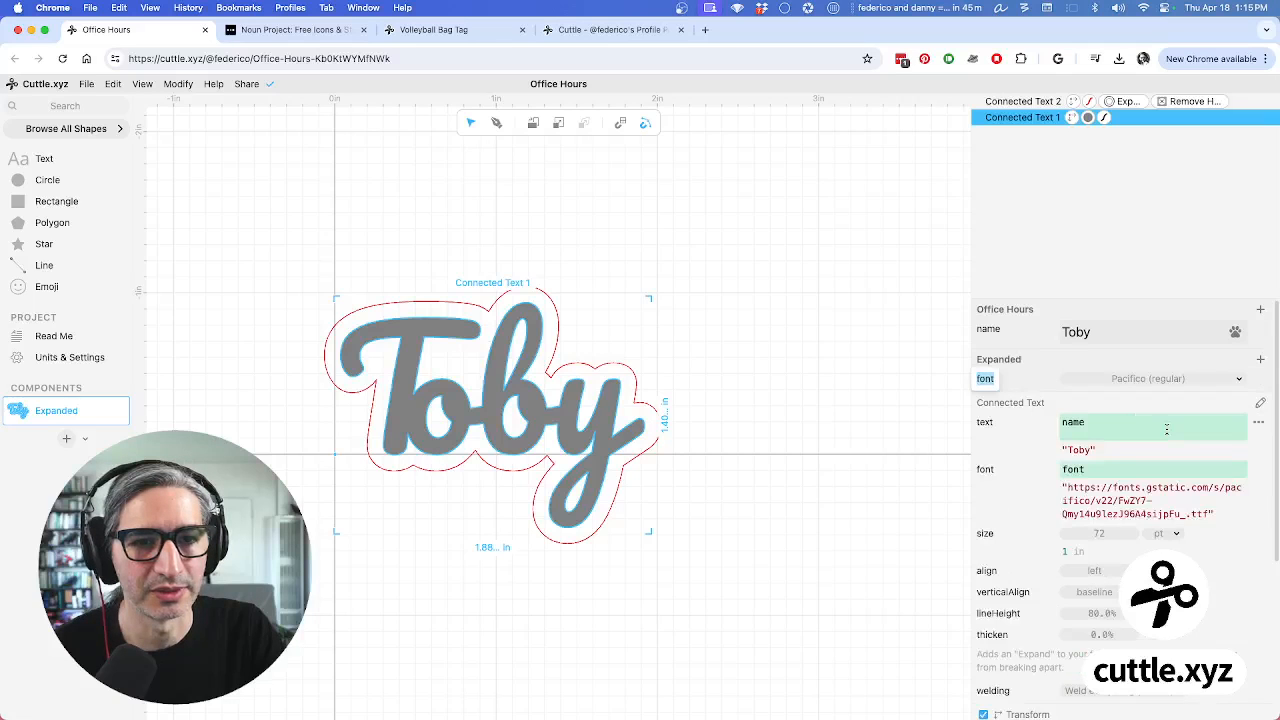
pyautogui.click(958, 382)
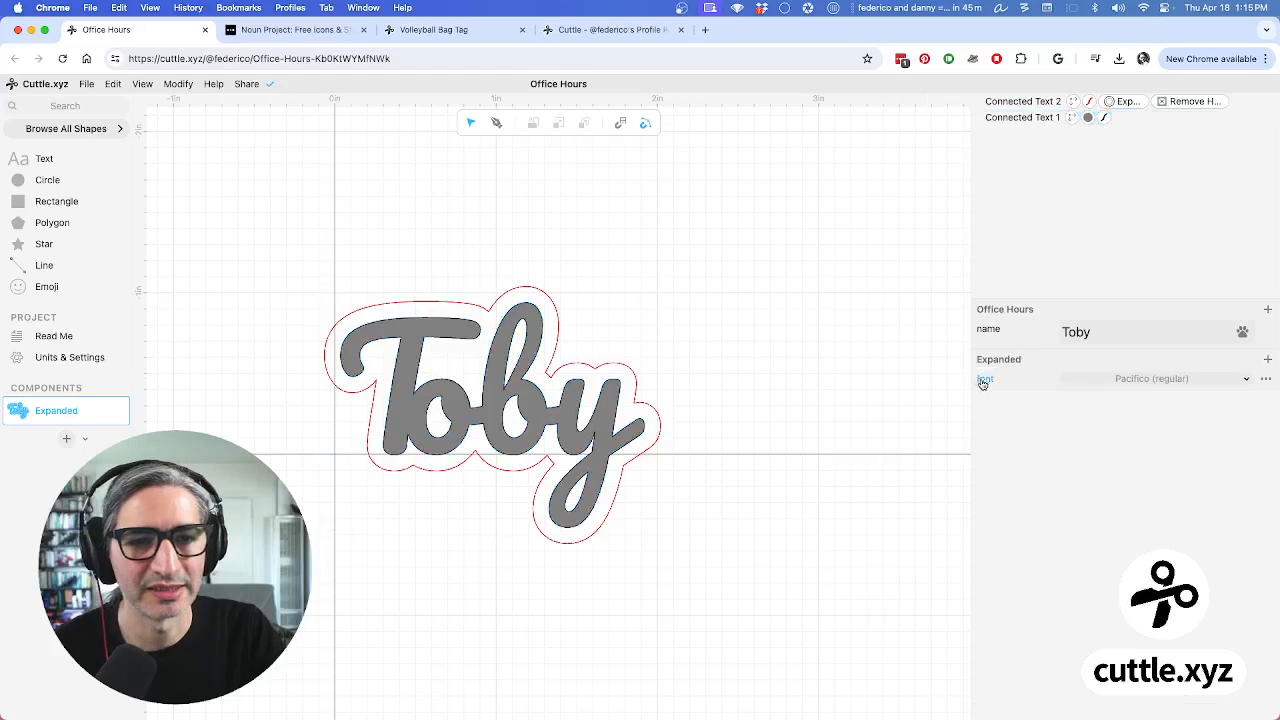
pyautogui.click(1204, 381)
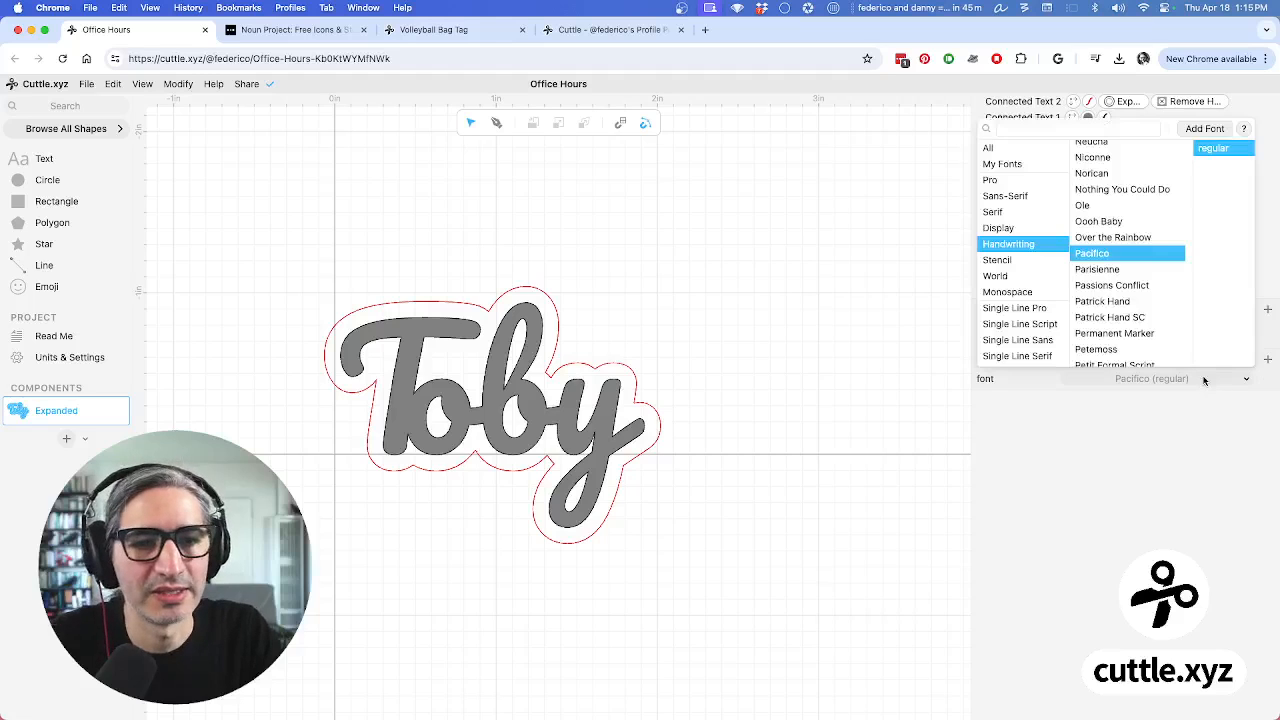
# Preview several Handwriting fonts and set the font parameter to Niconne
pyautogui.click(1113, 238)
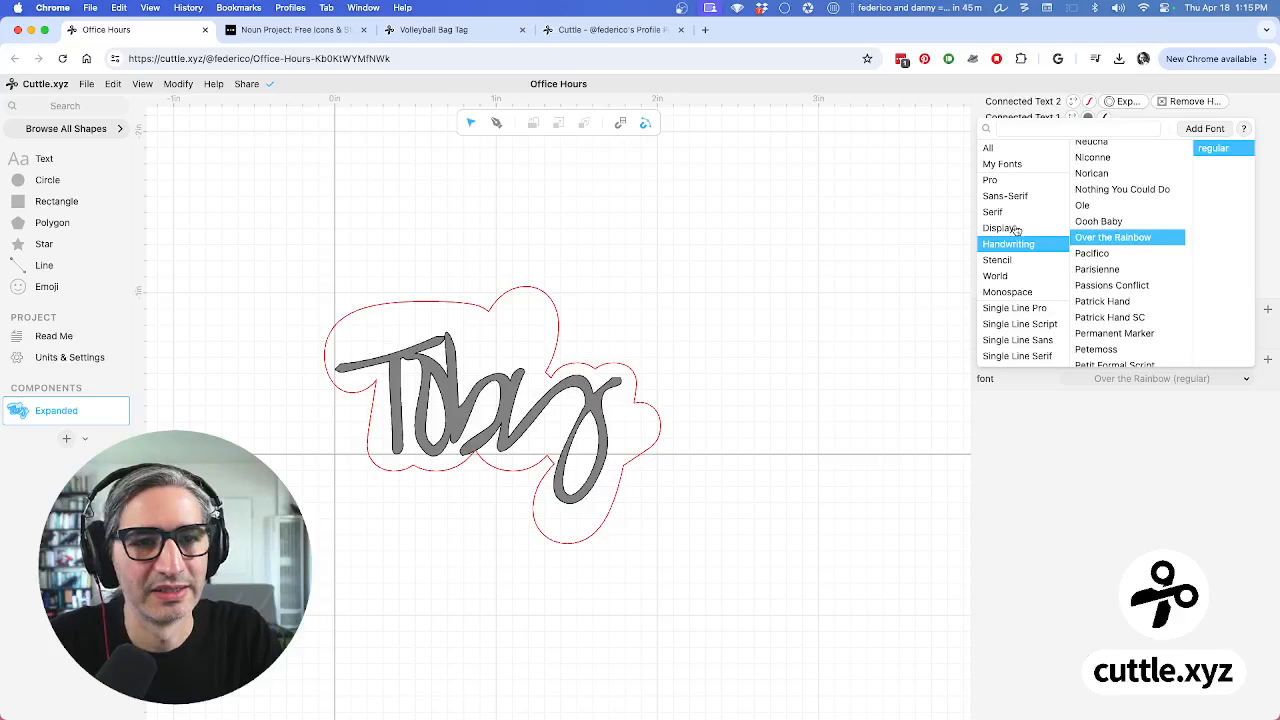
pyautogui.click(1078, 221)
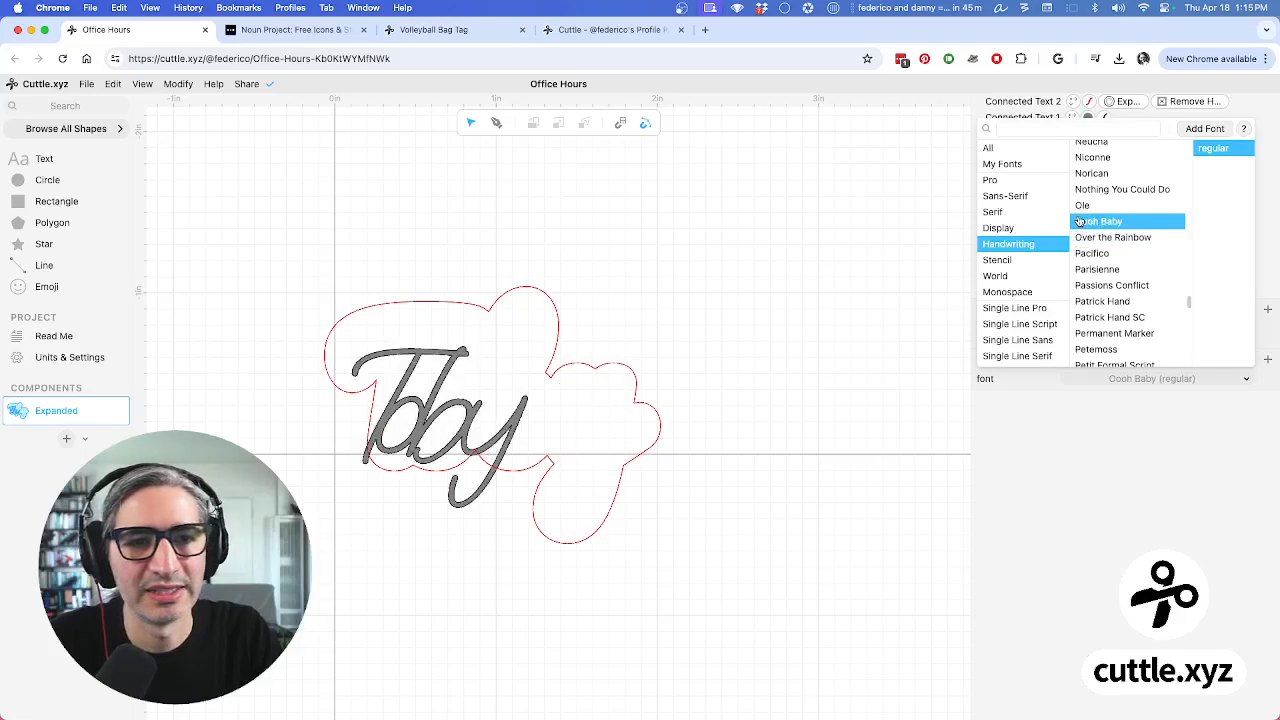
pyautogui.click(1115, 288)
pyautogui.click(1130, 334)
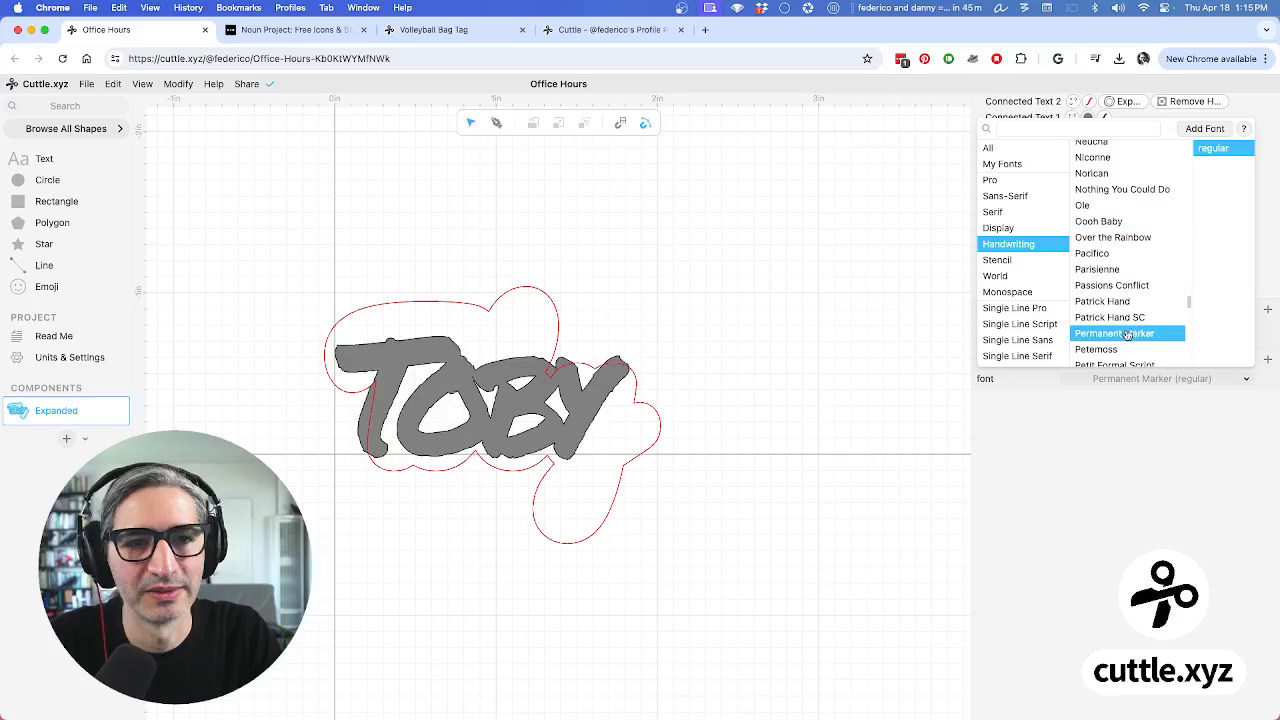
pyautogui.click(1113, 251)
pyautogui.click(1118, 190)
pyautogui.click(1100, 174)
pyautogui.click(1100, 158)
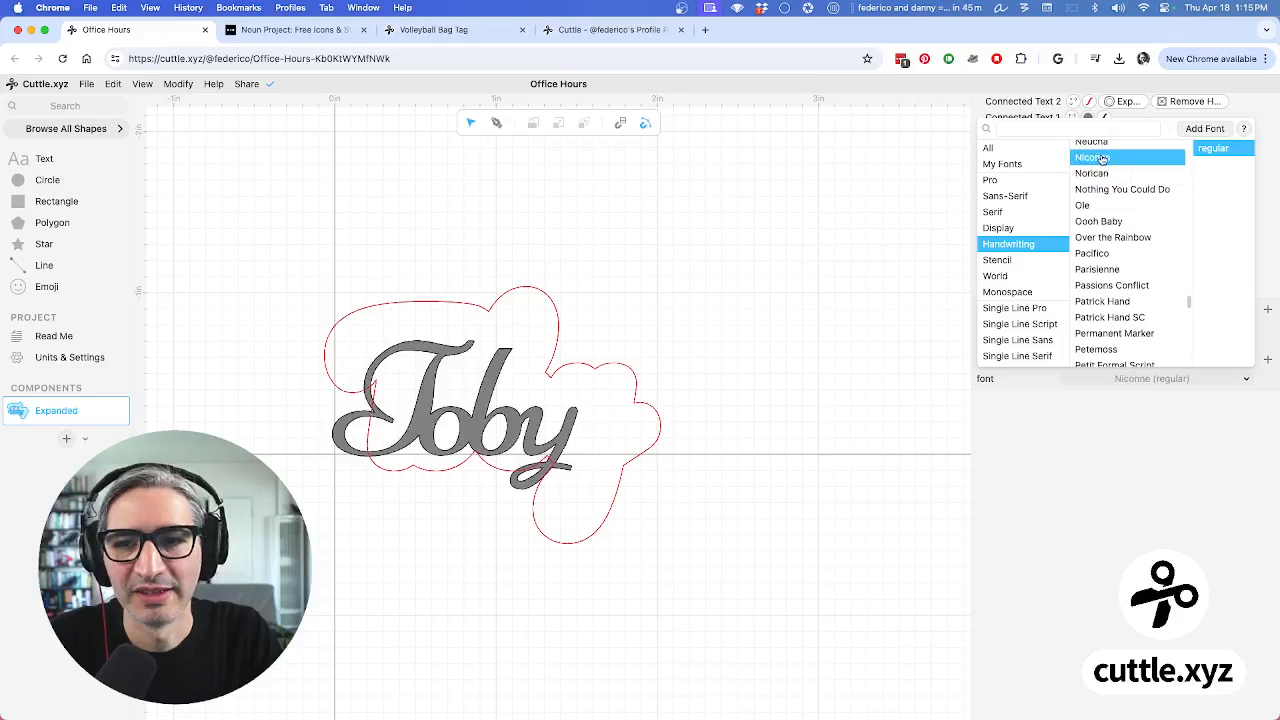
pyautogui.click(855, 317)
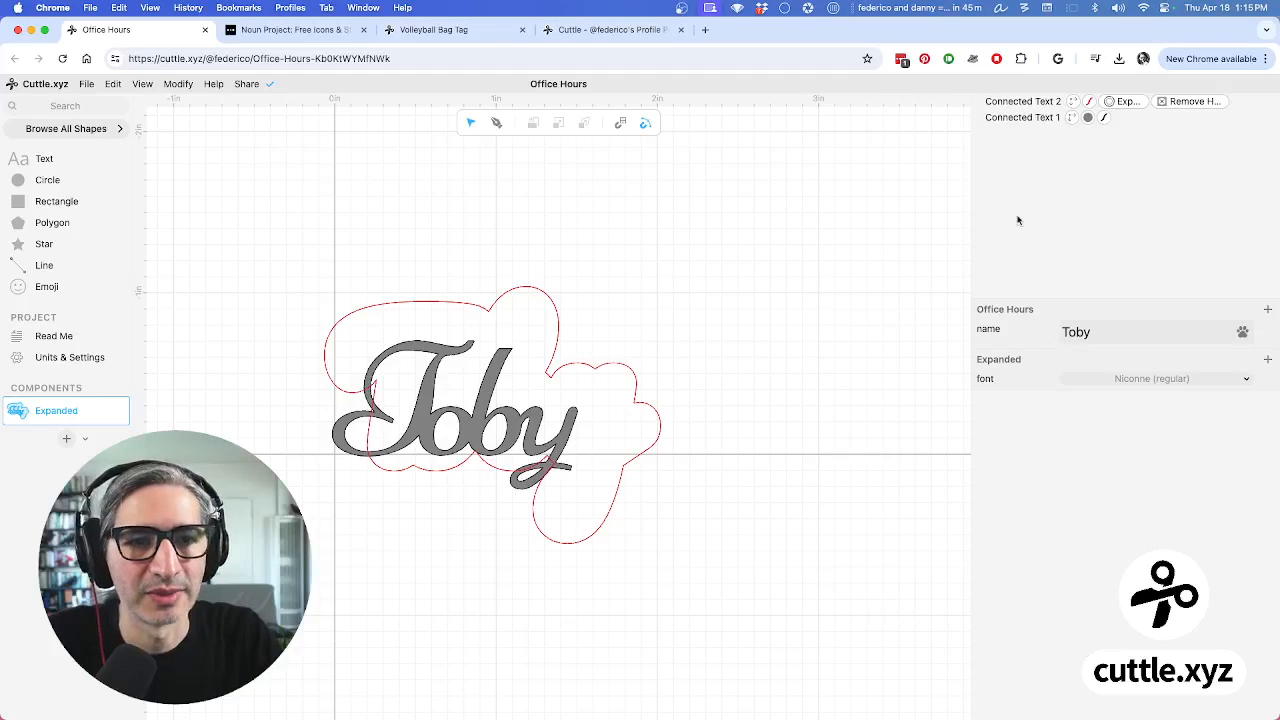
pyautogui.click(1019, 99)
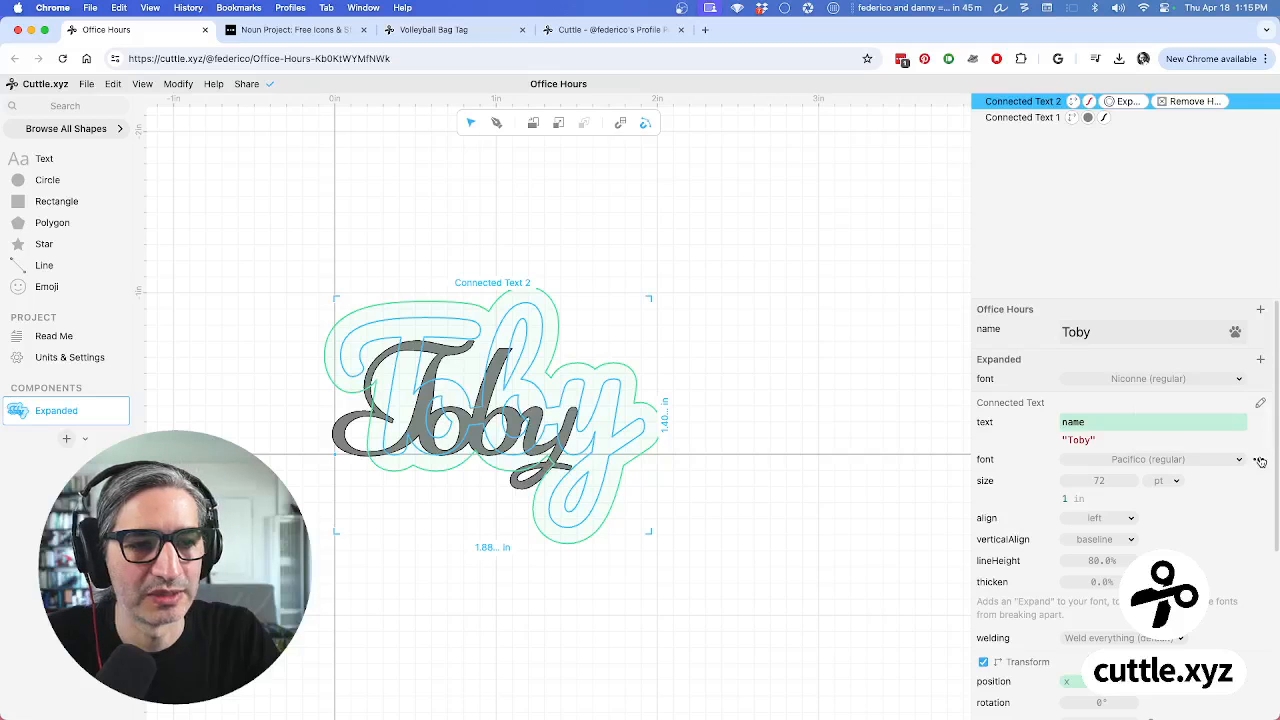
# Bind Connected Text 2's font to the font parameter with the expression 'font'
pyautogui.click(1261, 461)
pyautogui.click(1222, 415)
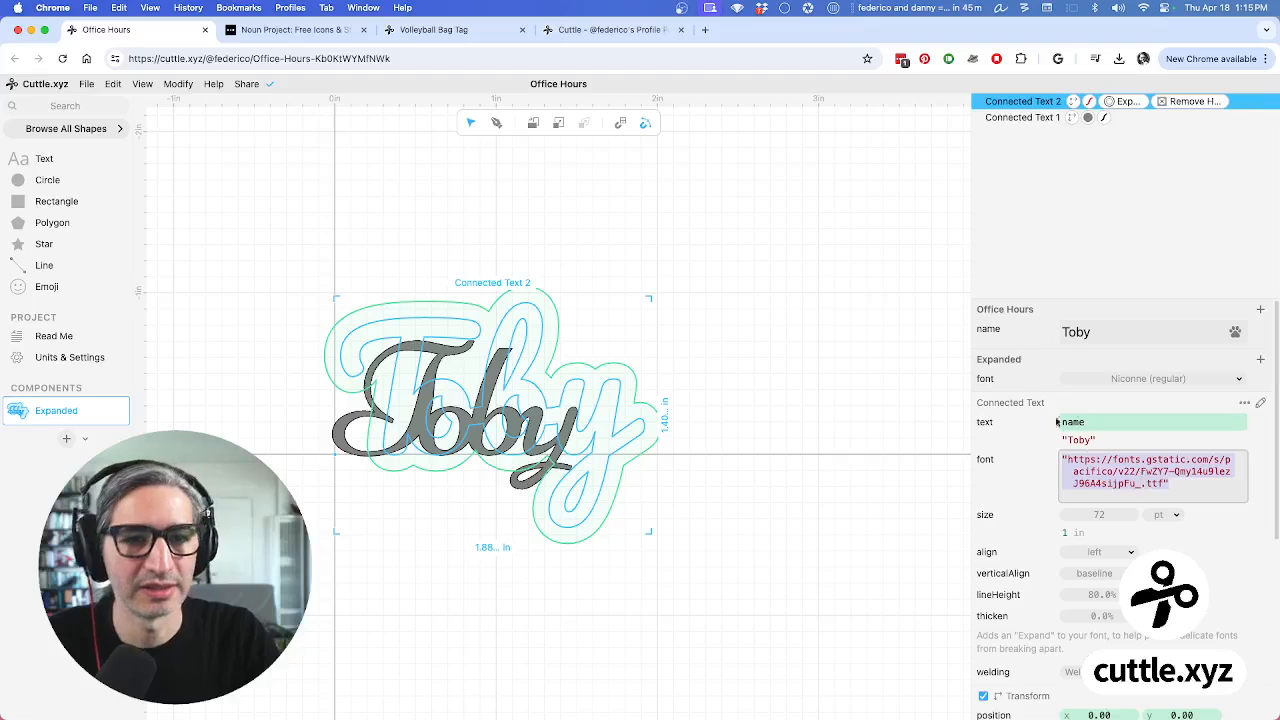
pyautogui.write('fo')
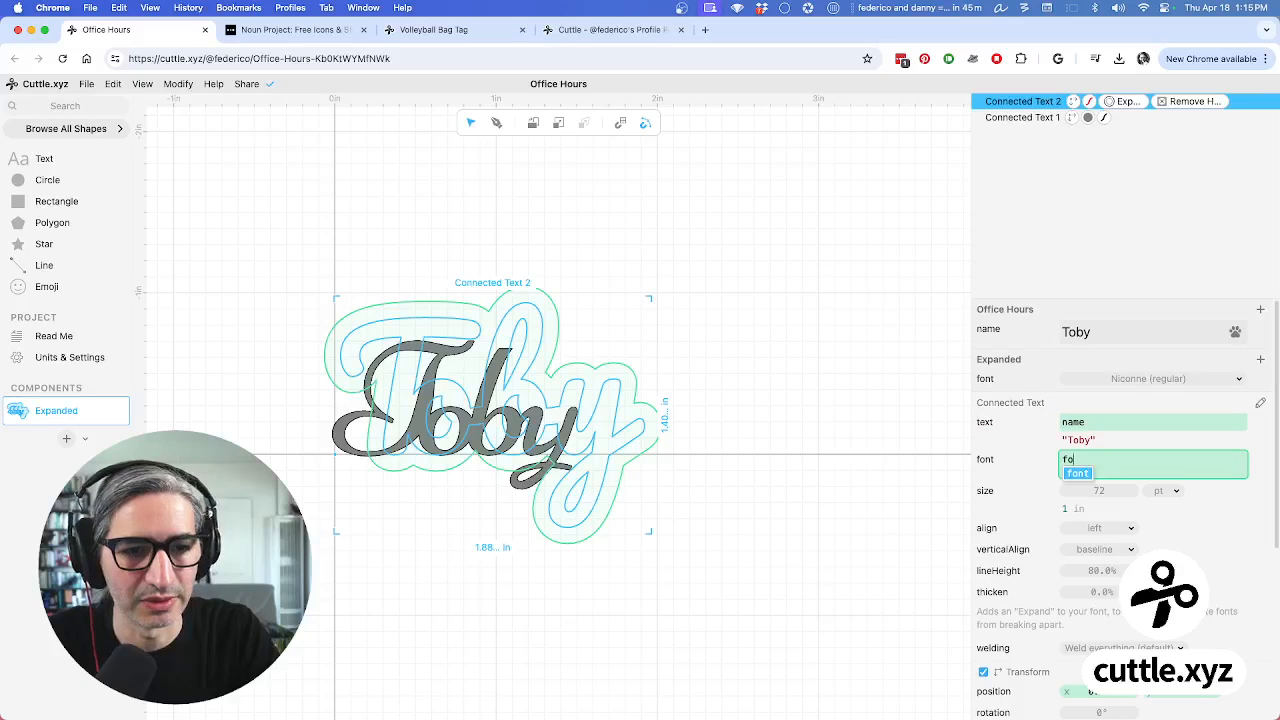
pyautogui.write('nt')
pyautogui.click(882, 477)
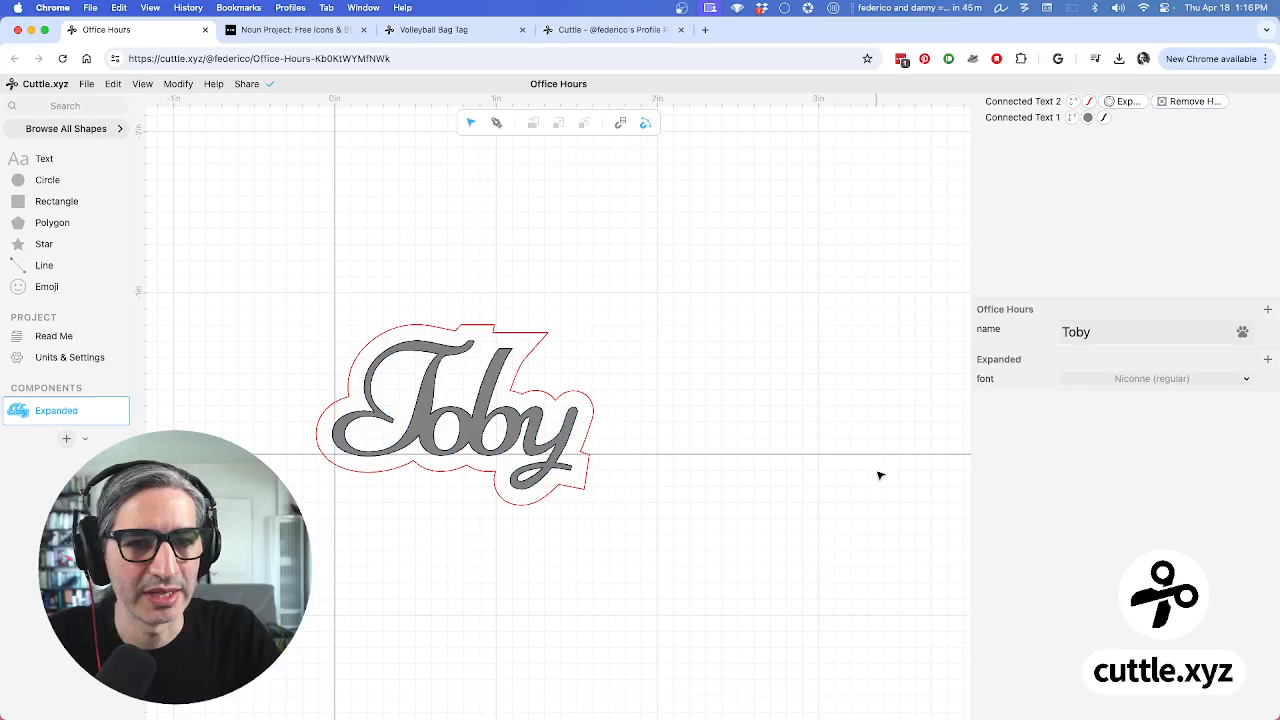
# Rename the font parameter to myExampleFont
pyautogui.click(985, 384)
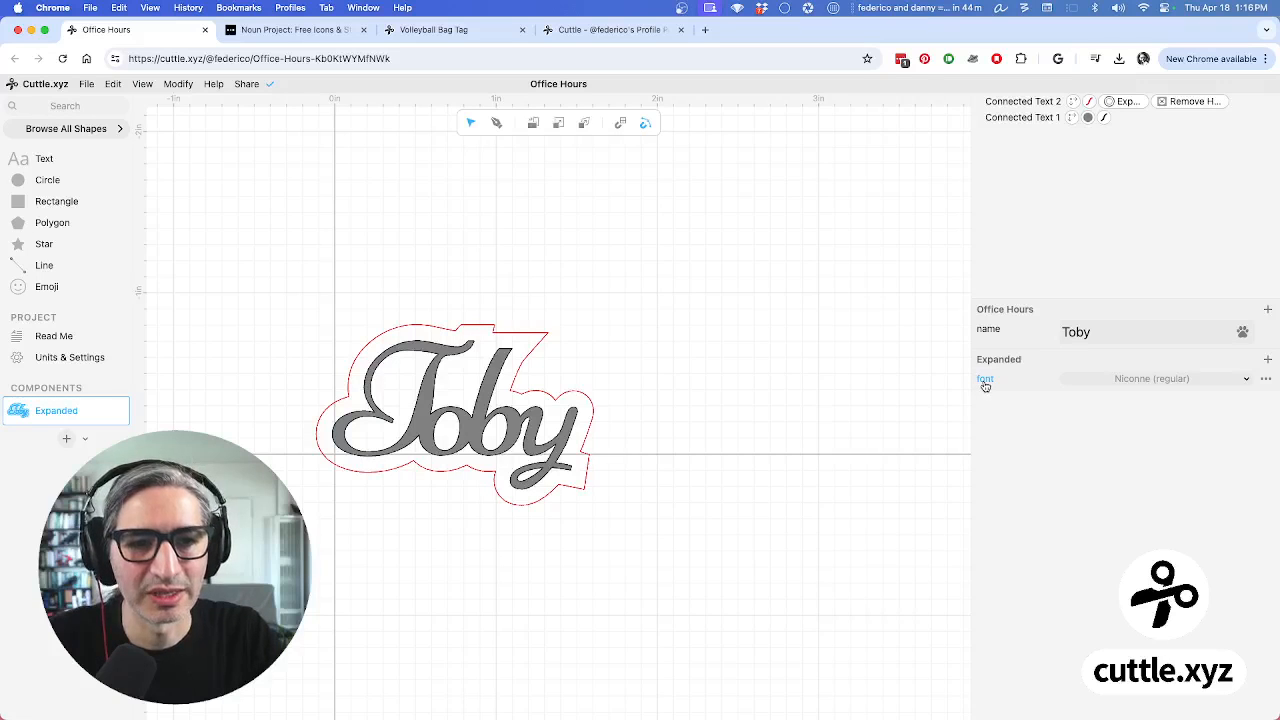
pyautogui.doubleClick(985, 382)
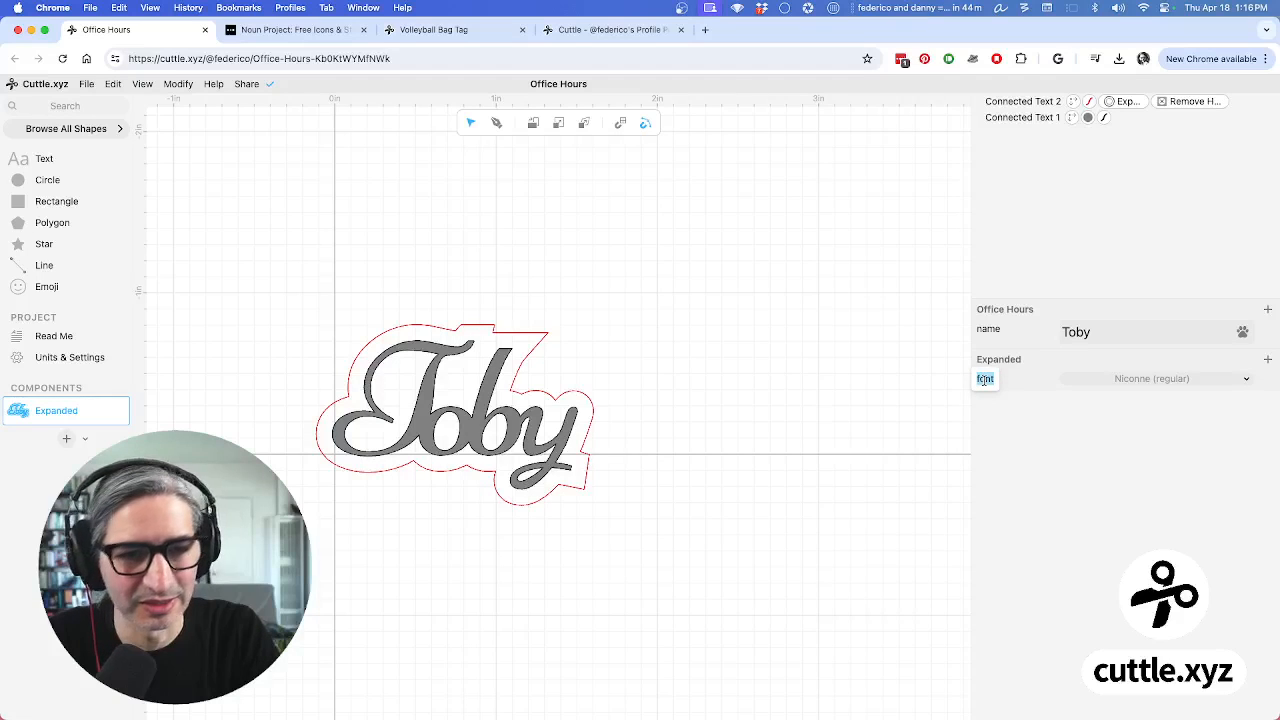
pyautogui.write('myEx')
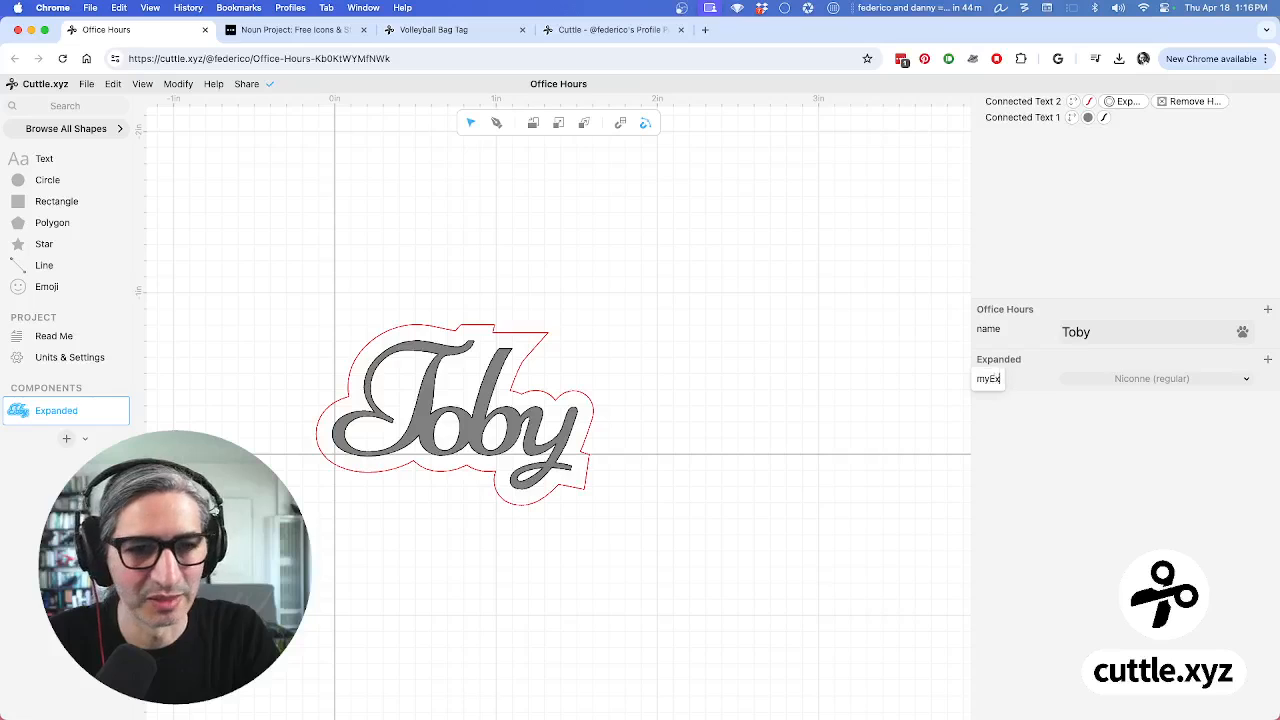
pyautogui.write('ampleFont')
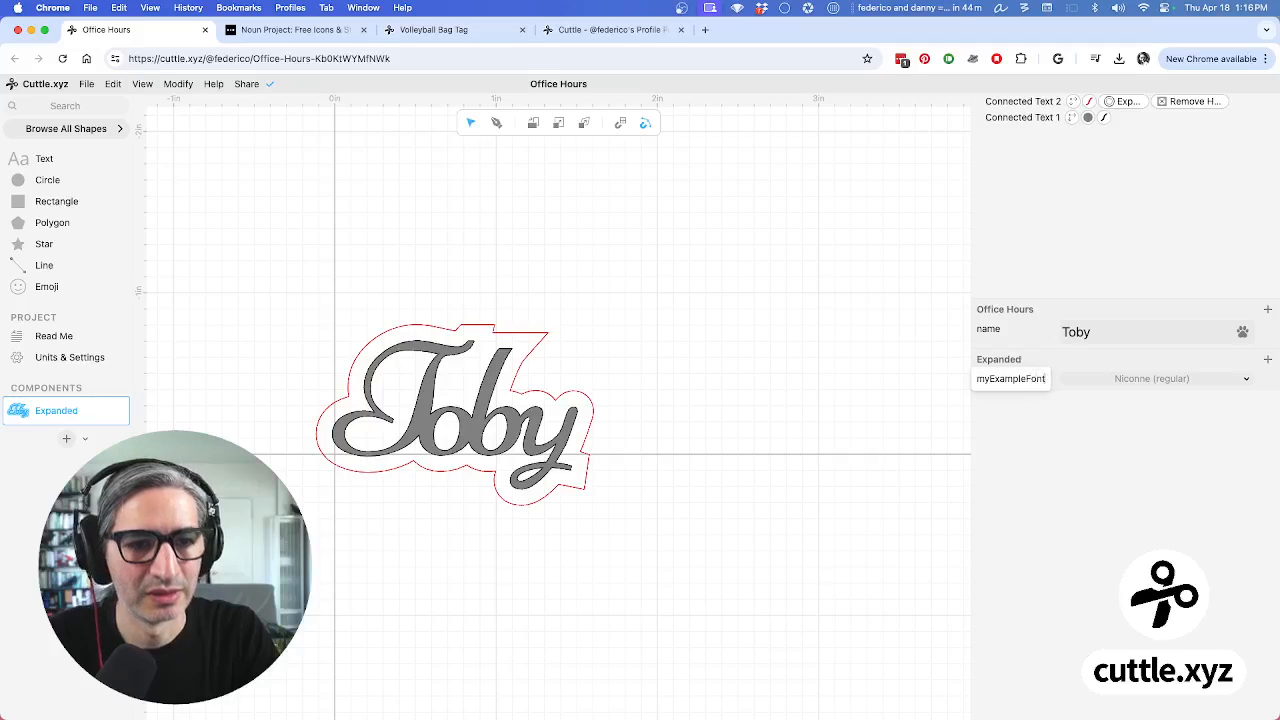
pyautogui.click(735, 410)
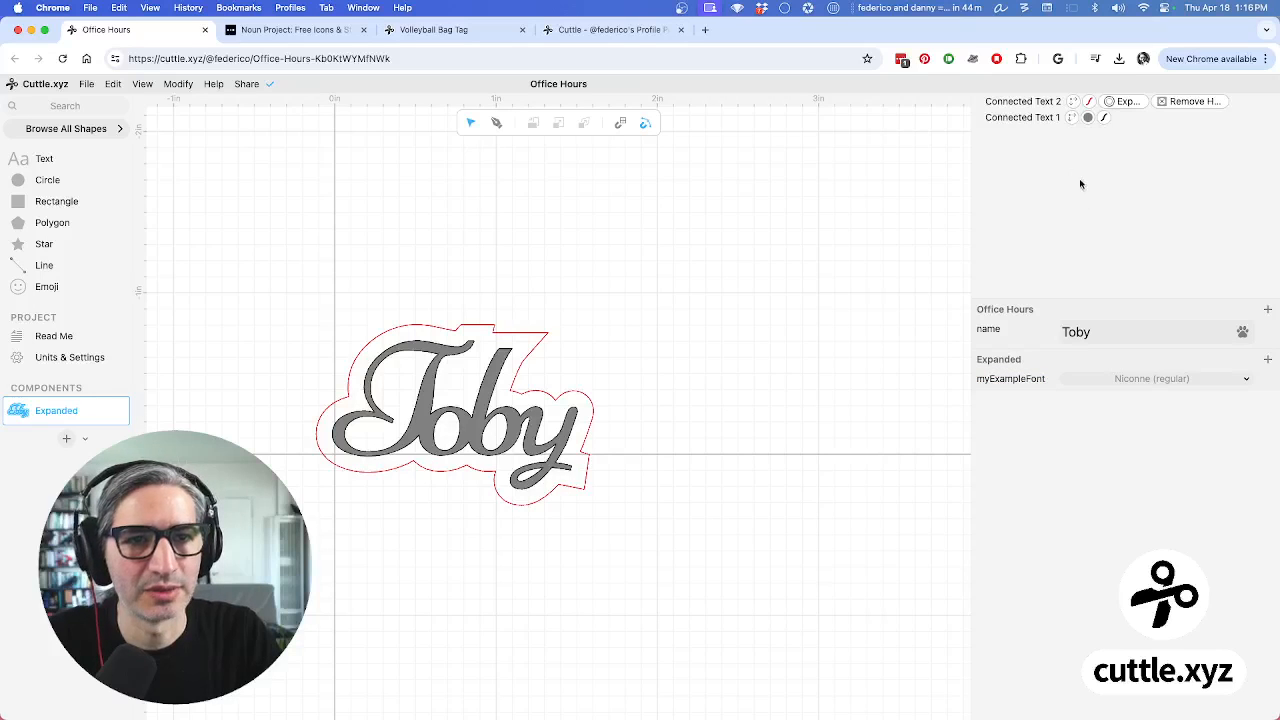
# Check that both Connected Text layers reference myExampleFont for their font
pyautogui.click(1015, 118)
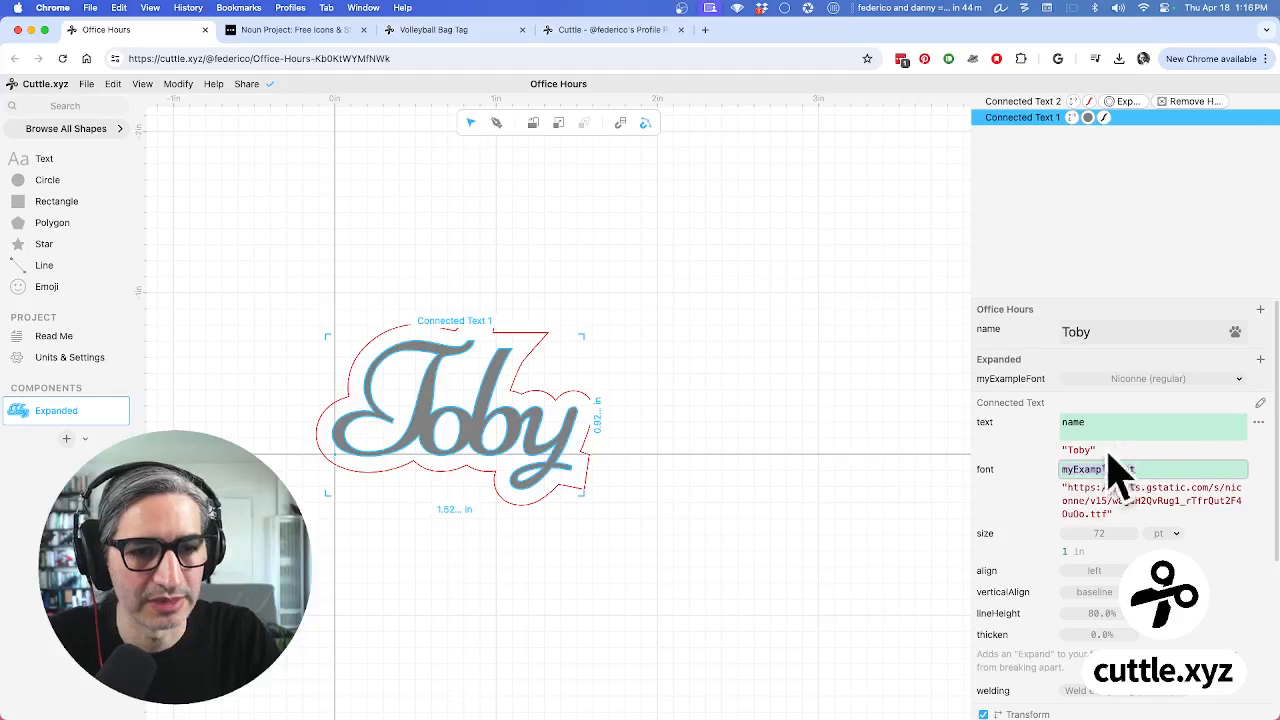
pyautogui.click(1025, 103)
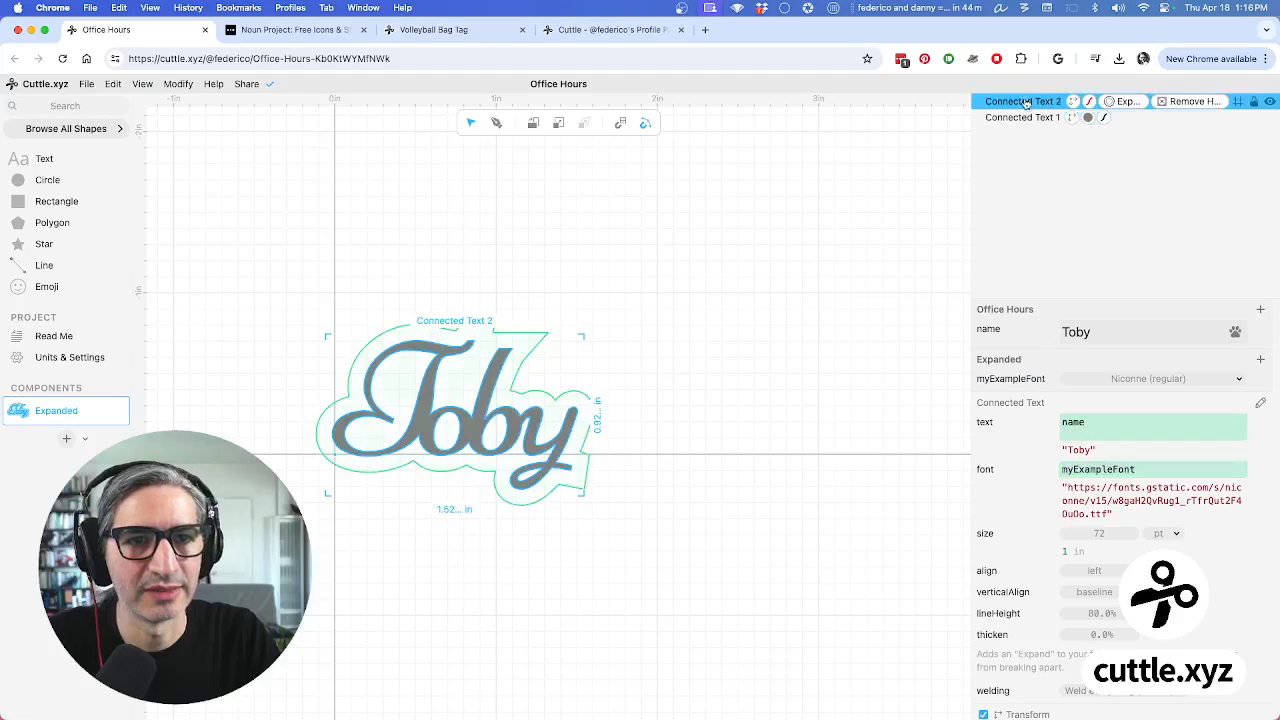
pyautogui.moveTo(1142, 469); pyautogui.dragTo(1064, 467)
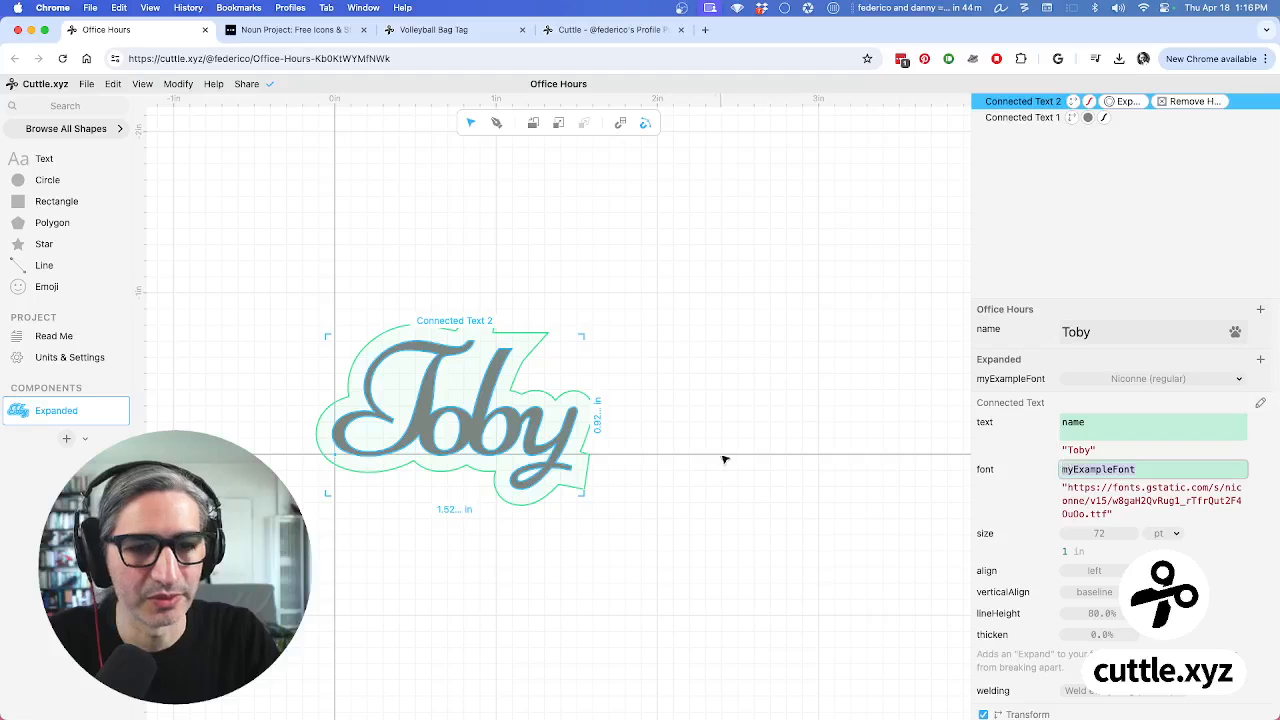
pyautogui.click(776, 459)
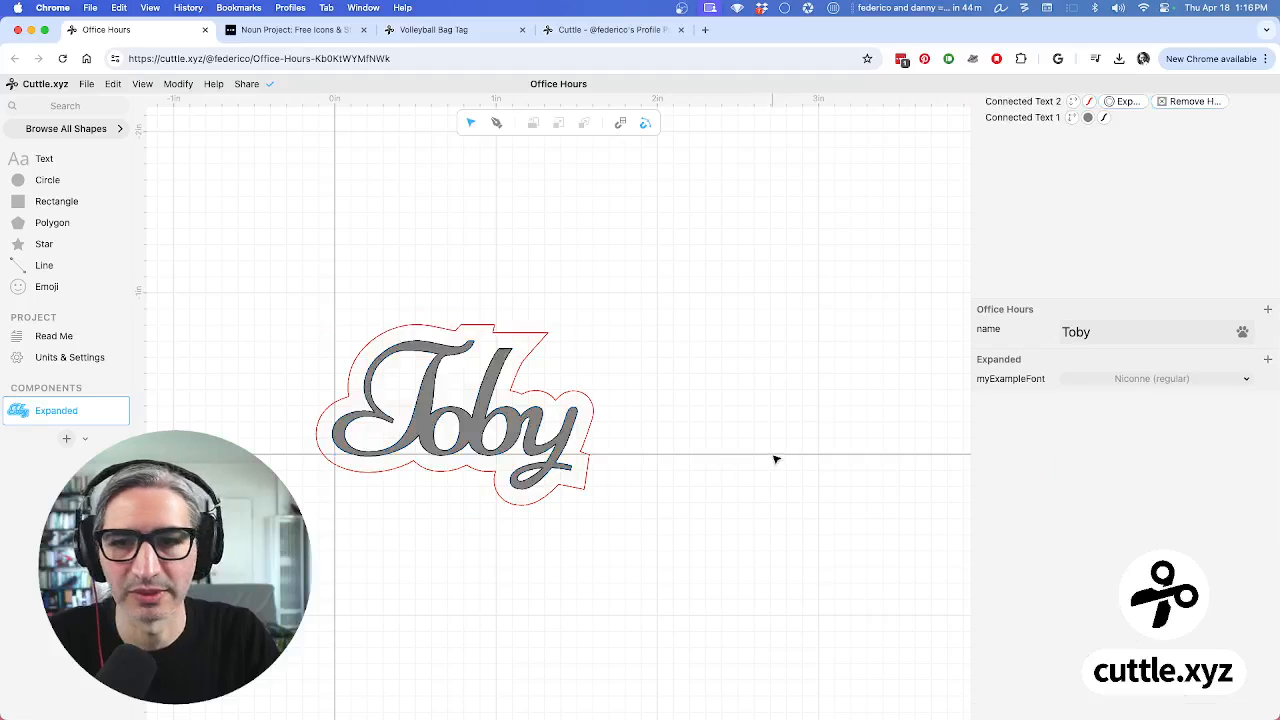
# Set myExampleFont to Mynerve after previewing Norican and Ole
pyautogui.click(1234, 382)
pyautogui.click(1118, 270)
pyautogui.click(1113, 301)
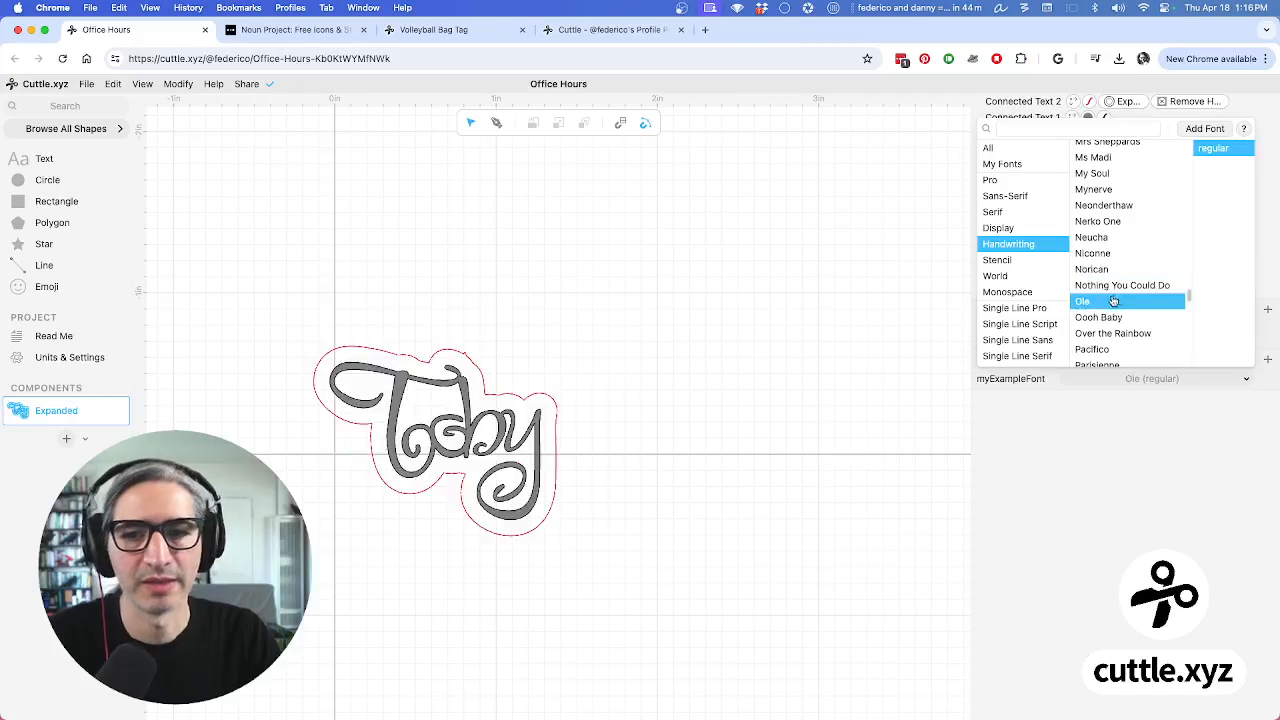
pyautogui.click(1111, 190)
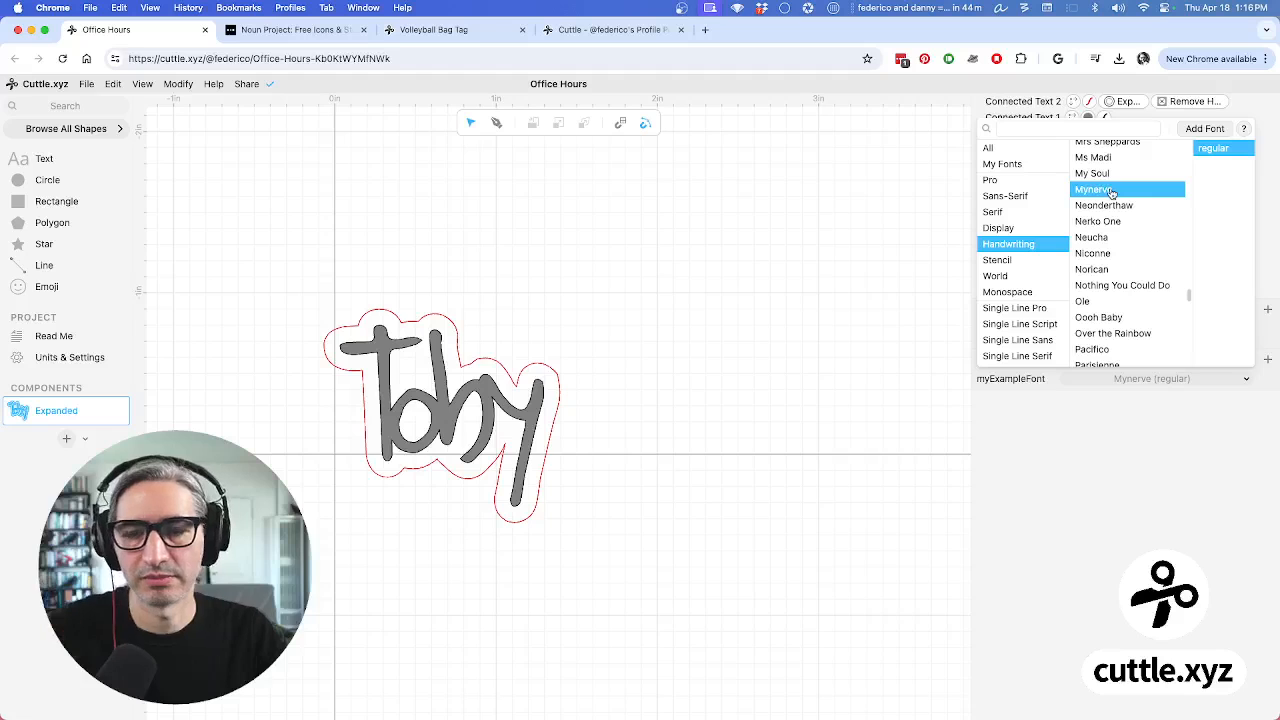
pyautogui.click(763, 301)
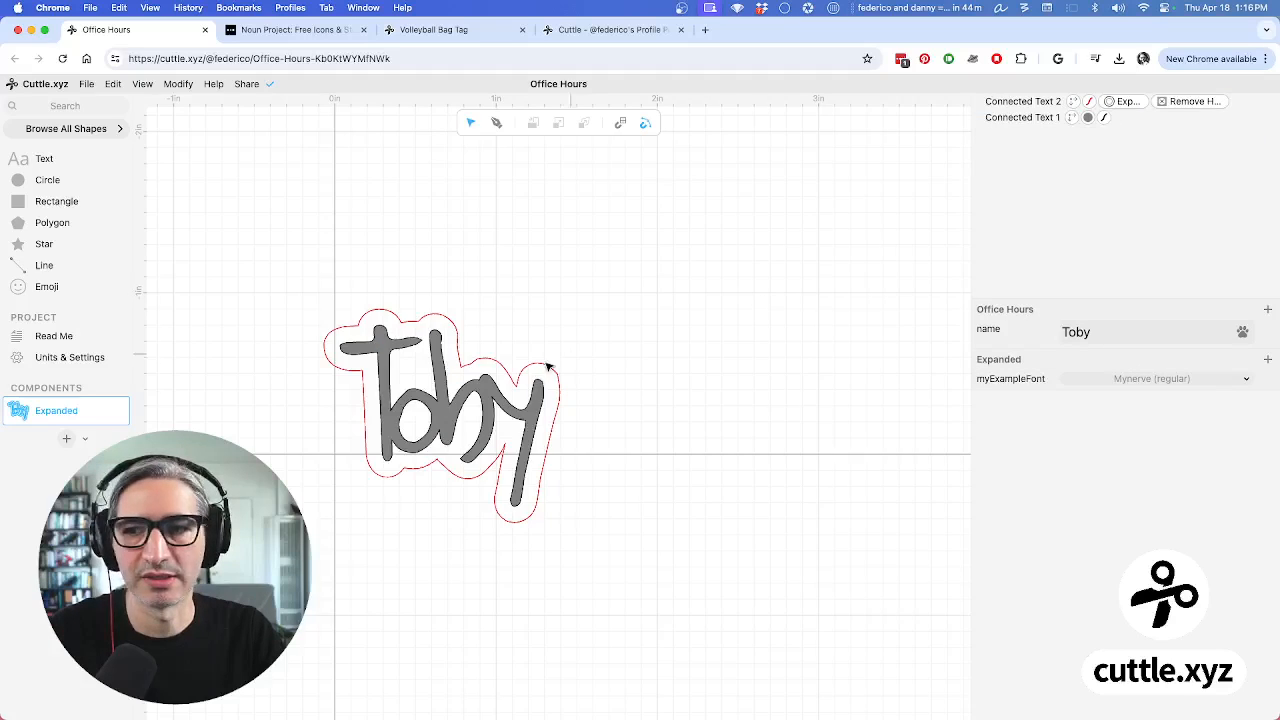
# On the project's Read Me page, replace the name Toby with Kuro
pyautogui.click(88, 341)
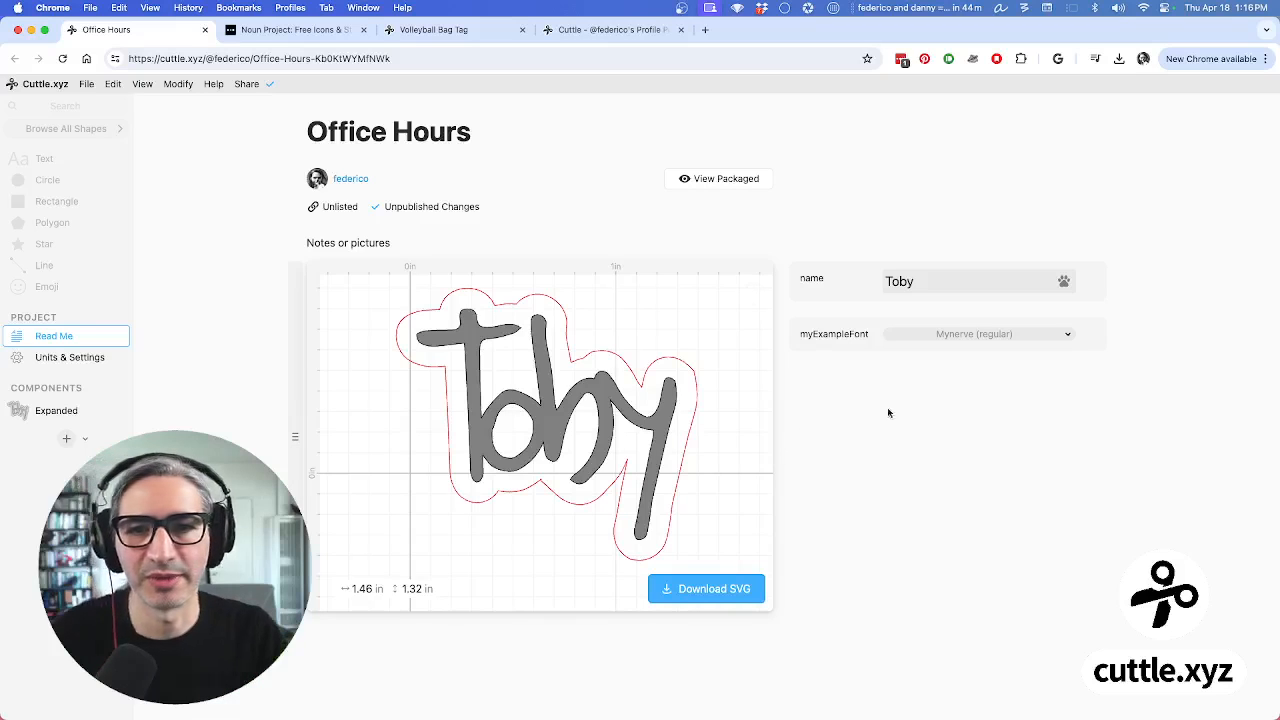
pyautogui.click(928, 279)
pyautogui.press('super+a')
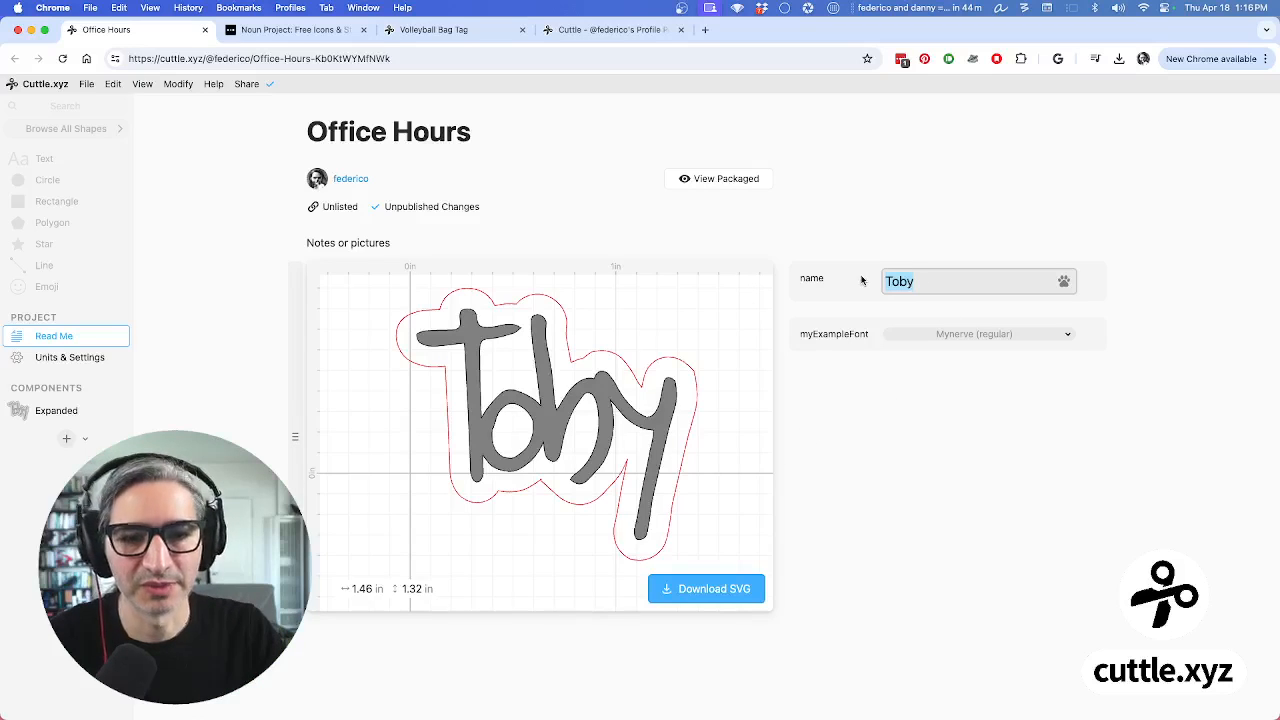
pyautogui.write('K')
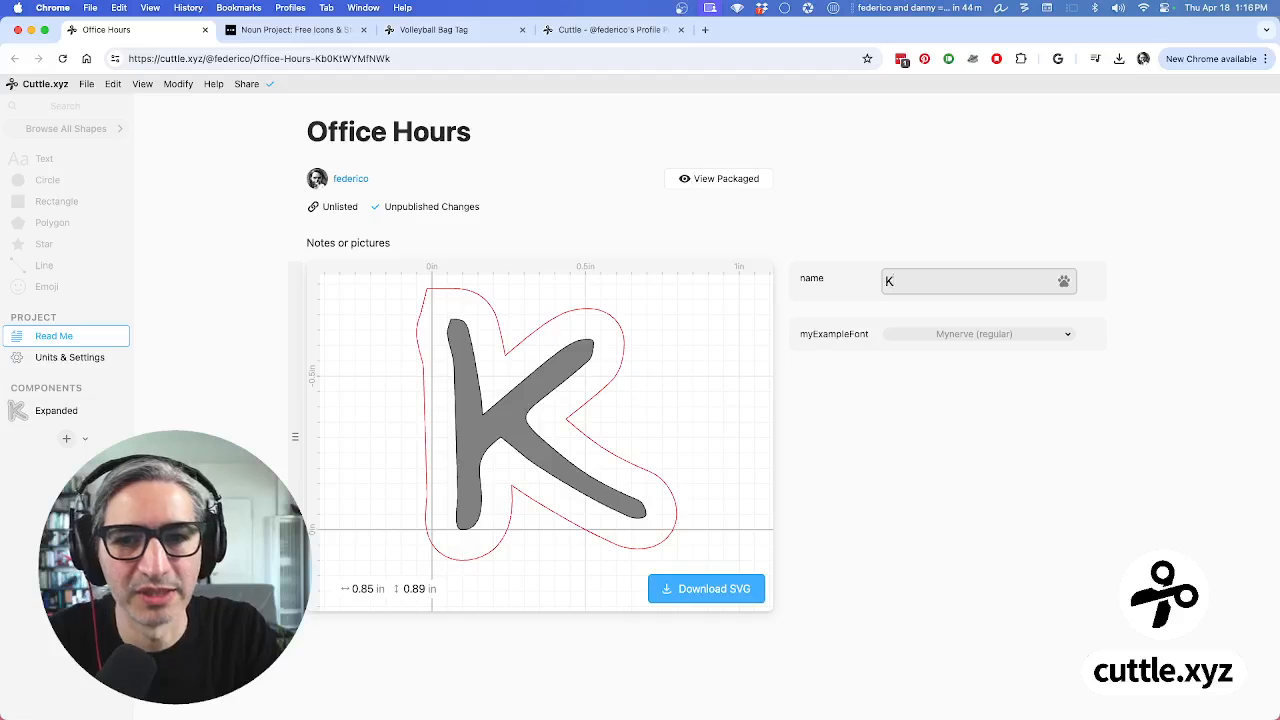
pyautogui.write('uro')
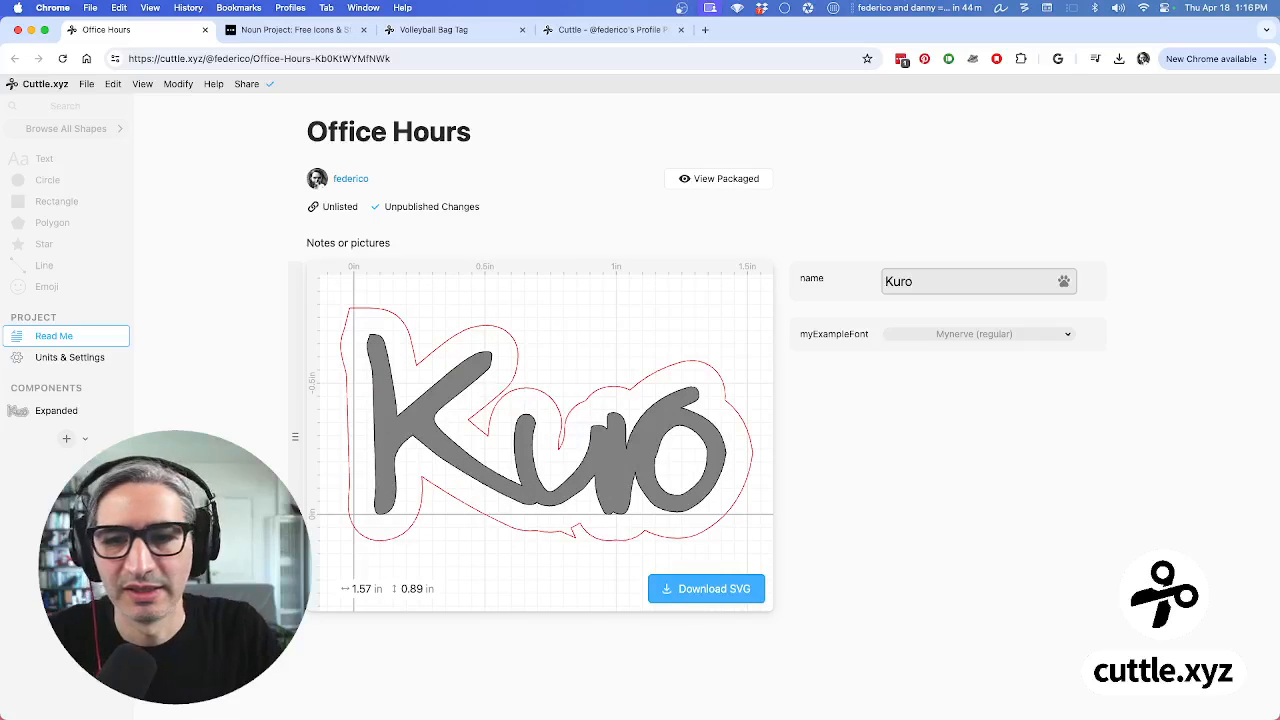
# Preview several fonts and set the tag's font to Parisienne
pyautogui.click(1012, 336)
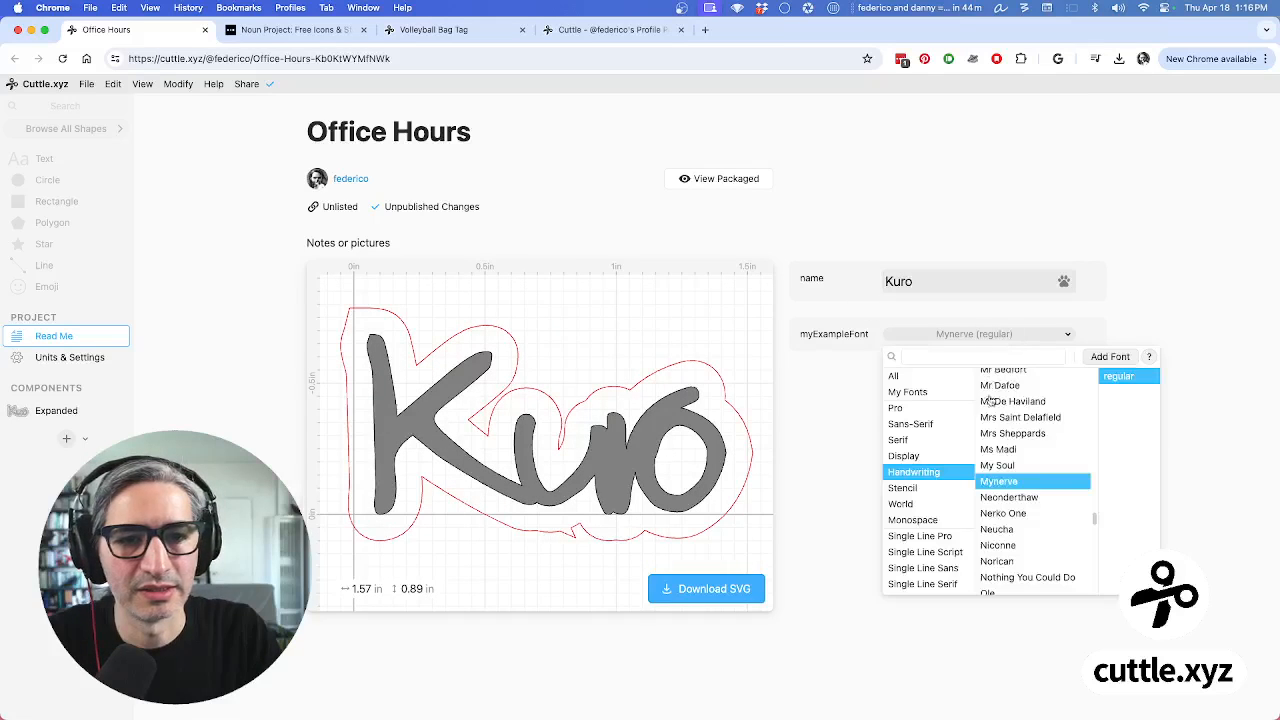
pyautogui.click(1020, 437)
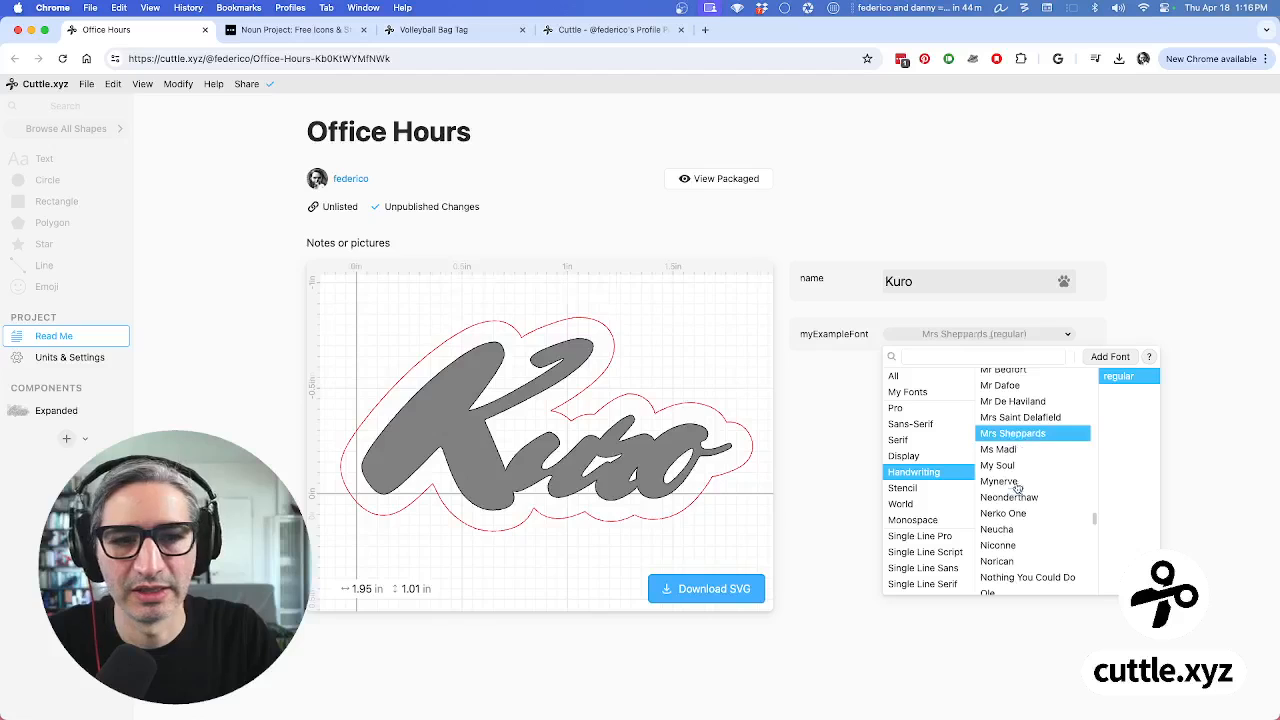
pyautogui.click(1000, 481)
pyautogui.click(1000, 529)
pyautogui.click(1020, 577)
pyautogui.scroll(-3, 1001, 498)
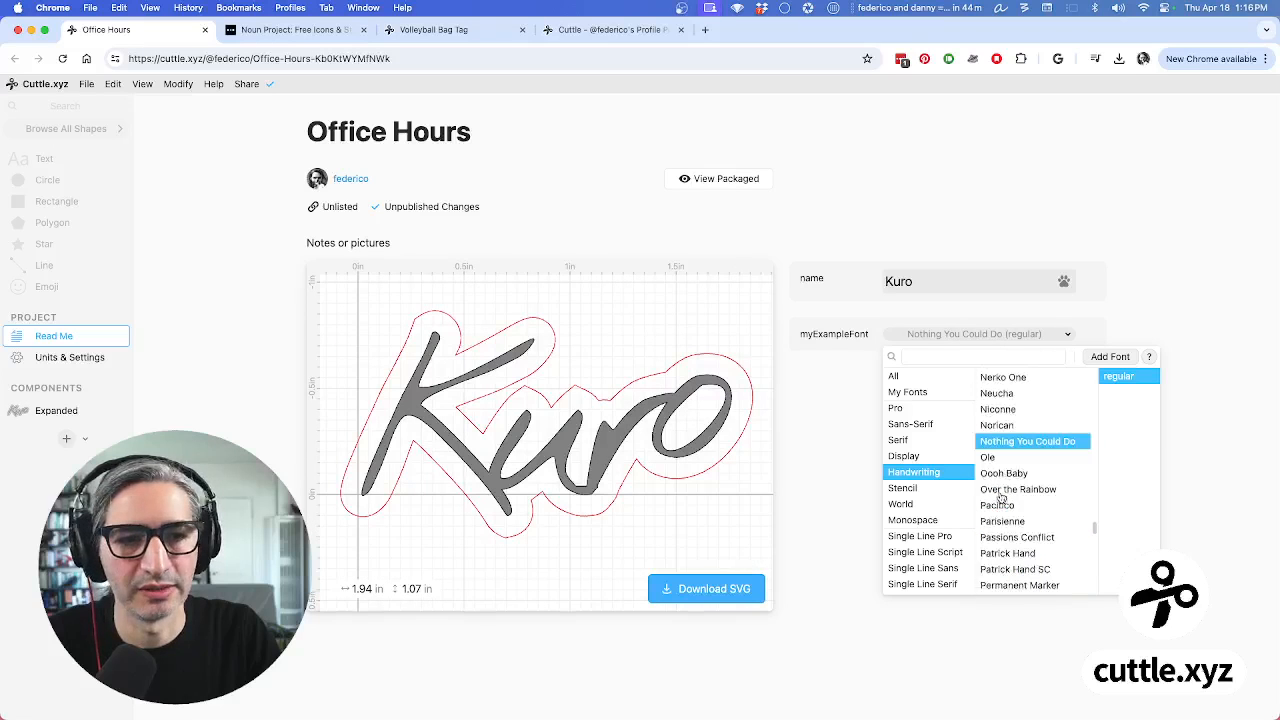
pyautogui.click(1014, 555)
pyautogui.click(1016, 520)
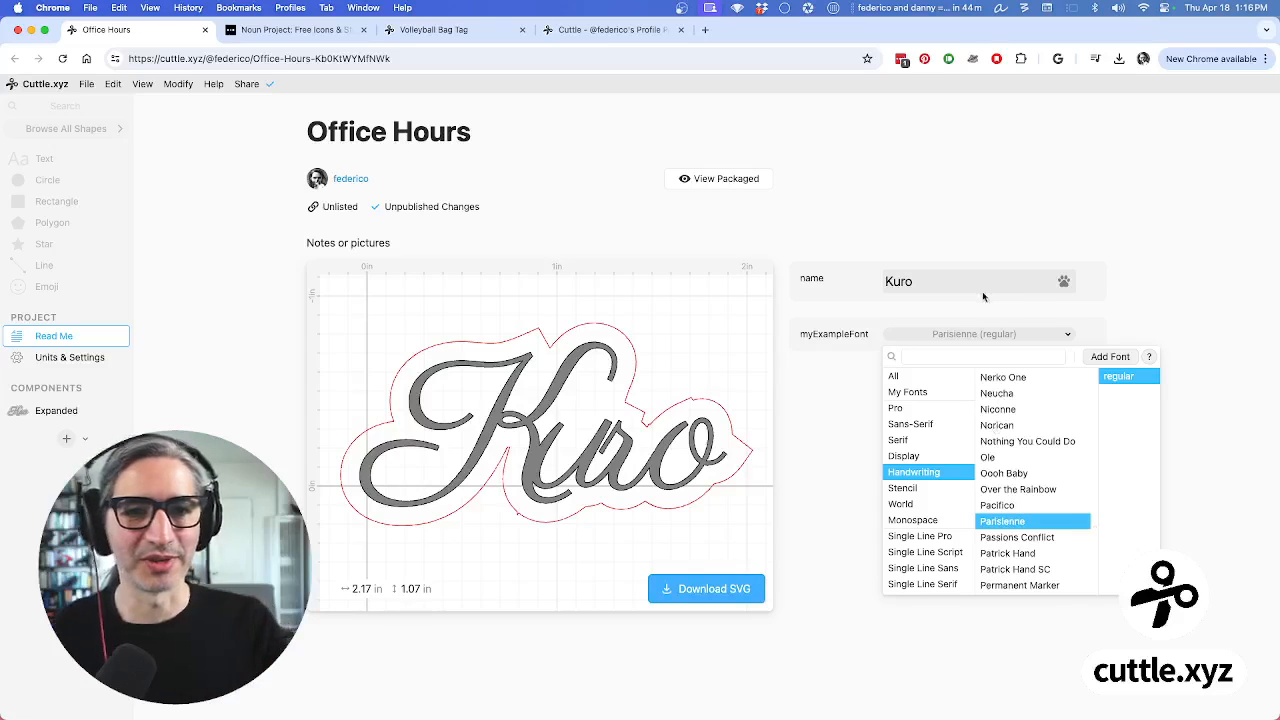
pyautogui.click(958, 213)
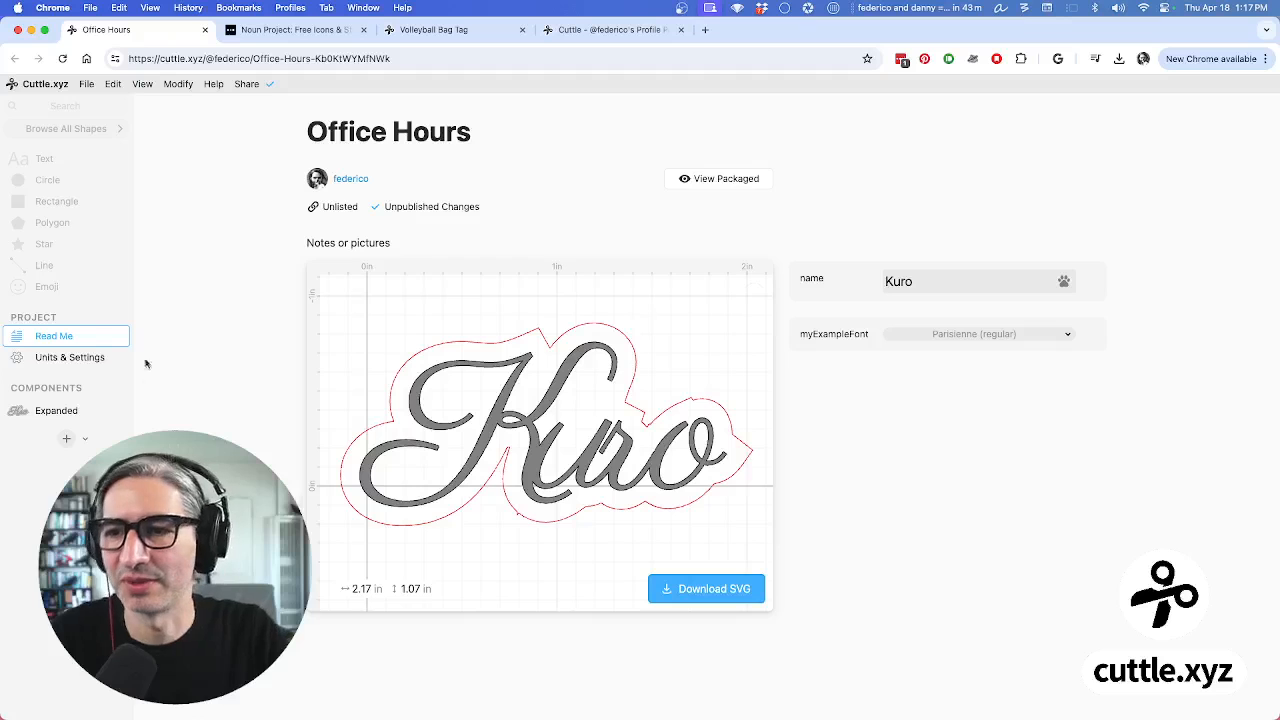
# Back in the Expanded component, browse Sans-Serif fonts and set myExampleFont to Alexandria
pyautogui.click(50, 410)
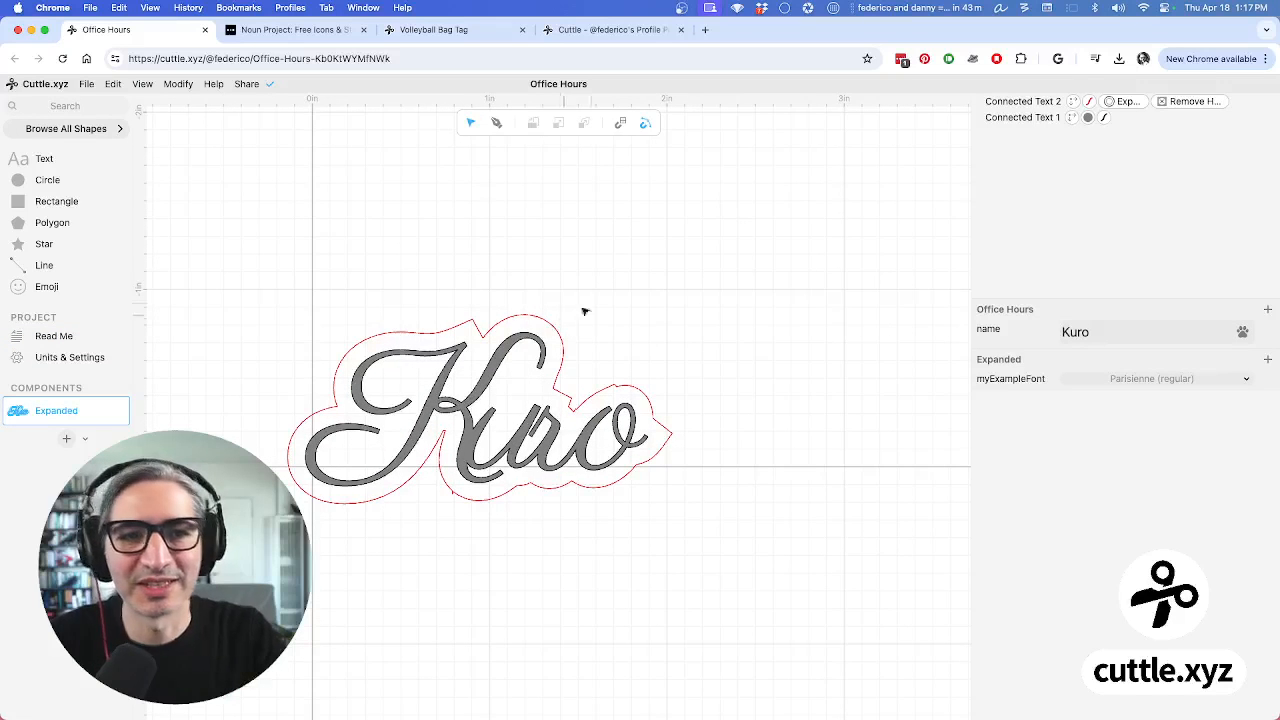
pyautogui.click(1138, 378)
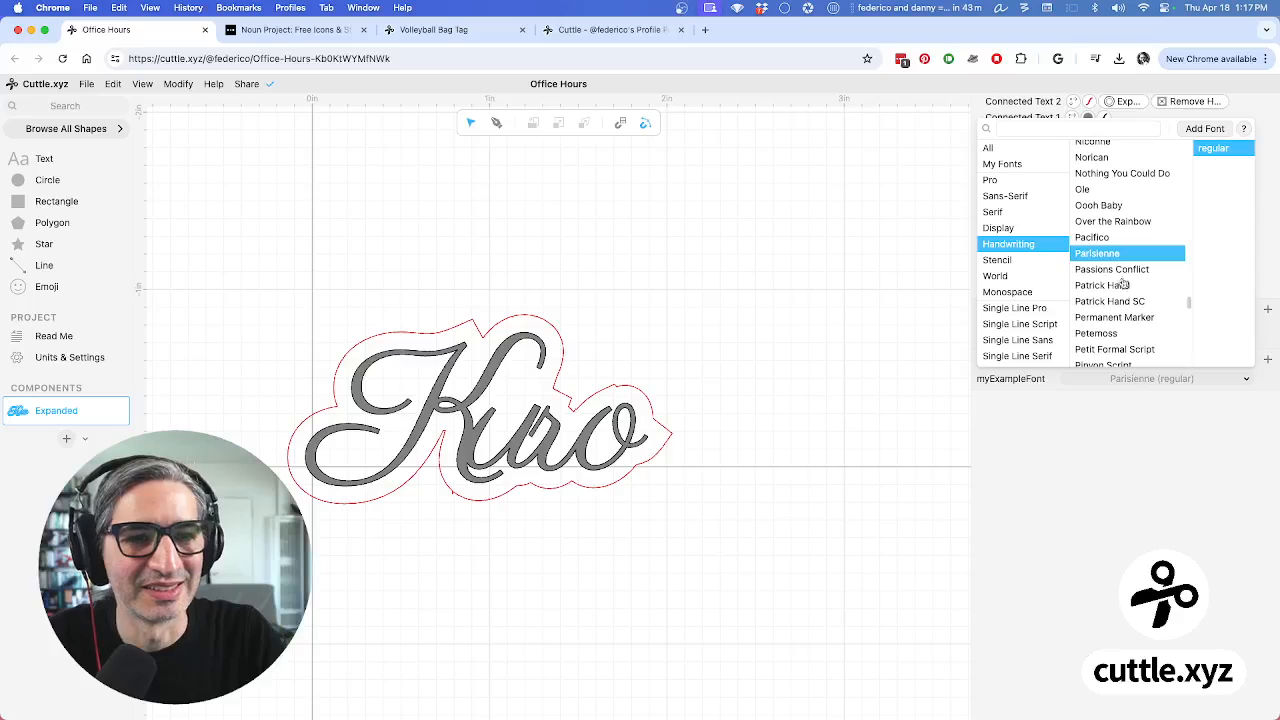
pyautogui.scroll(3, 1127, 176)
pyautogui.click(1120, 175)
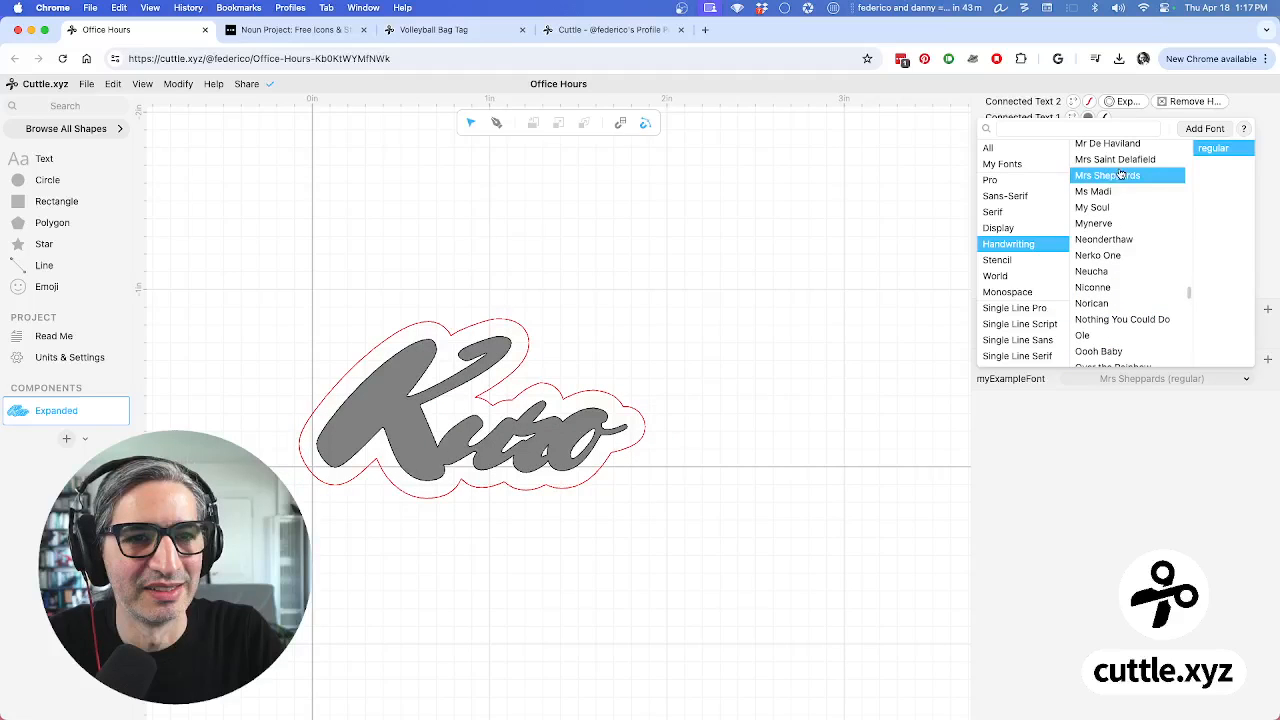
pyautogui.click(1026, 181)
pyautogui.click(1051, 197)
pyautogui.click(1107, 187)
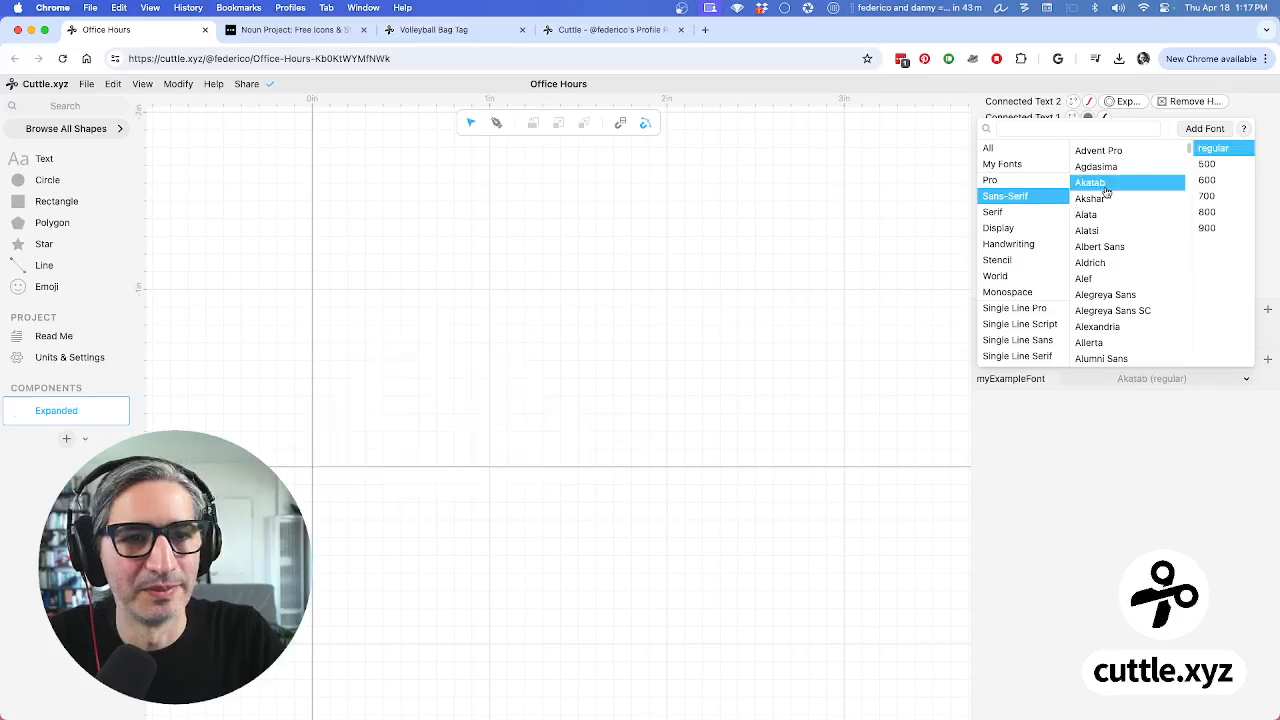
pyautogui.click(1094, 218)
pyautogui.click(1101, 246)
pyautogui.click(1103, 264)
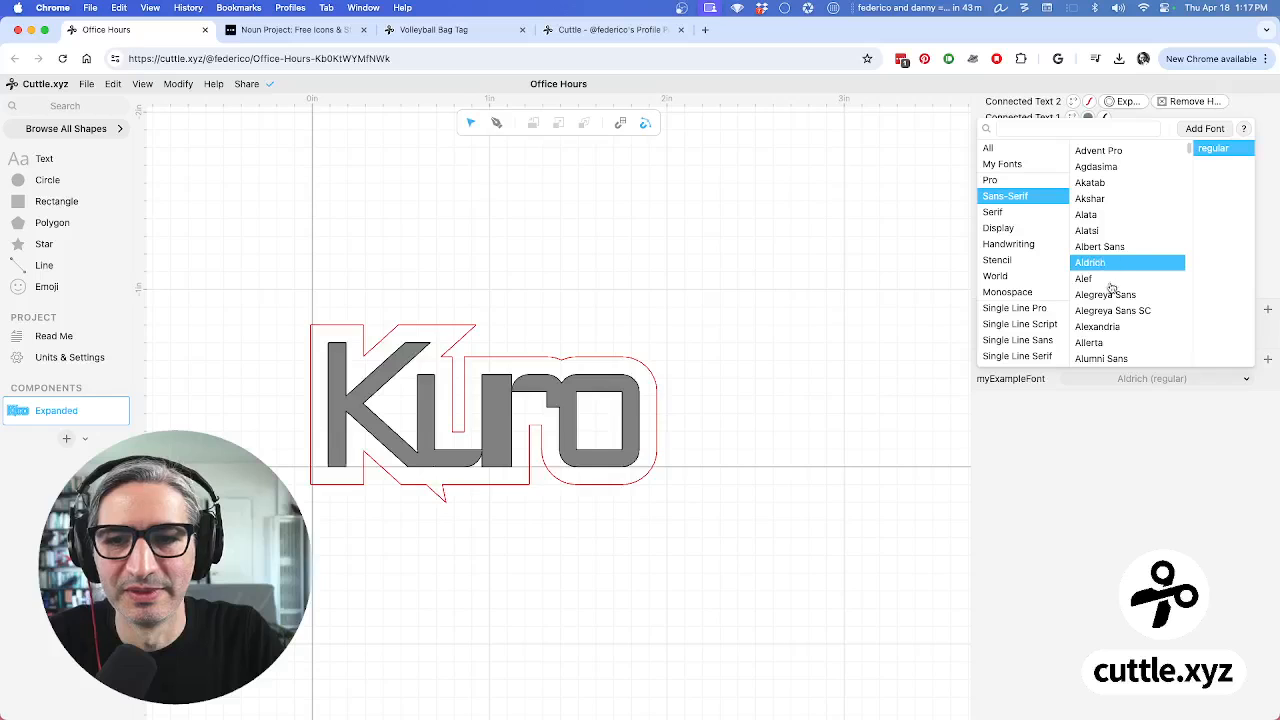
pyautogui.click(1113, 312)
pyautogui.click(1115, 324)
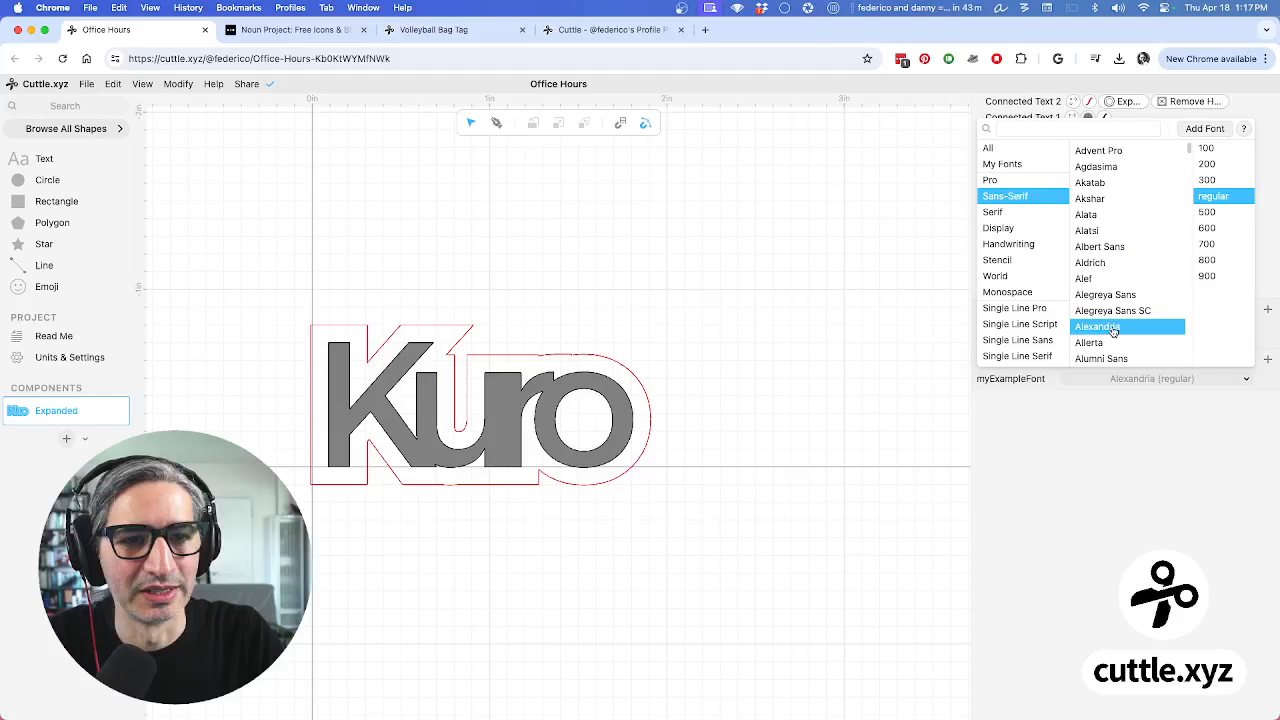
pyautogui.click(843, 421)
# Set the Expand offset's join to round so the red cut line gets rounded corners
pyautogui.click(1123, 103)
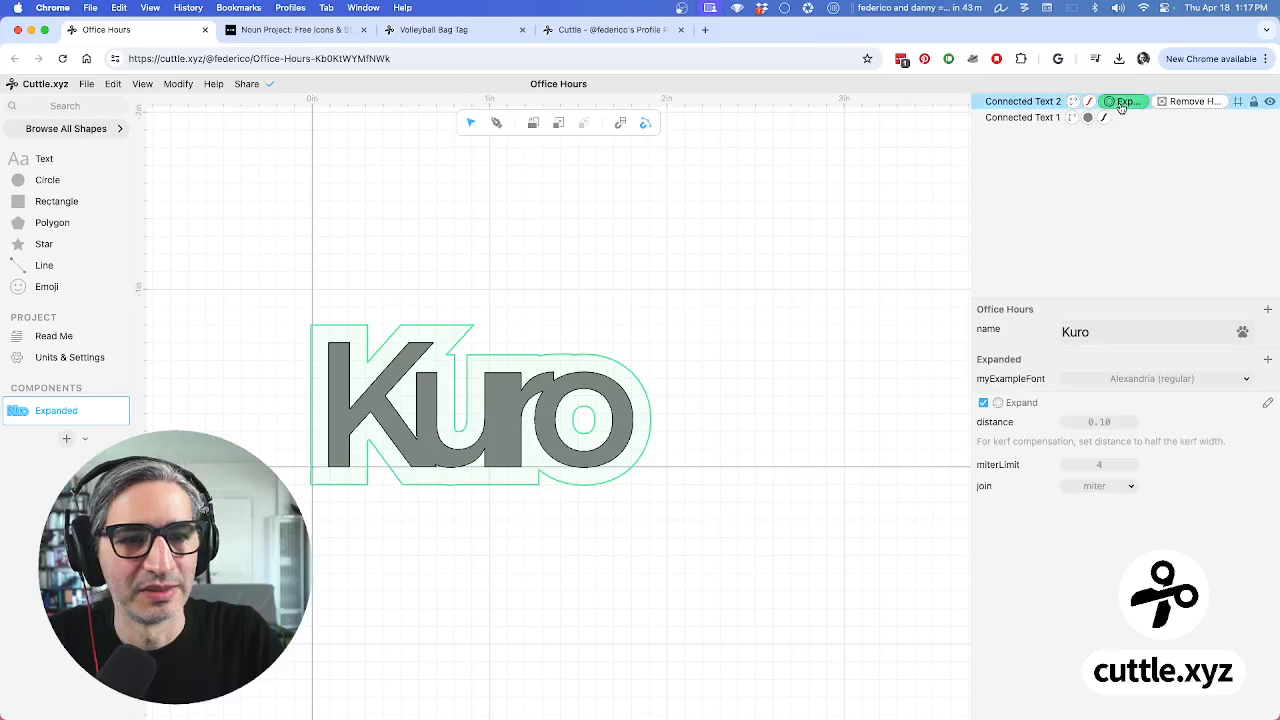
pyautogui.click(1120, 486)
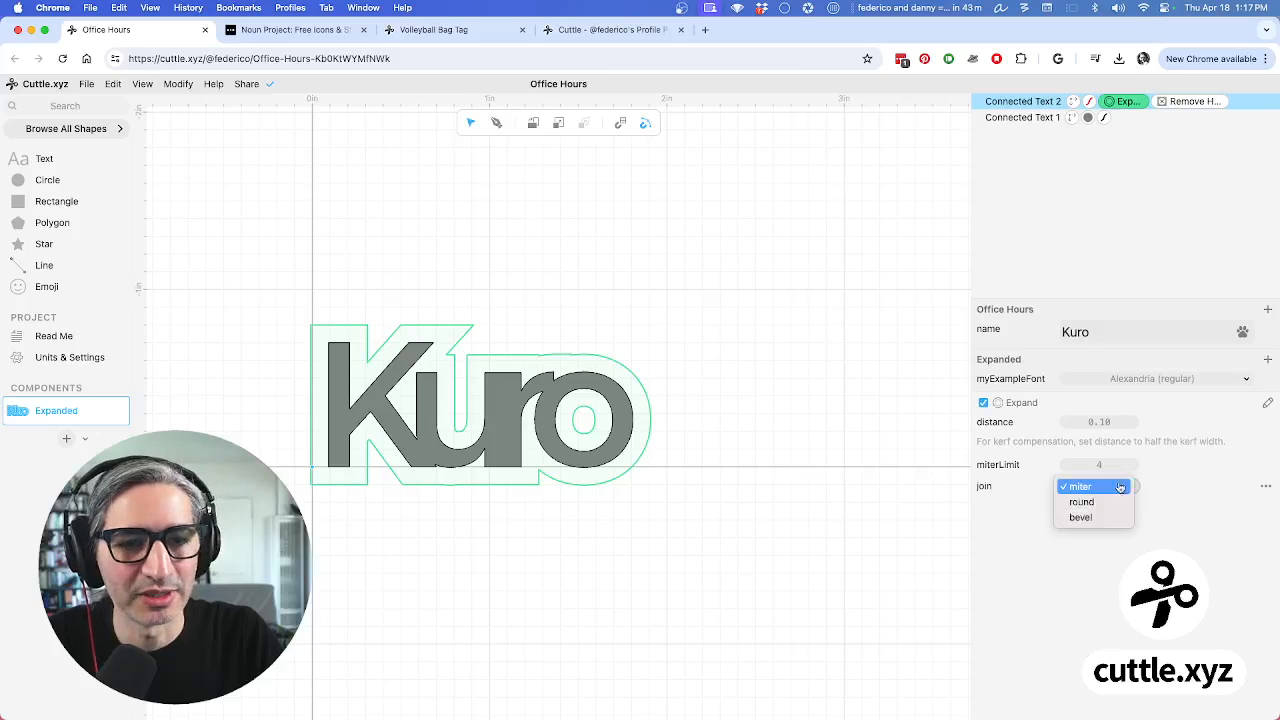
pyautogui.click(1099, 503)
pyautogui.click(896, 508)
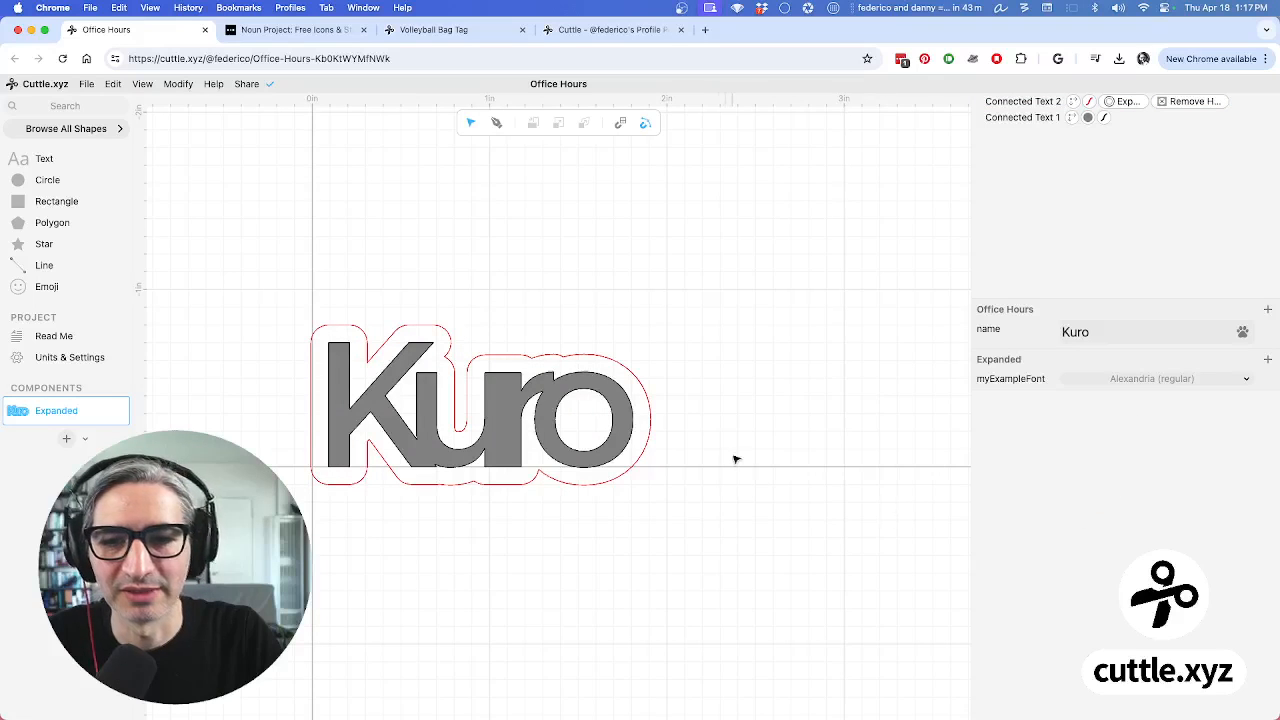
pyautogui.scroll(5, 720, 471)
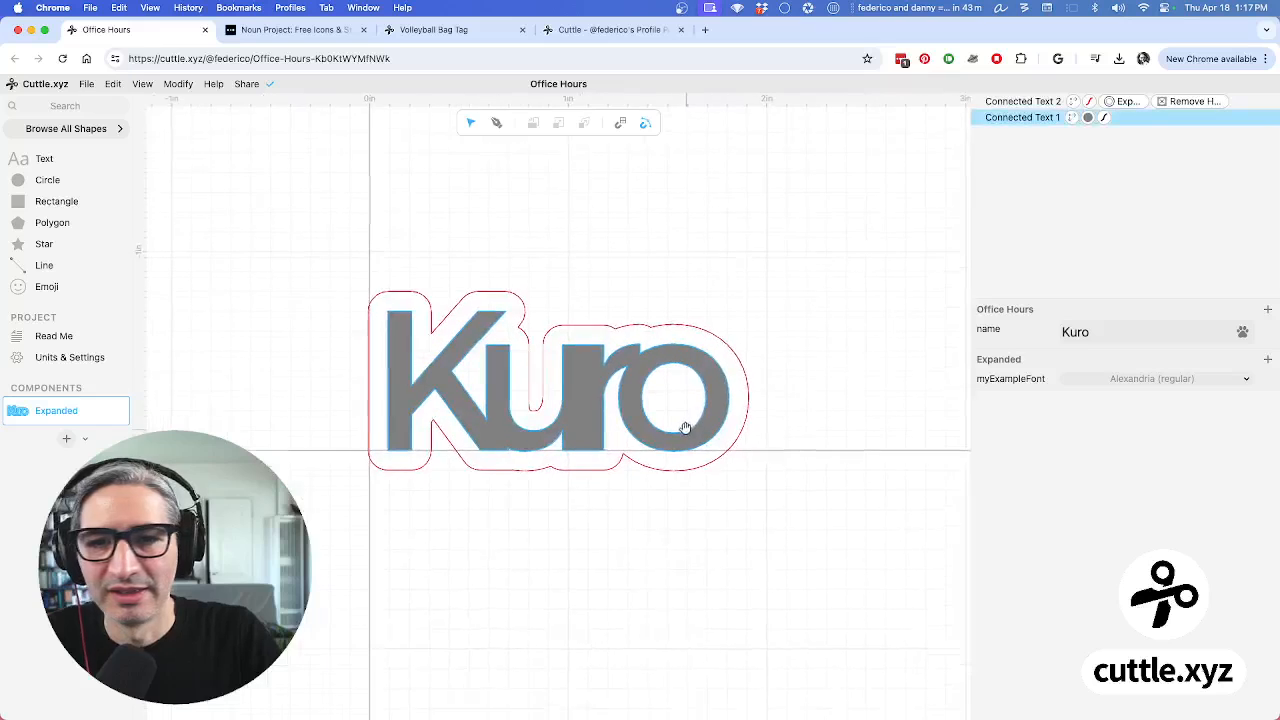
# Replace the name Kuro with Toby in the name parameter
pyautogui.doubleClick(1128, 326)
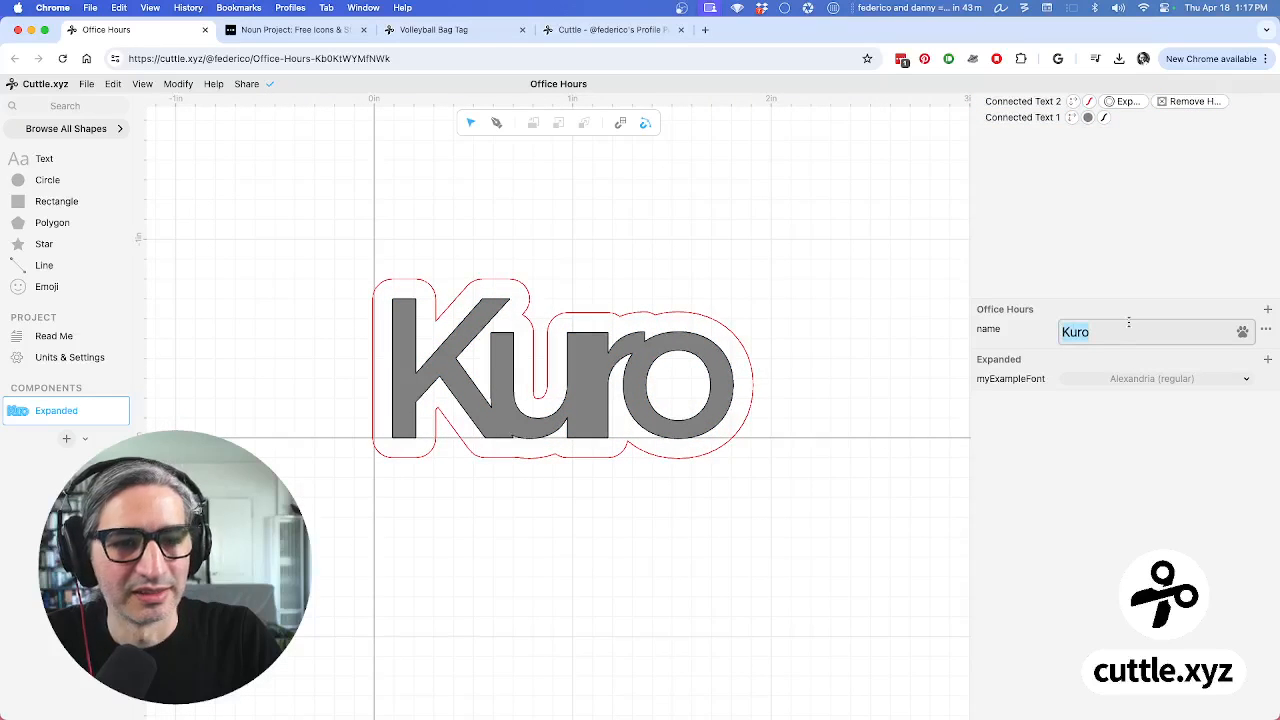
pyautogui.write('Shiro')
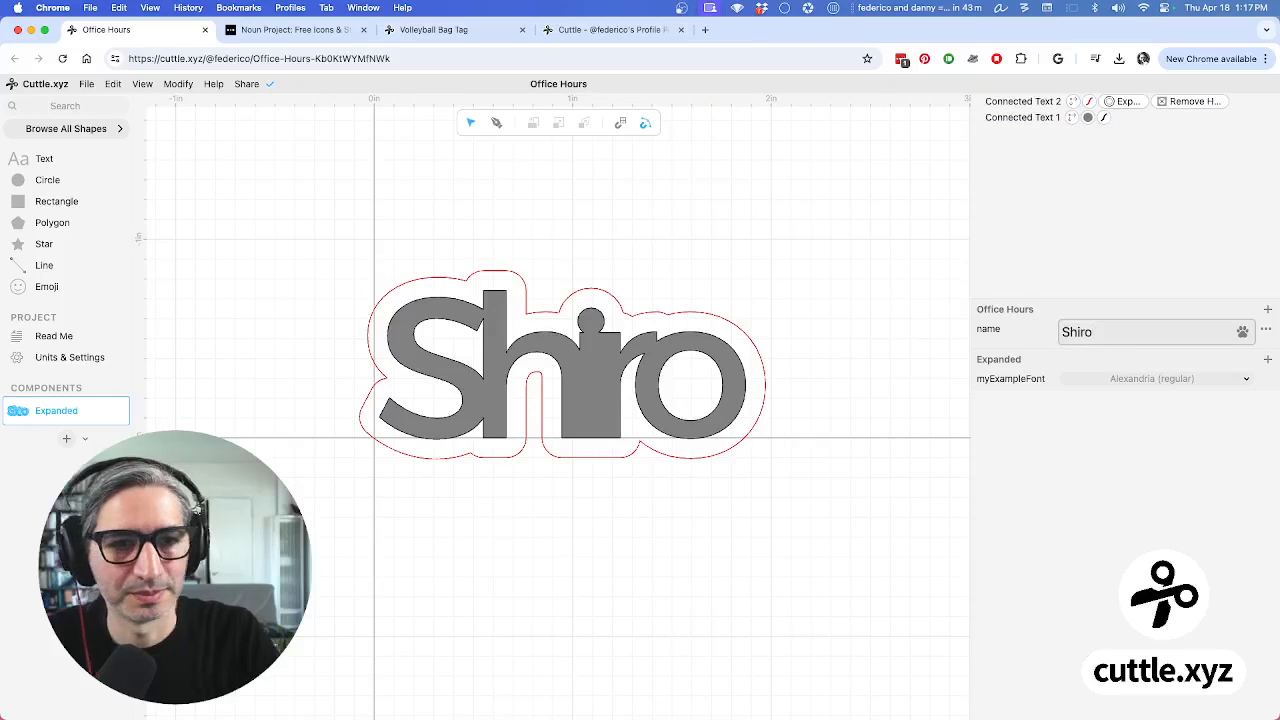
pyautogui.press('BackSpace')
pyautogui.press('BackSpace')
pyautogui.press('BackSpace')
pyautogui.press('BackSpace')
pyautogui.press('BackSpace')
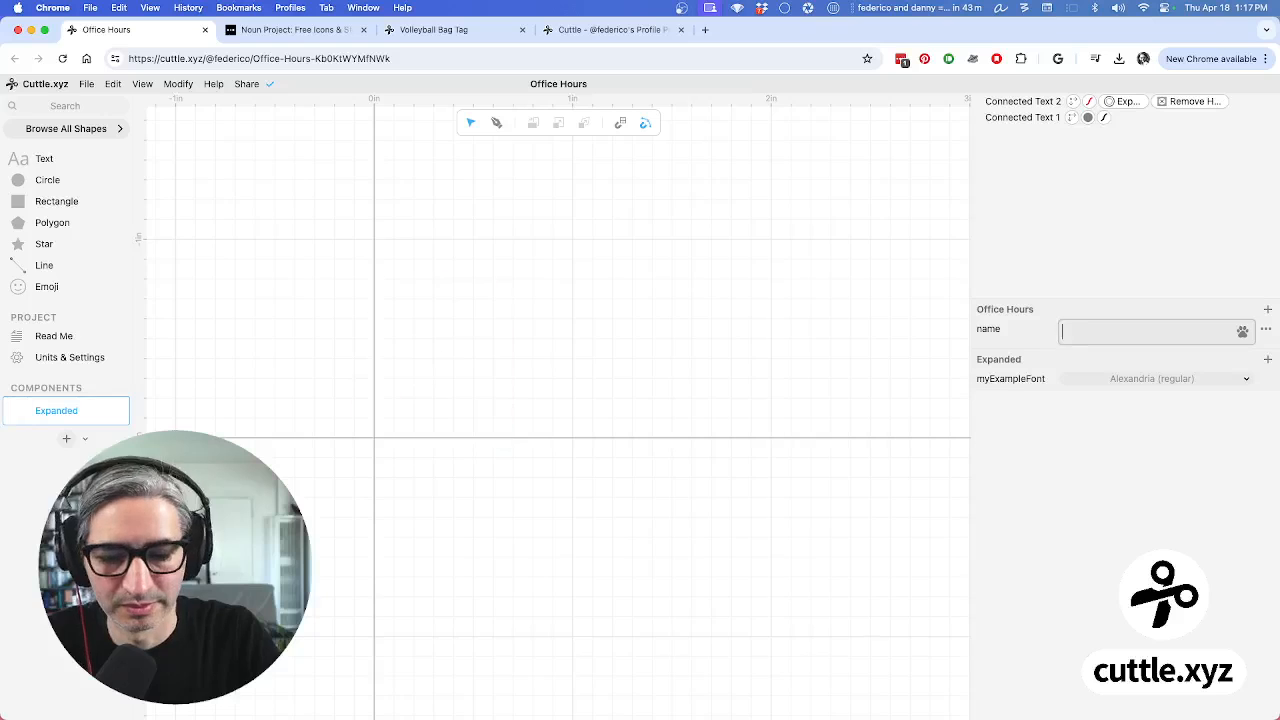
pyautogui.write('Toby')
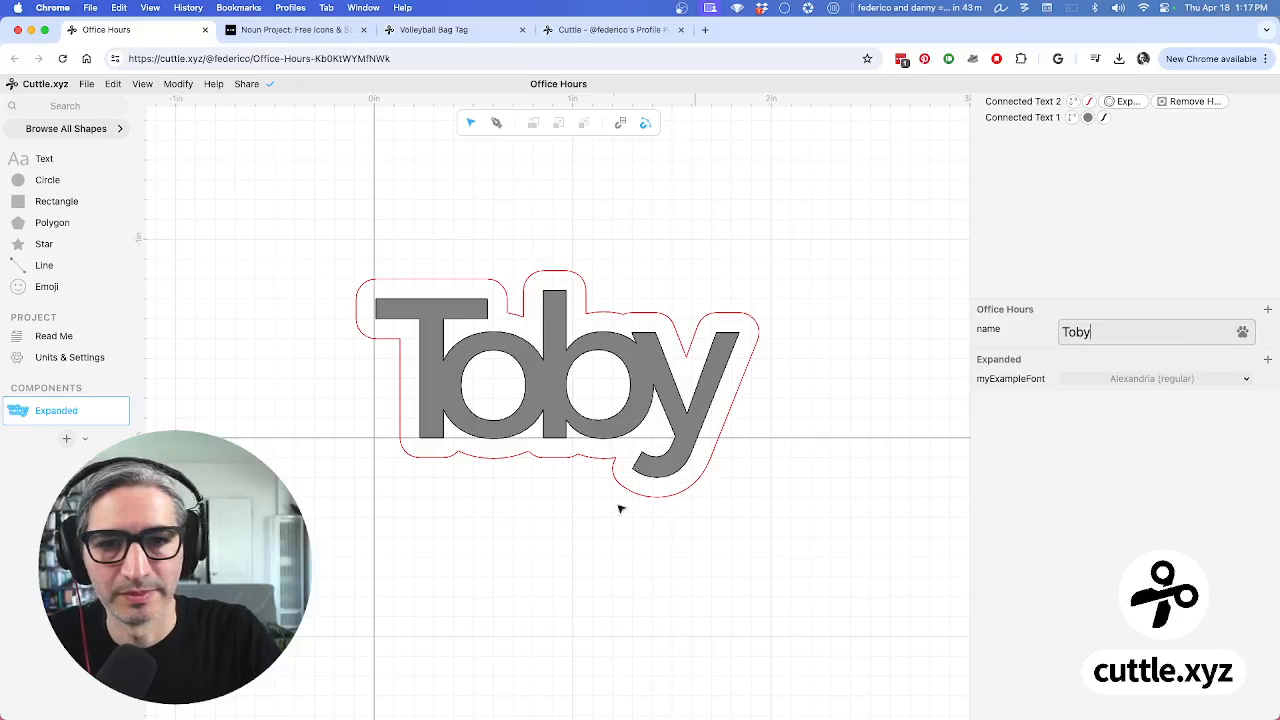
pyautogui.click(687, 533)
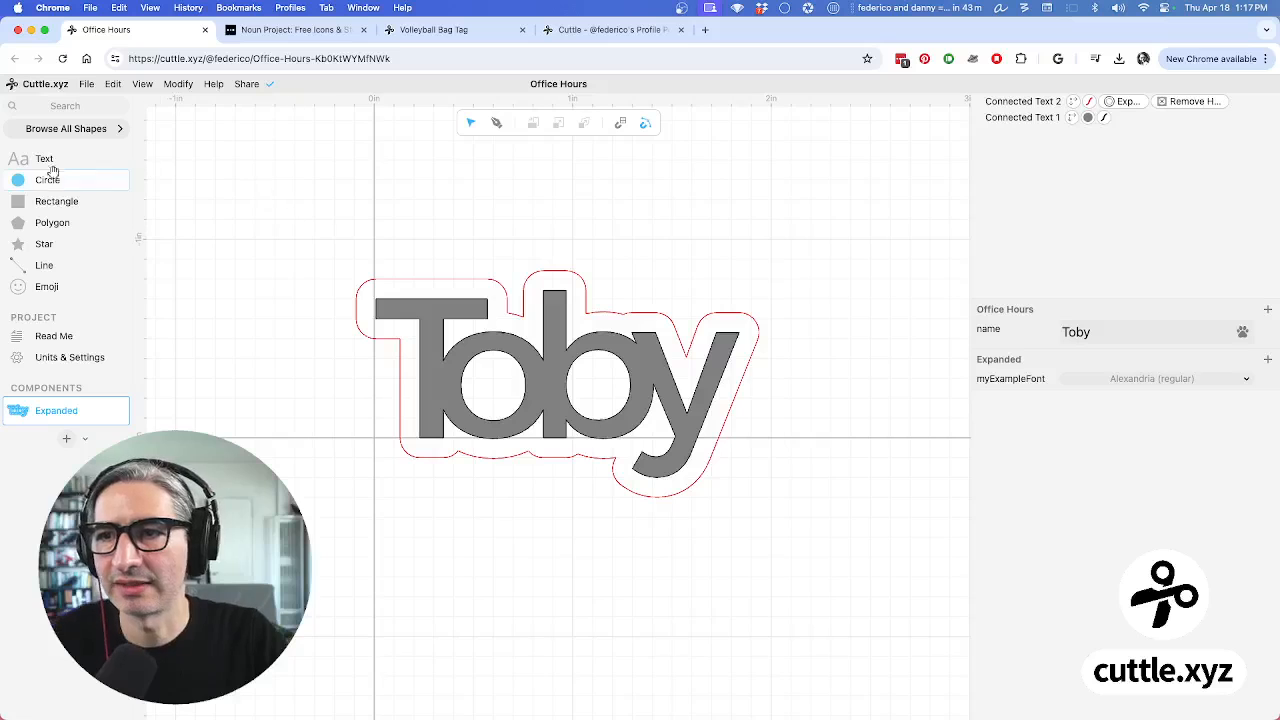
# Add Circle 1 at 0.27 scale and place it at the tag's top-left corner
pyautogui.moveTo(18, 176); pyautogui.dragTo(376, 279)
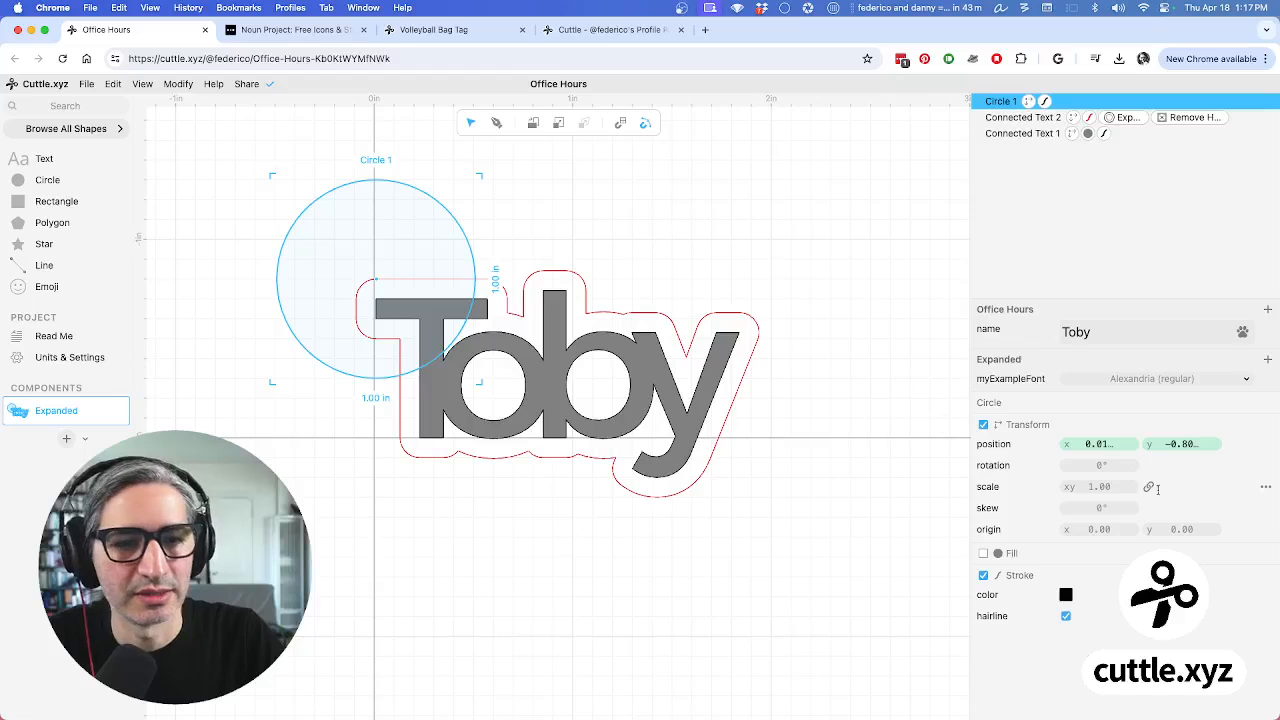
pyautogui.moveTo(1112, 486); pyautogui.dragTo(957, 482)
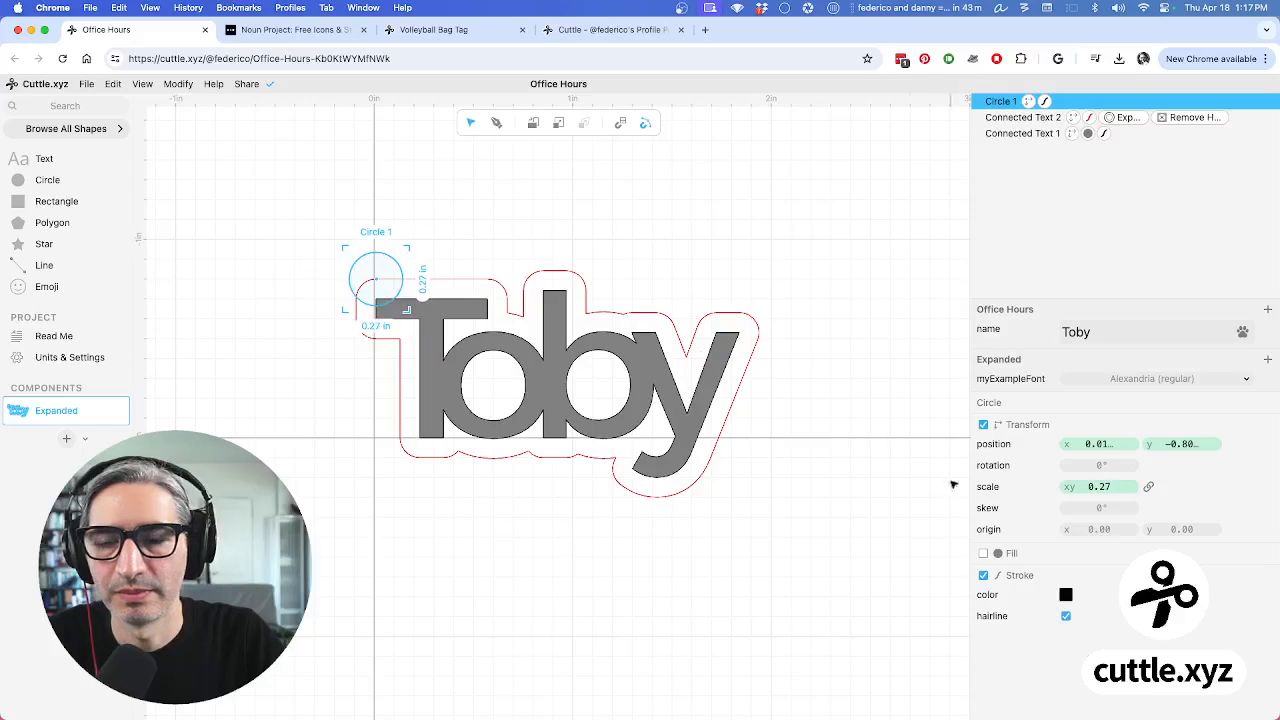
pyautogui.moveTo(378, 281); pyautogui.dragTo(353, 272)
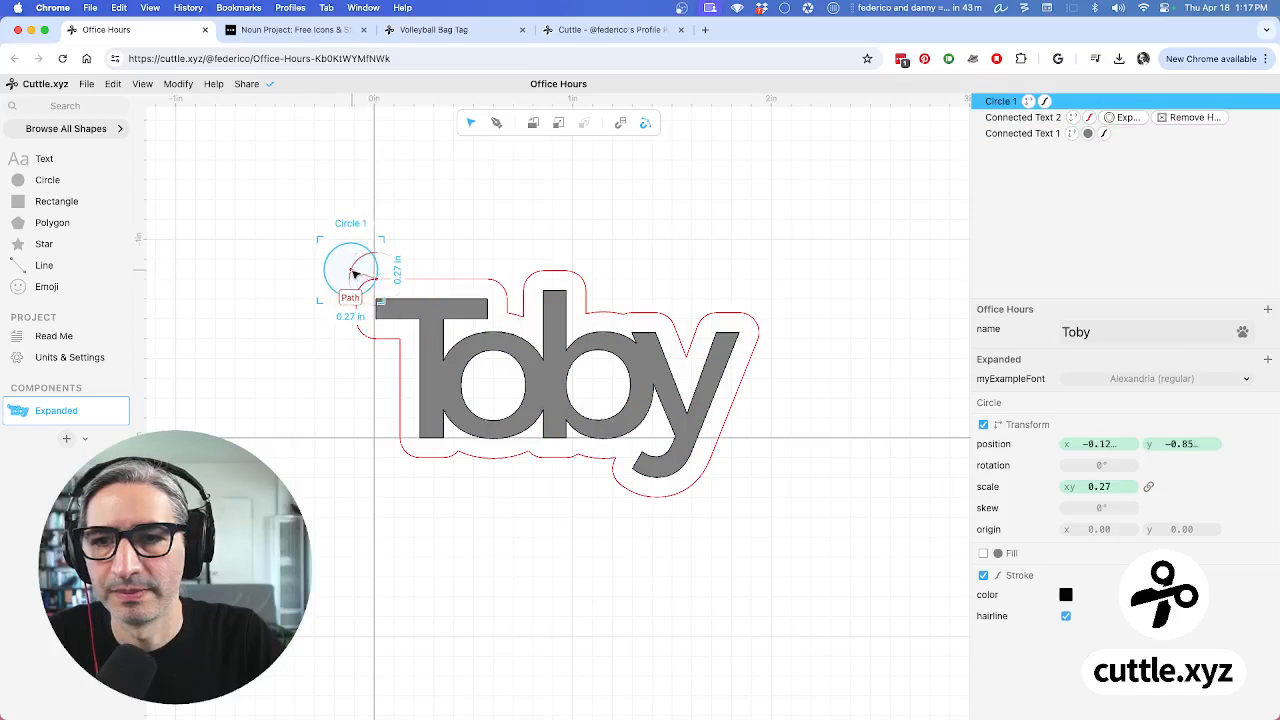
pyautogui.click(427, 247)
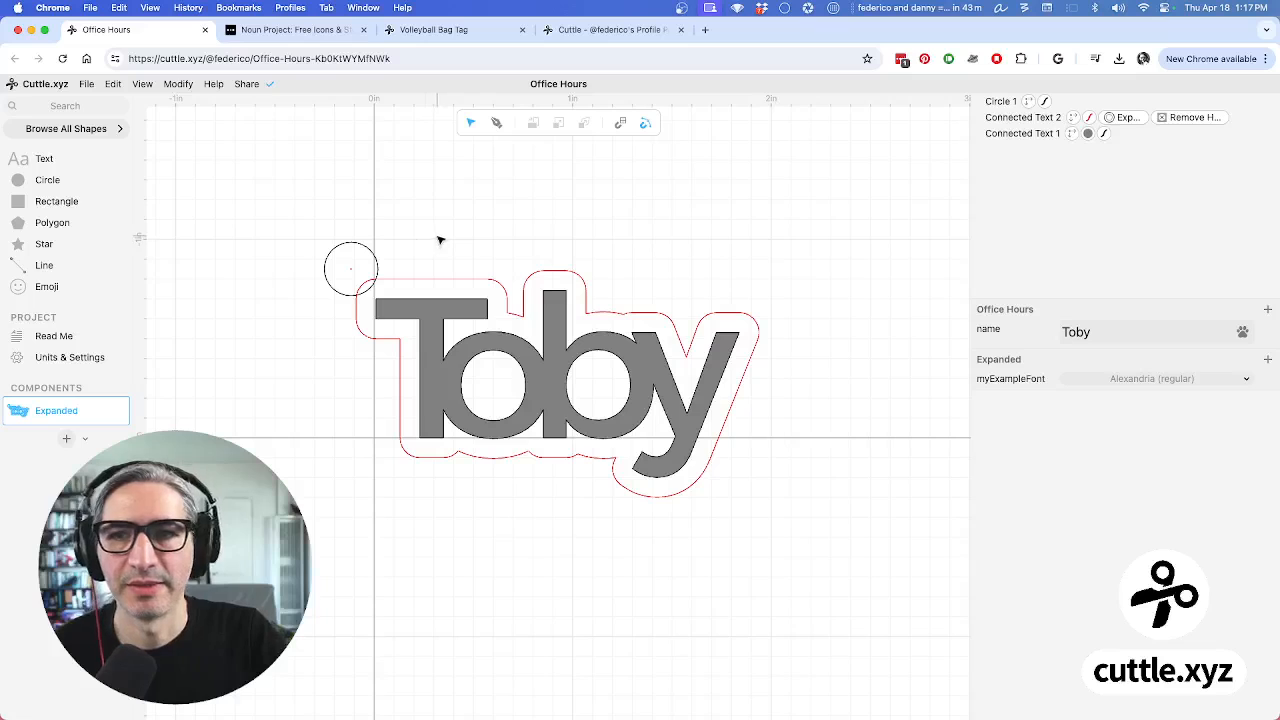
pyautogui.click(345, 255)
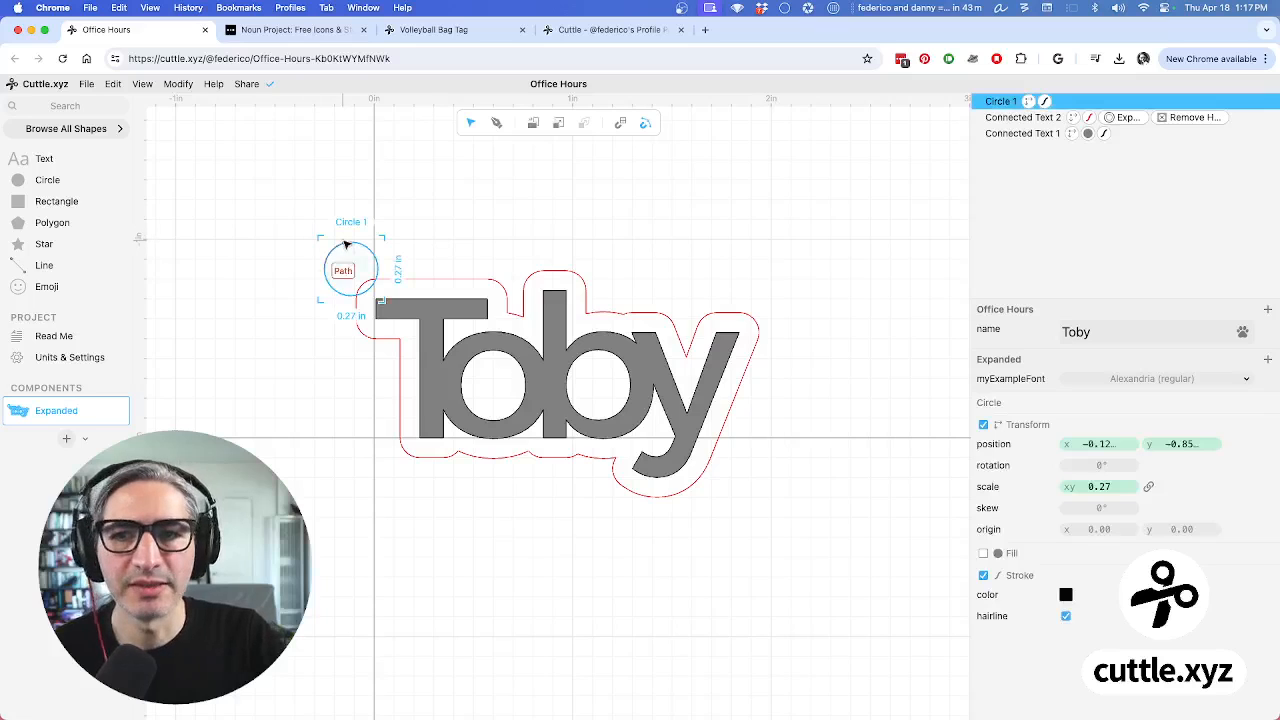
pyautogui.click(178, 85)
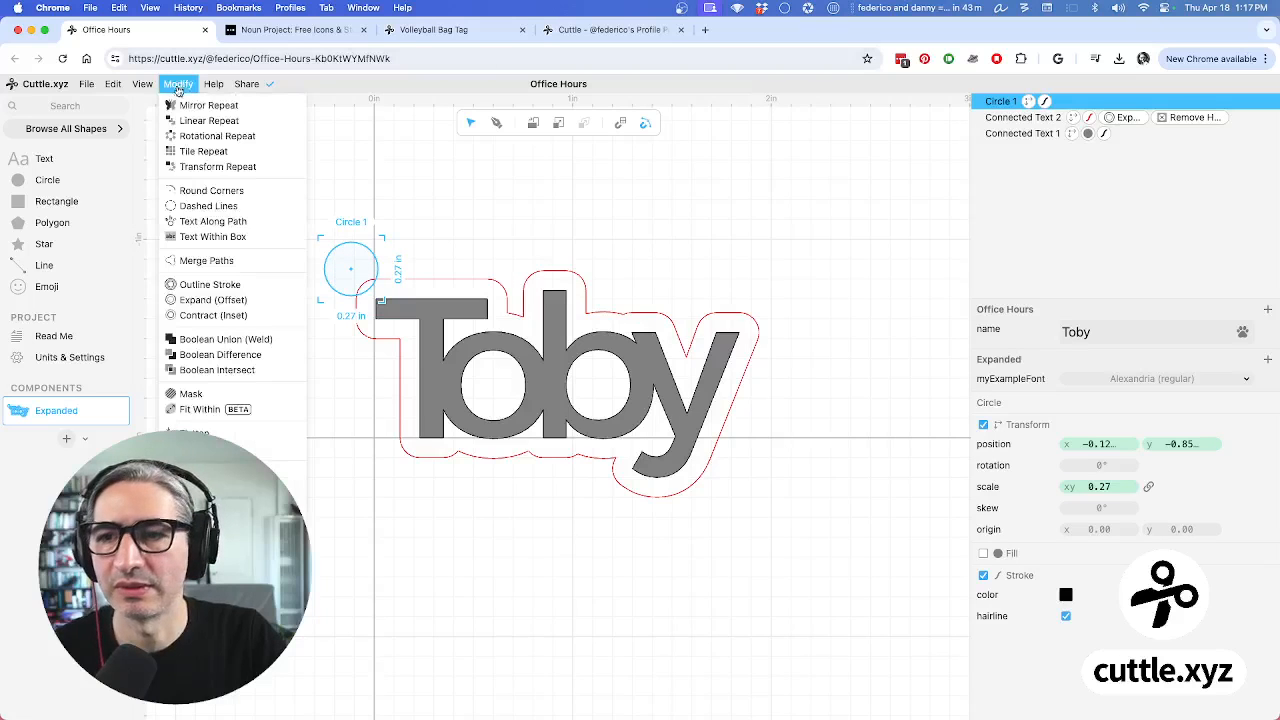
# Apply an Outline Stroke modifier to Circle 1, turning it into a ring
pyautogui.click(218, 287)
pyautogui.click(412, 251)
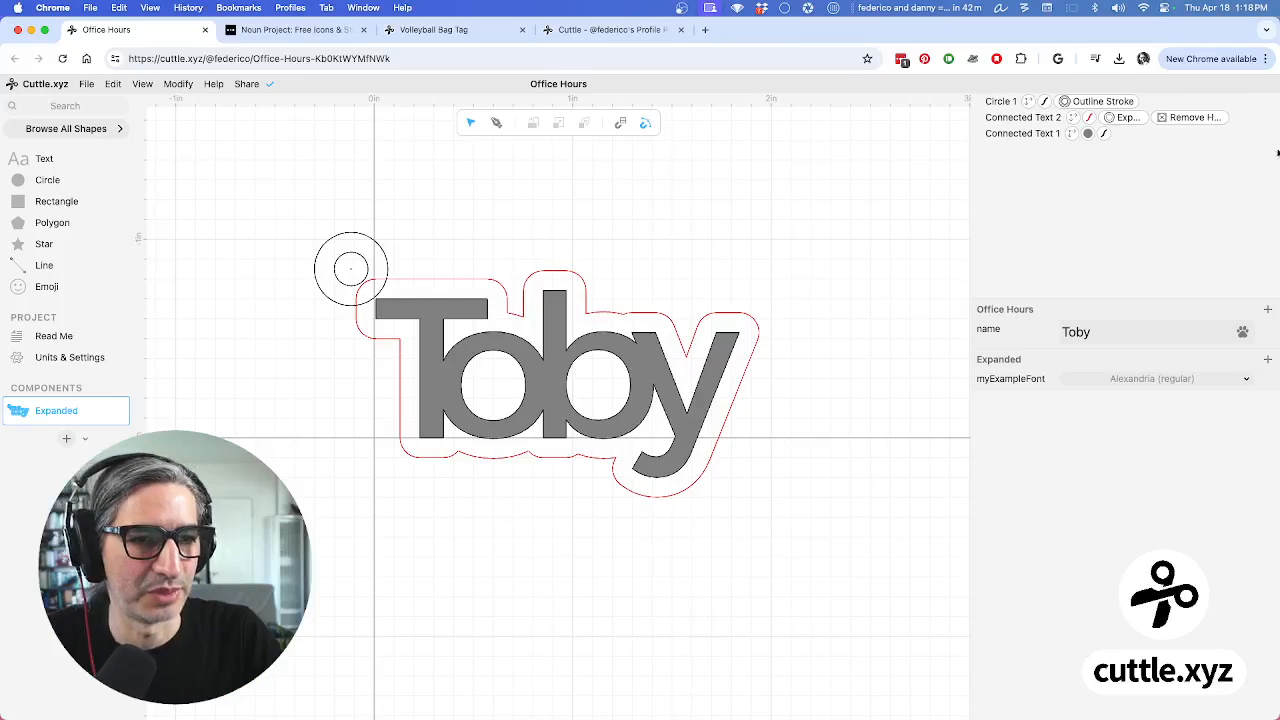
# Add a new Office Hours parameter with value 0.25 and rename it holeSize
pyautogui.click(1266, 310)
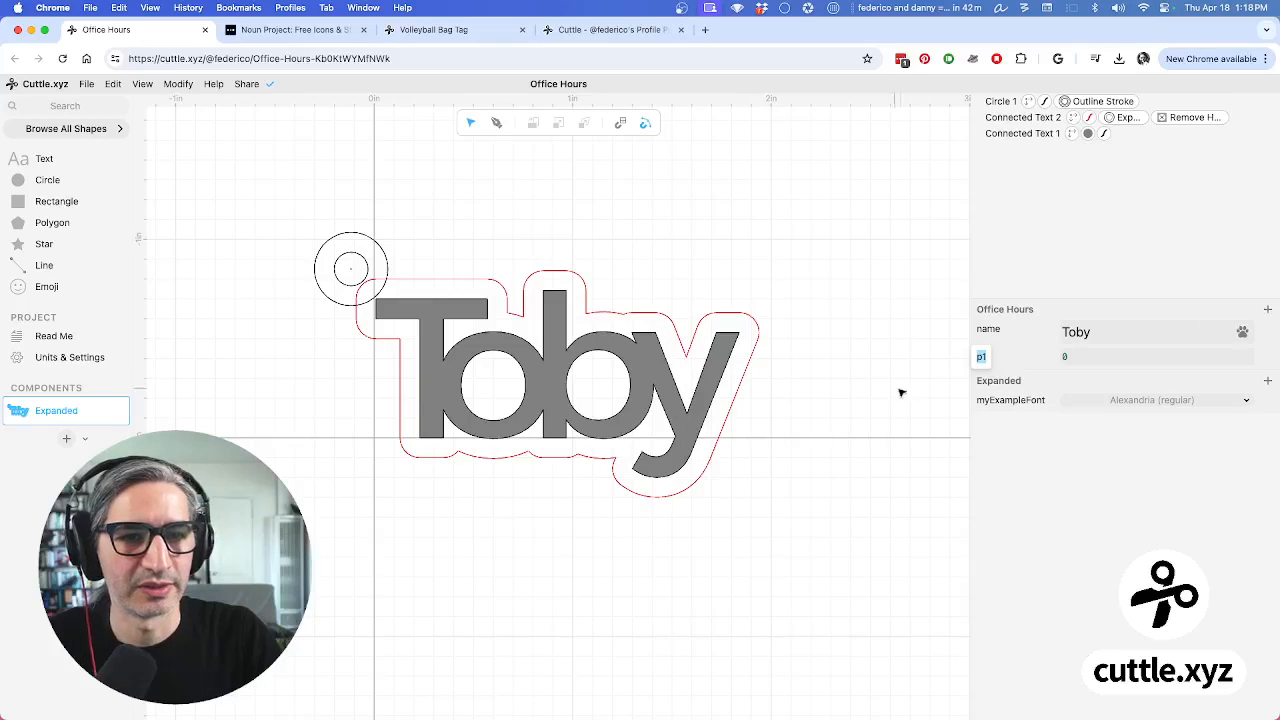
pyautogui.click(1122, 356)
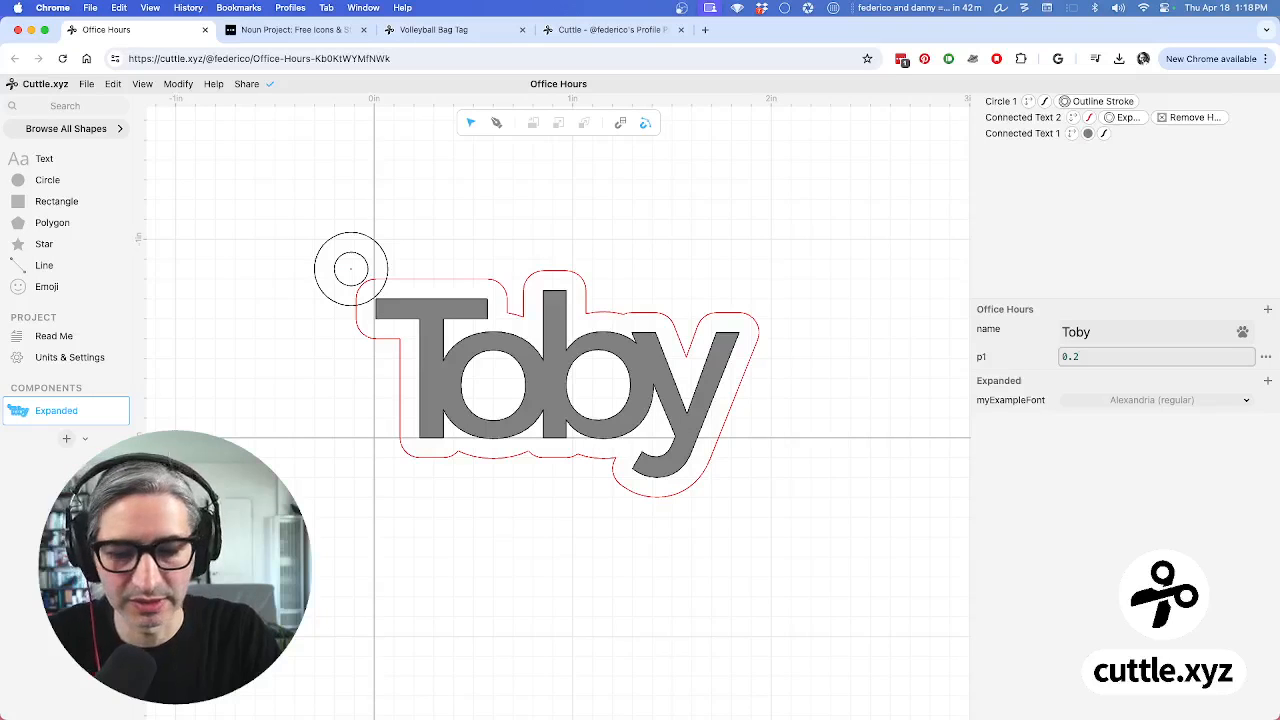
pyautogui.write('.2')
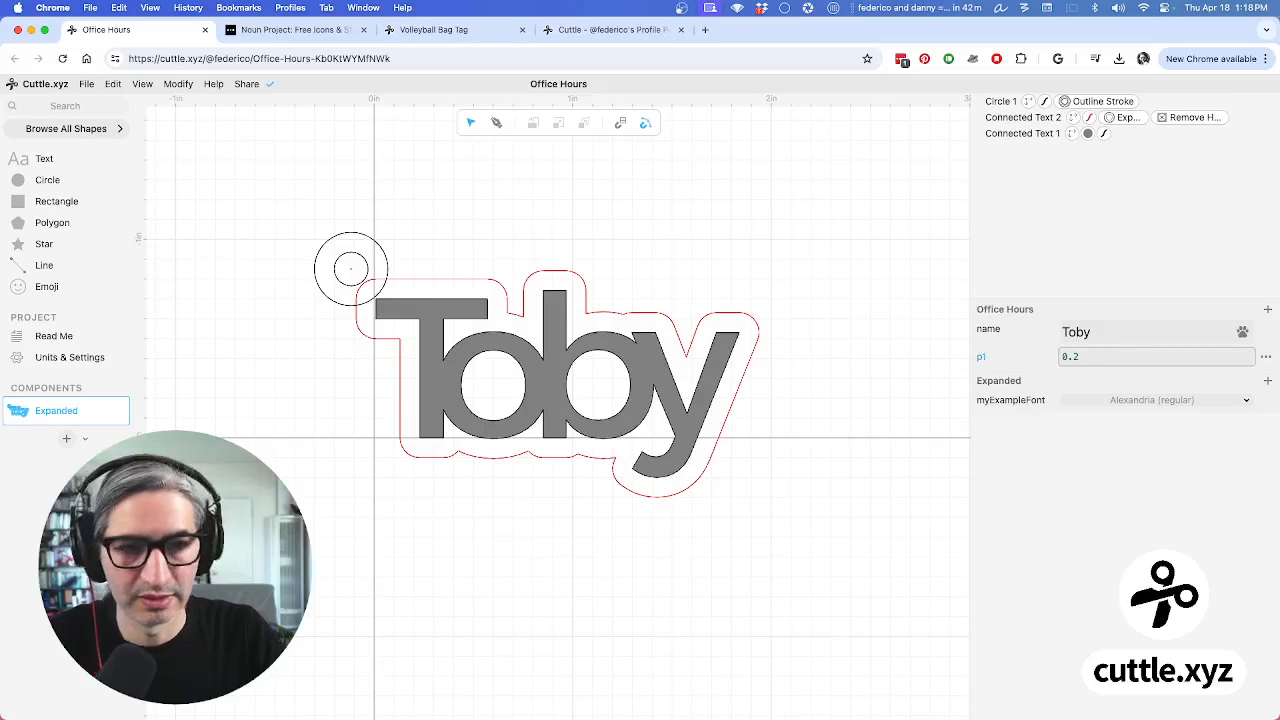
pyautogui.write('5')
pyautogui.click(903, 341)
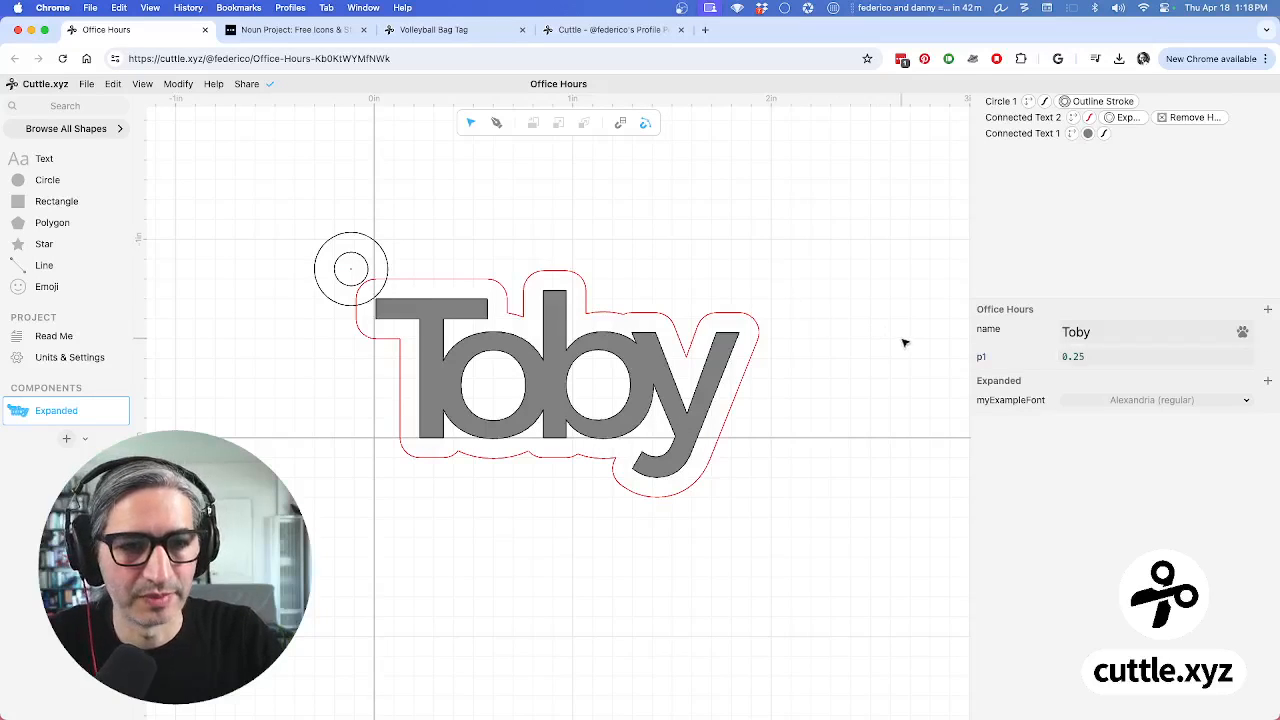
pyautogui.doubleClick(983, 358)
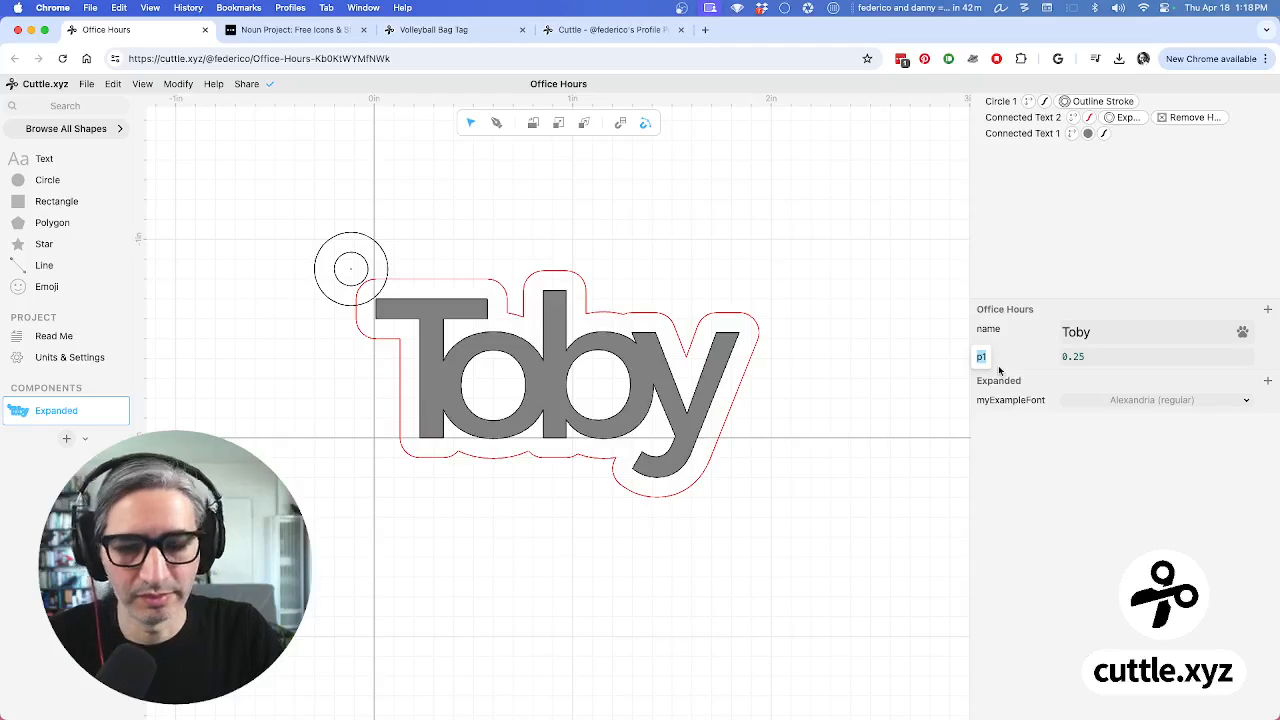
pyautogui.write('hole')
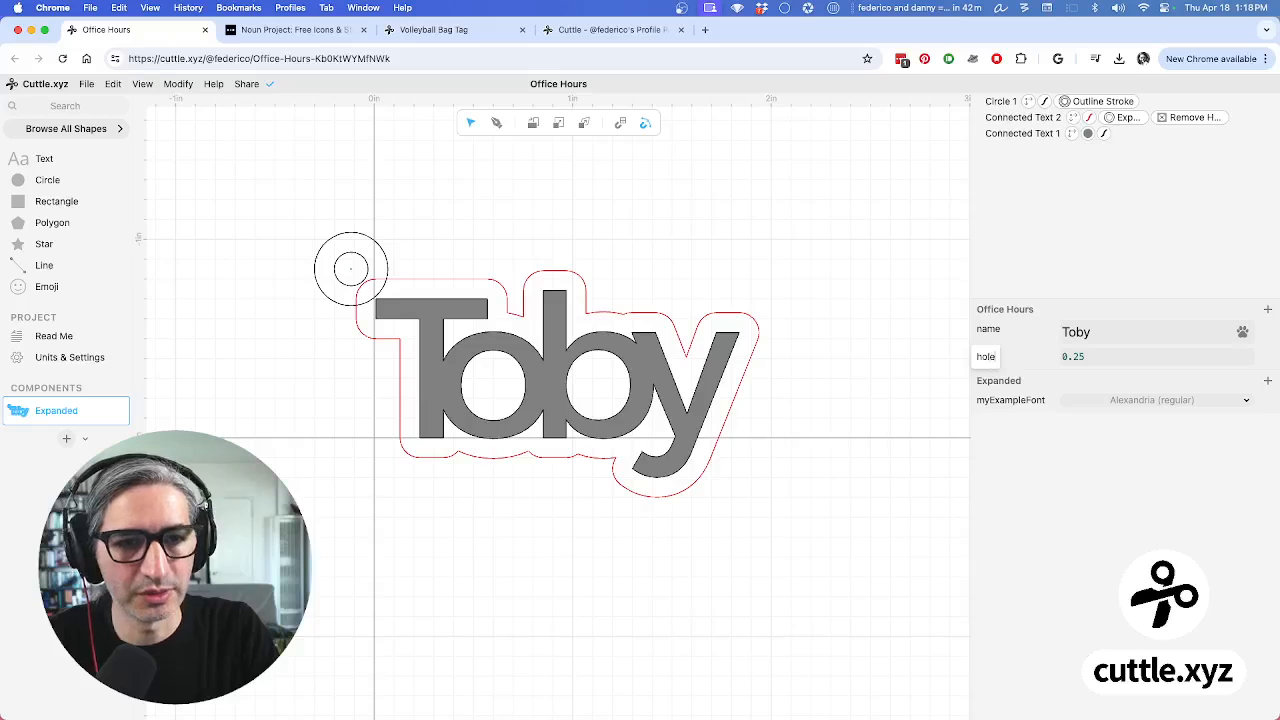
pyautogui.write('Size')
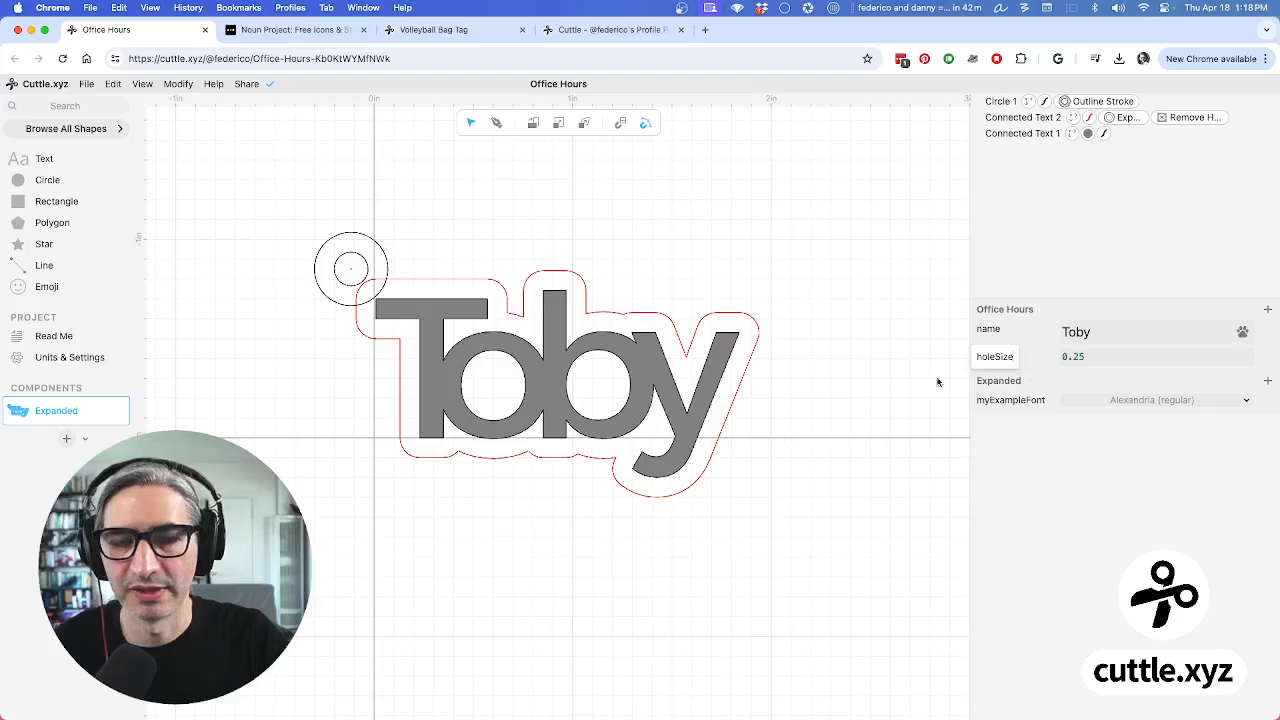
pyautogui.click(825, 363)
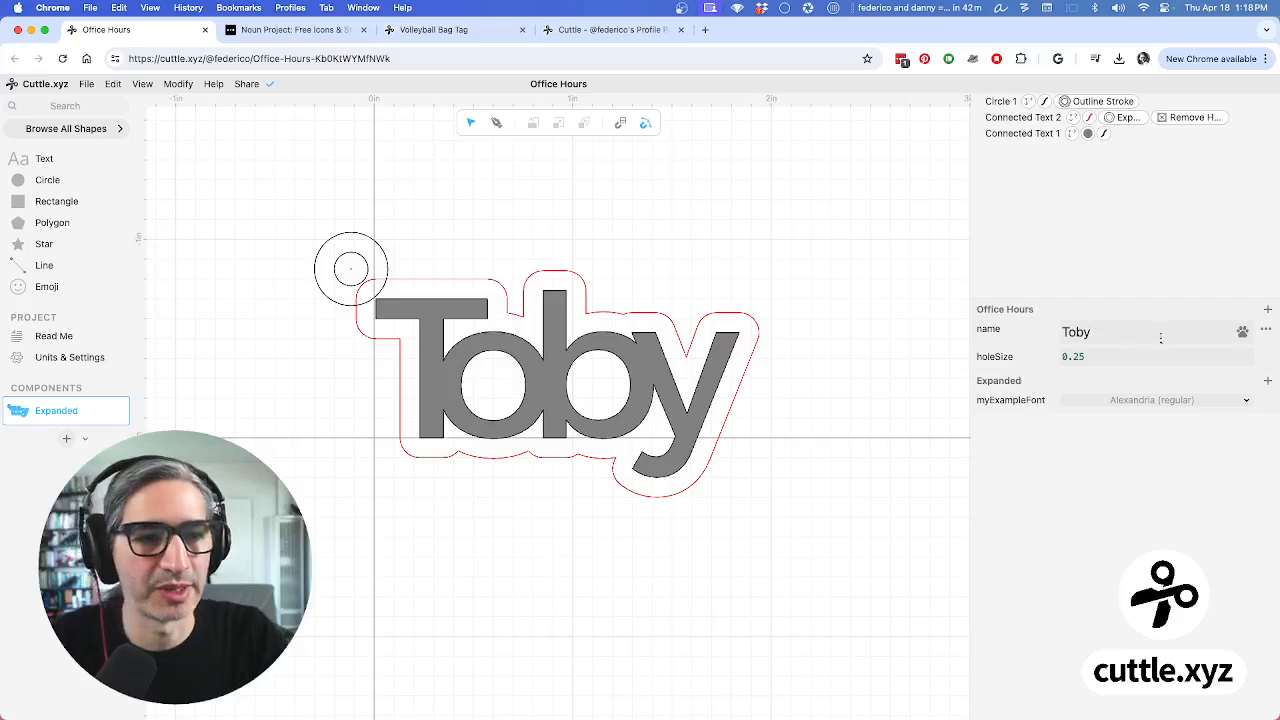
# Attach the comment 'This changes the size of the hole.' to the holeSize parameter
pyautogui.click(1266, 359)
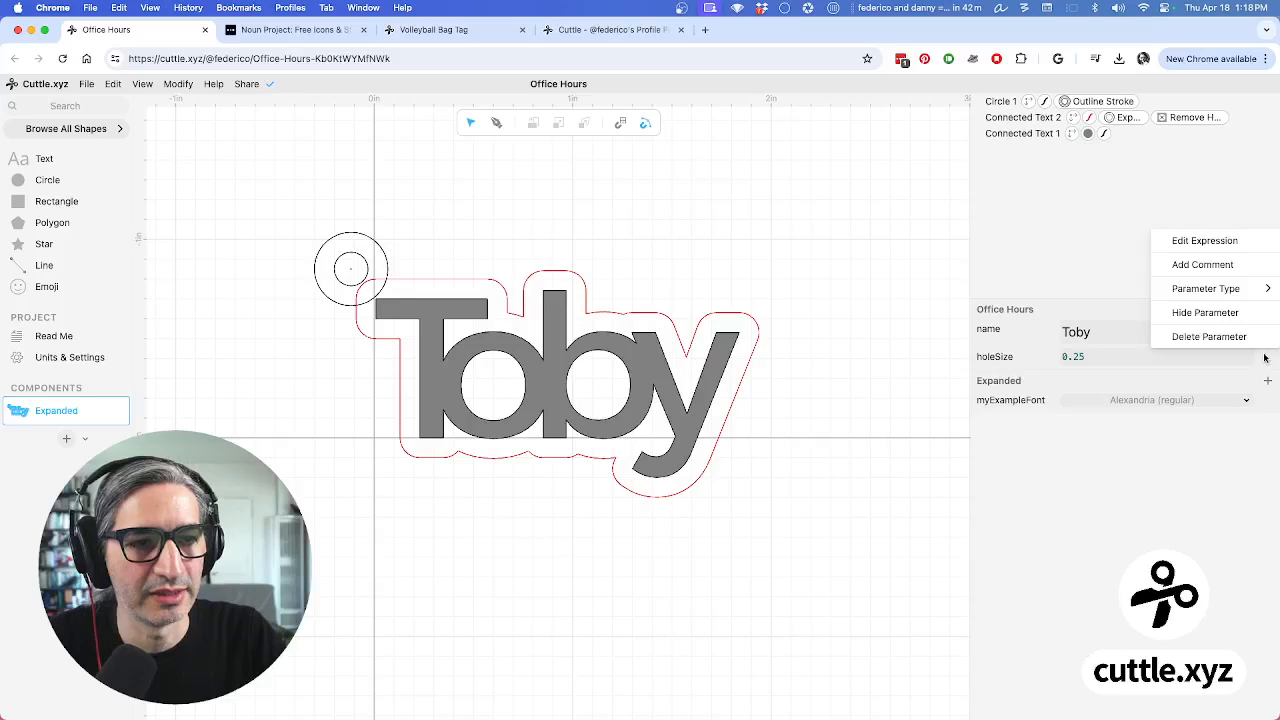
pyautogui.click(894, 305)
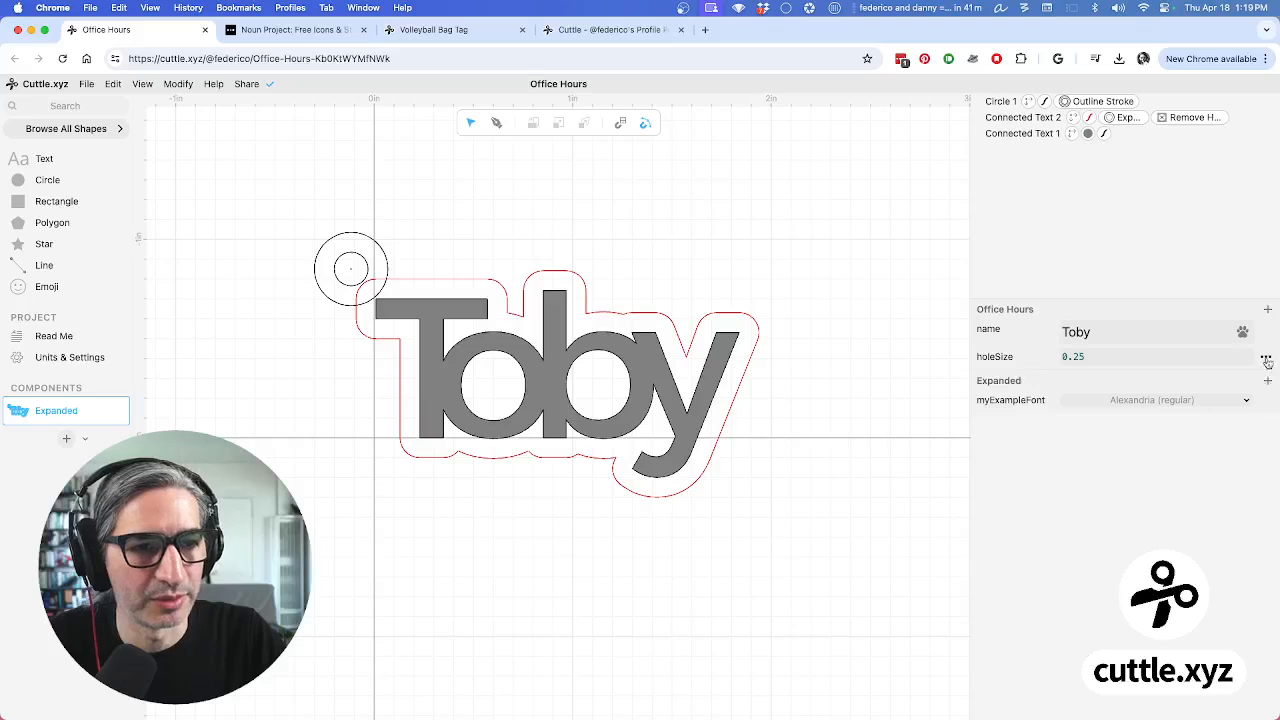
pyautogui.click(1266, 359)
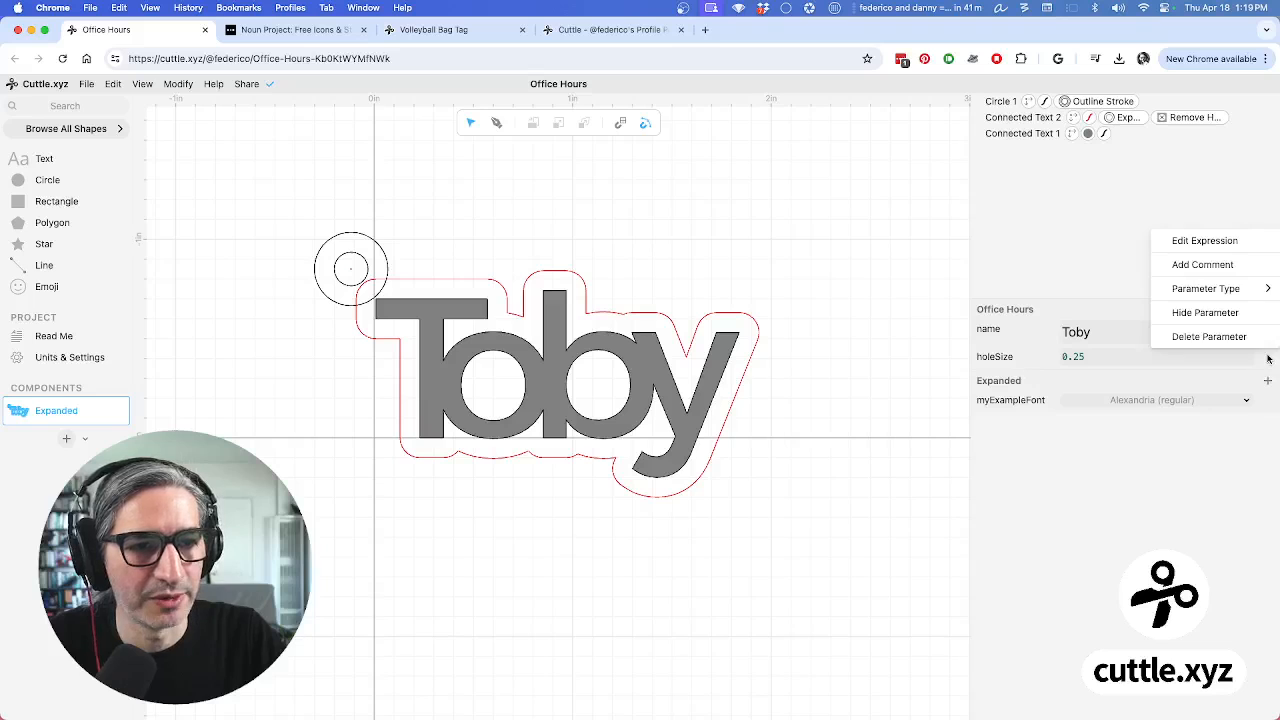
pyautogui.click(1192, 265)
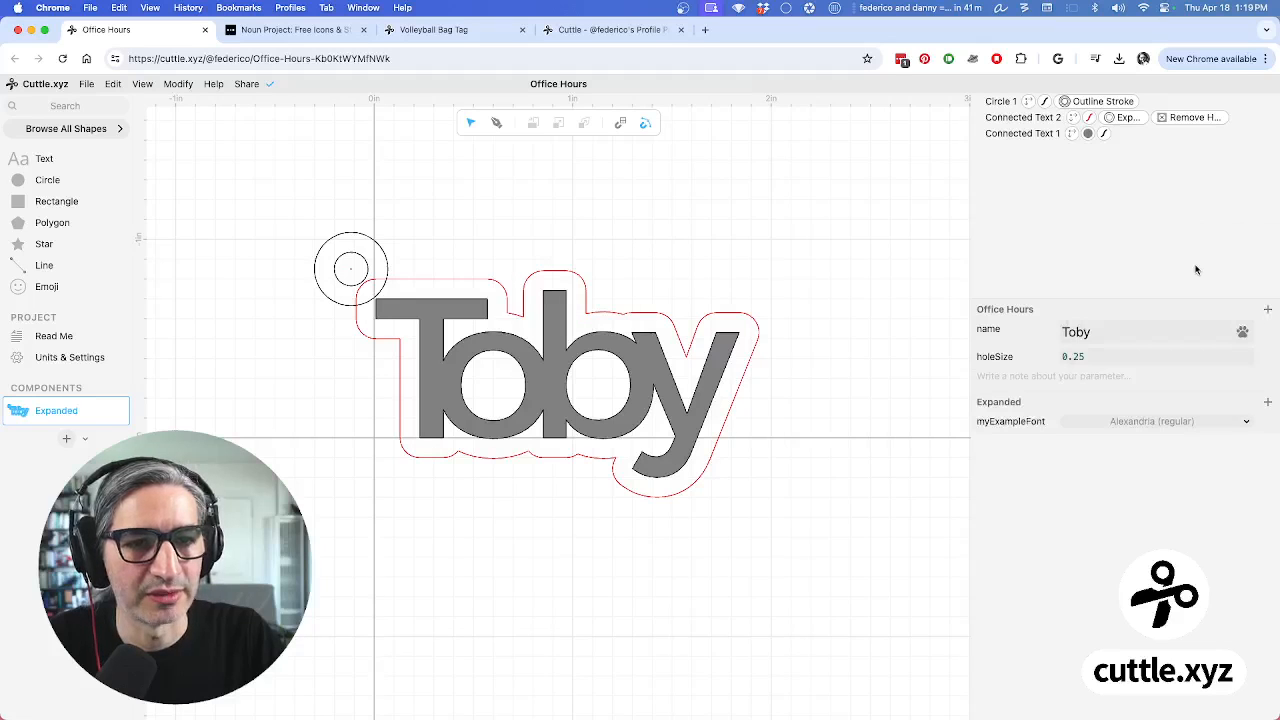
pyautogui.click(1016, 375)
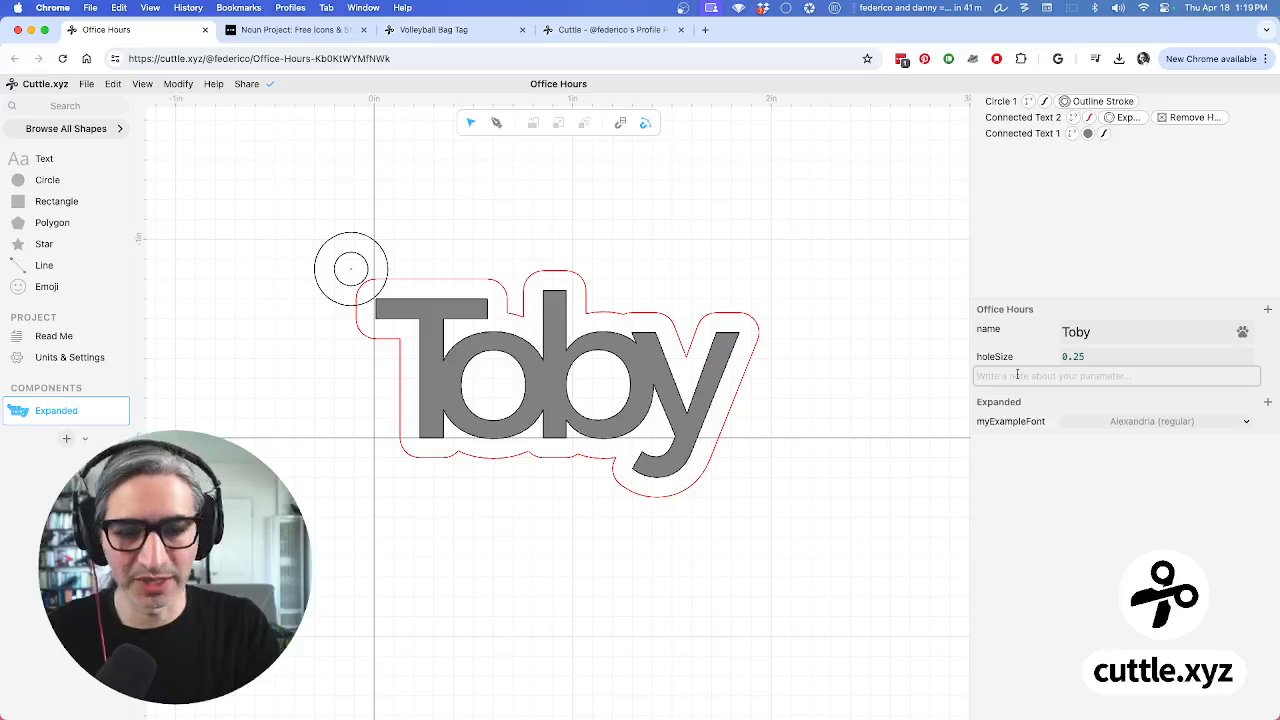
pyautogui.write('This changes the')
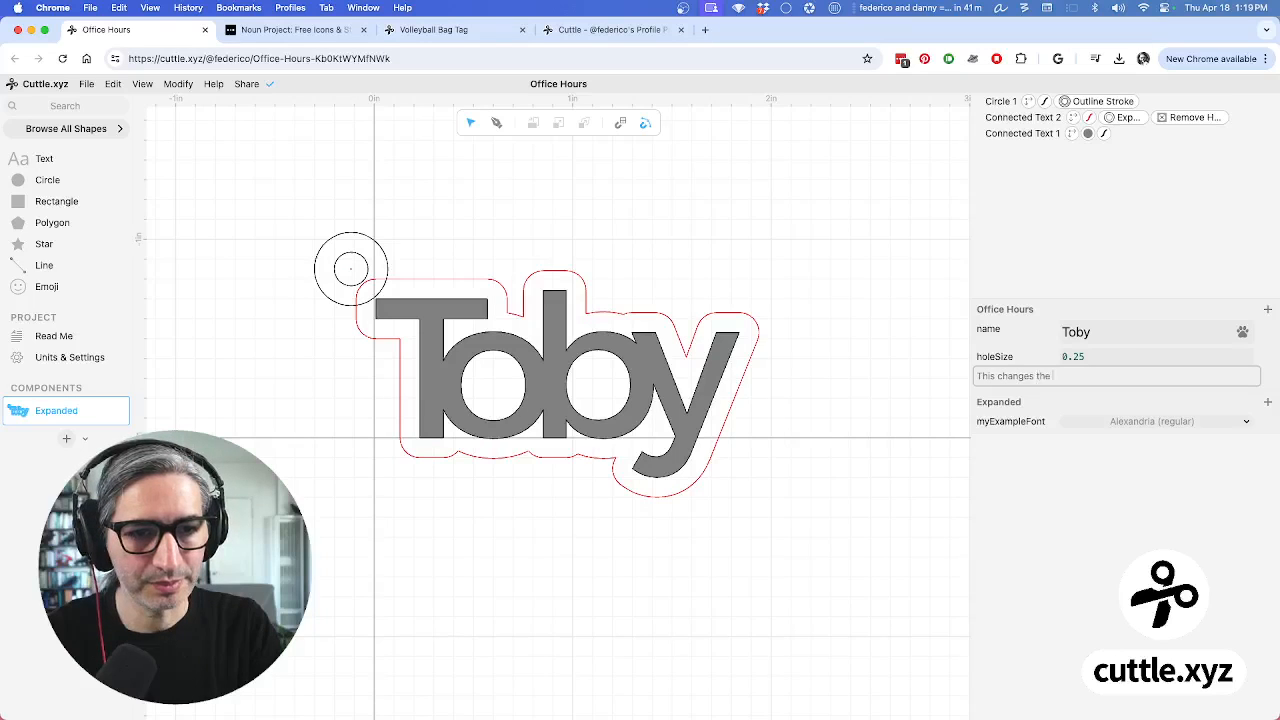
pyautogui.write(' size of the hole.')
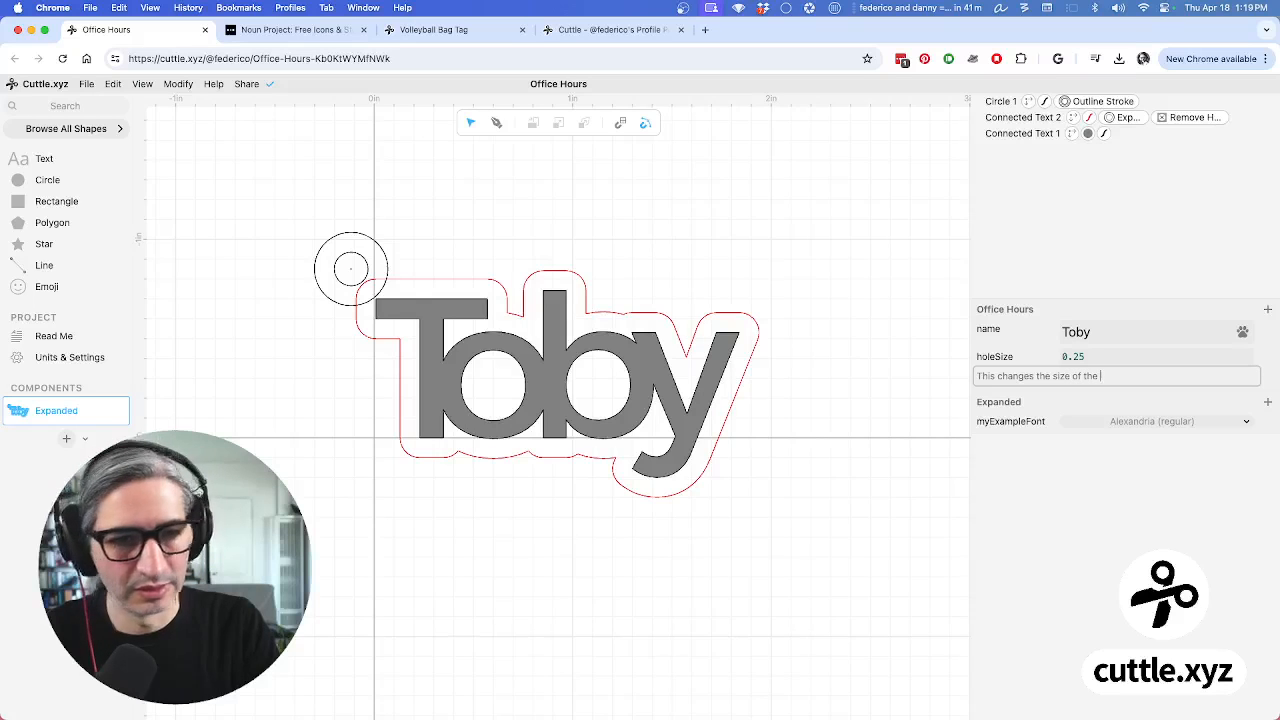
pyautogui.click(797, 333)
pyautogui.click(1078, 357)
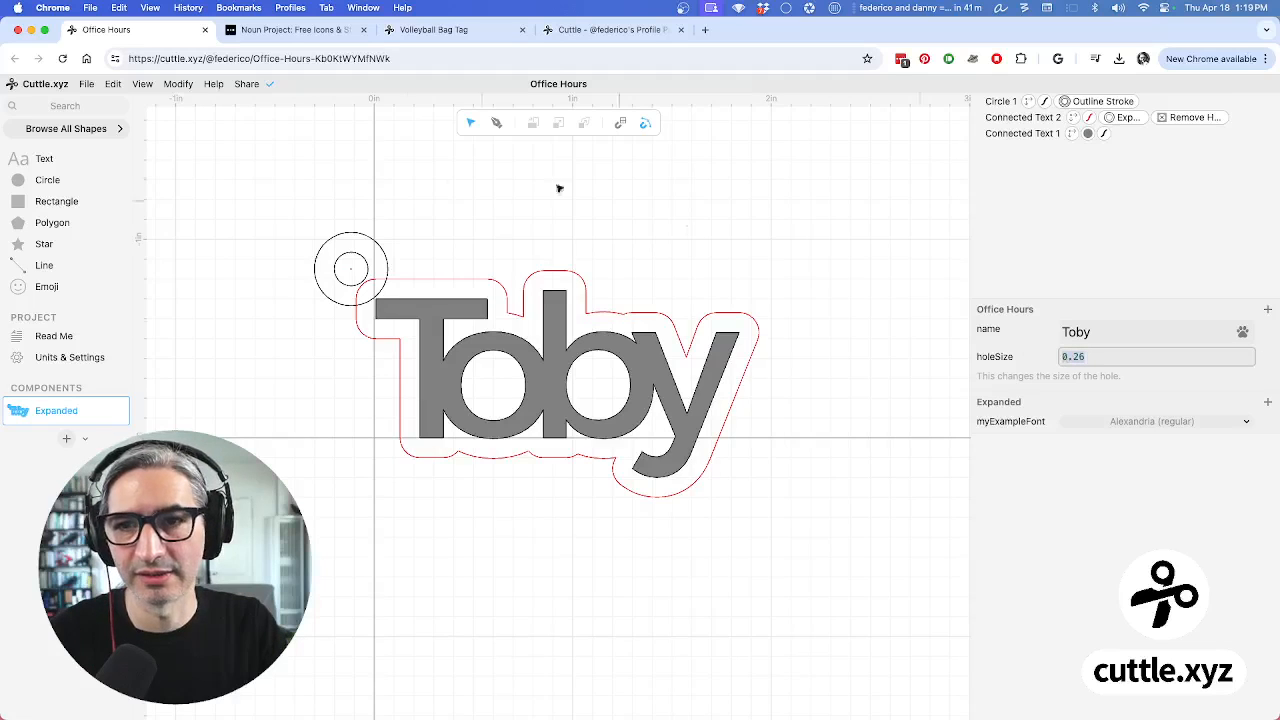
# Drive Circle 1's Transform scale with holeSize, then scrub holeSize to check the hole resizes
pyautogui.click(1000, 104)
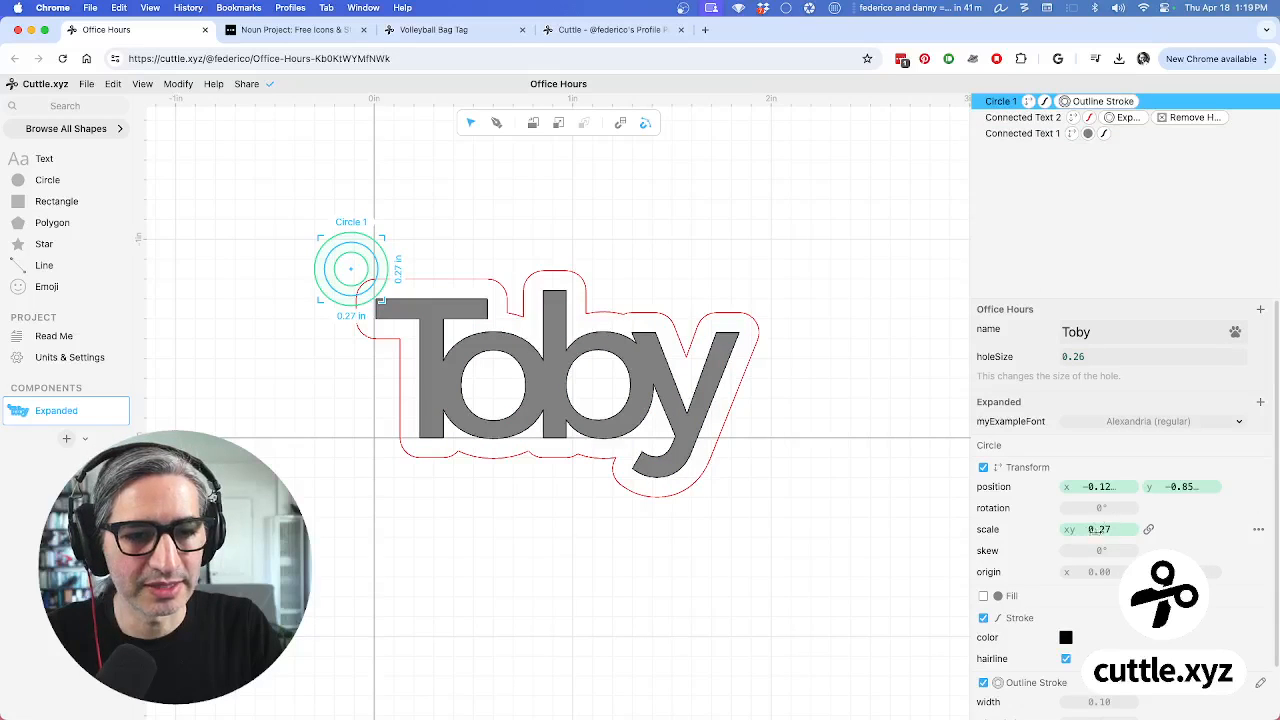
pyautogui.click(1104, 529)
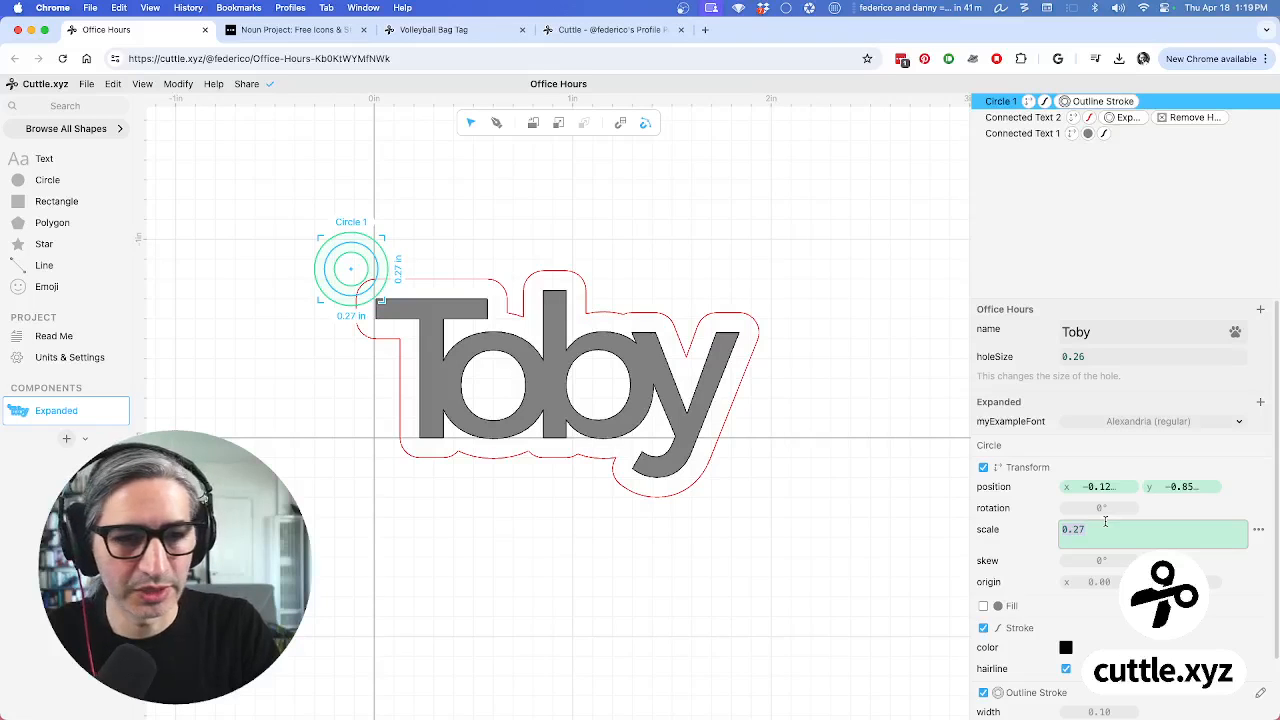
pyautogui.write('hol')
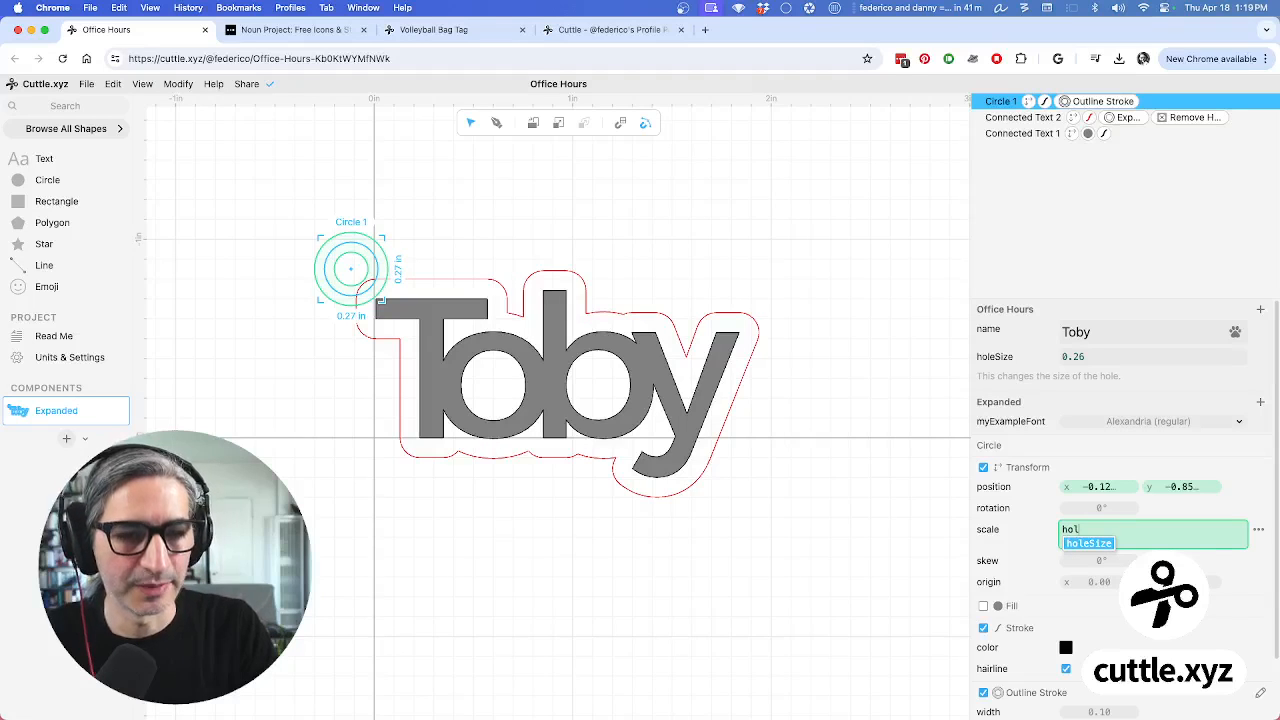
pyautogui.press('BackSpace')
pyautogui.press('BackSpace')
pyautogui.press('BackSpace')
pyautogui.write('h')
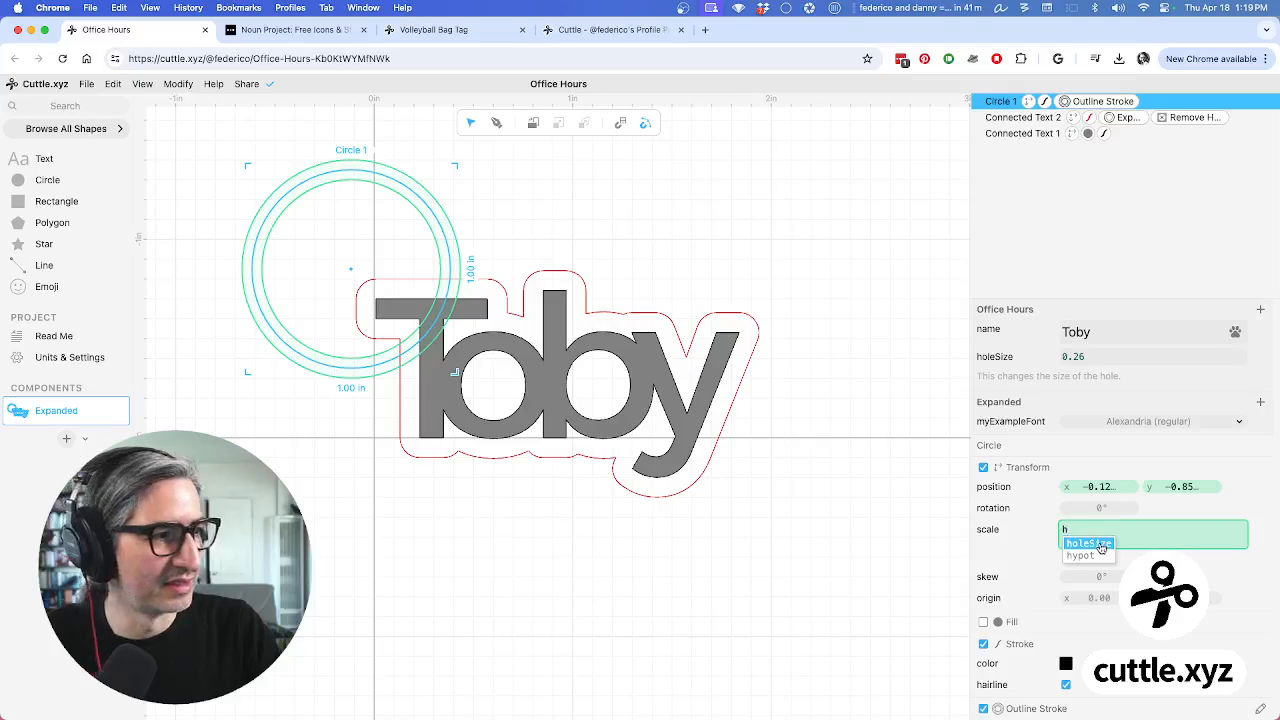
pyautogui.click(1101, 545)
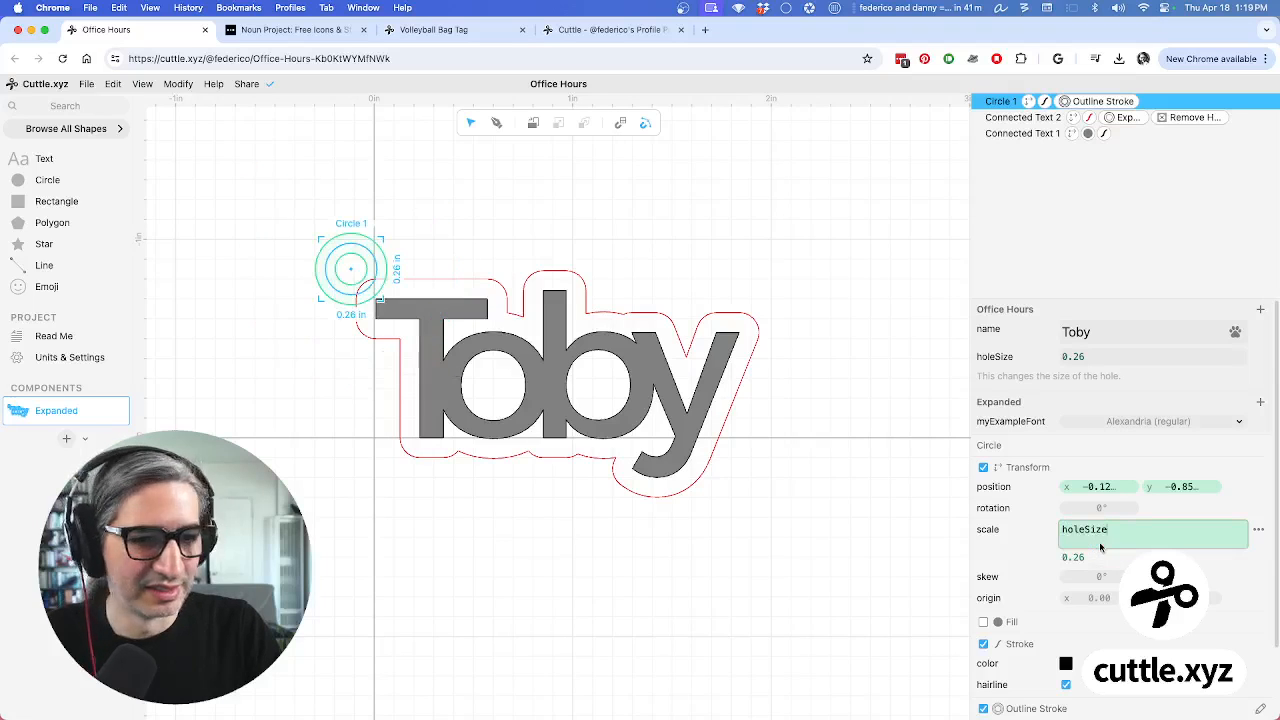
pyautogui.click(866, 560)
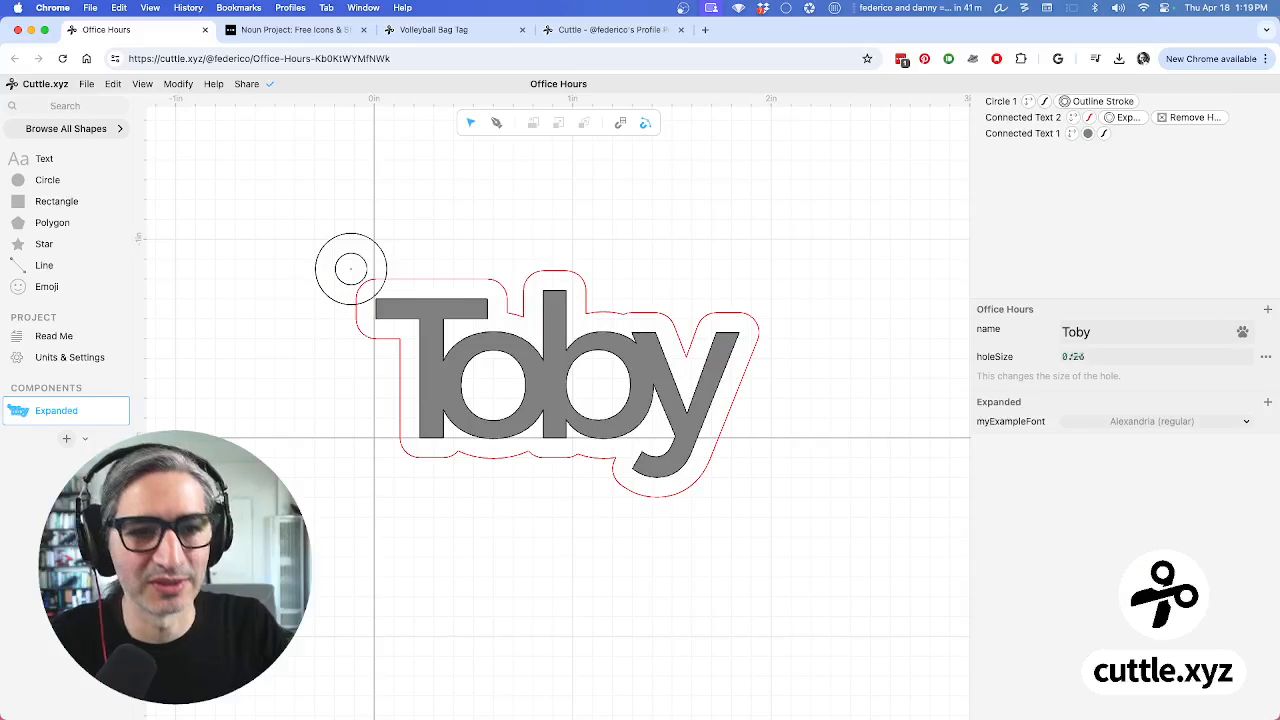
pyautogui.click(1073, 356)
pyautogui.moveTo(1079, 357); pyautogui.dragTo(1071, 357)
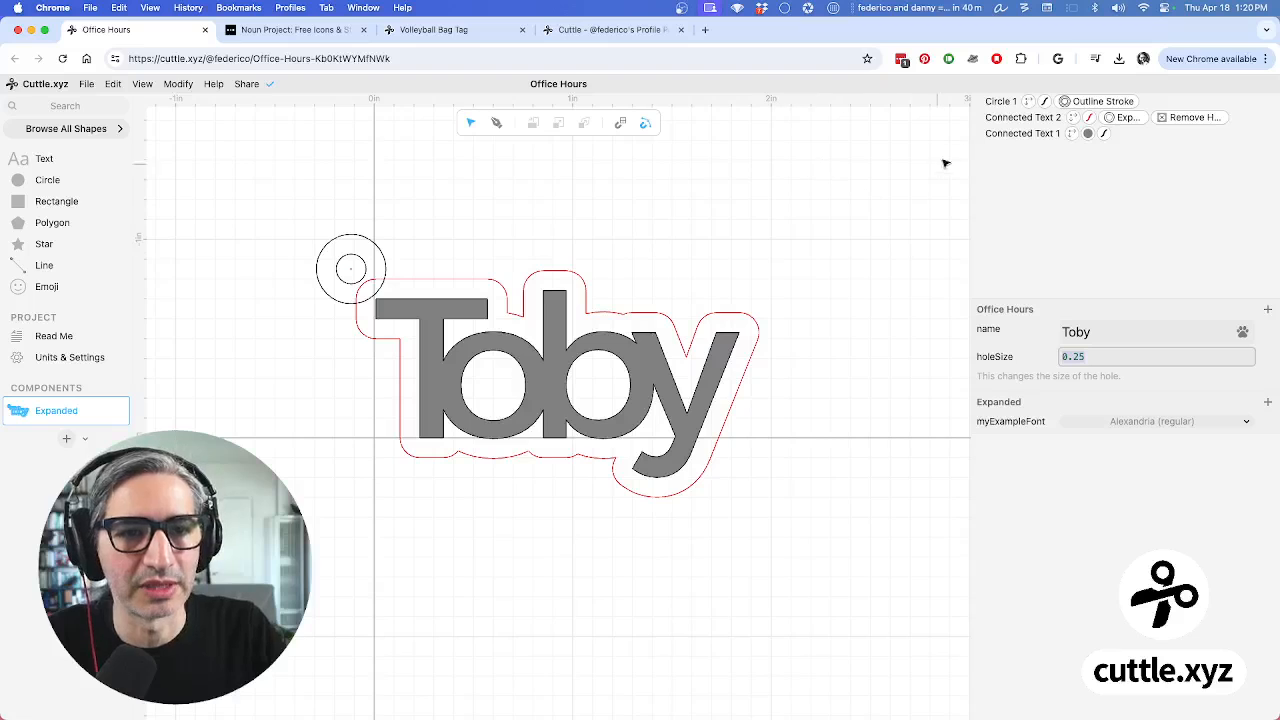
# Boolean Union Circle 1 with Connected Text 2 into Group 1, then scrub holeSize to check
pyautogui.click(1000, 102)
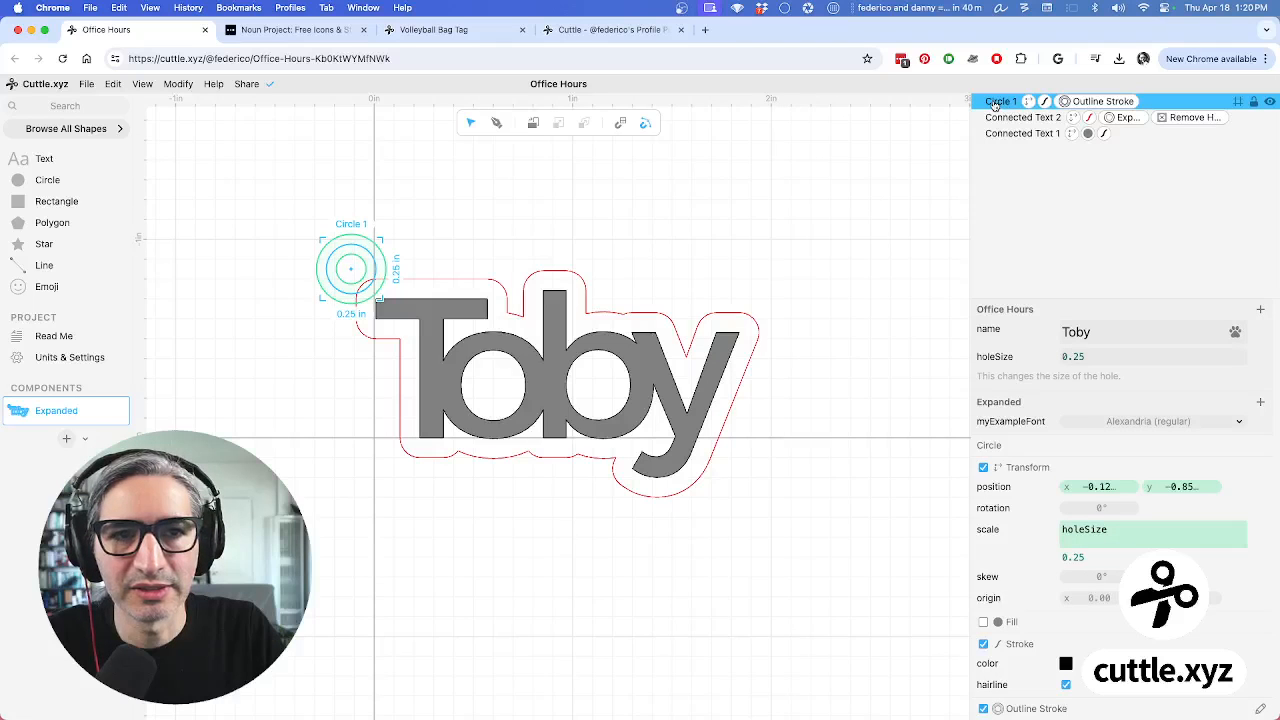
pyautogui.click(423, 206)
pyautogui.click(365, 236)
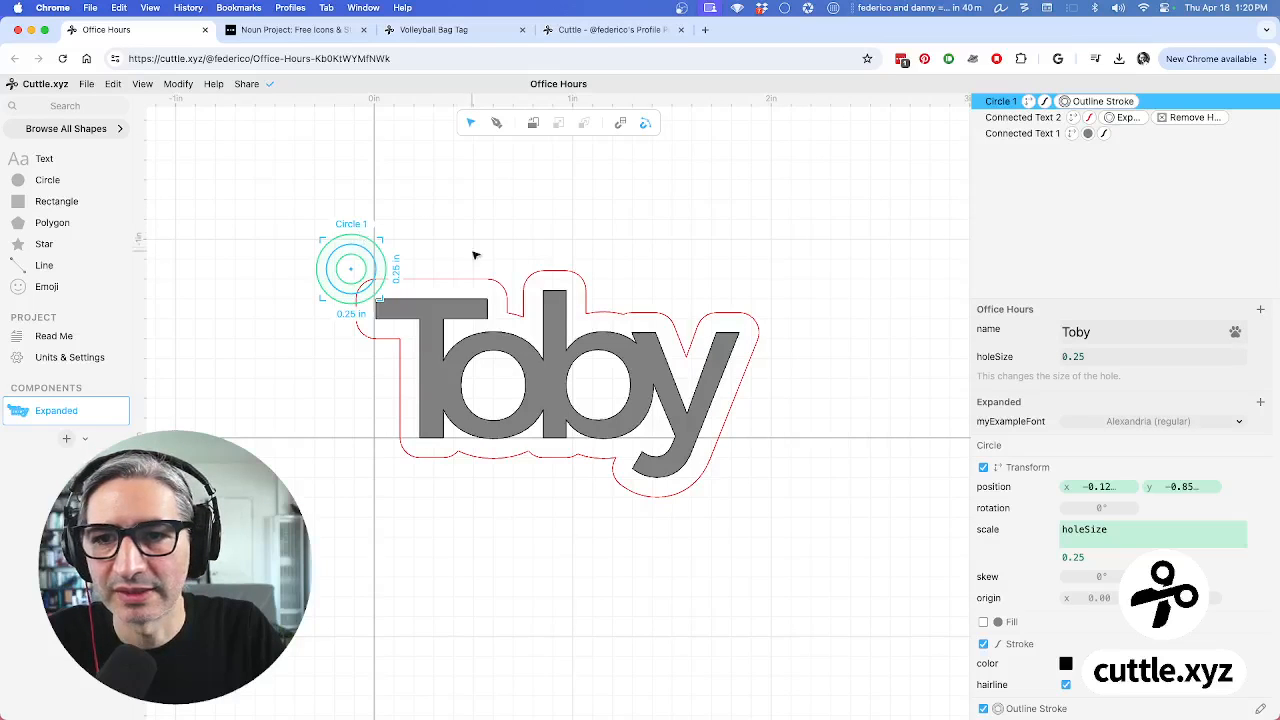
pyautogui.keyDown('shift'); pyautogui.click(491, 282); pyautogui.keyUp('shift')
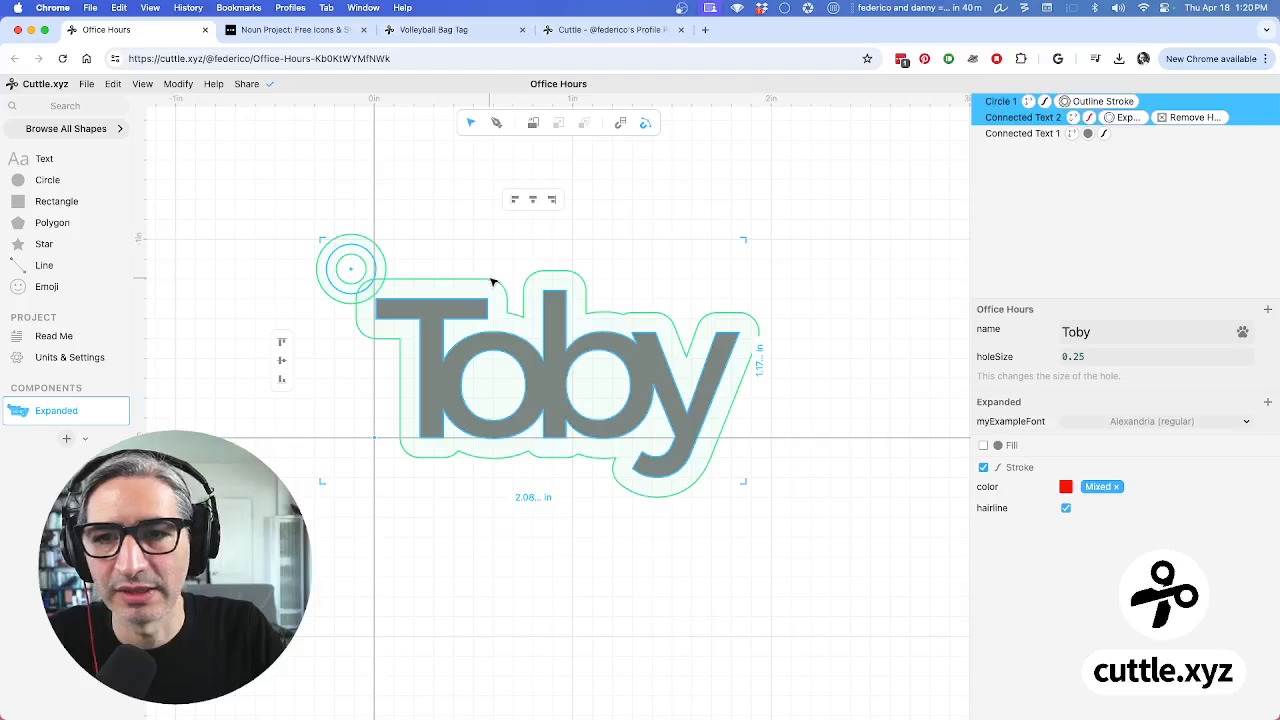
pyautogui.click(178, 84)
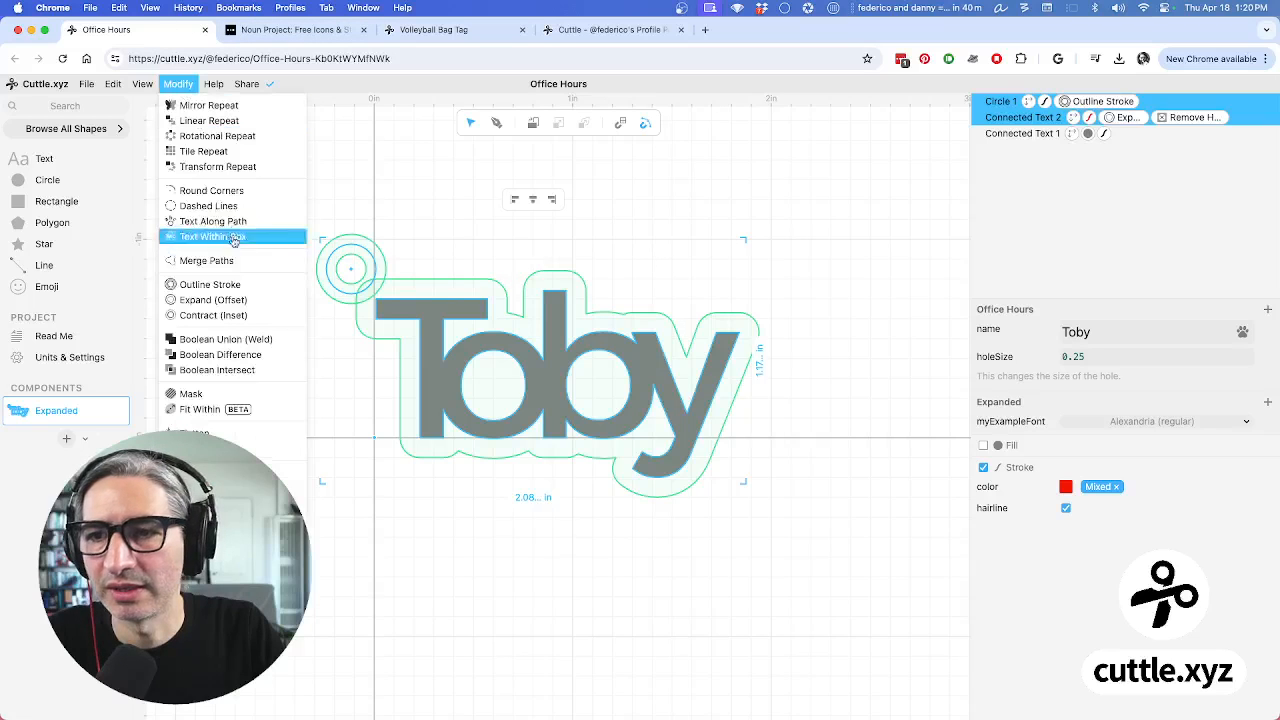
pyautogui.click(238, 339)
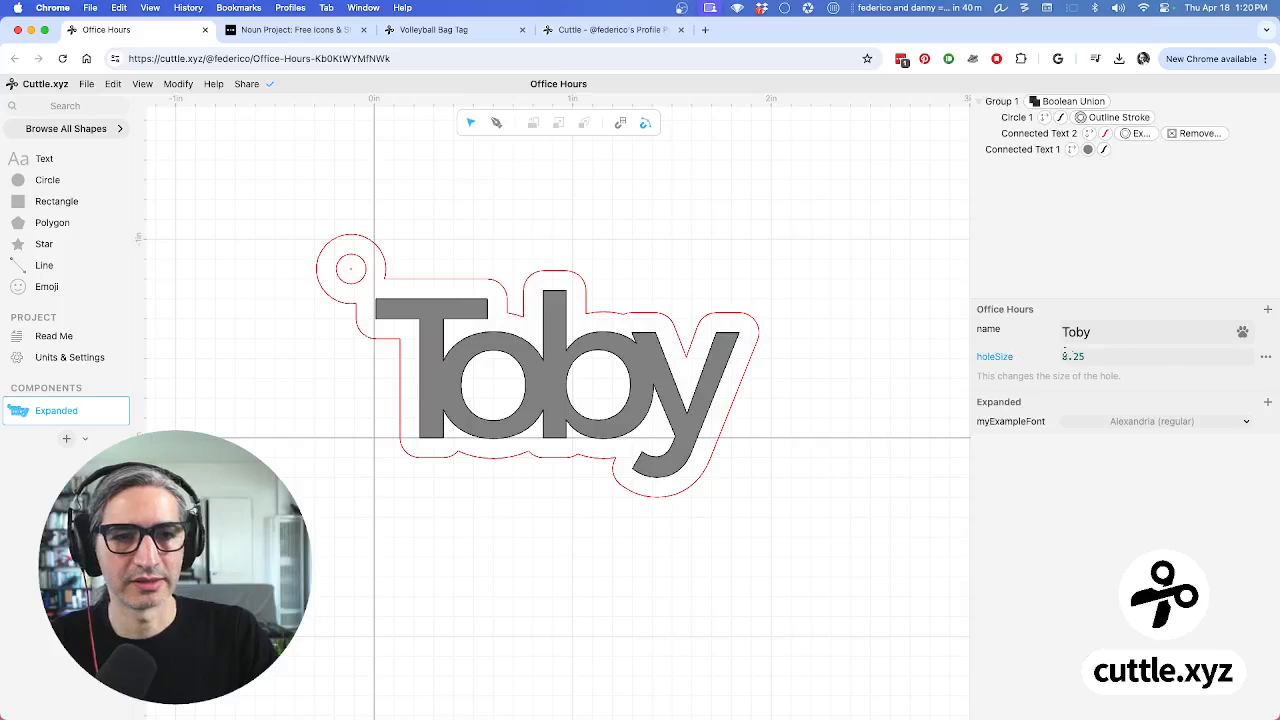
pyautogui.moveTo(1076, 357)
pyautogui.mouseDown()
pyautogui.moveTo(1091, 357)
pyautogui.moveTo(1076, 357)
pyautogui.mouseUp()
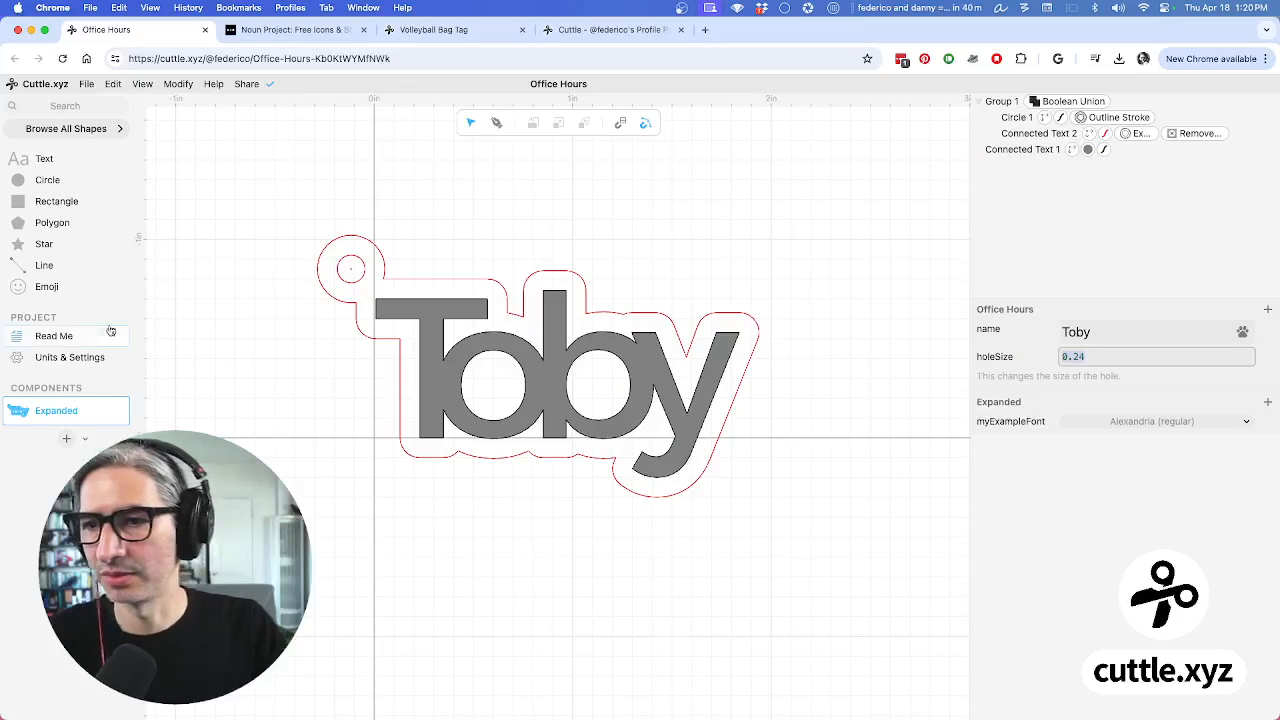
# On the Read Me page, replace the tag's sample name with a new one and set holeSize to 0.23
pyautogui.click(60, 337)
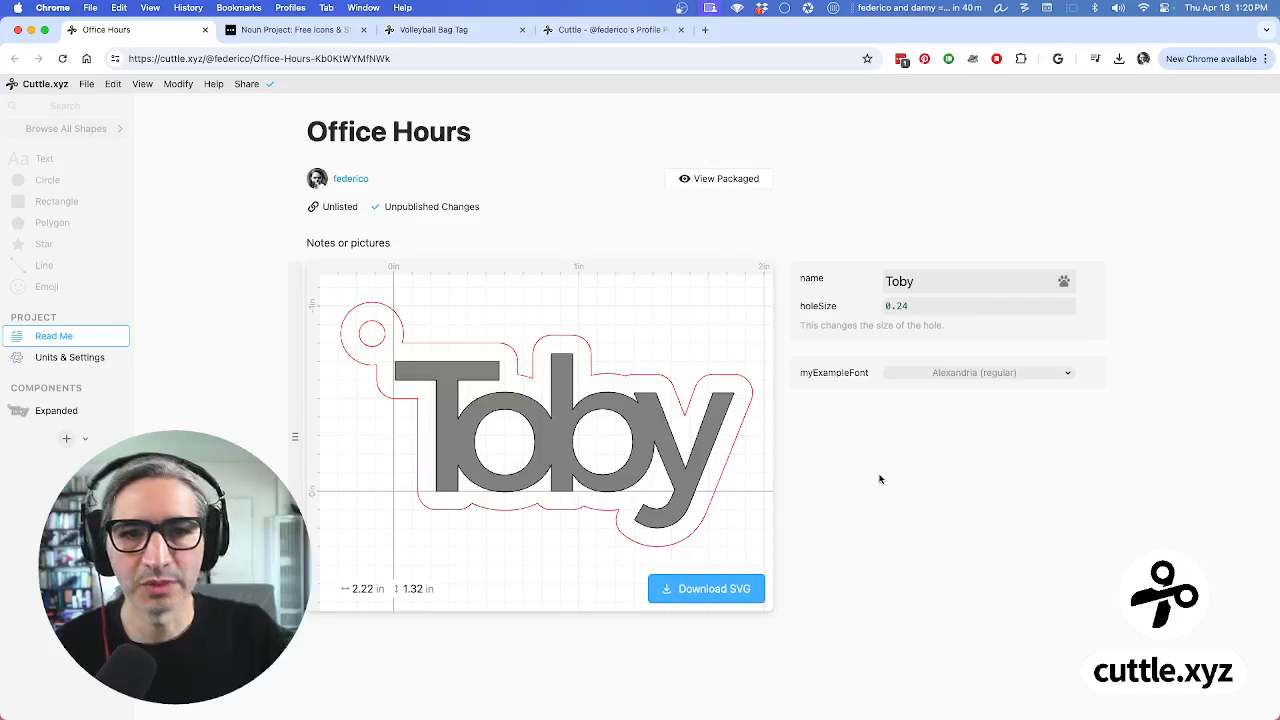
pyautogui.click(958, 280)
pyautogui.click(957, 280)
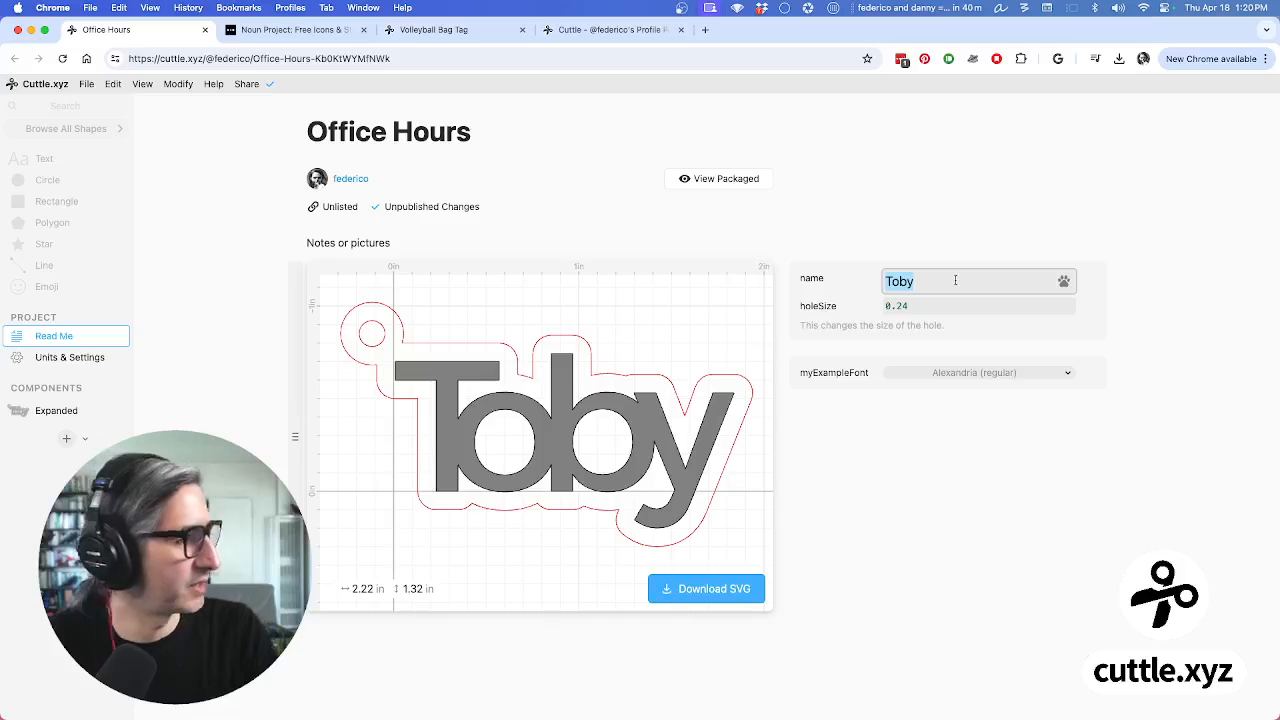
pyautogui.write('Yuki')
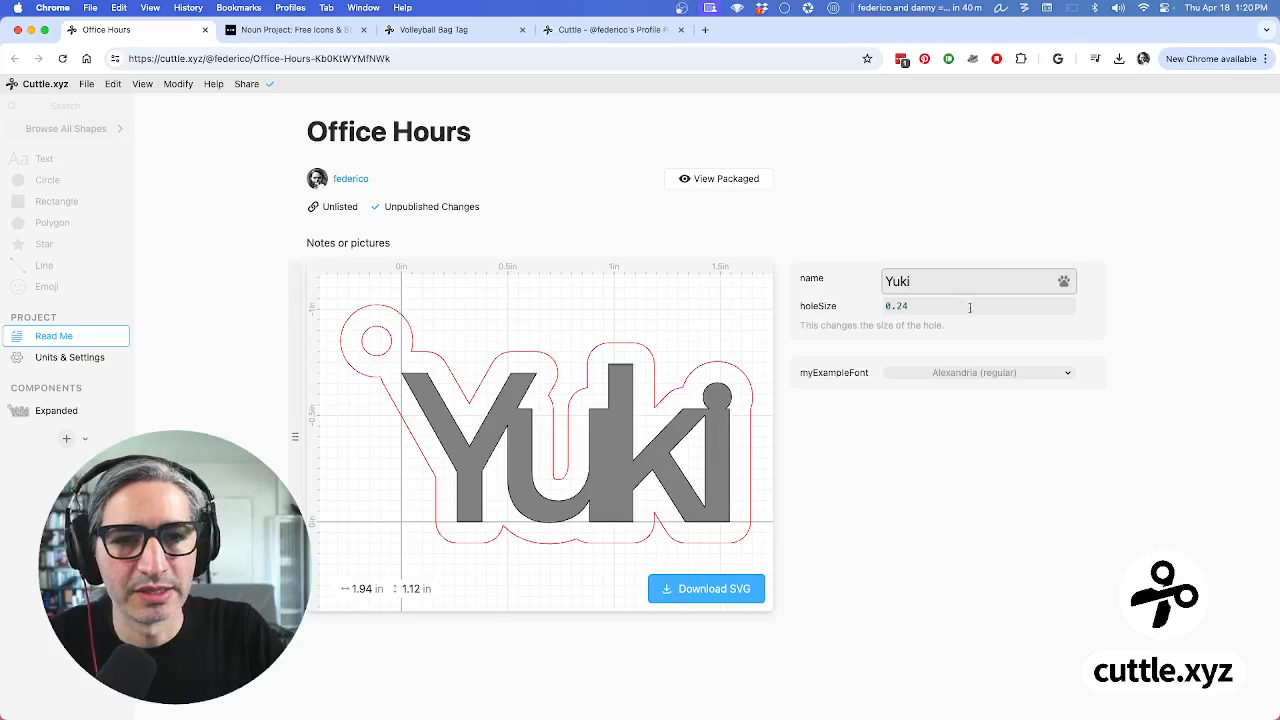
pyautogui.moveTo(897, 306); pyautogui.dragTo(912, 308)
# Set myExampleFont to Amethysta from the Serif font category
pyautogui.click(1034, 376)
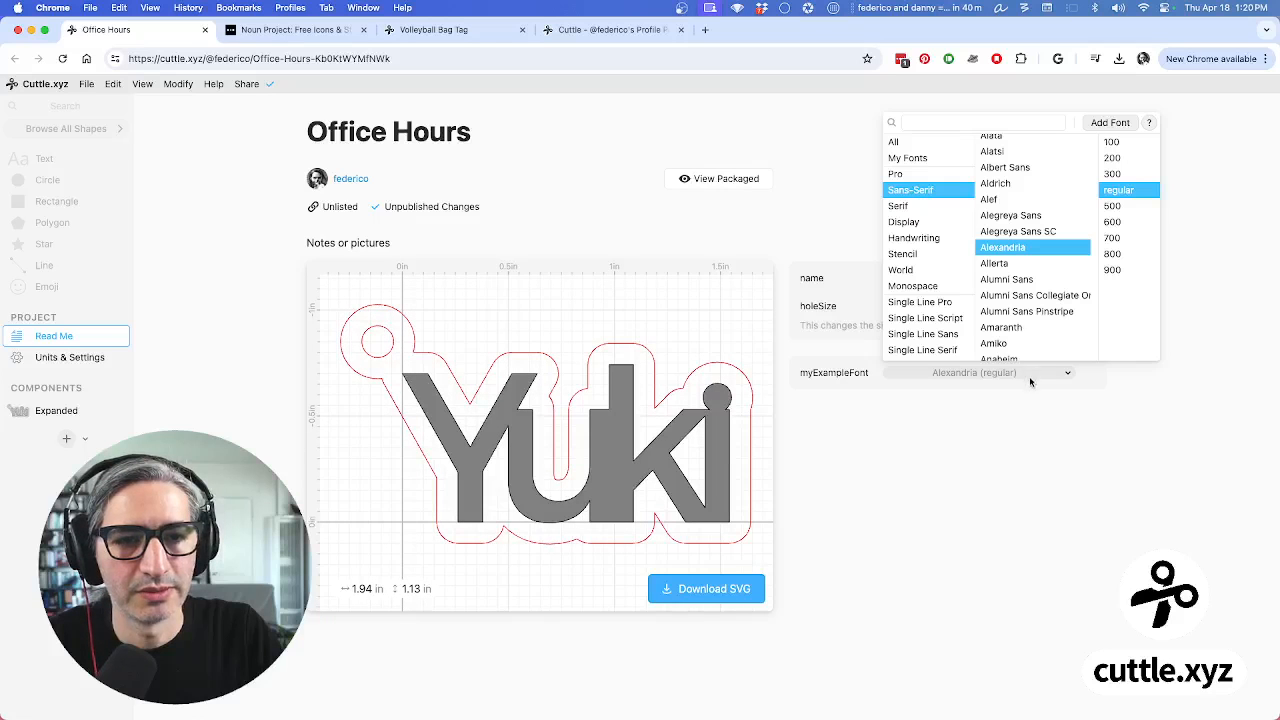
pyautogui.click(922, 272)
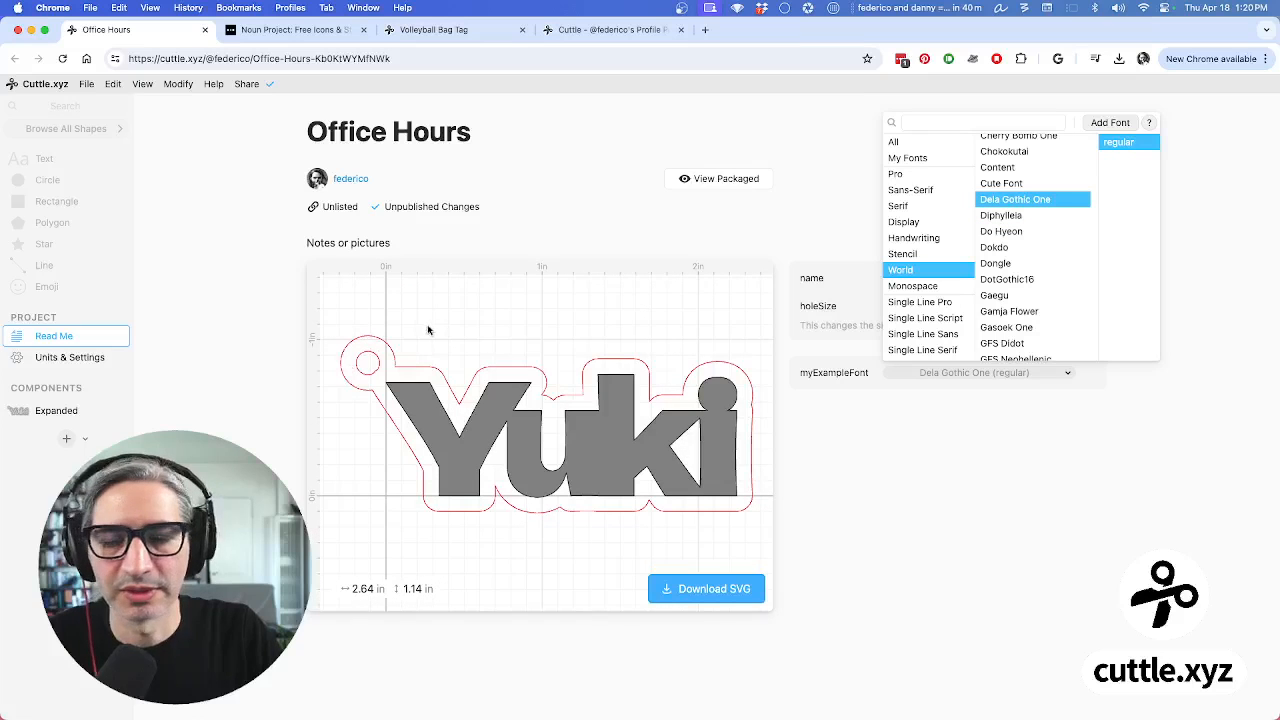
pyautogui.click(928, 206)
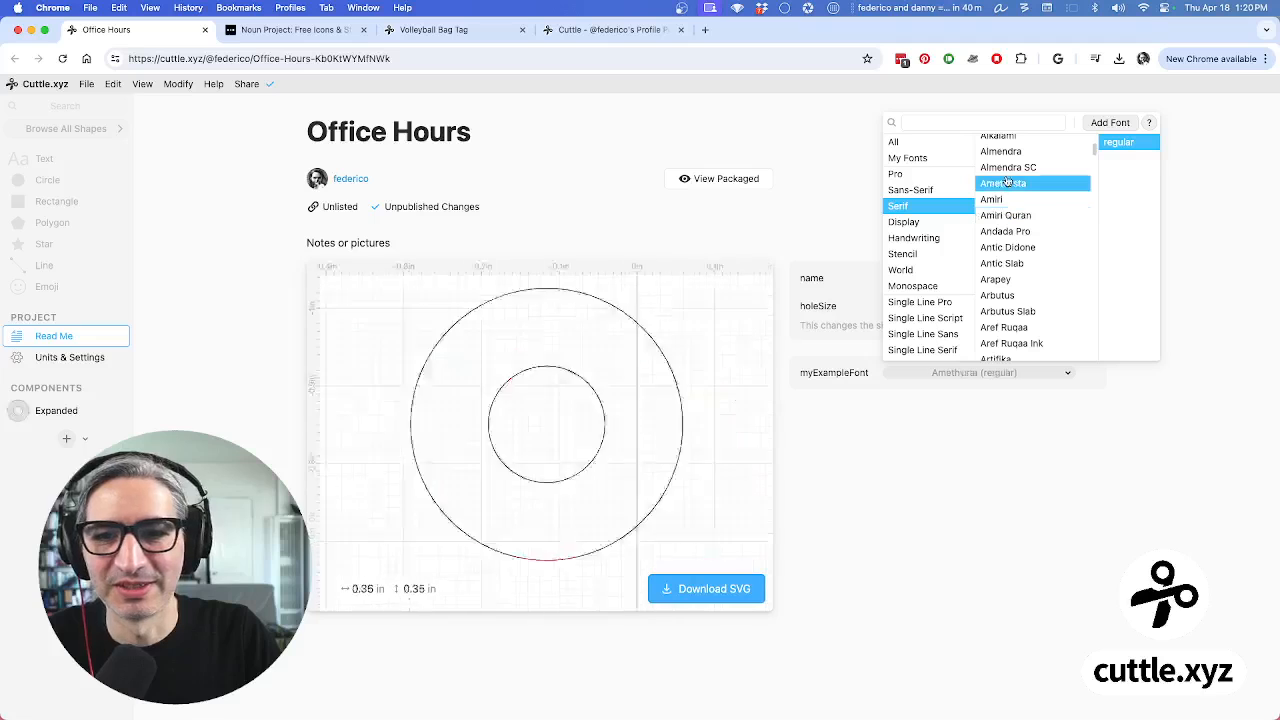
pyautogui.click(1007, 413)
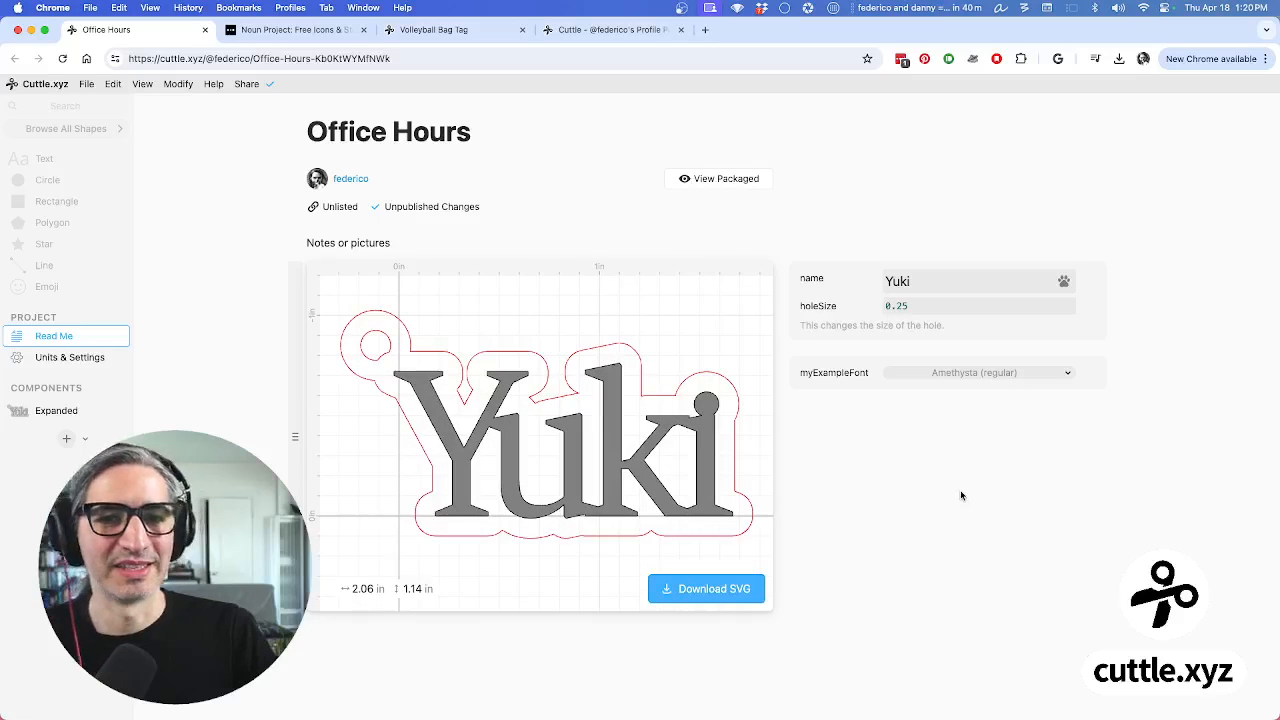
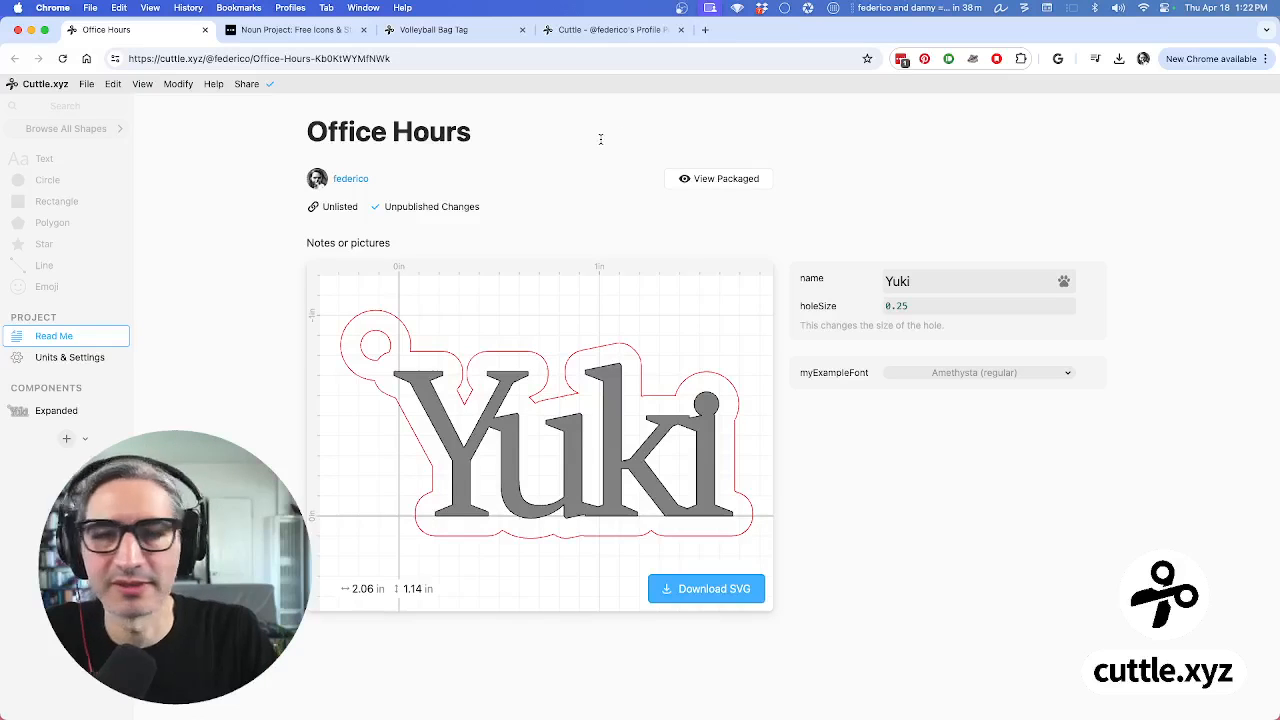
# Switch project units to millimetres and back to inches, then view the Expanded component's Yuki tag
pyautogui.click(65, 360)
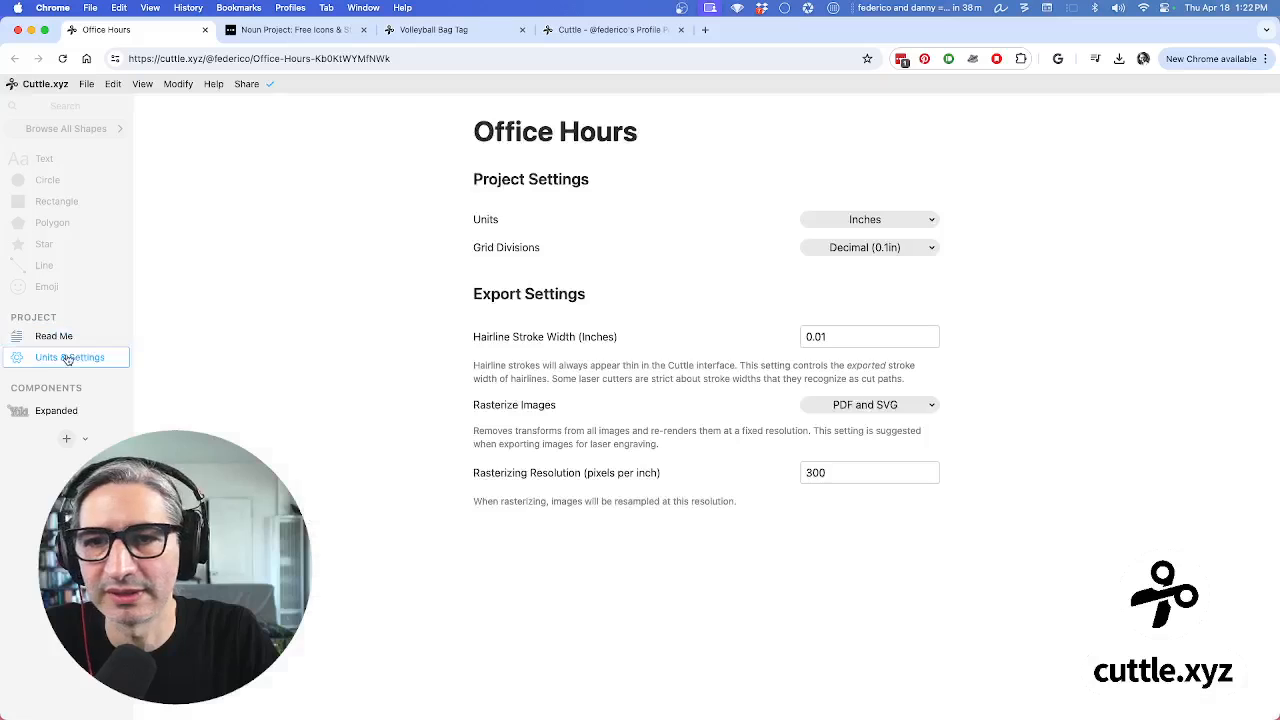
pyautogui.click(871, 219)
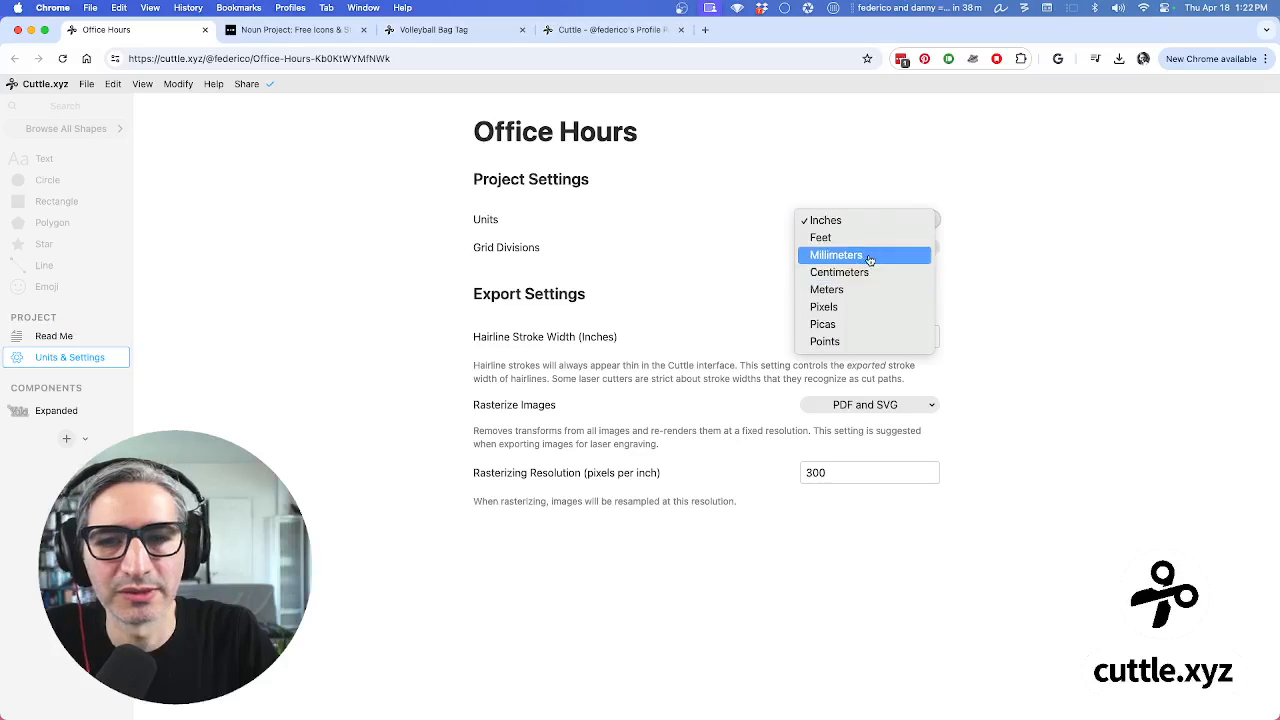
pyautogui.click(870, 256)
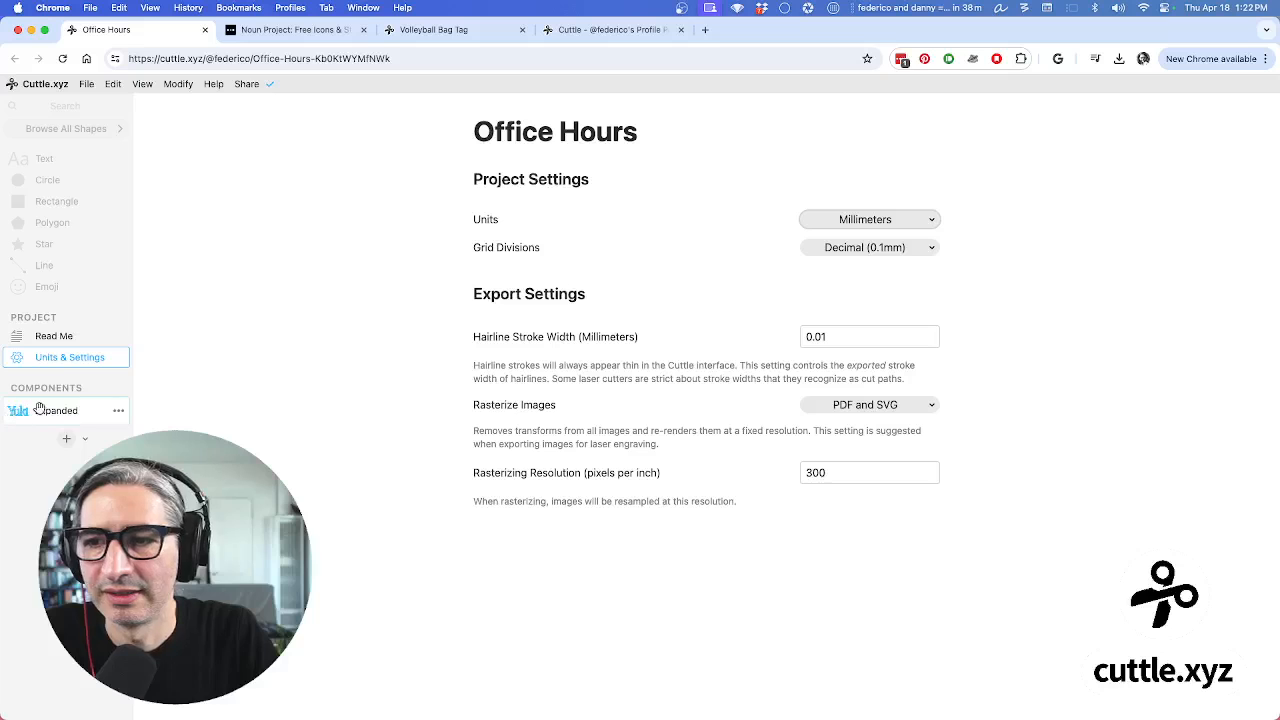
pyautogui.click(913, 219)
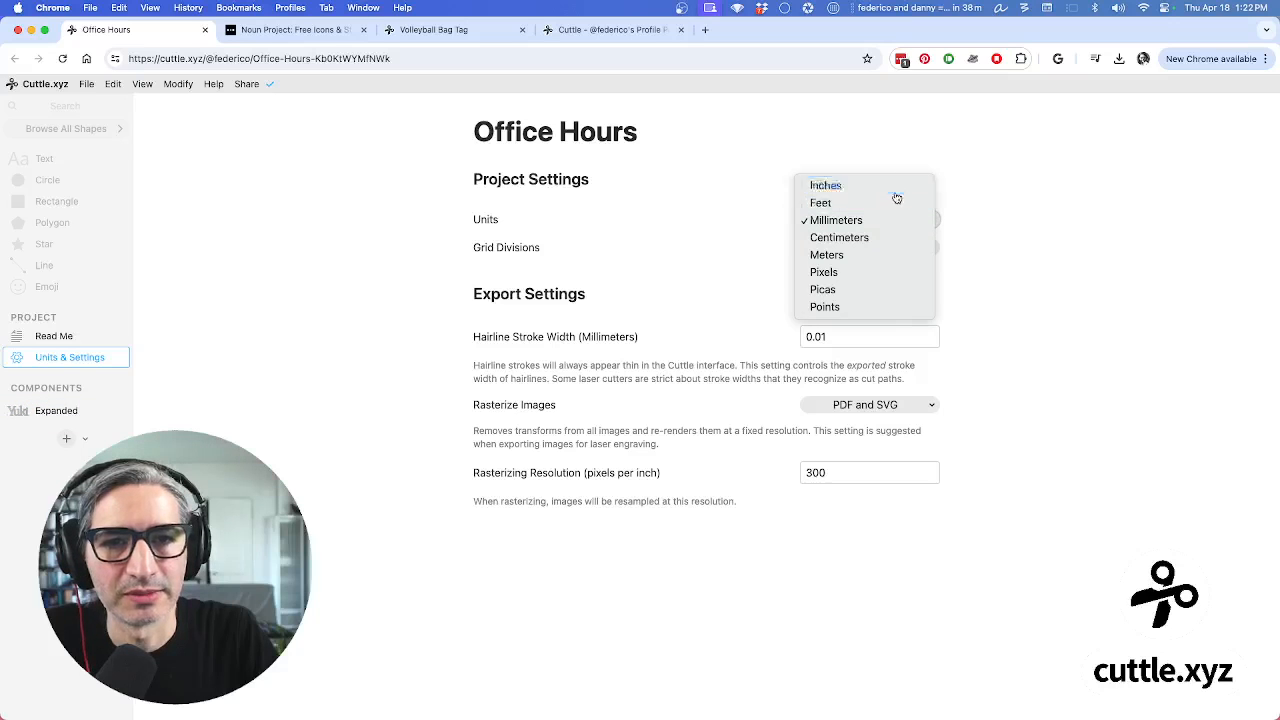
pyautogui.click(820, 181)
pyautogui.click(56, 410)
pyautogui.scroll(-3, 790, 360)
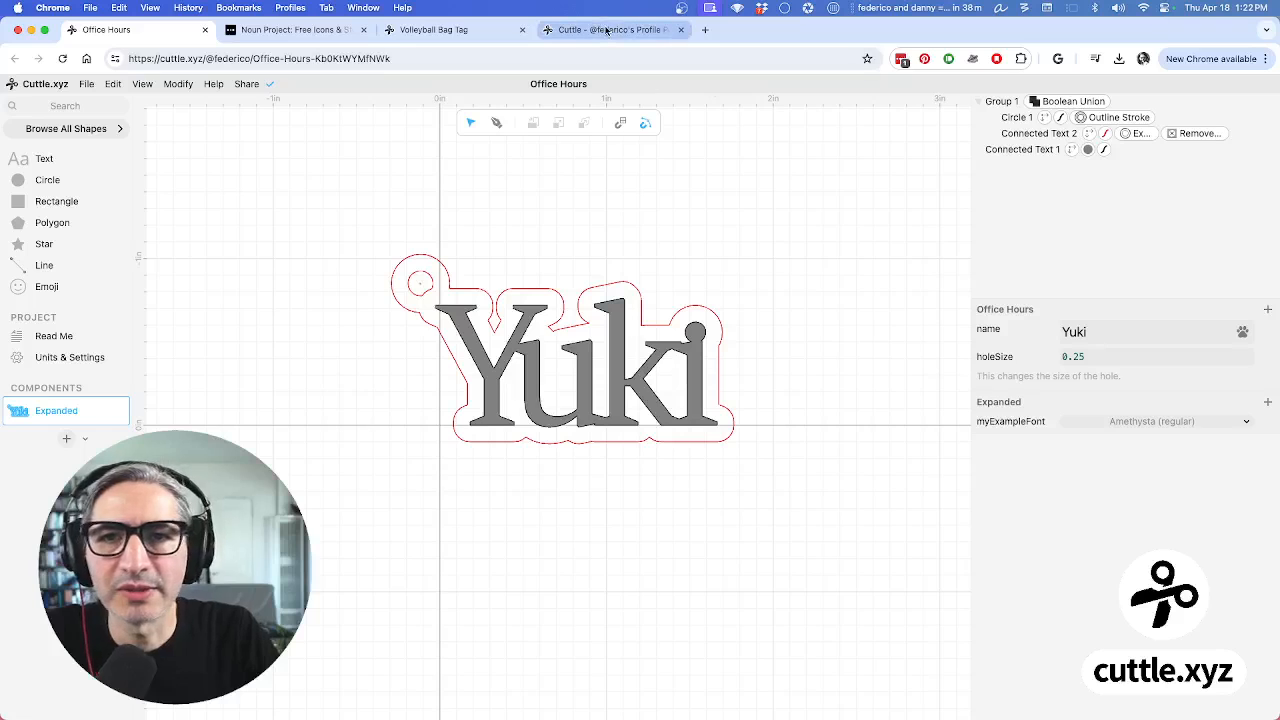
# Create a new blank project from cuttle.xyz in a new tab and title it 'New project'
pyautogui.click(704, 30)
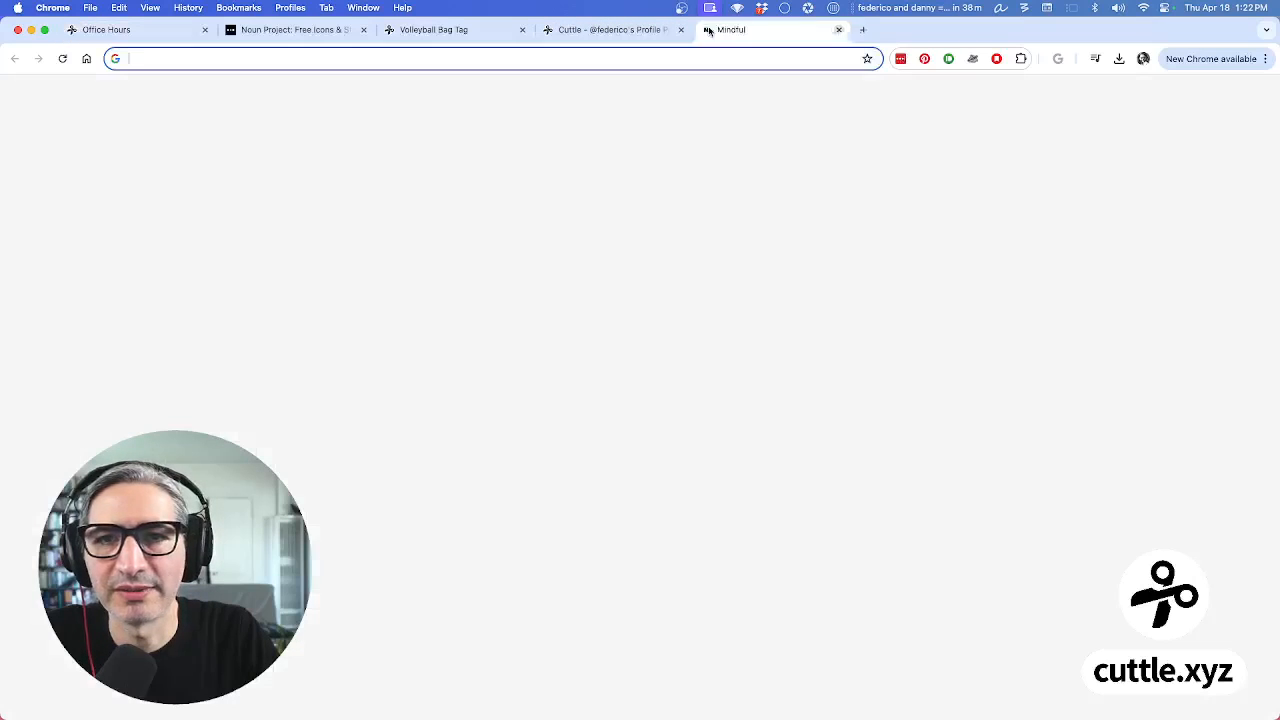
pyautogui.write('cuttle.xyz')
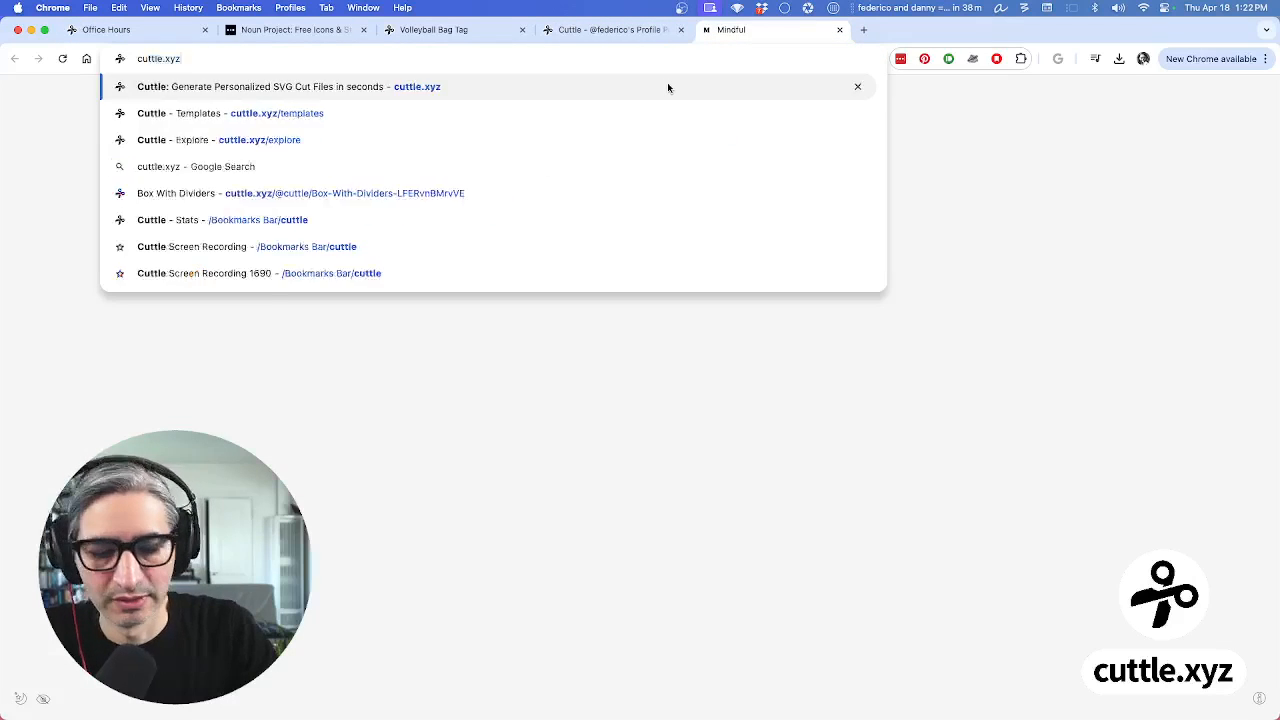
pyautogui.press('Return')
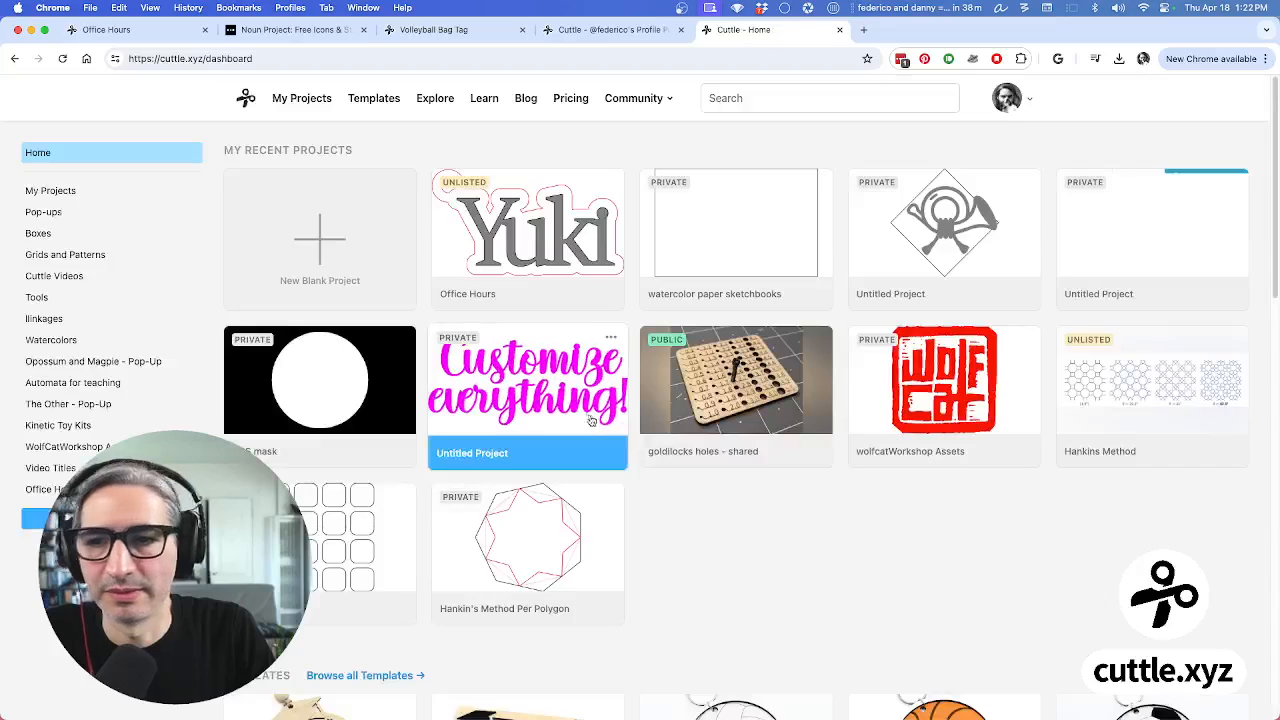
pyautogui.click(320, 245)
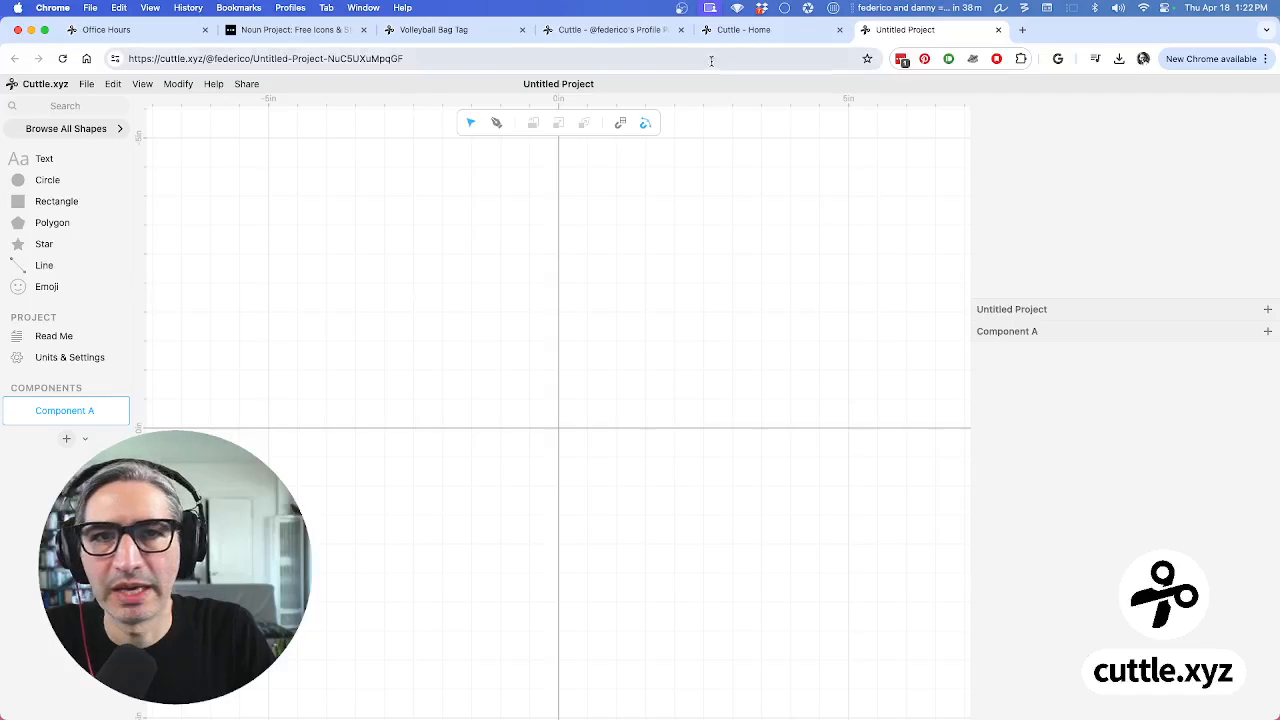
pyautogui.click(572, 84)
pyautogui.write('New p')
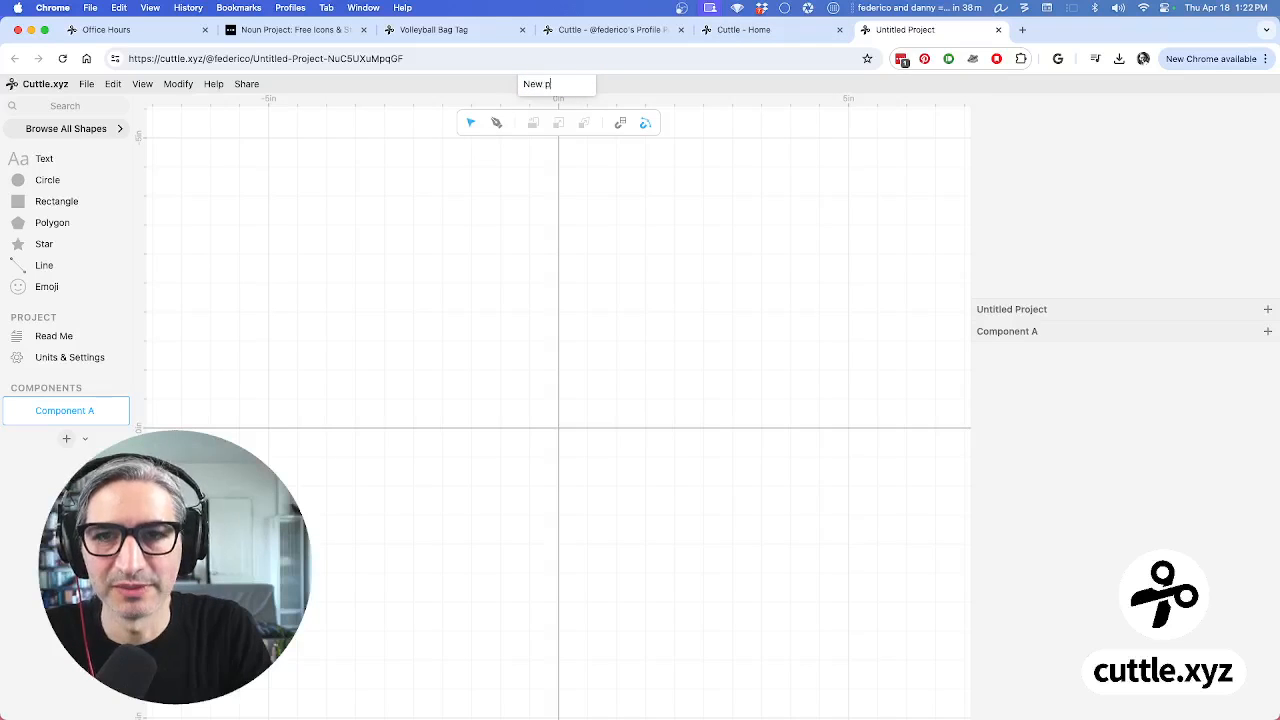
pyautogui.write('roject')
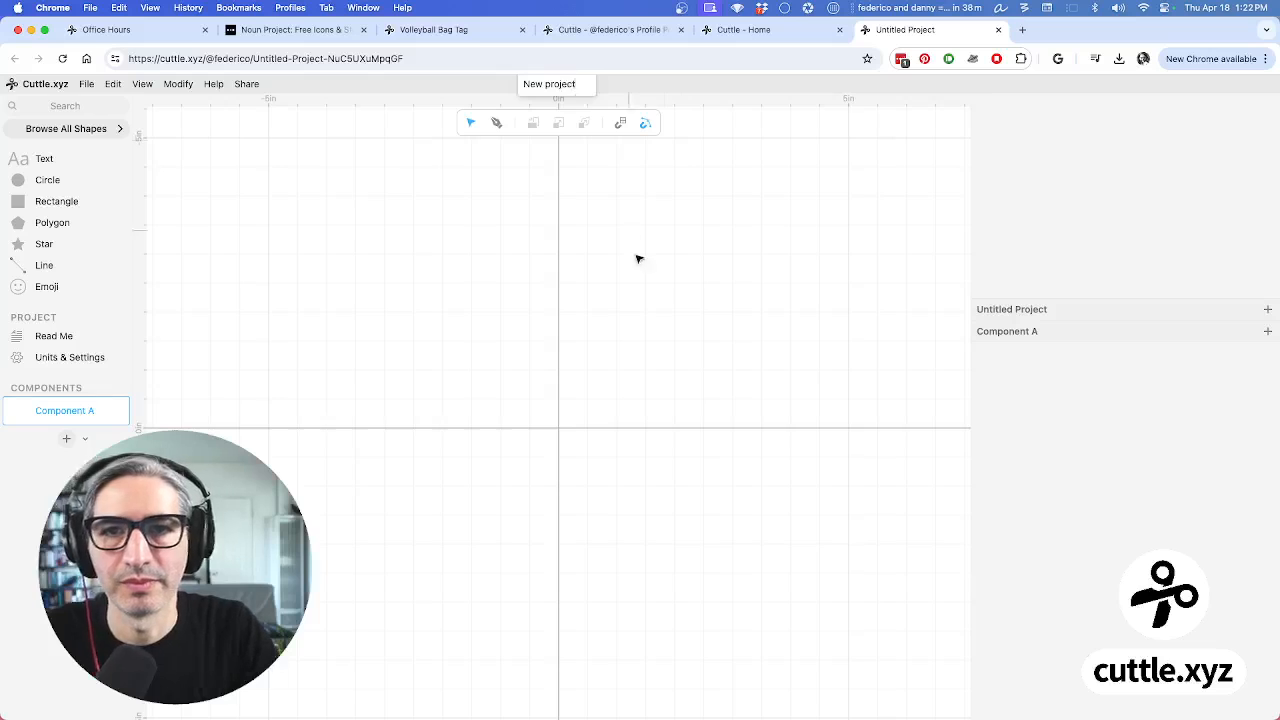
pyautogui.click(640, 260)
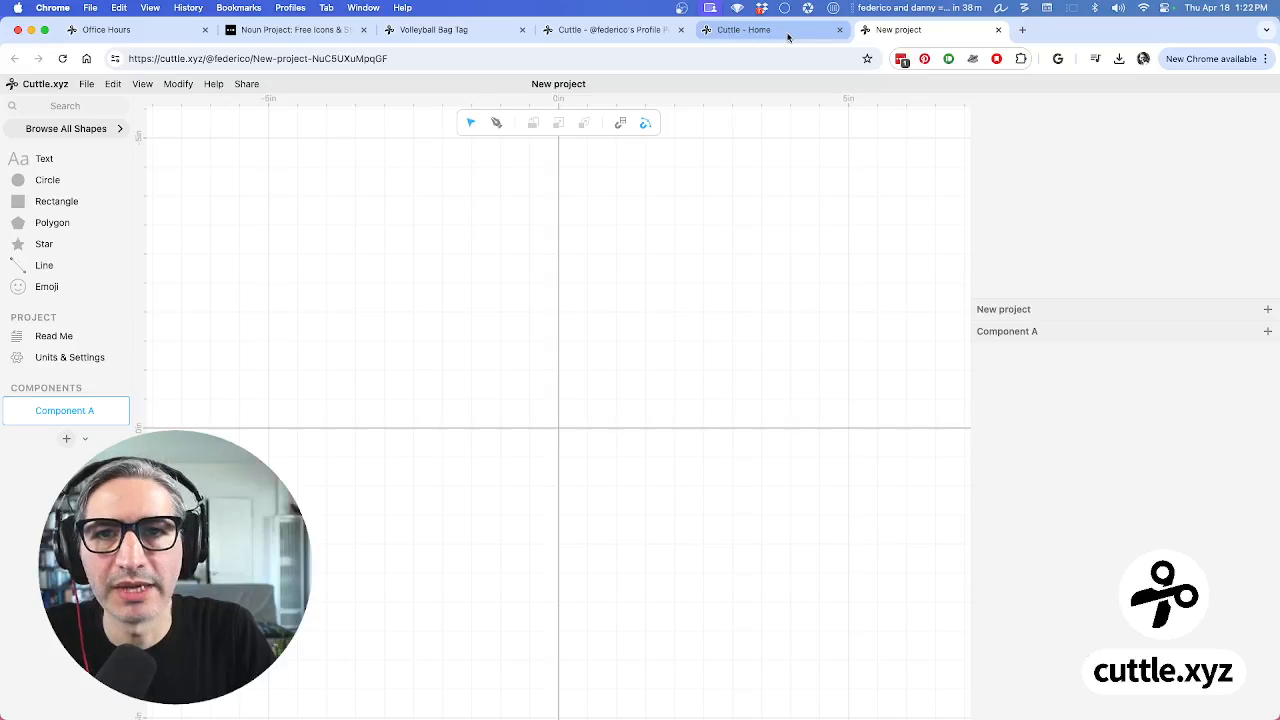
# Go back through the browser tabs to the Office Hours Yuki tag design
pyautogui.click(623, 32)
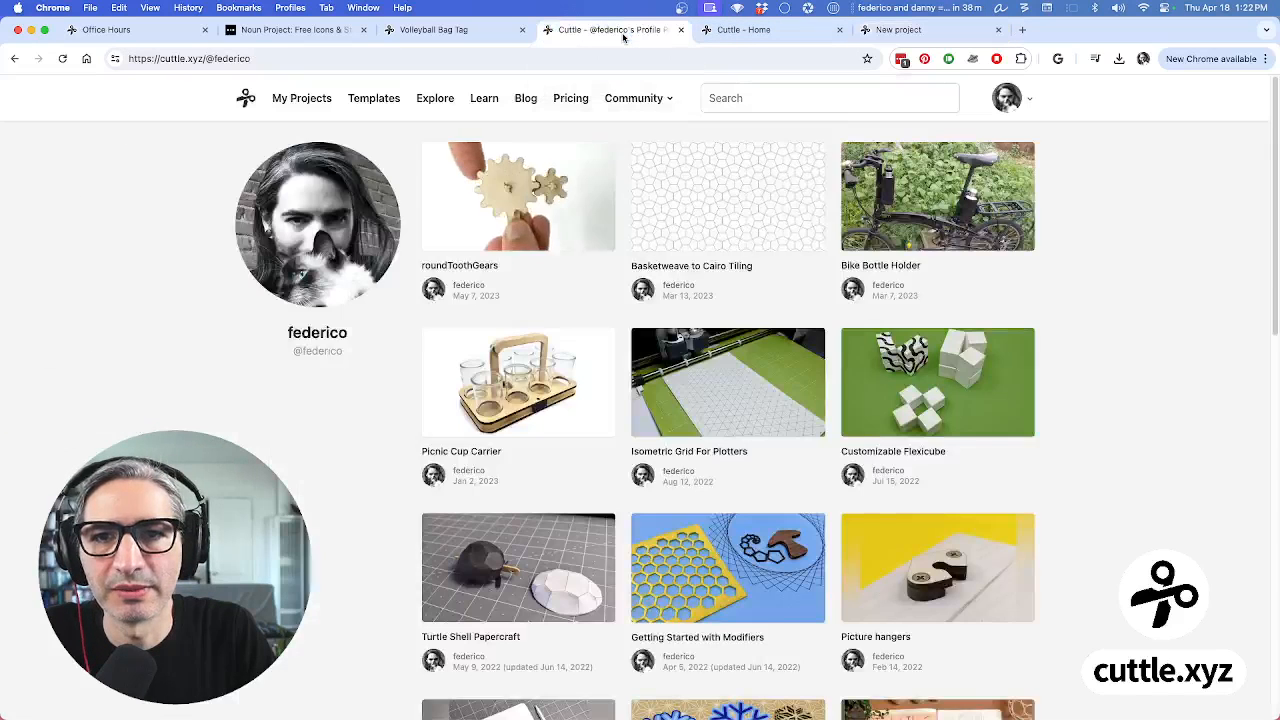
pyautogui.click(752, 32)
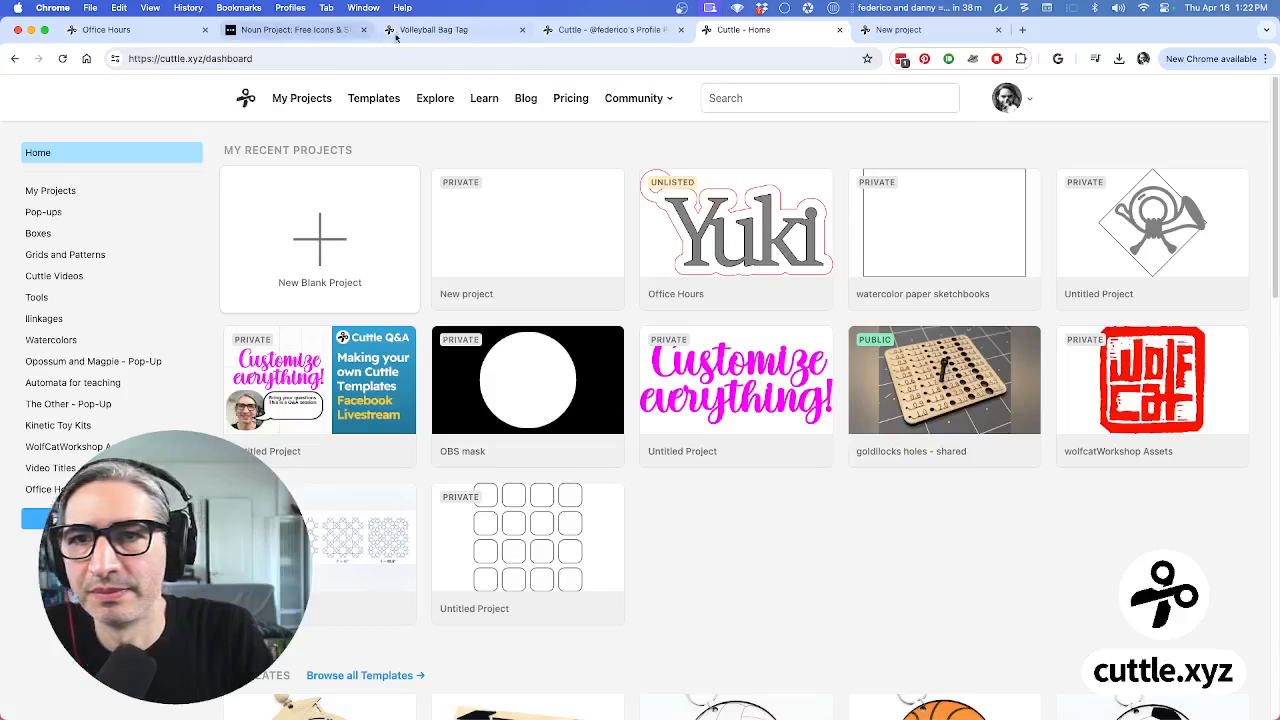
pyautogui.click(425, 30)
pyautogui.click(150, 7)
pyautogui.click(98, 31)
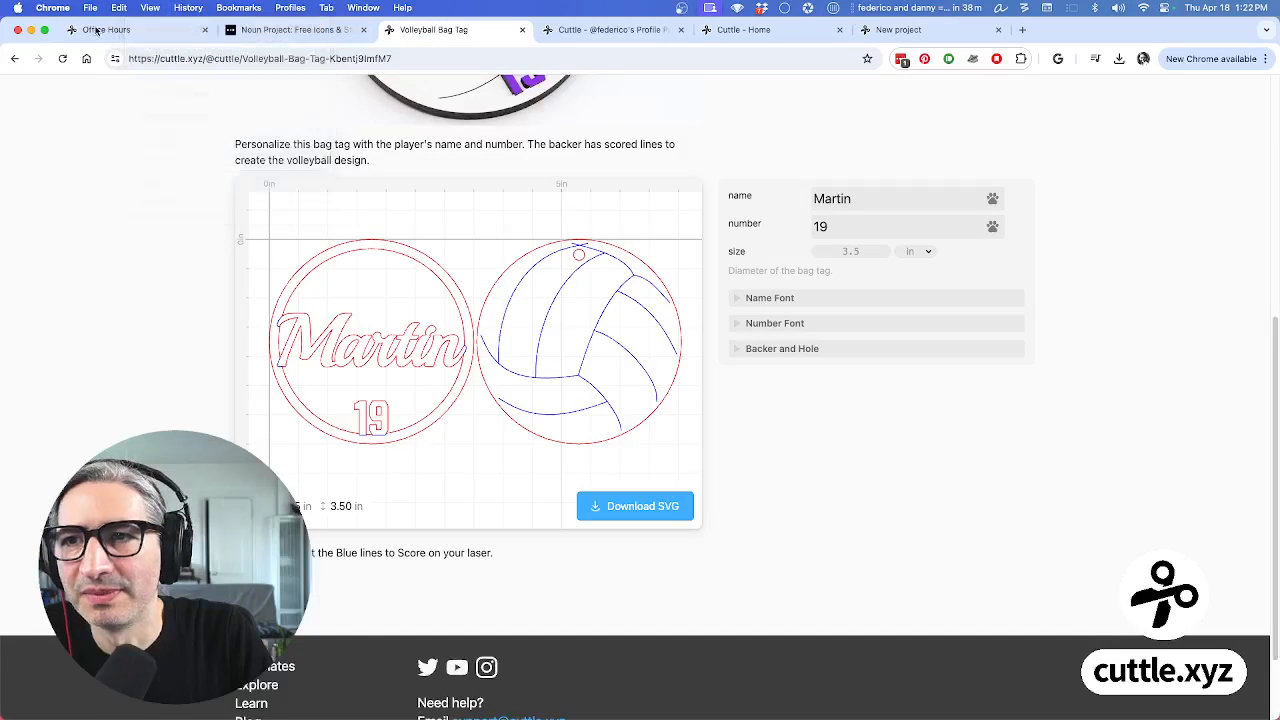
pyautogui.click(98, 31)
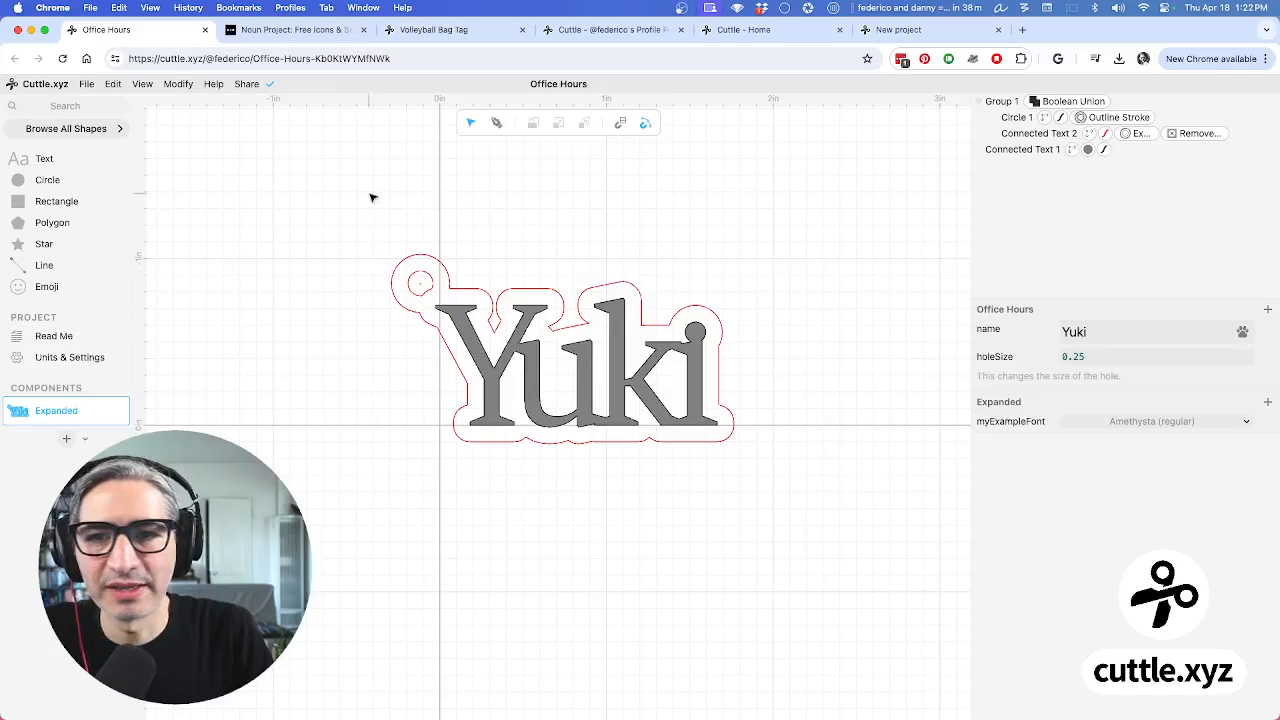
# Copy the whole Yuki tag design and paste it into New project
pyautogui.moveTo(372, 197); pyautogui.dragTo(813, 506)
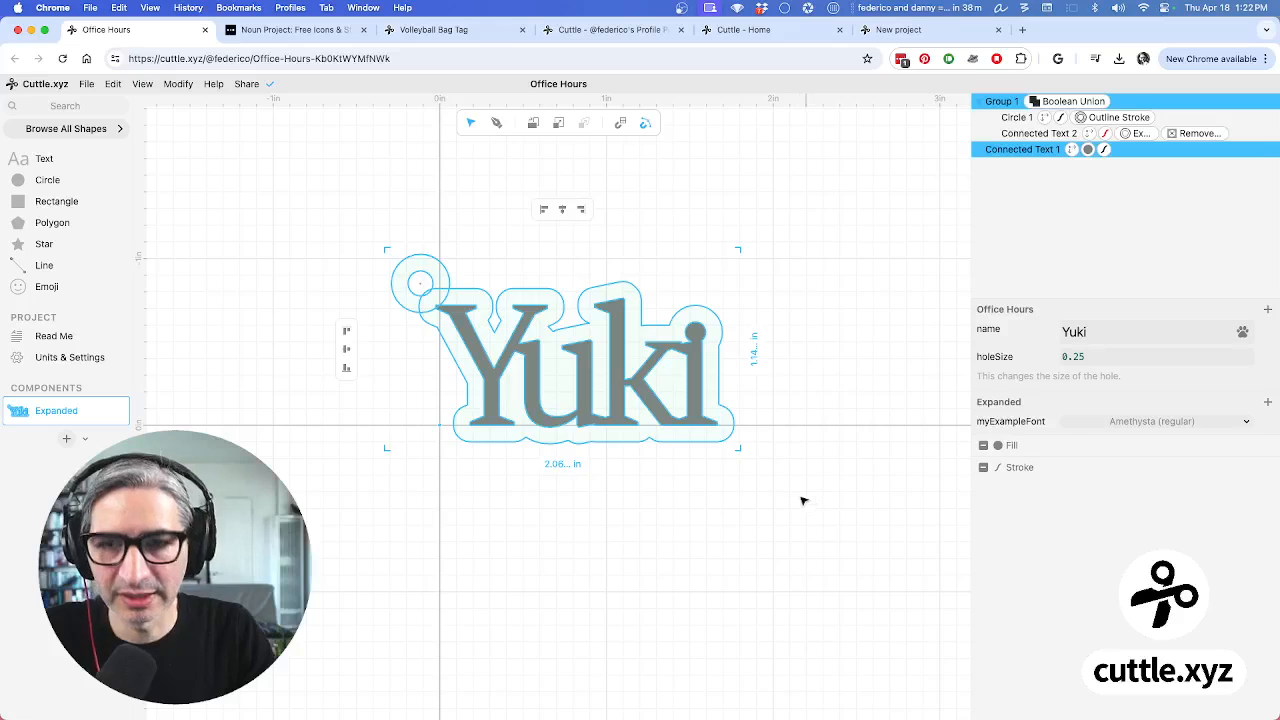
pyautogui.click(113, 84)
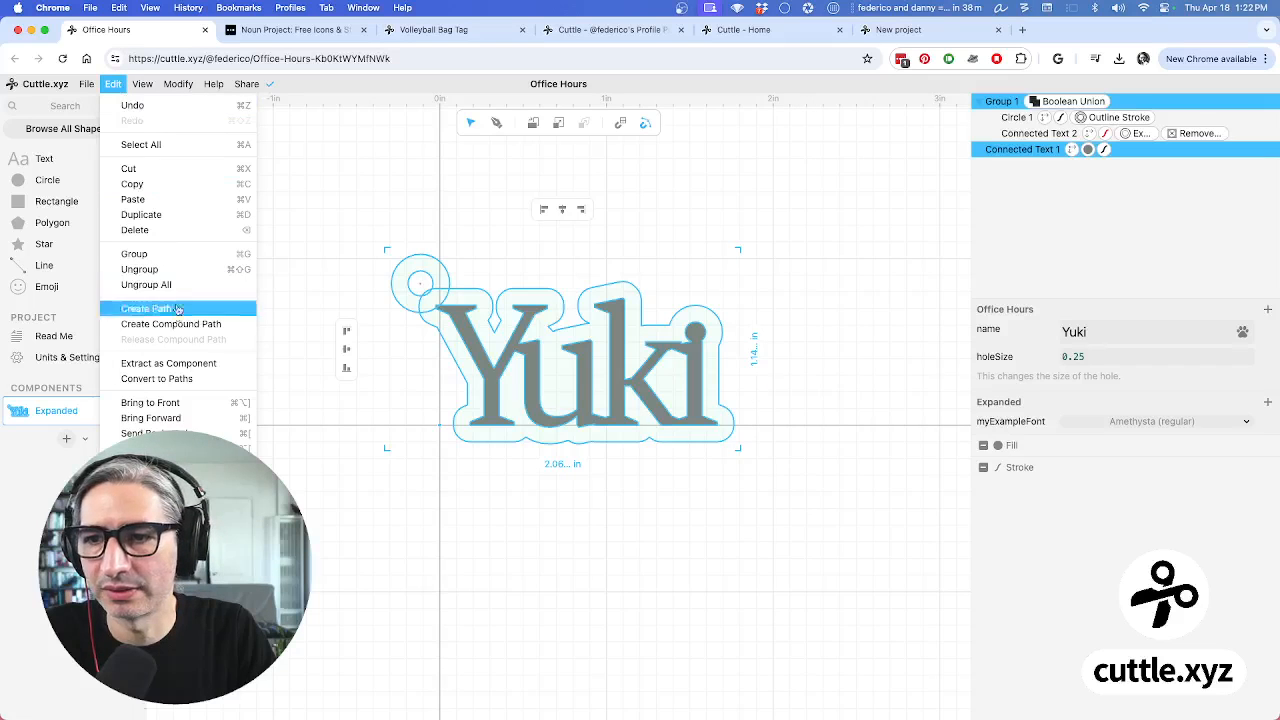
pyautogui.click(174, 184)
pyautogui.click(898, 29)
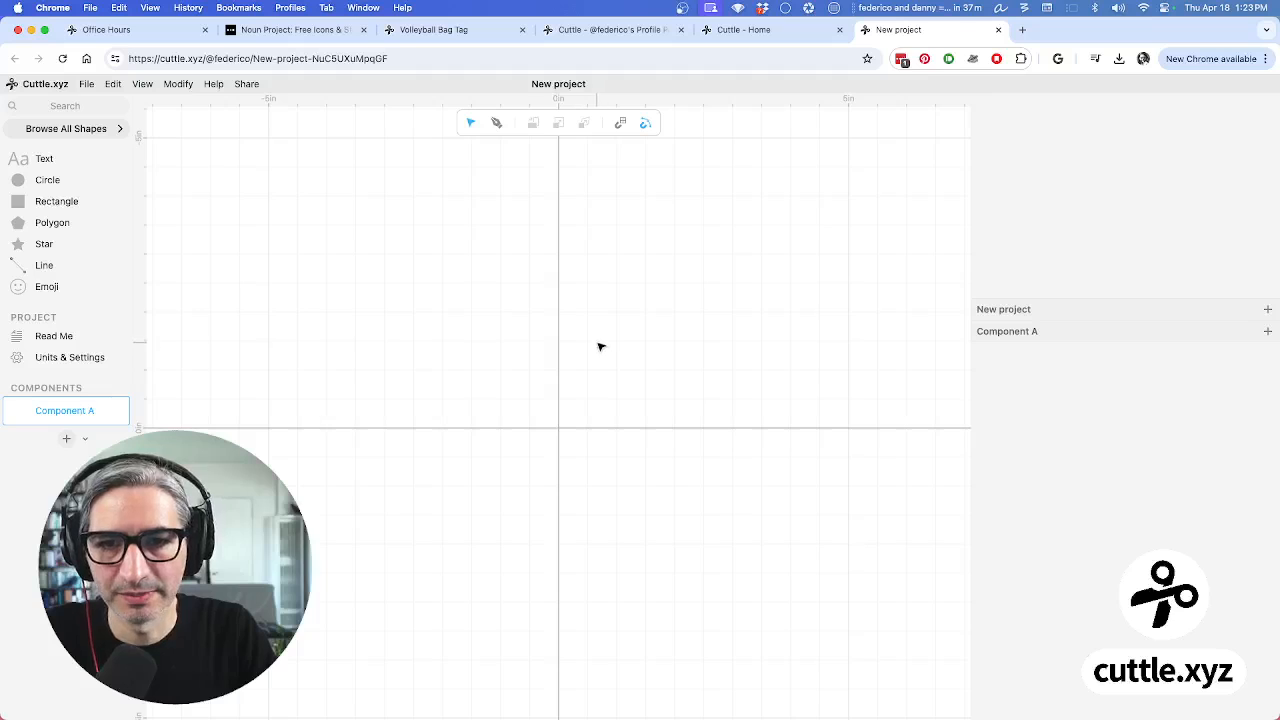
pyautogui.click(116, 84)
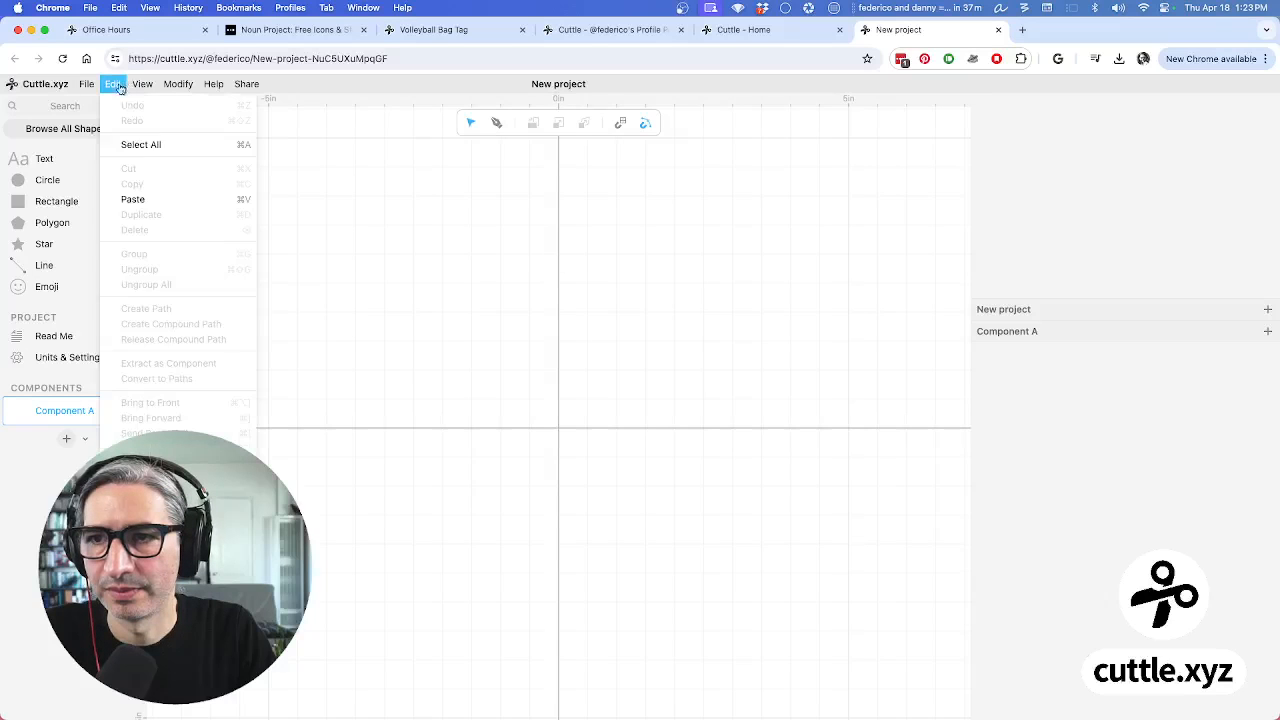
pyautogui.click(169, 199)
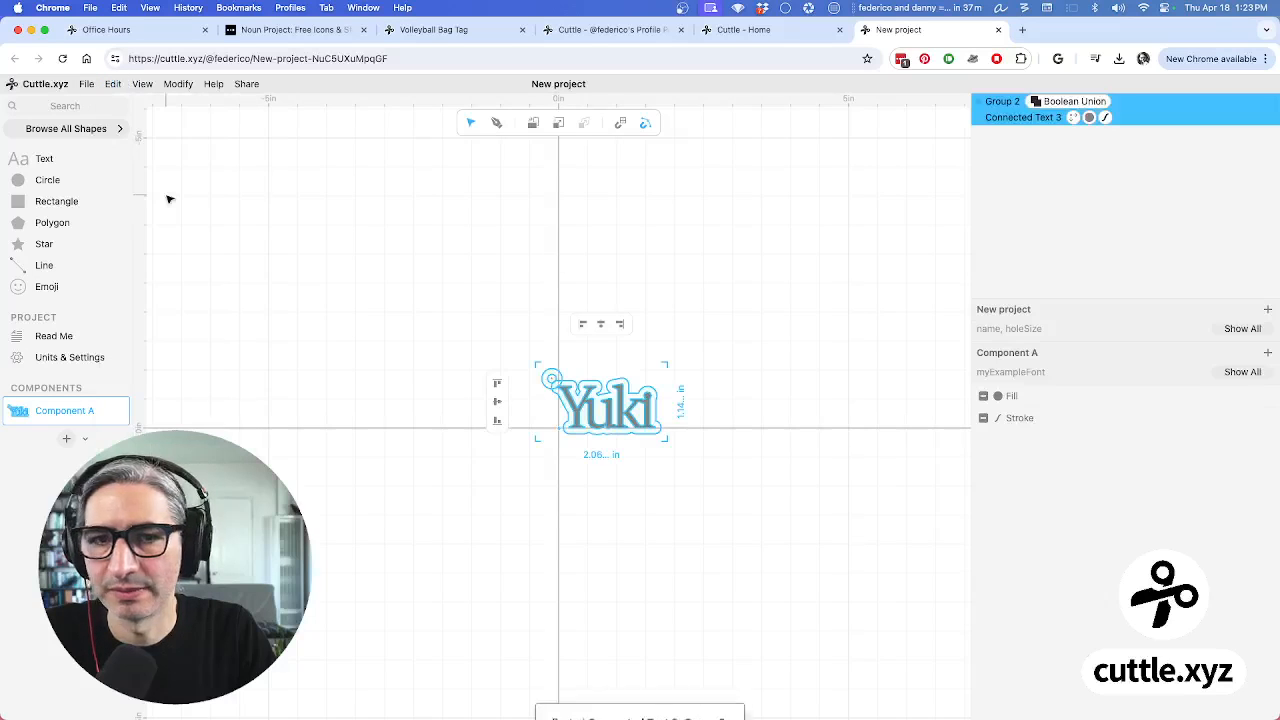
# Show all of the name, holeSize 0.25 and font parameters in New project
pyautogui.click(724, 486)
pyautogui.scroll(3, 680, 446)
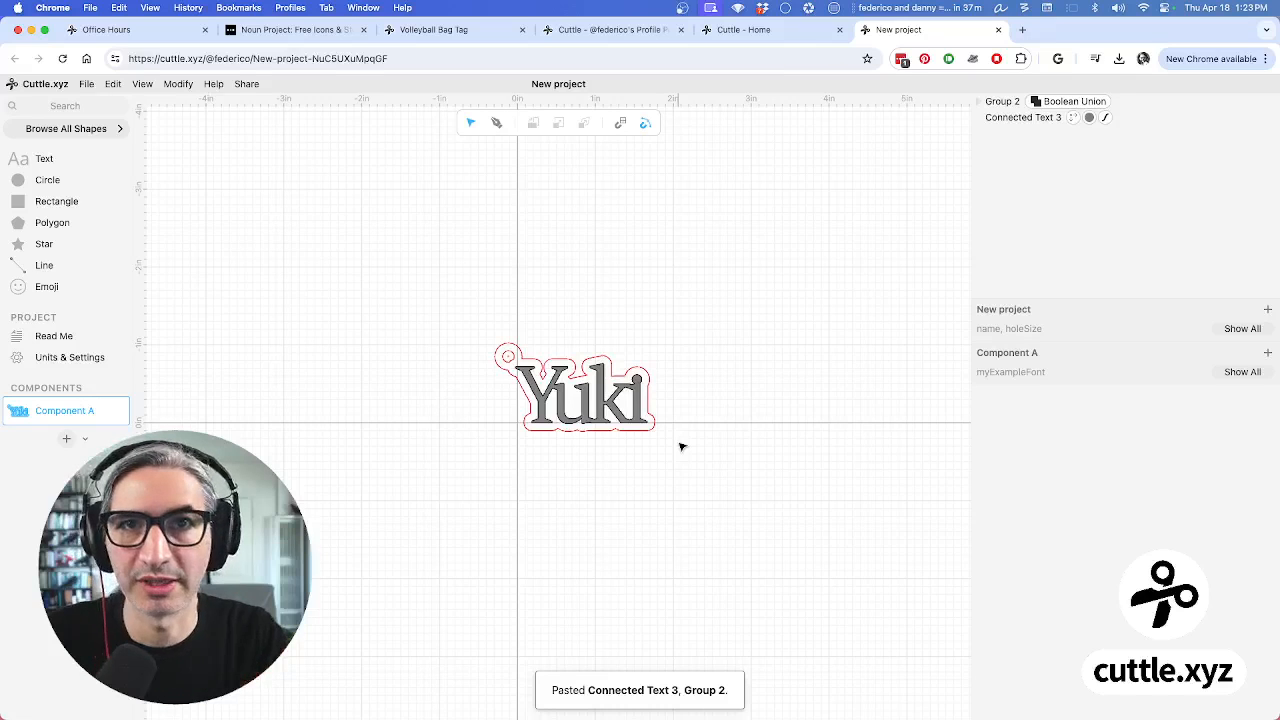
pyautogui.click(1242, 328)
pyautogui.click(1240, 421)
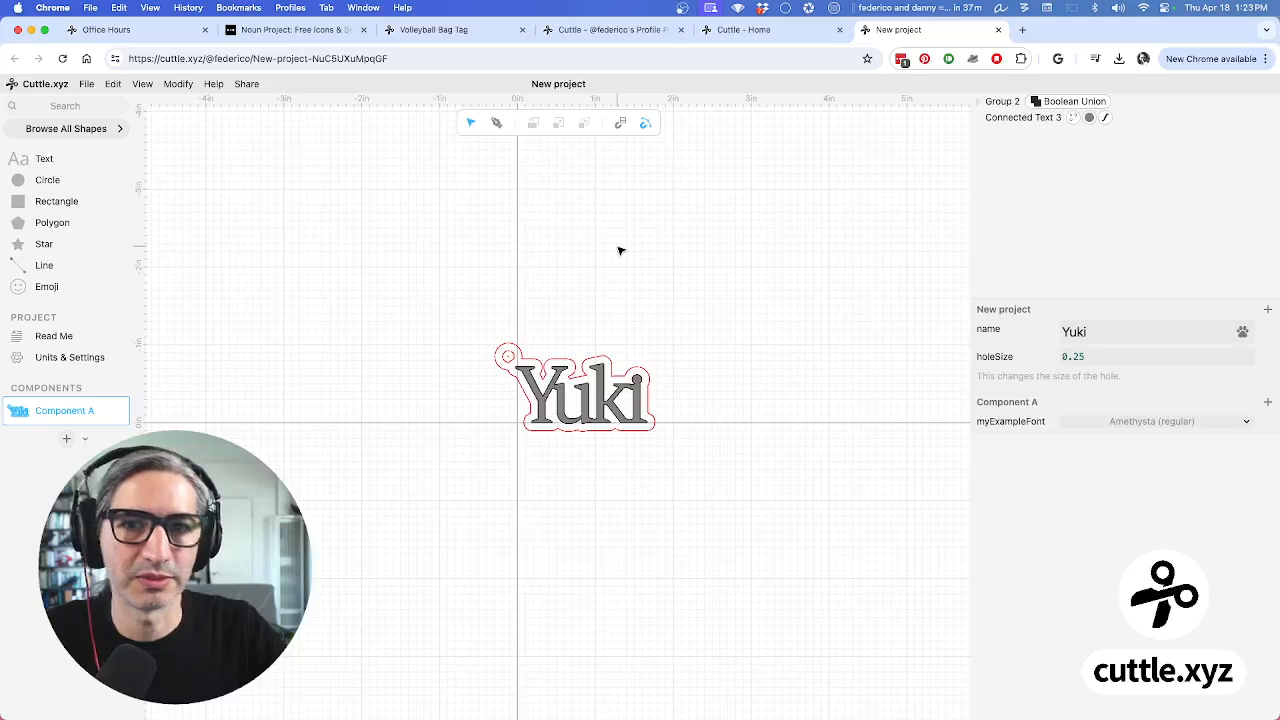
# Return to the New project tab, select the whole Yuki tag, and start a fresh browser tab
pyautogui.scroll(2, 586, 340)
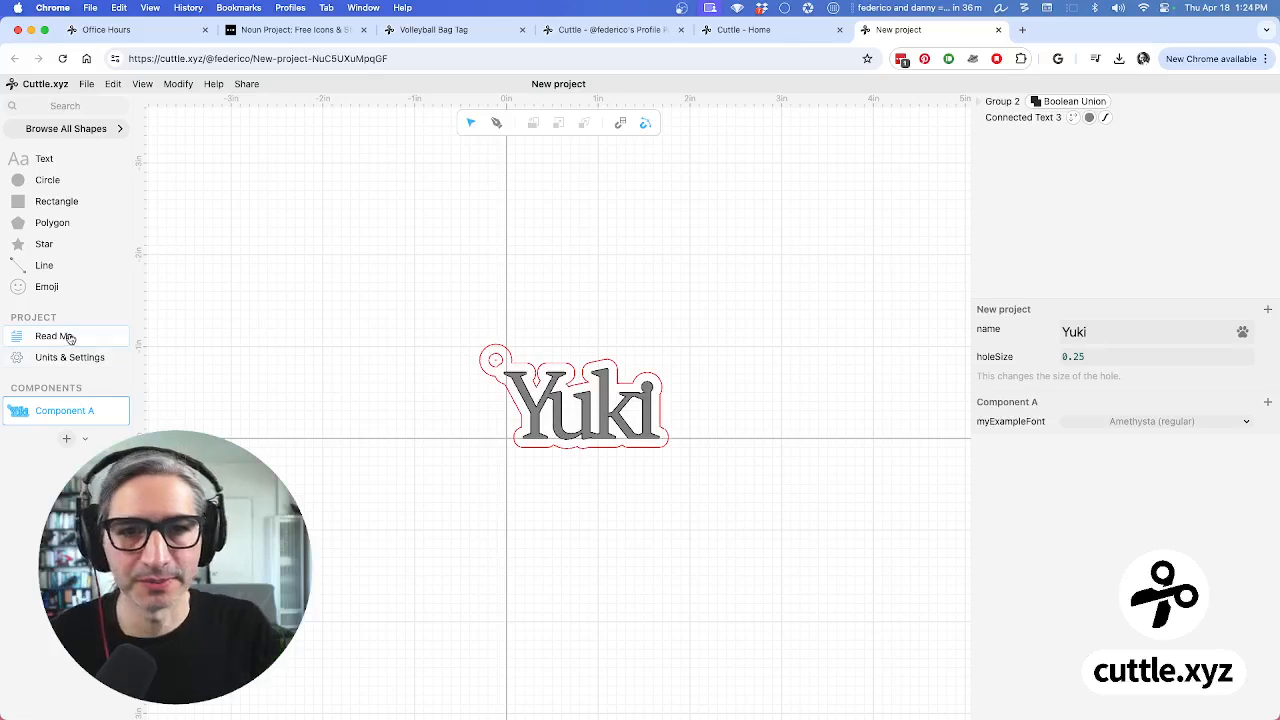
pyautogui.scroll(5, 538, 449)
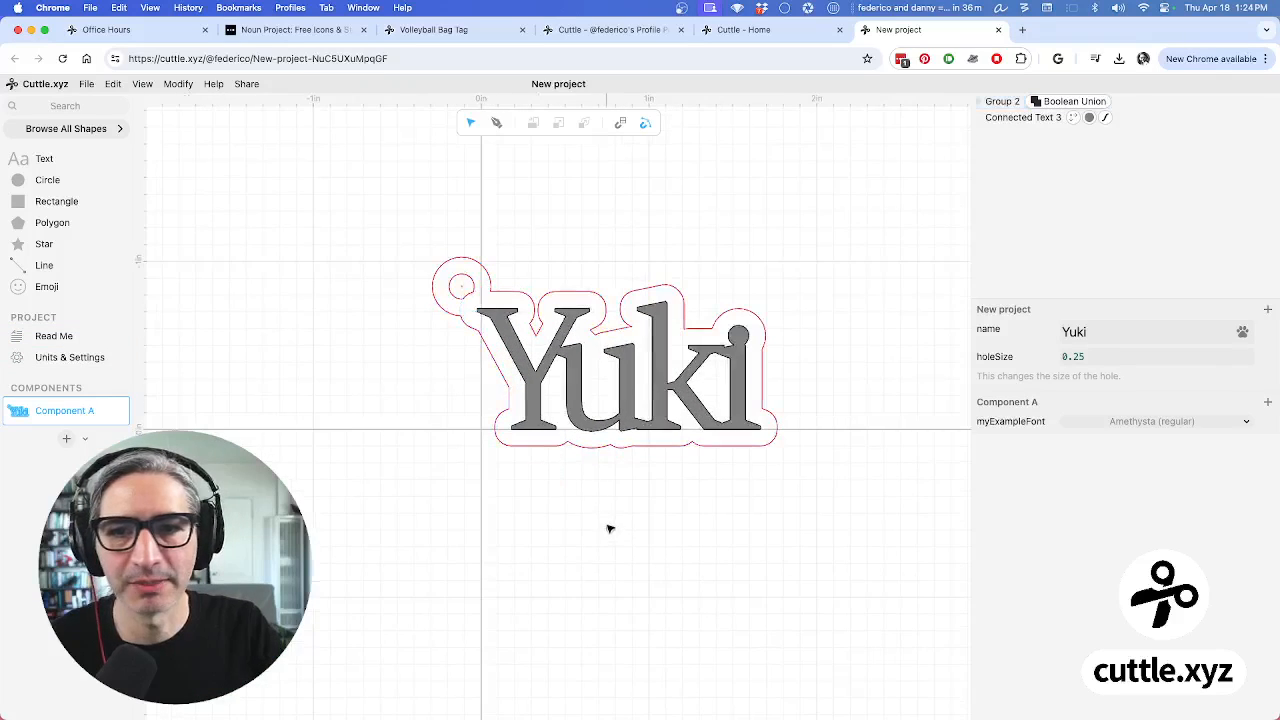
pyautogui.scroll(2, 600, 540)
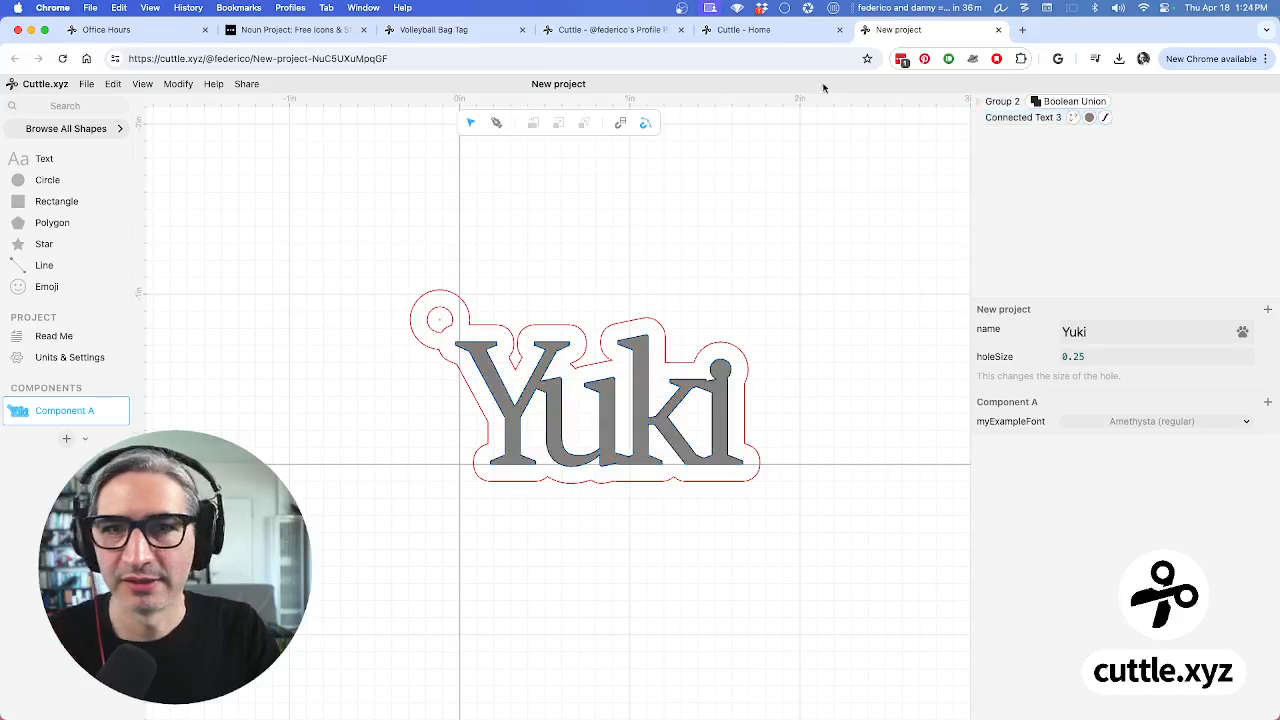
pyautogui.click(797, 33)
pyautogui.click(898, 29)
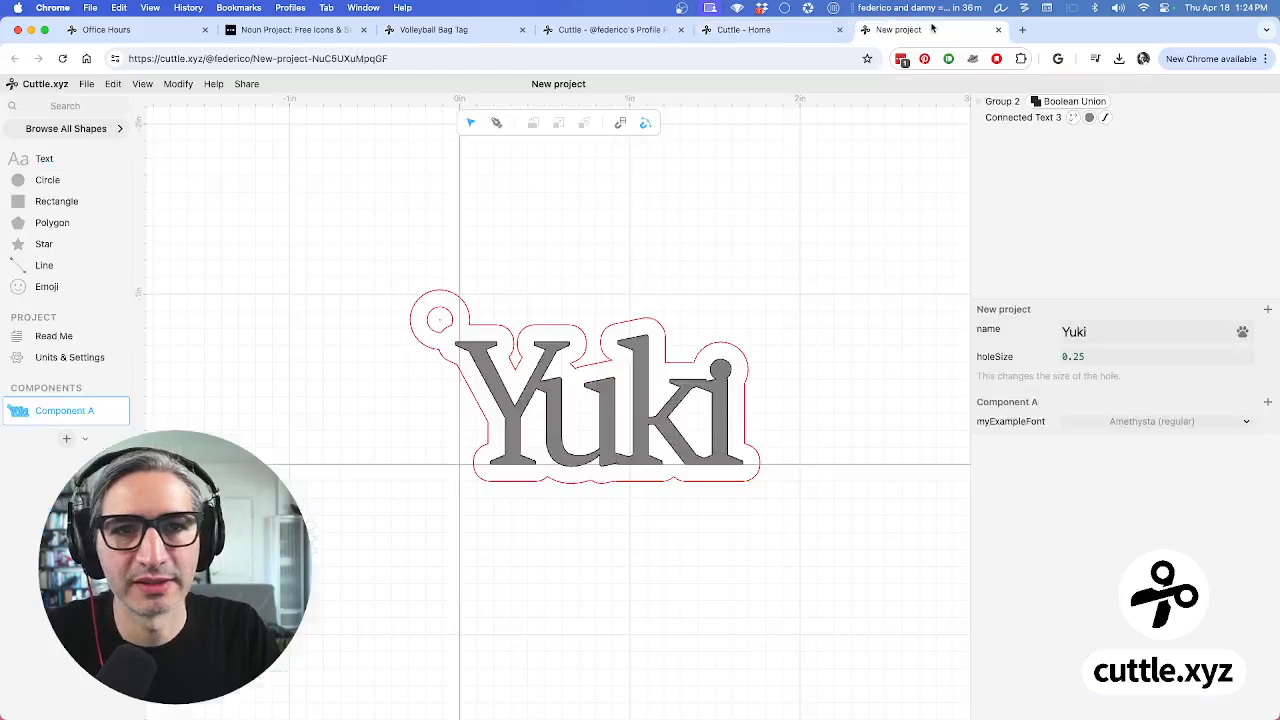
pyautogui.moveTo(290, 224); pyautogui.dragTo(963, 679)
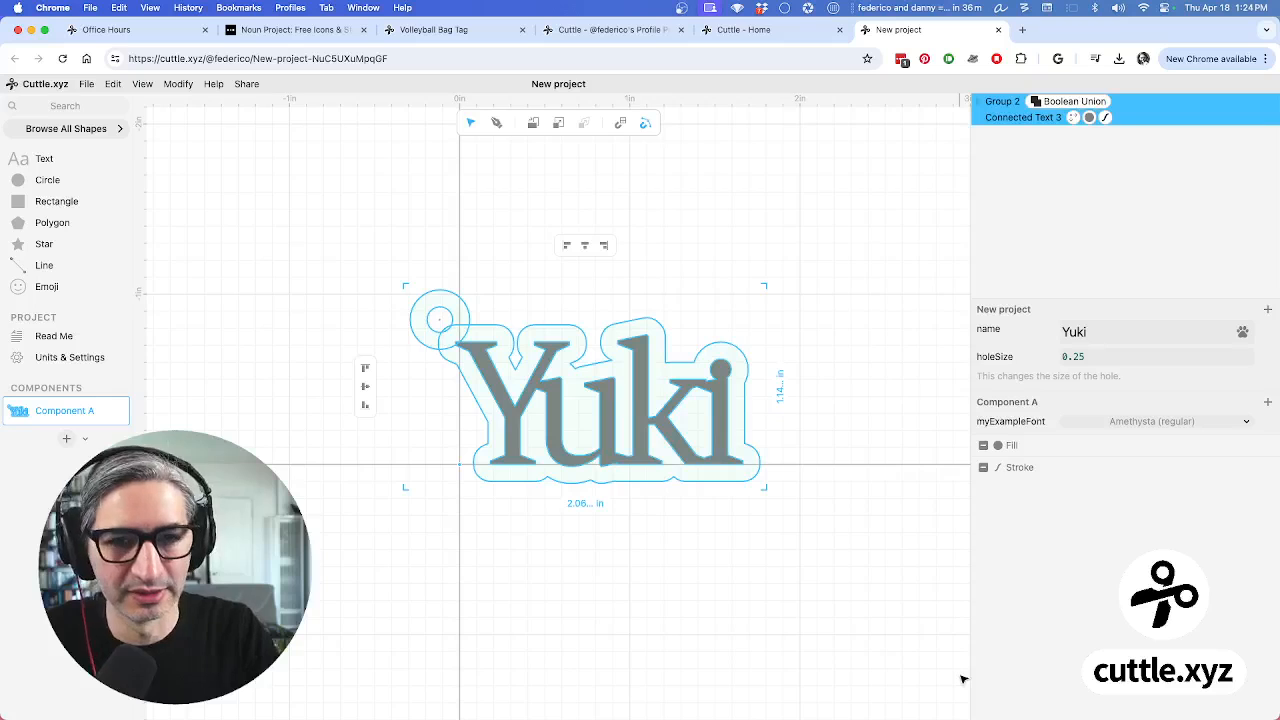
pyautogui.click(1024, 30)
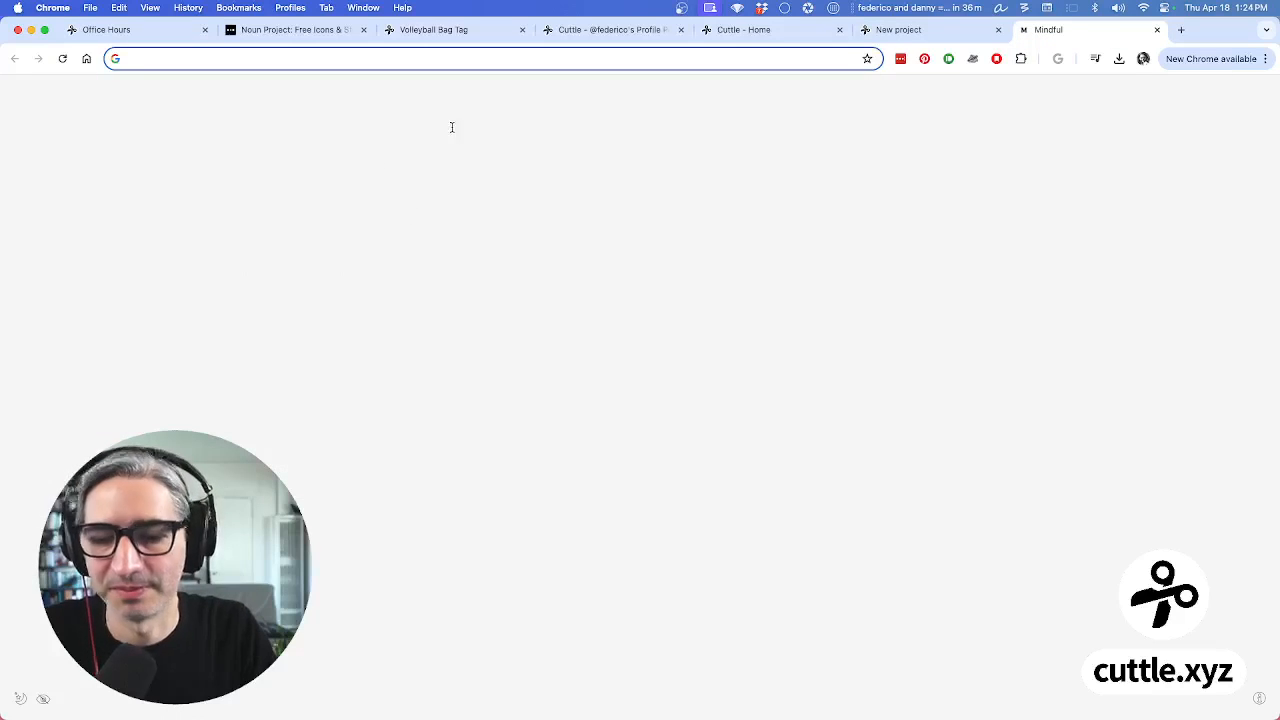
# Load cuttle.xyz in the new tab and create another blank Untitled Project
pyautogui.write('cuttle.xyz')
pyautogui.press('Return')
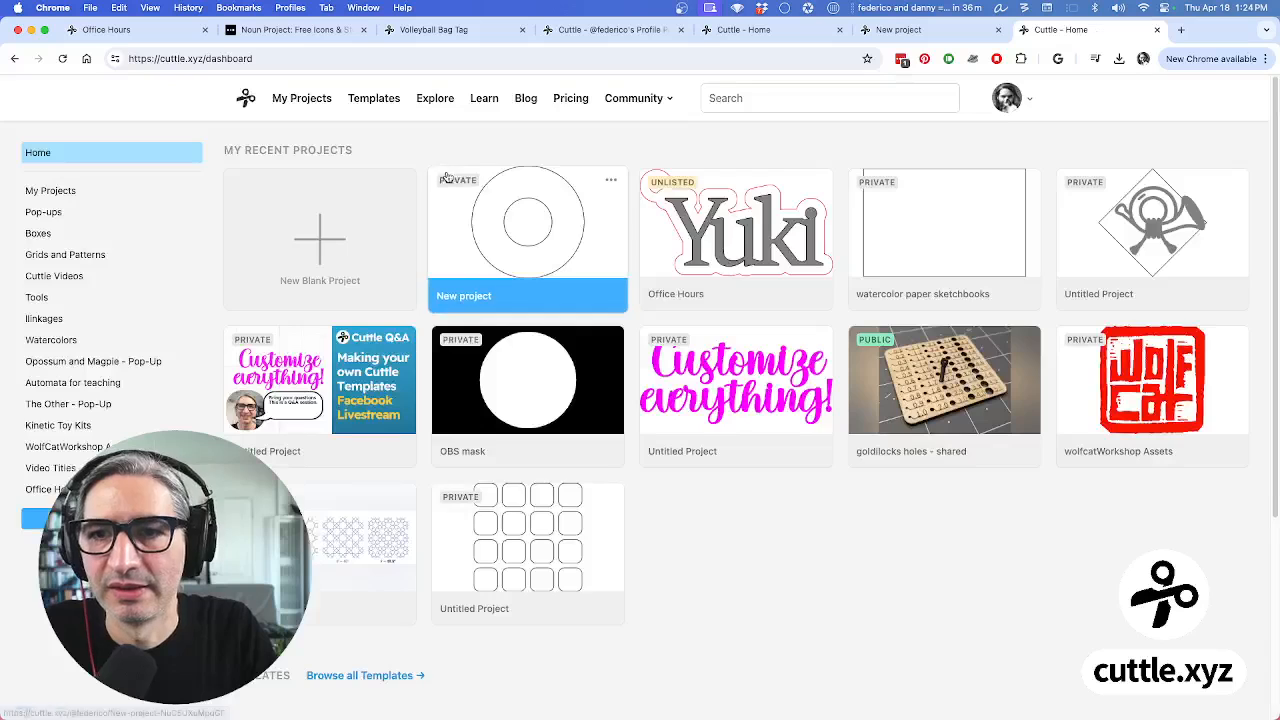
pyautogui.click(328, 240)
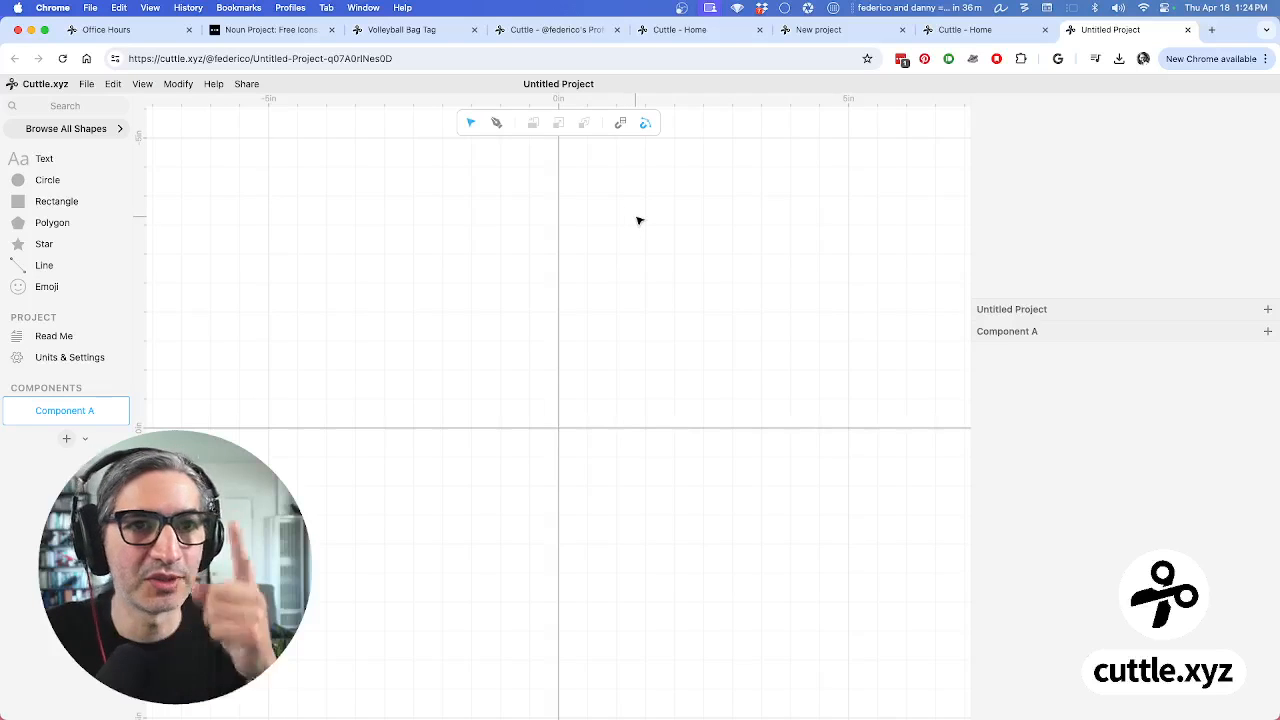
# Rename the blank project to 'State Outline', then go to the Noun Project tab
pyautogui.doubleClick(585, 85)
pyautogui.write('State Outline')
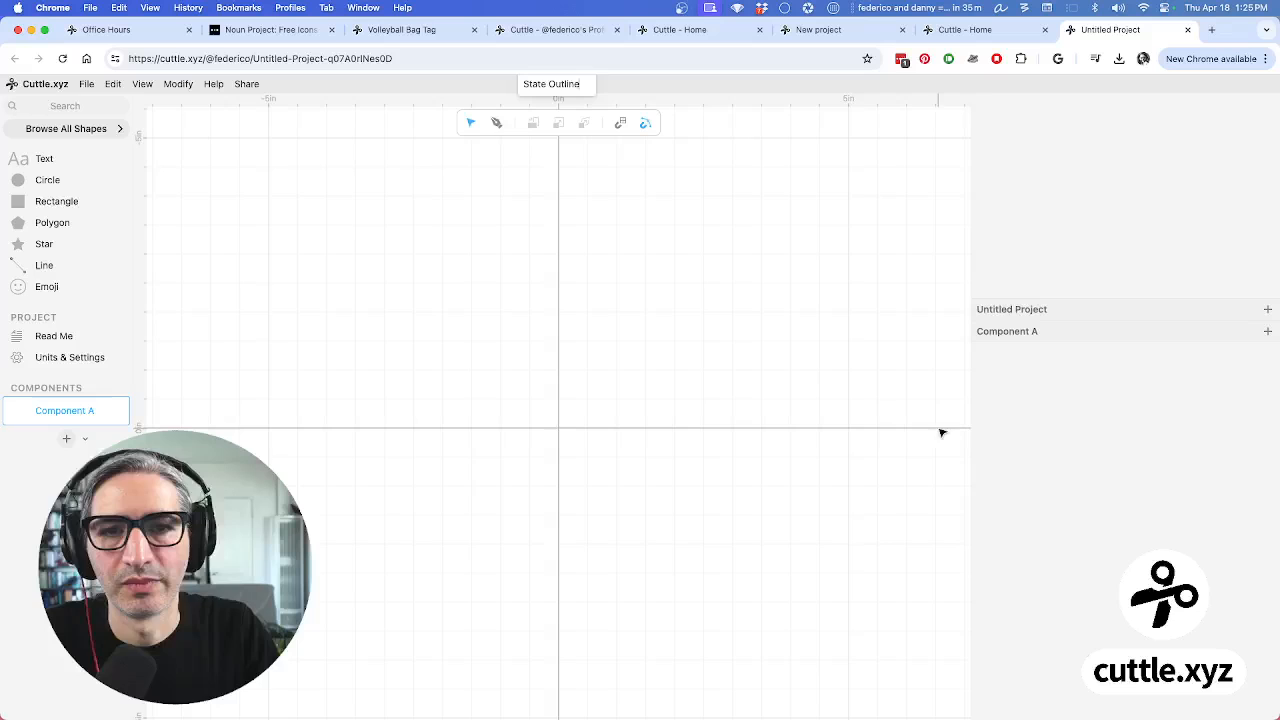
pyautogui.click(837, 385)
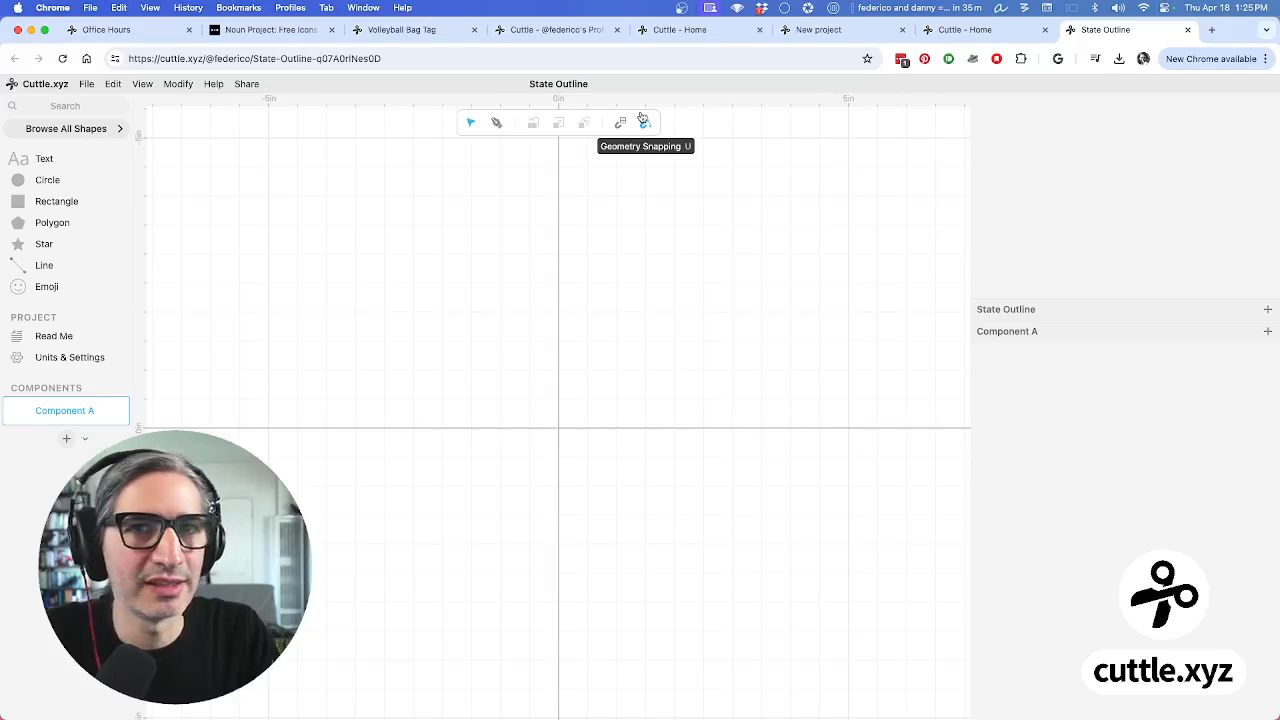
pyautogui.click(275, 33)
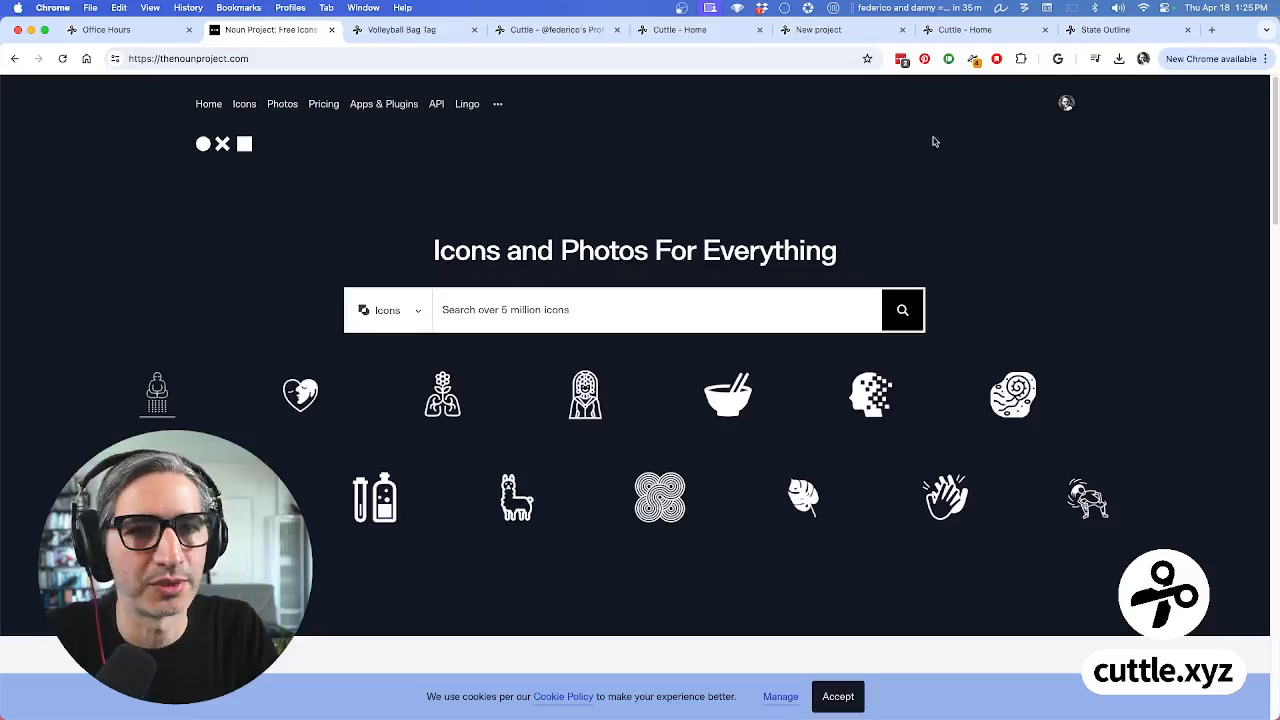
# Search the Noun Project for 'california' and open the solid black California state icon
pyautogui.click(720, 314)
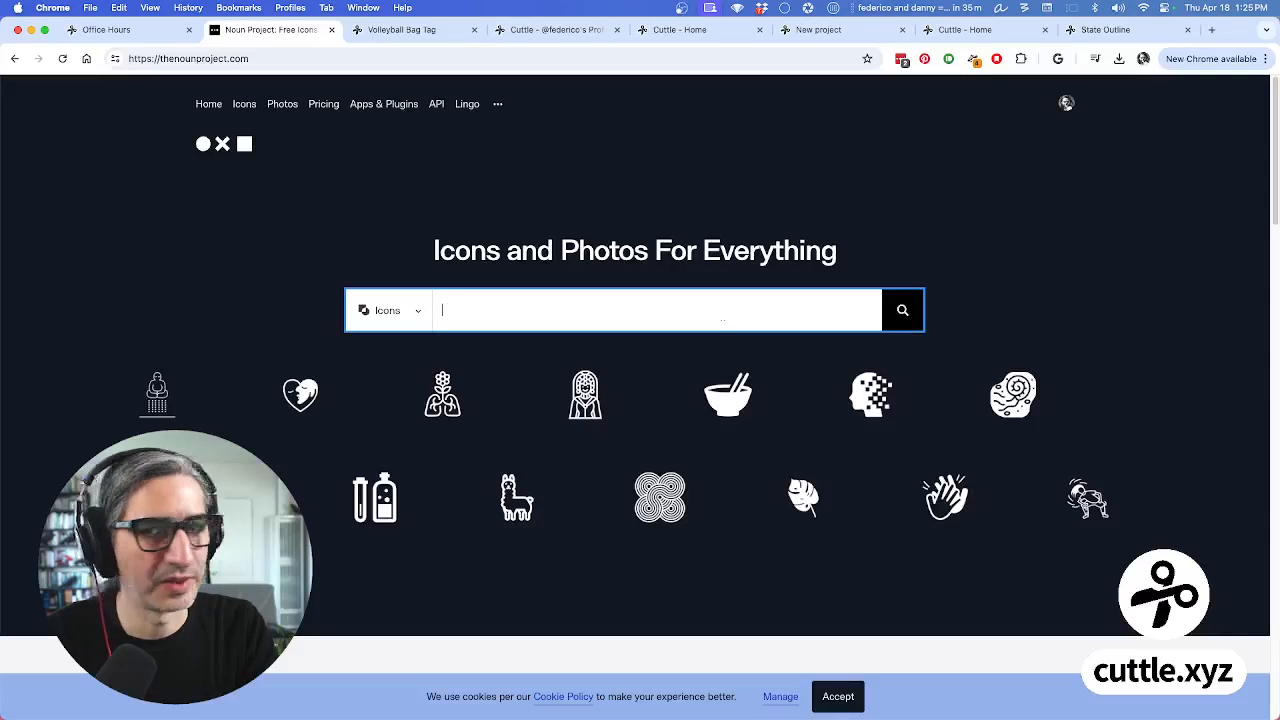
pyautogui.write('california')
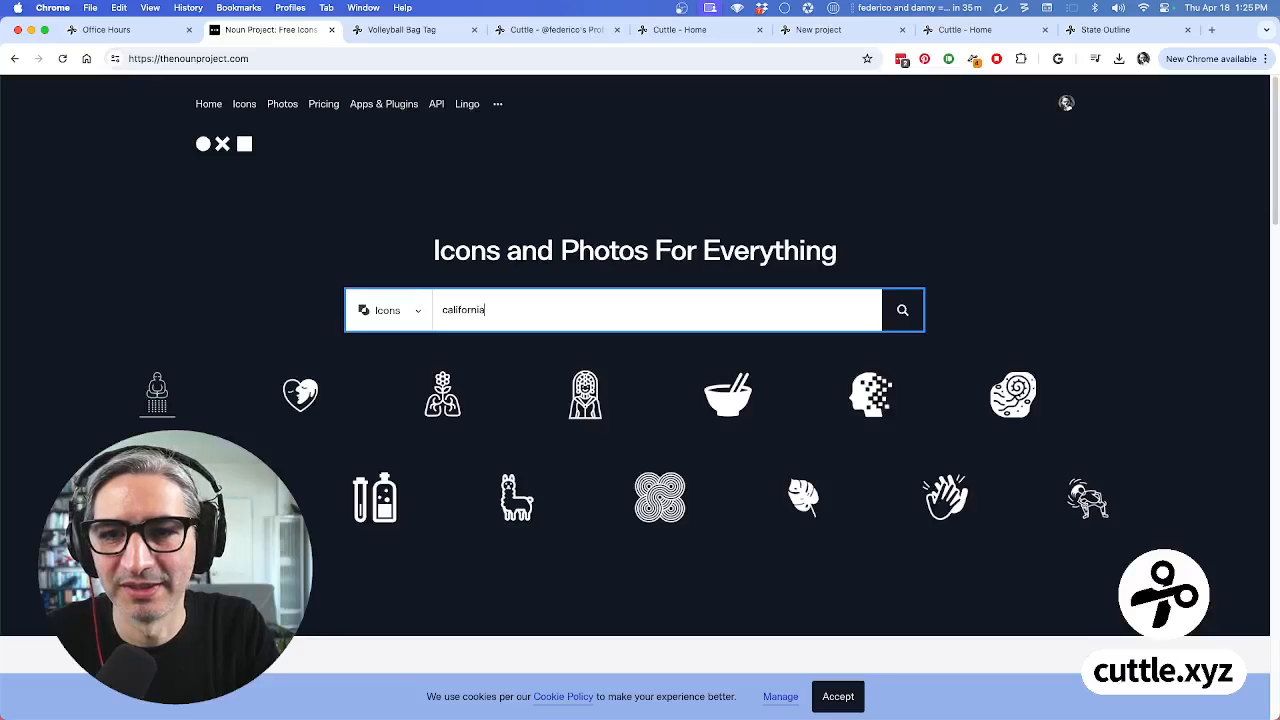
pyautogui.press('Return')
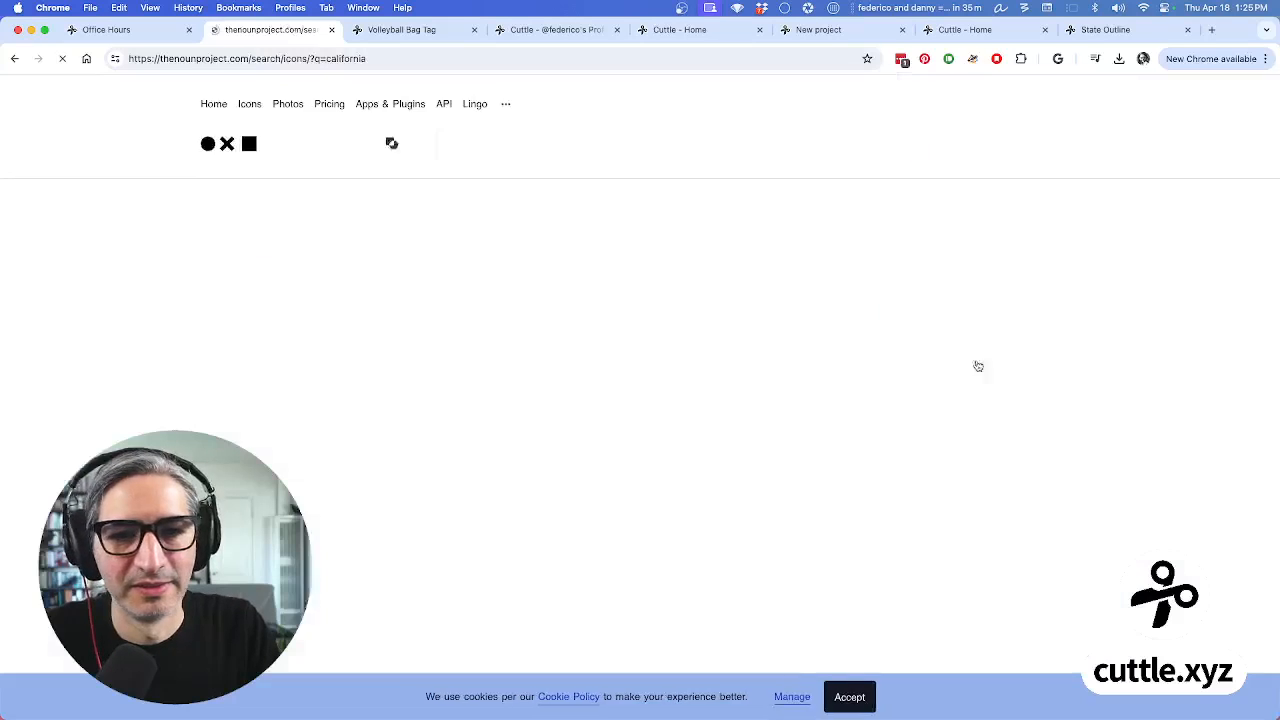
pyautogui.scroll(-3, 803, 395)
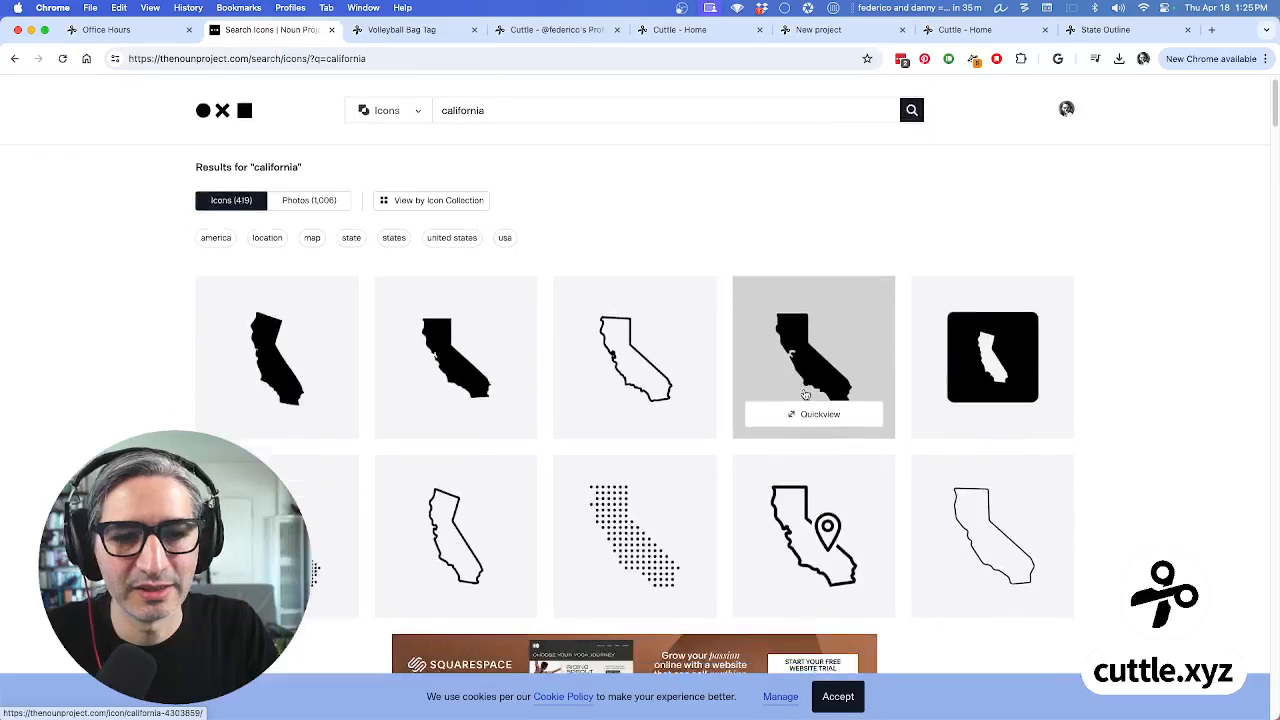
pyautogui.scroll(-1, 620, 340)
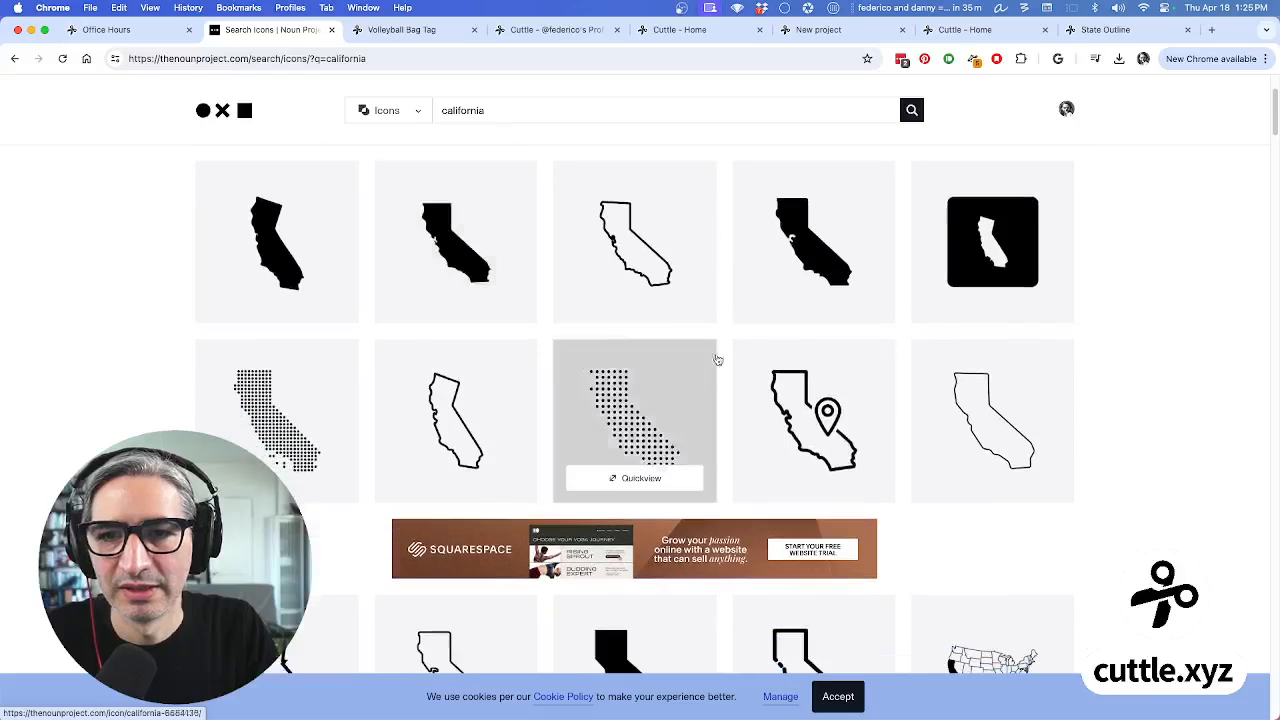
pyautogui.scroll(-3, 592, 344)
pyautogui.scroll(-1, 595, 346)
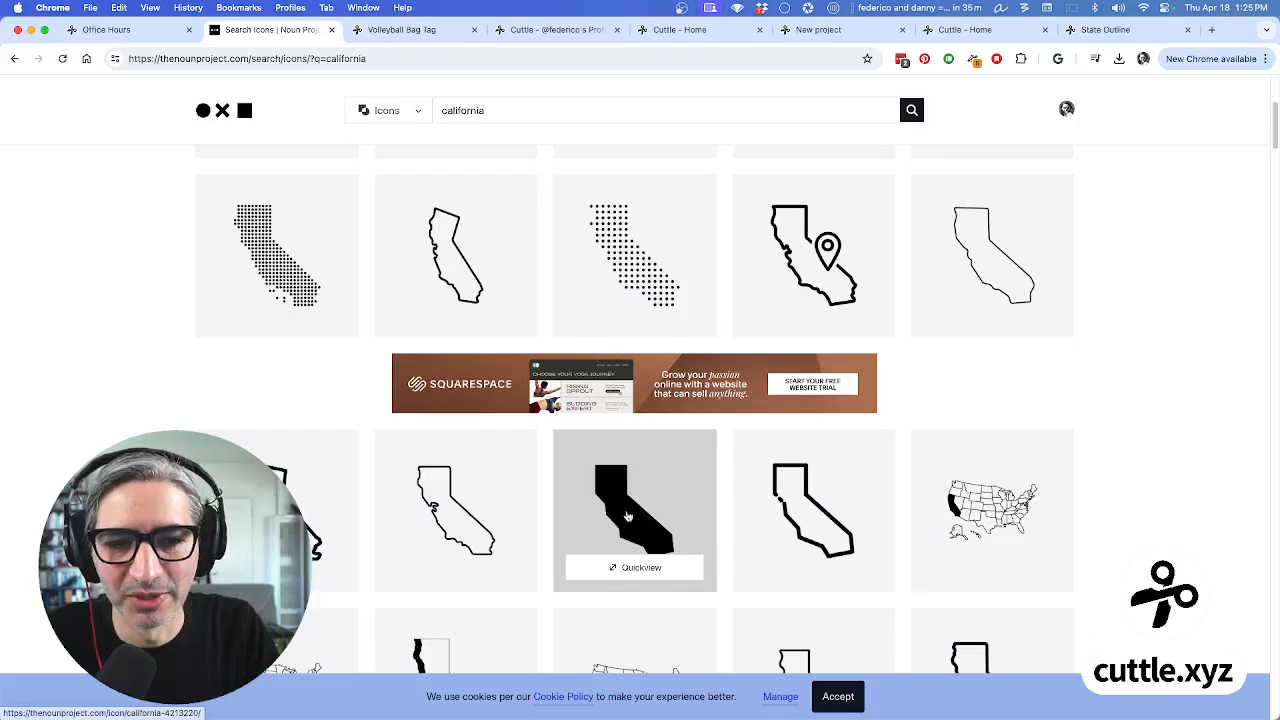
pyautogui.scroll(-5, 623, 515)
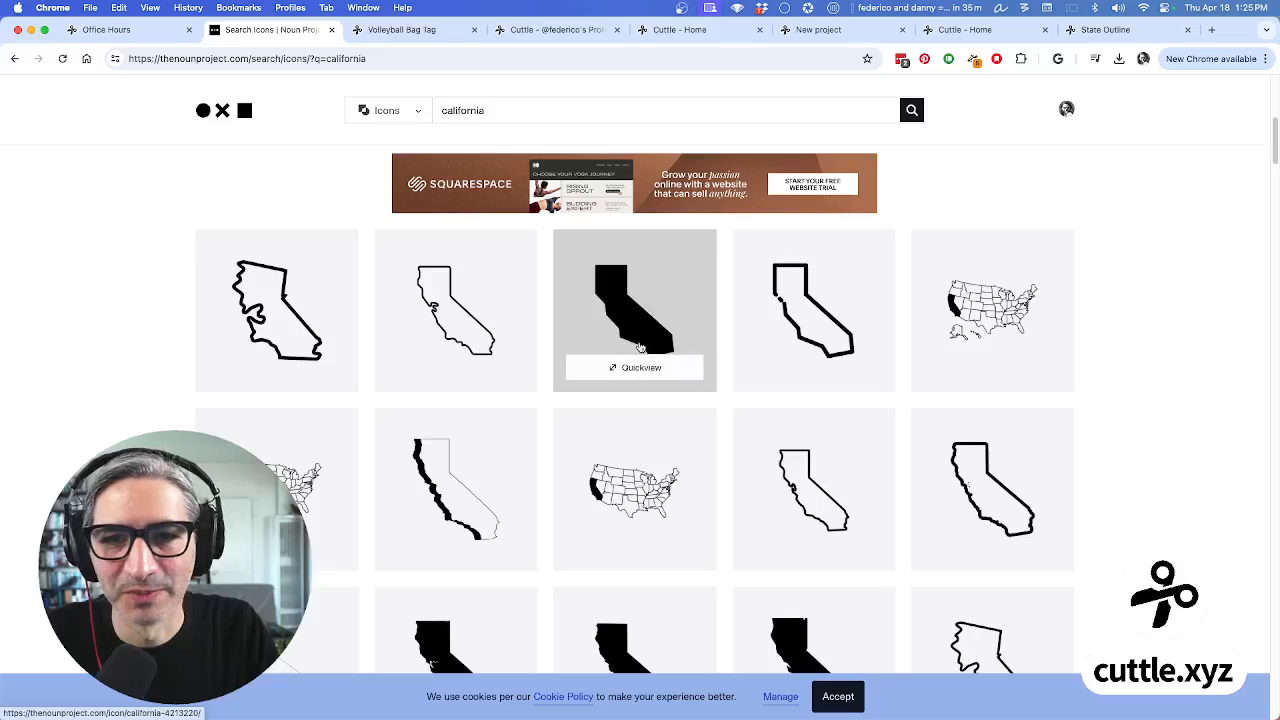
pyautogui.click(641, 345)
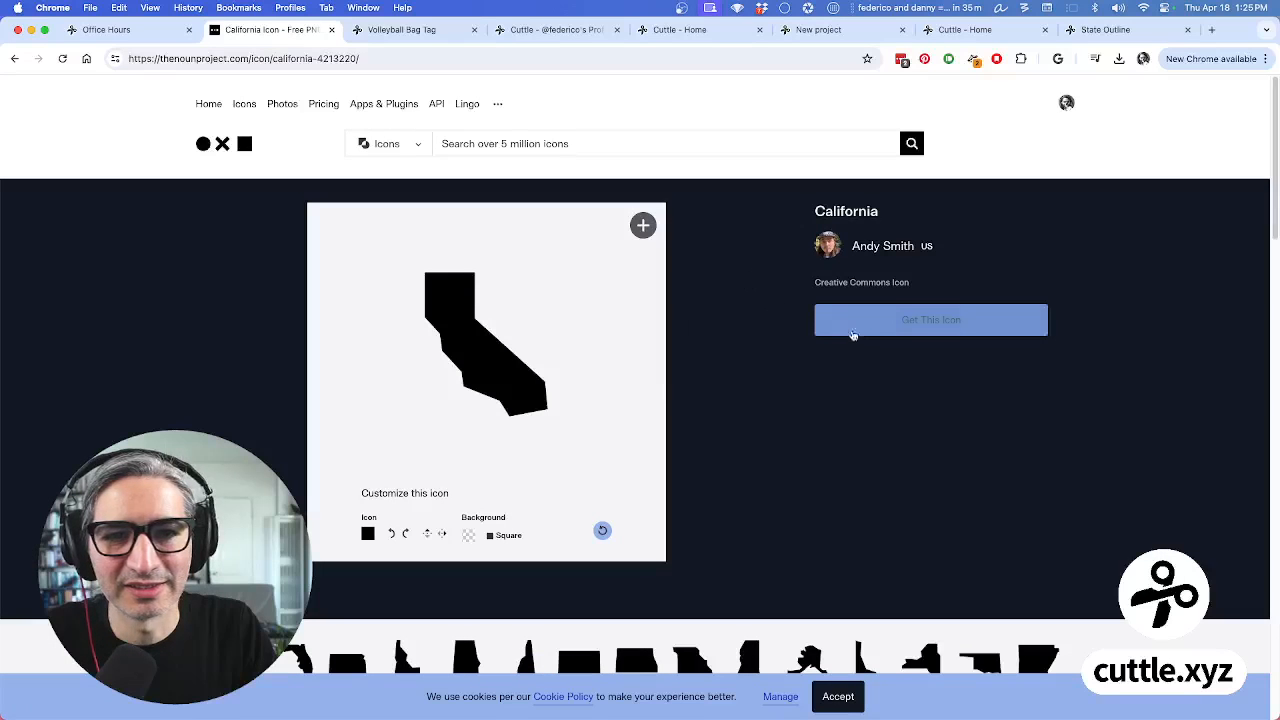
# Download the icon free as noun-california-4213220.svg via Basic Download, then return to State Outline
pyautogui.click(893, 328)
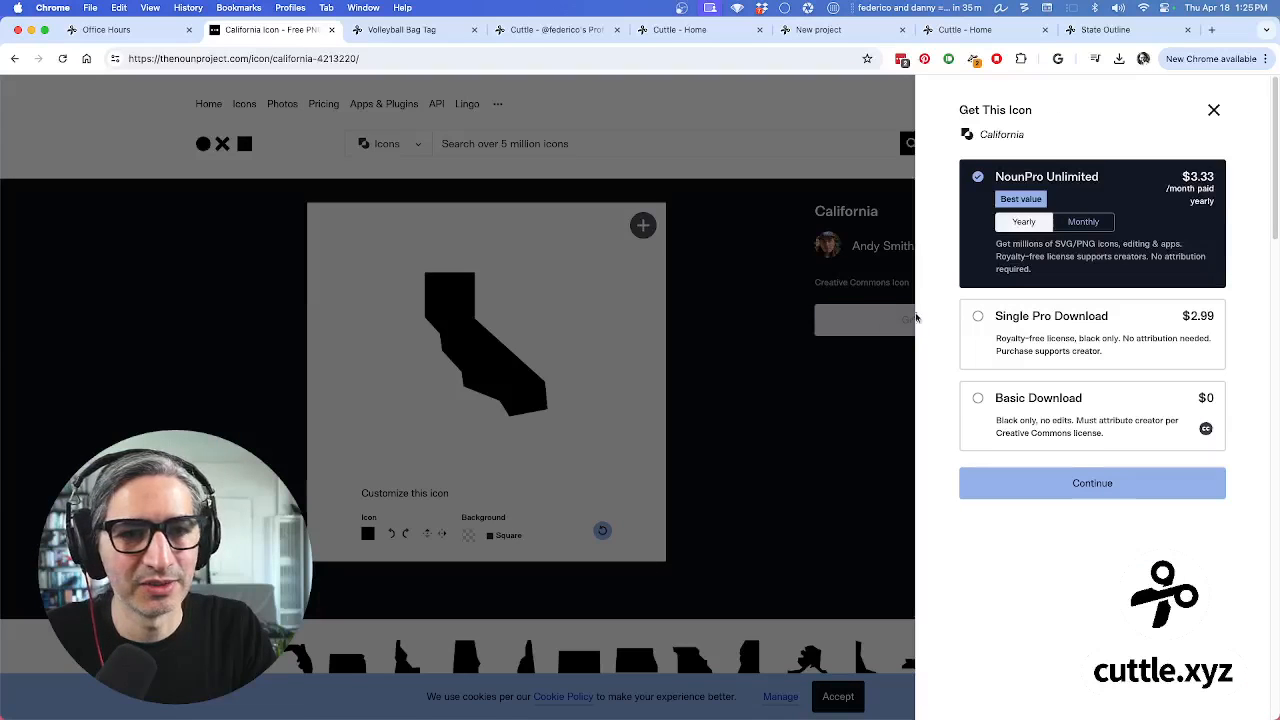
pyautogui.click(979, 398)
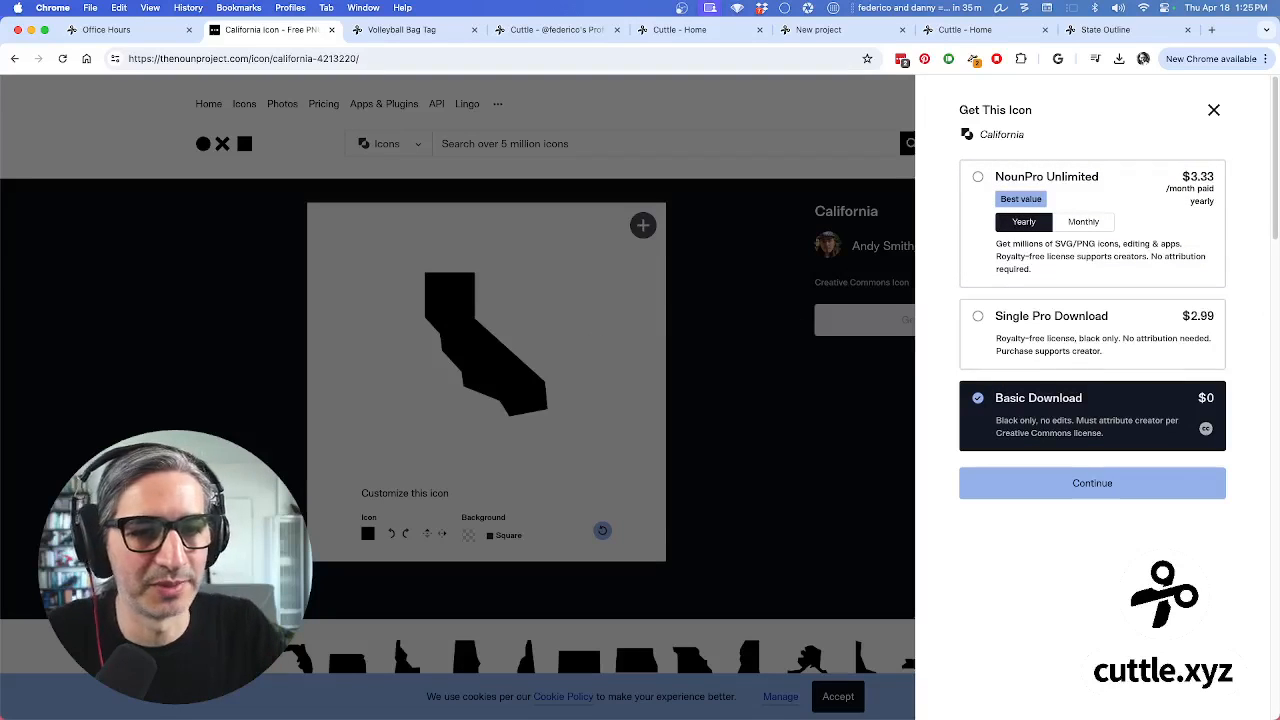
pyautogui.click(1147, 488)
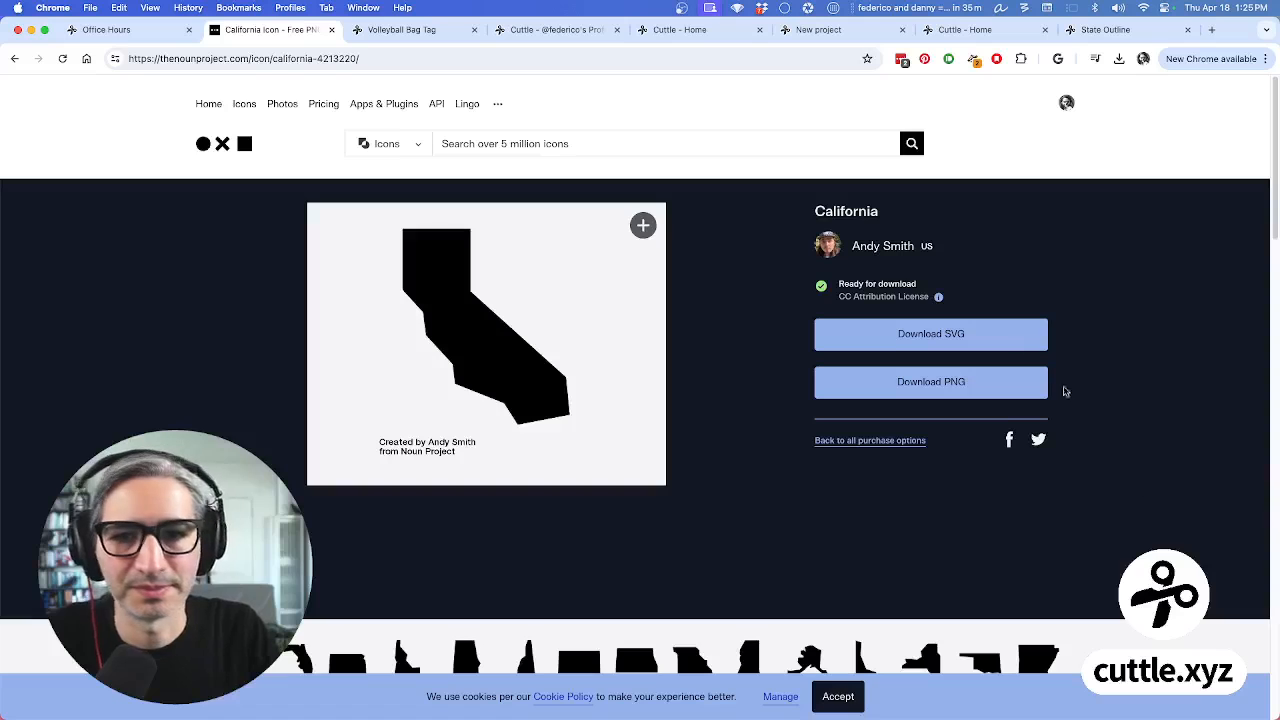
pyautogui.click(943, 337)
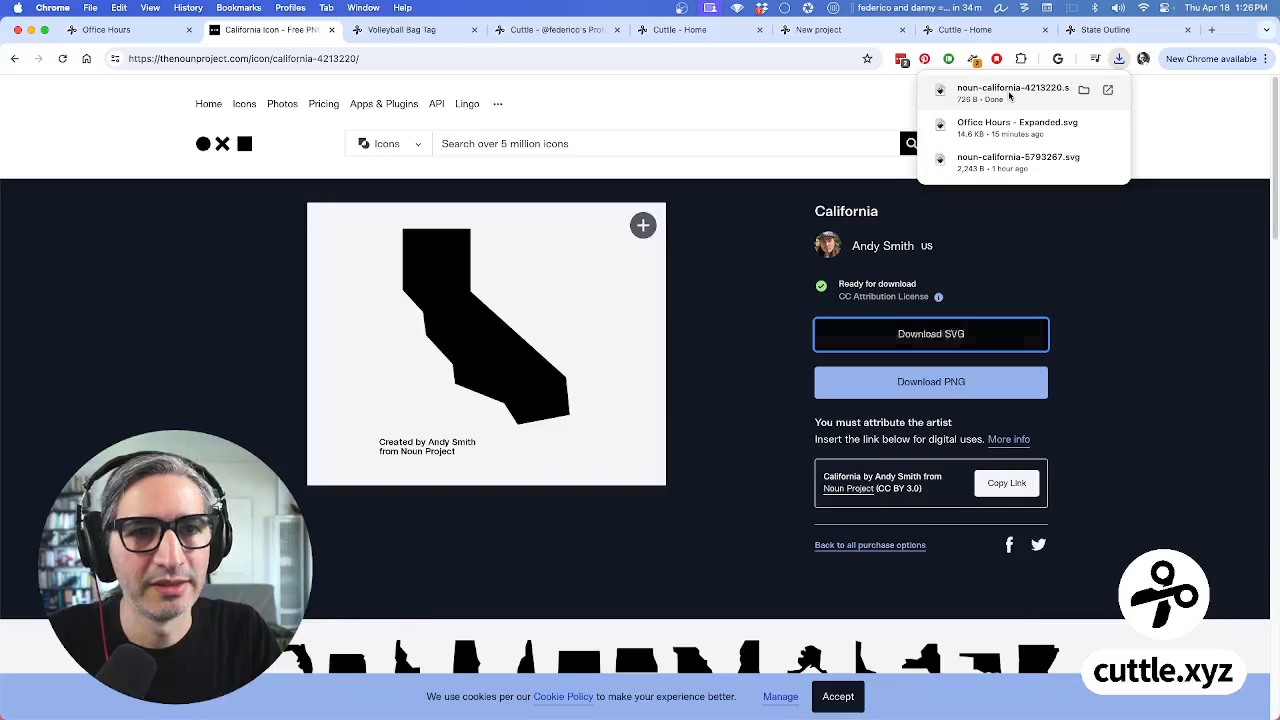
pyautogui.click(1097, 35)
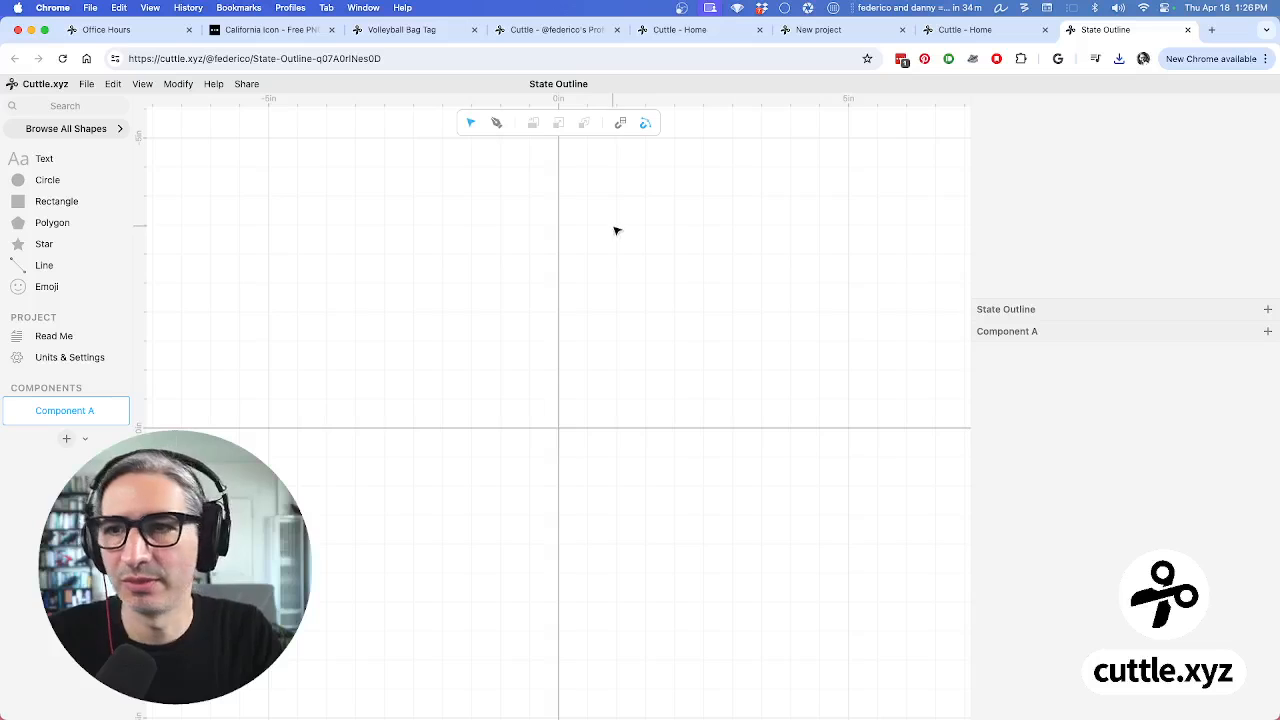
# Place noun-california-4213220.svg on the canvas by dragging it from Chrome's downloads list
pyautogui.click(86, 84)
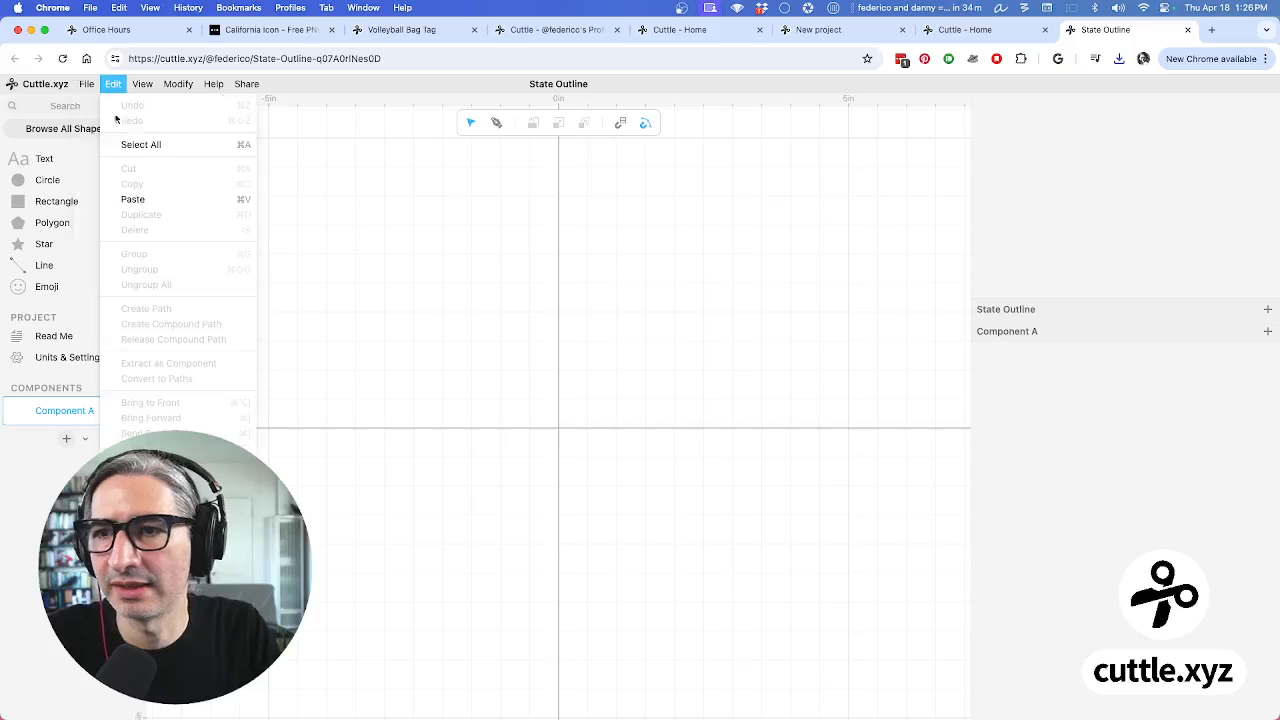
pyautogui.click(113, 84)
pyautogui.click(86, 84)
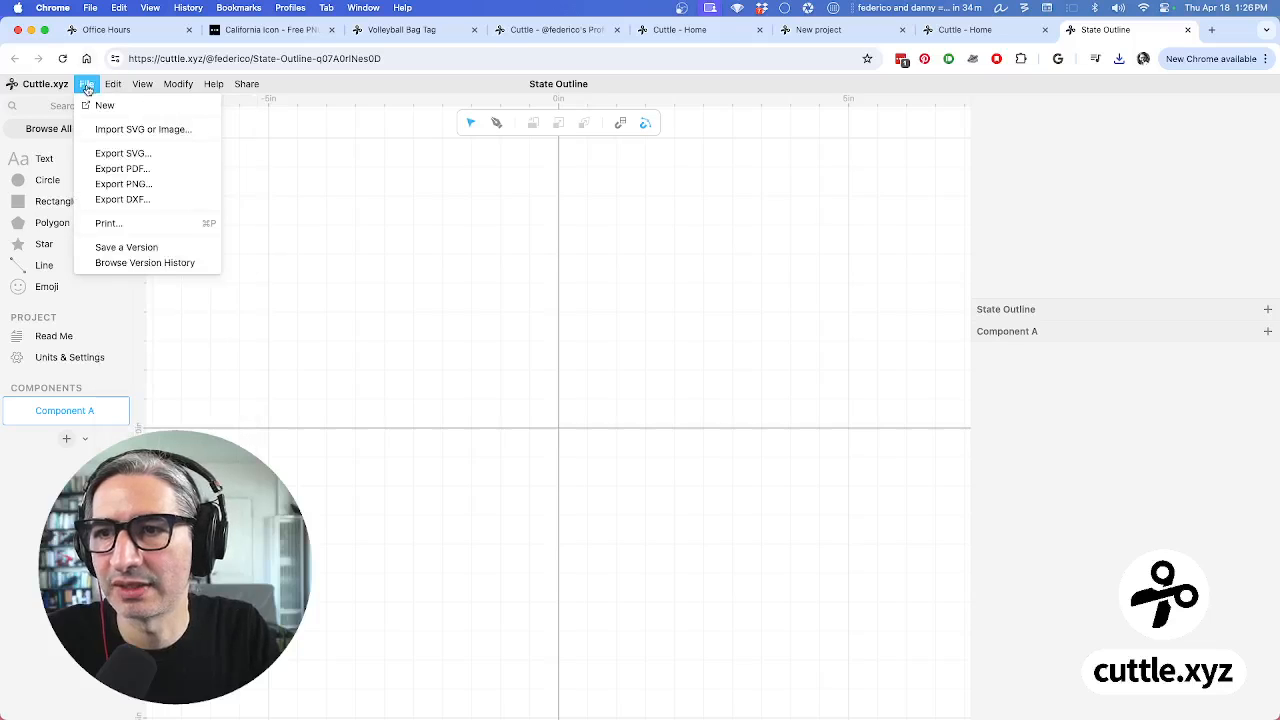
pyautogui.click(121, 135)
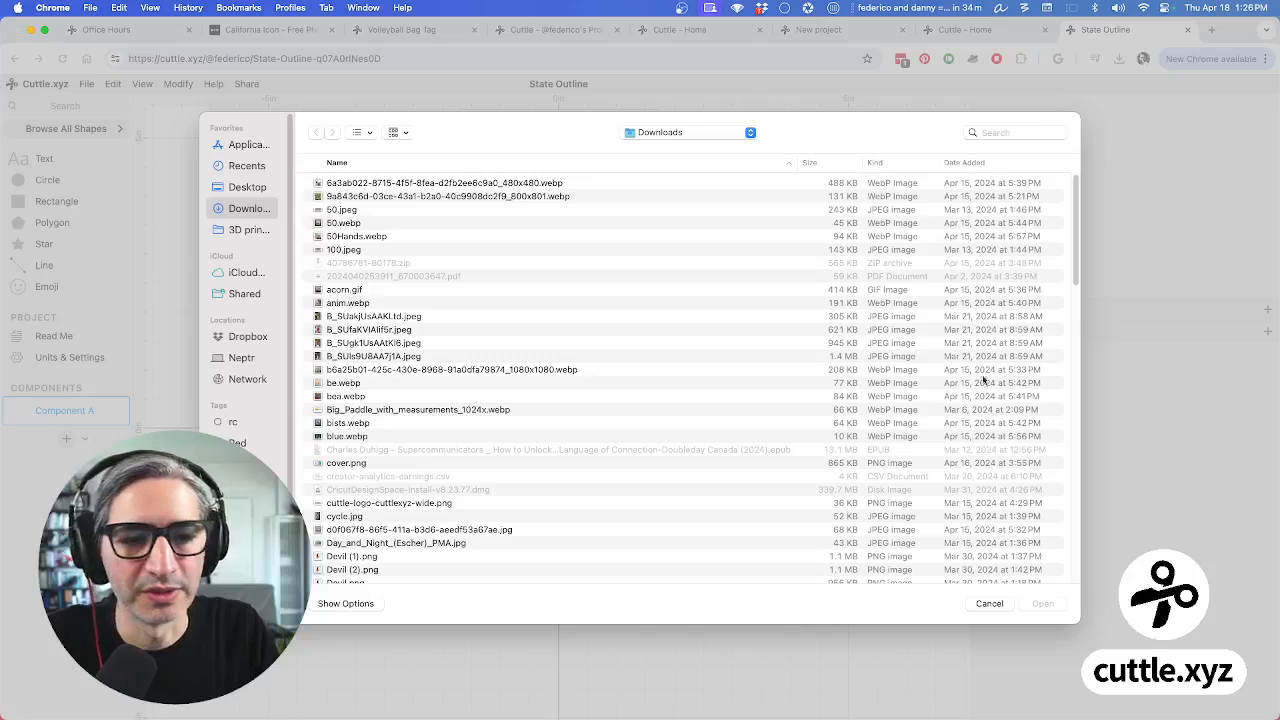
pyautogui.click(984, 602)
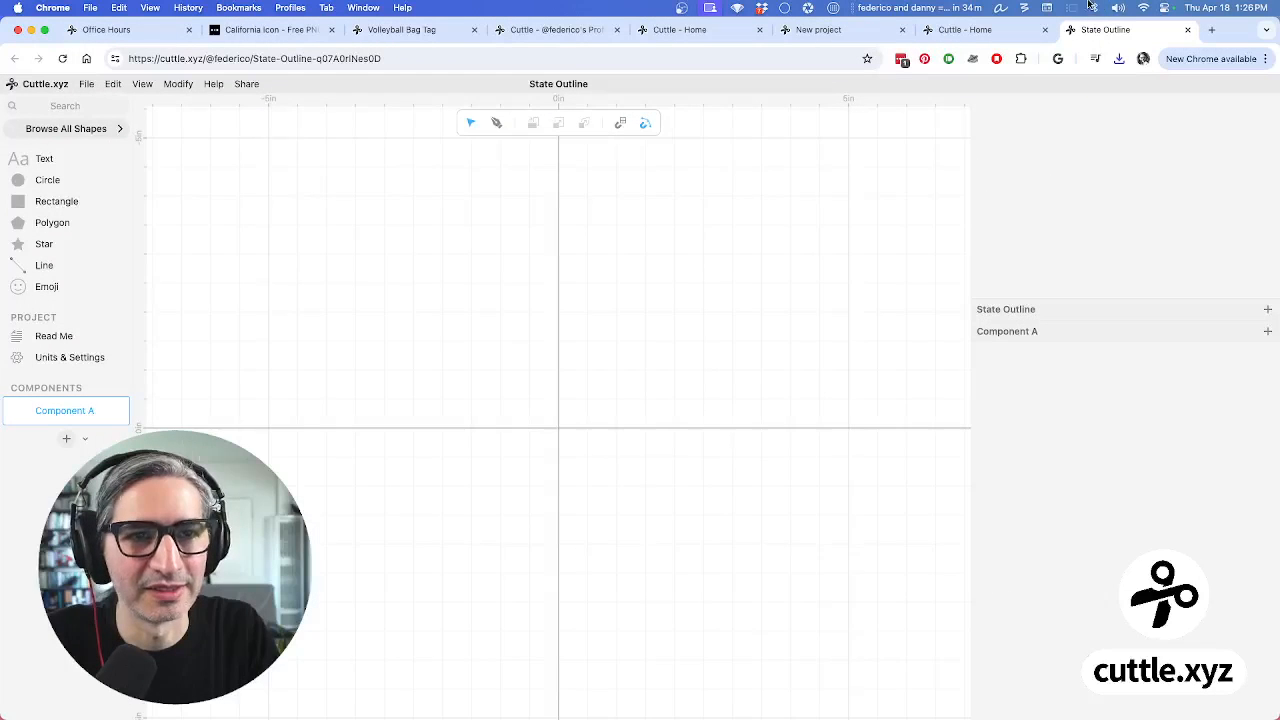
pyautogui.click(1120, 60)
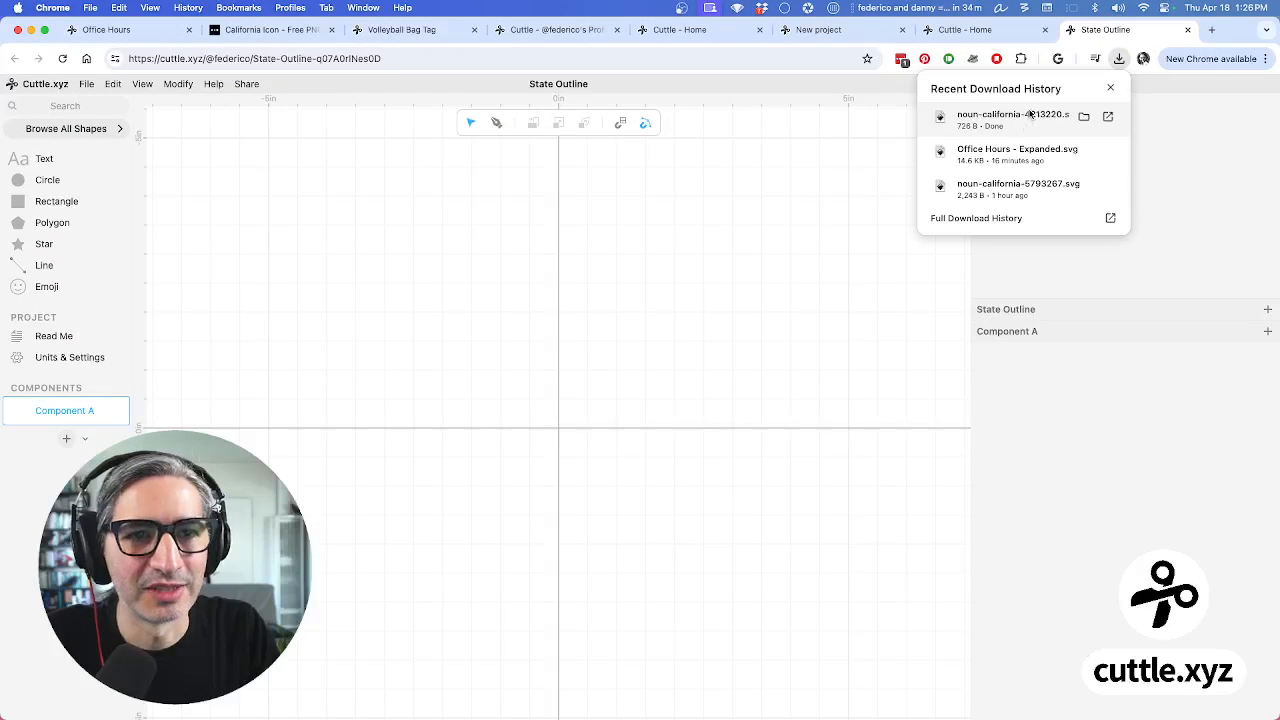
pyautogui.moveTo(1023, 122); pyautogui.dragTo(601, 404)
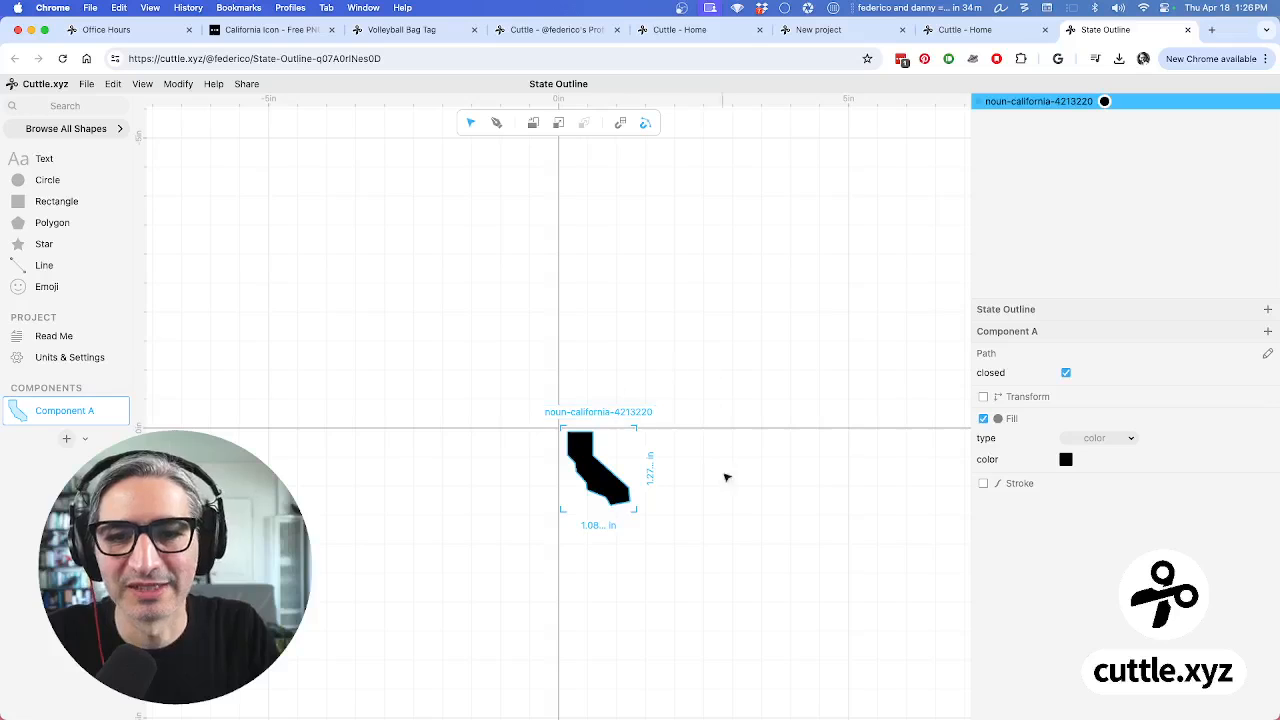
# Enlarge the California shape about 2.5 times and move it up toward the origin
pyautogui.scroll(5, 676, 498)
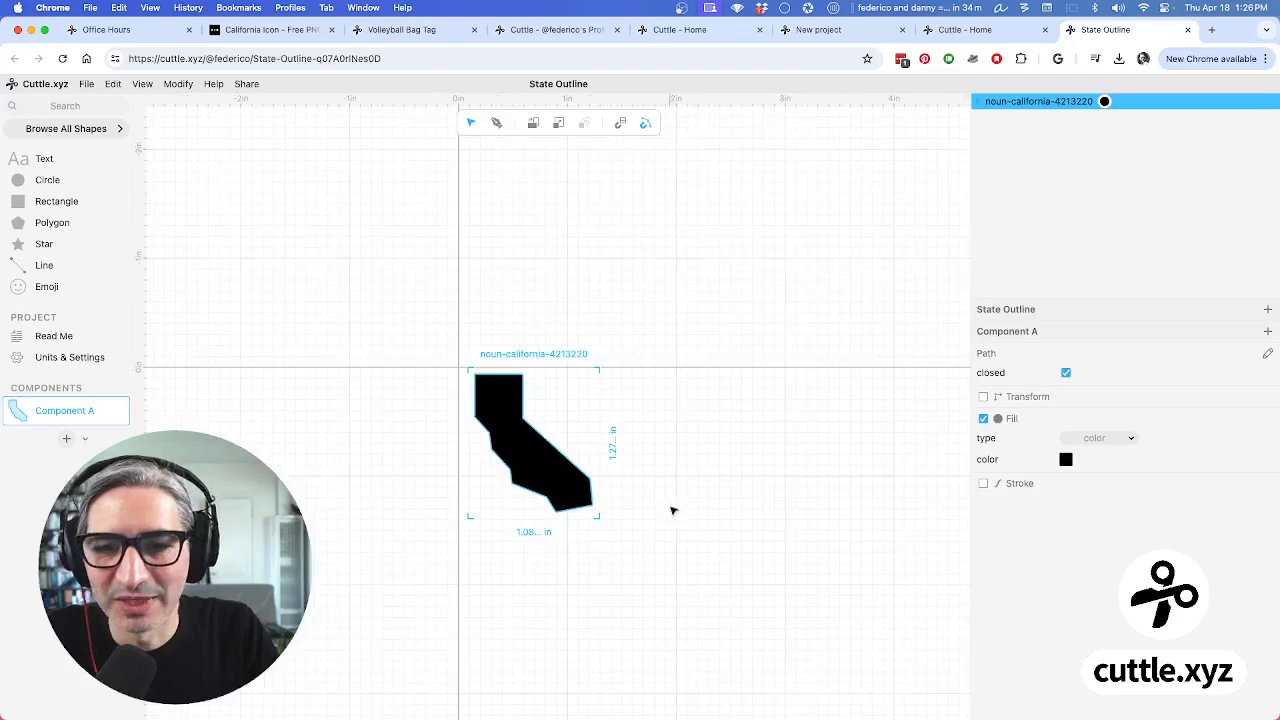
pyautogui.click(531, 531)
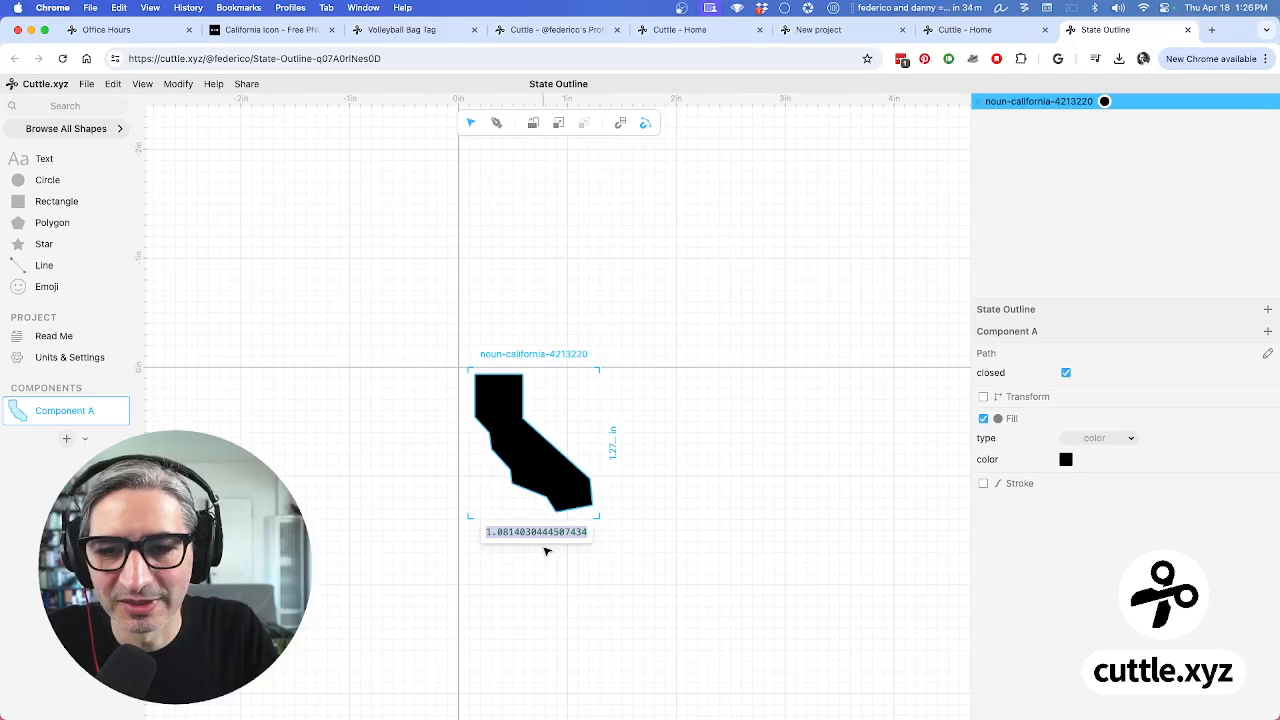
pyautogui.click(814, 557)
pyautogui.moveTo(547, 467); pyautogui.dragTo(480, 390)
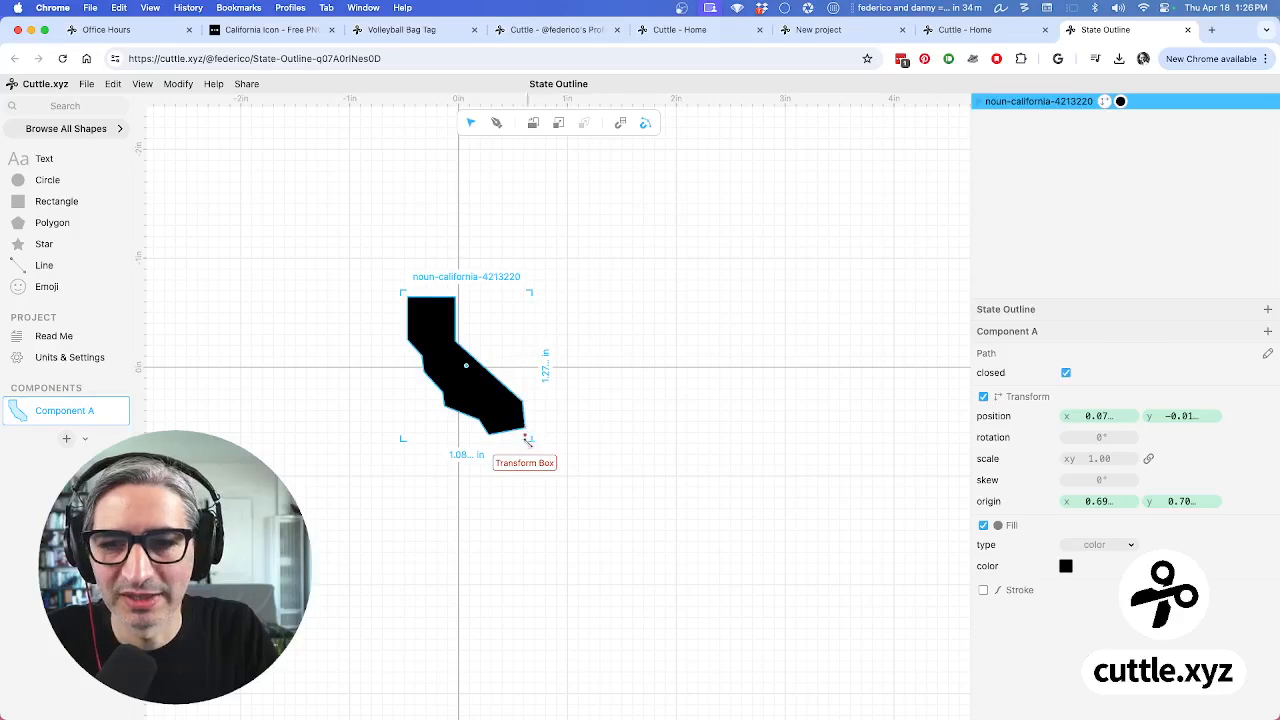
pyautogui.moveTo(530, 439); pyautogui.dragTo(752, 484)
pyautogui.scroll(-3, 752, 484)
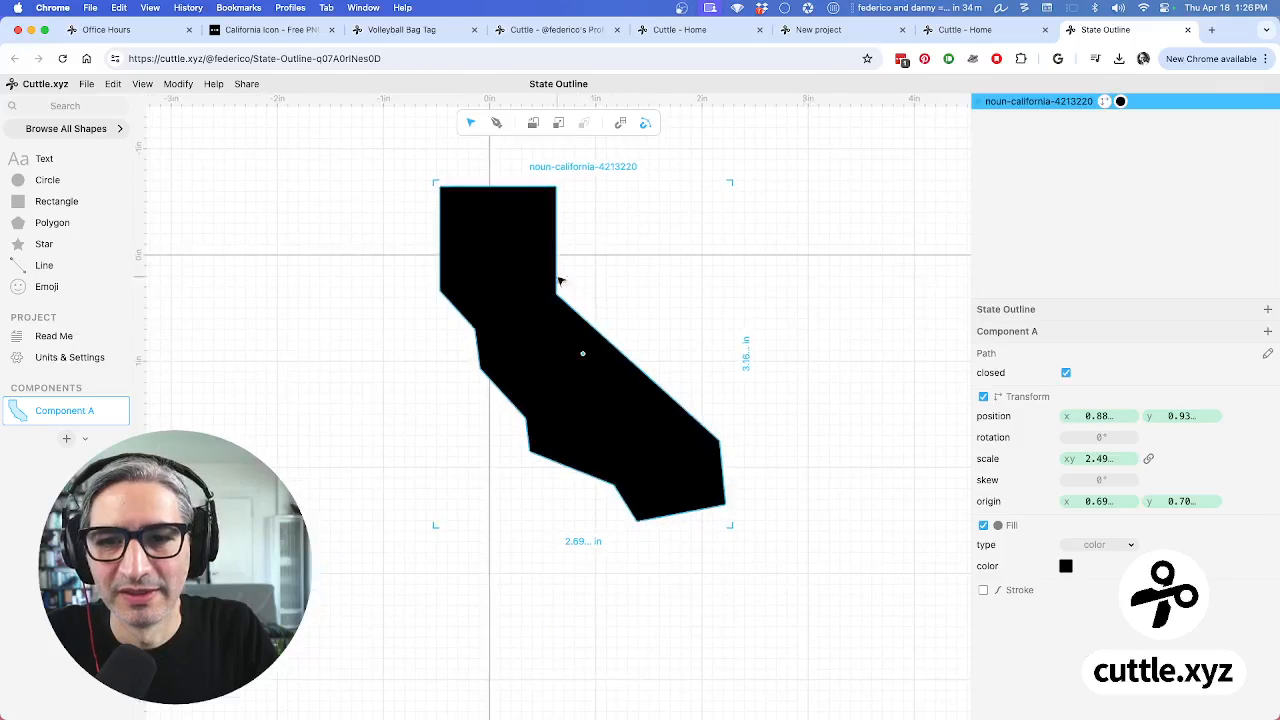
pyautogui.moveTo(586, 351); pyautogui.dragTo(526, 260)
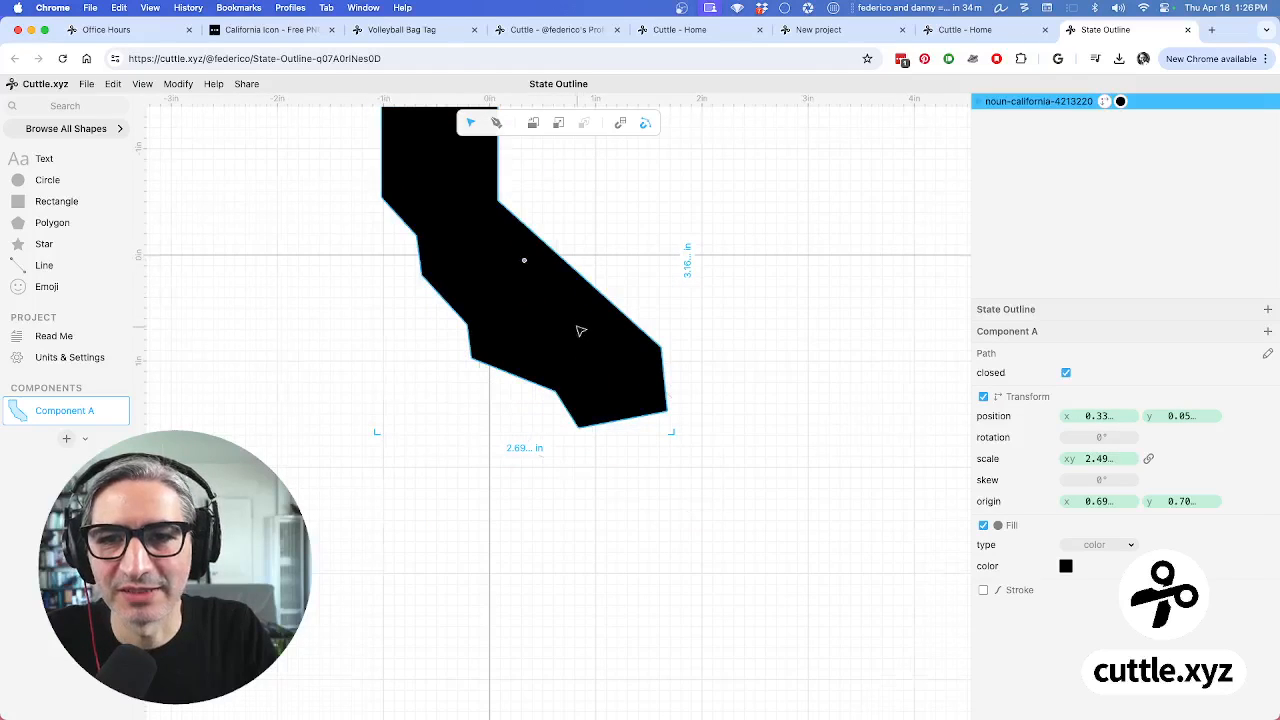
# Scale the shape to about four times, roughly 4.37 × 5.12 in, centred over the origin
pyautogui.scroll(-3, 589, 326)
pyautogui.scroll(-5, 640, 340)
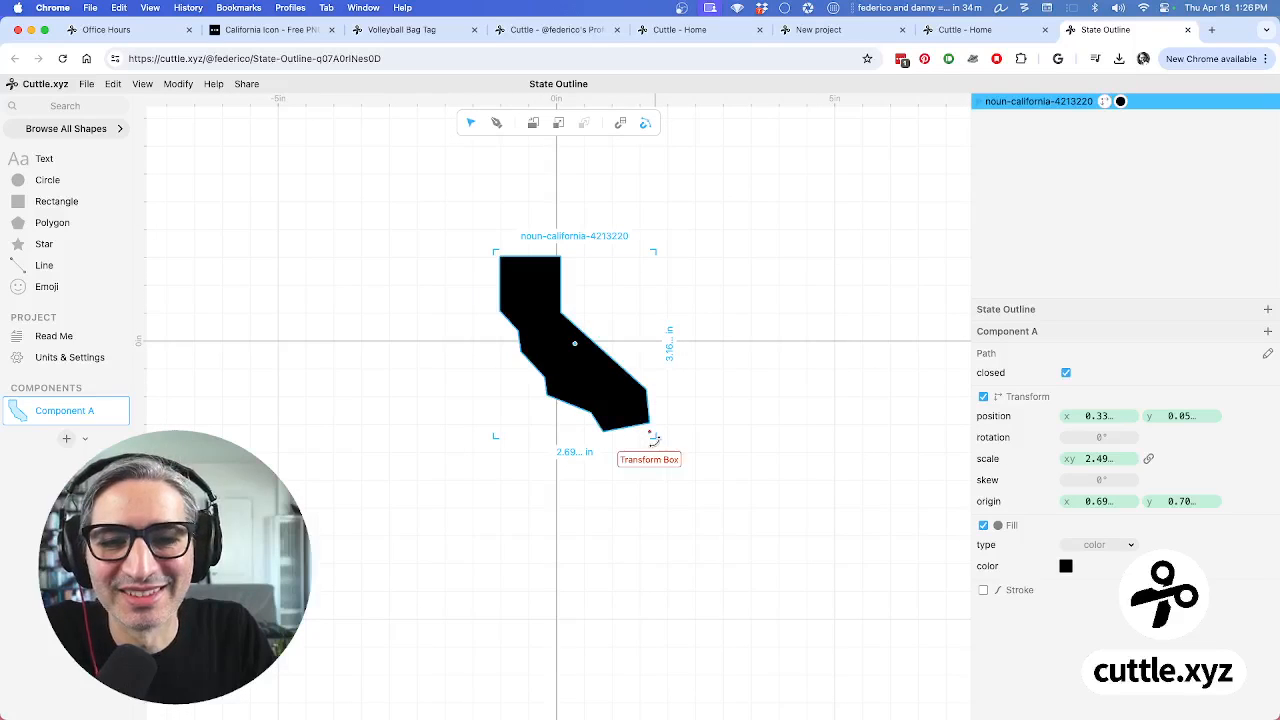
pyautogui.moveTo(653, 437); pyautogui.dragTo(743, 540)
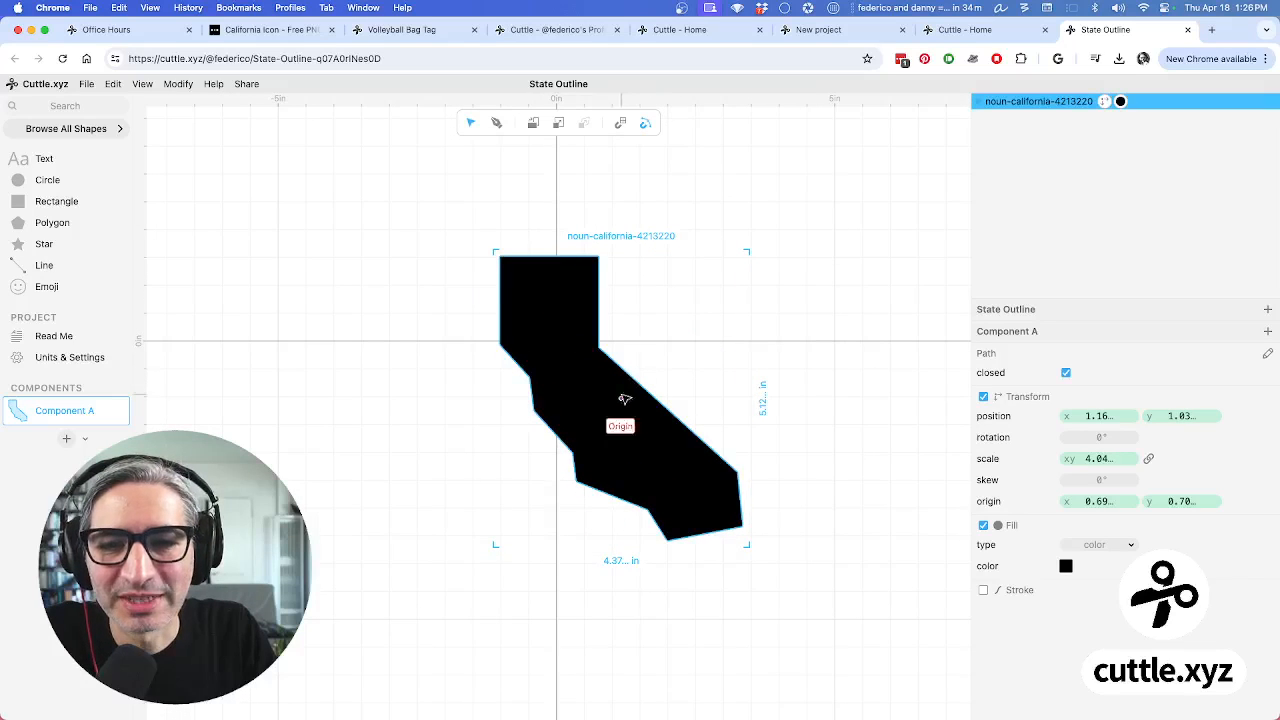
pyautogui.moveTo(620, 398); pyautogui.dragTo(584, 341)
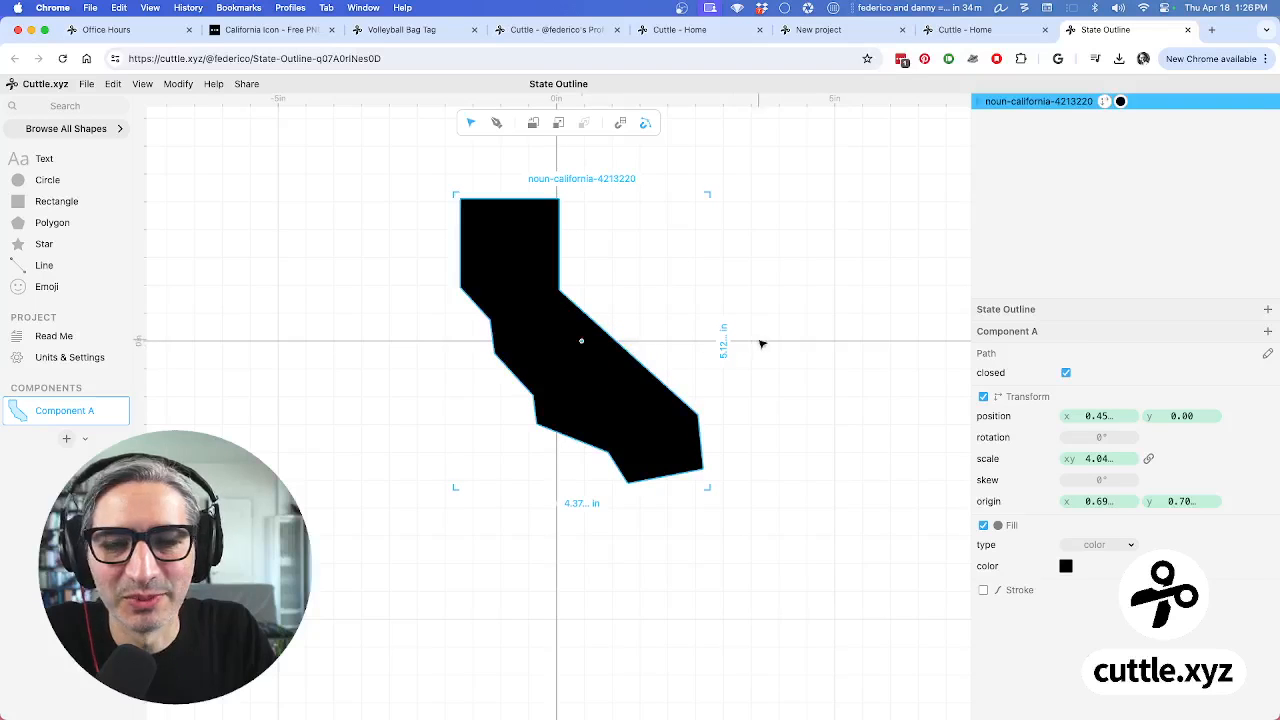
pyautogui.click(808, 382)
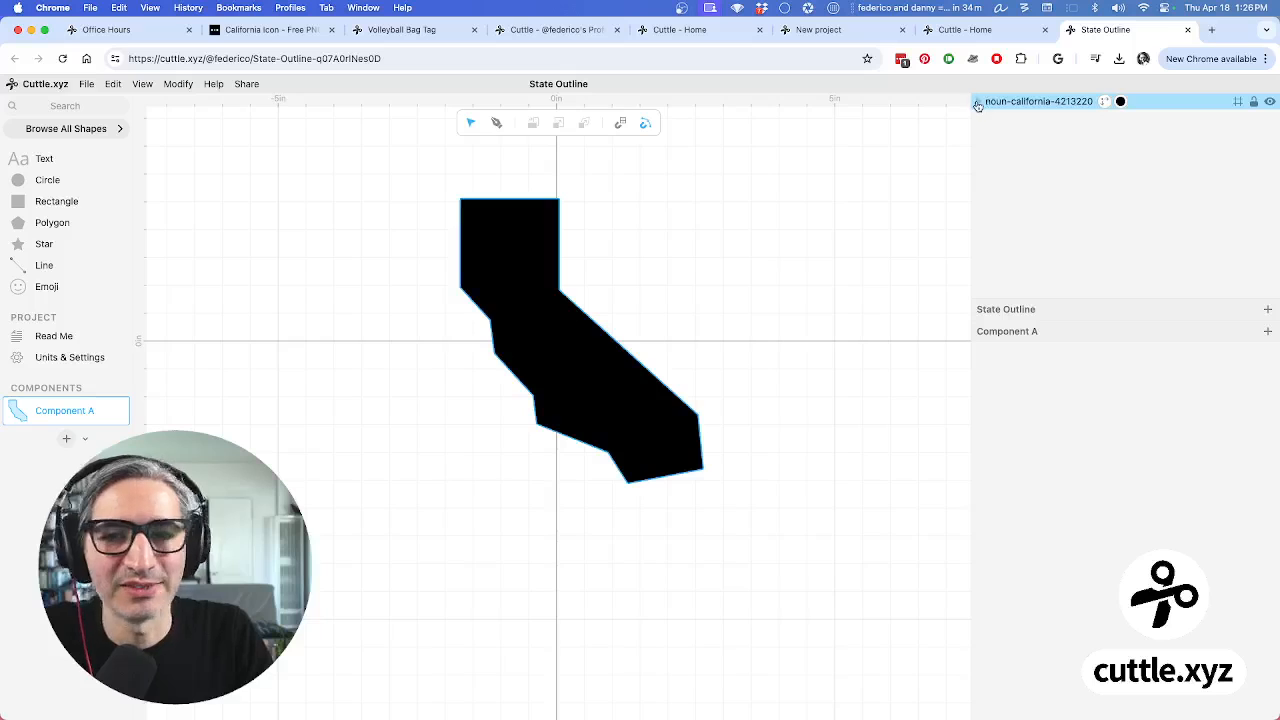
# Make the California shape a hairline outline with no fill, and add an Aa text object at the origin
pyautogui.click(1074, 102)
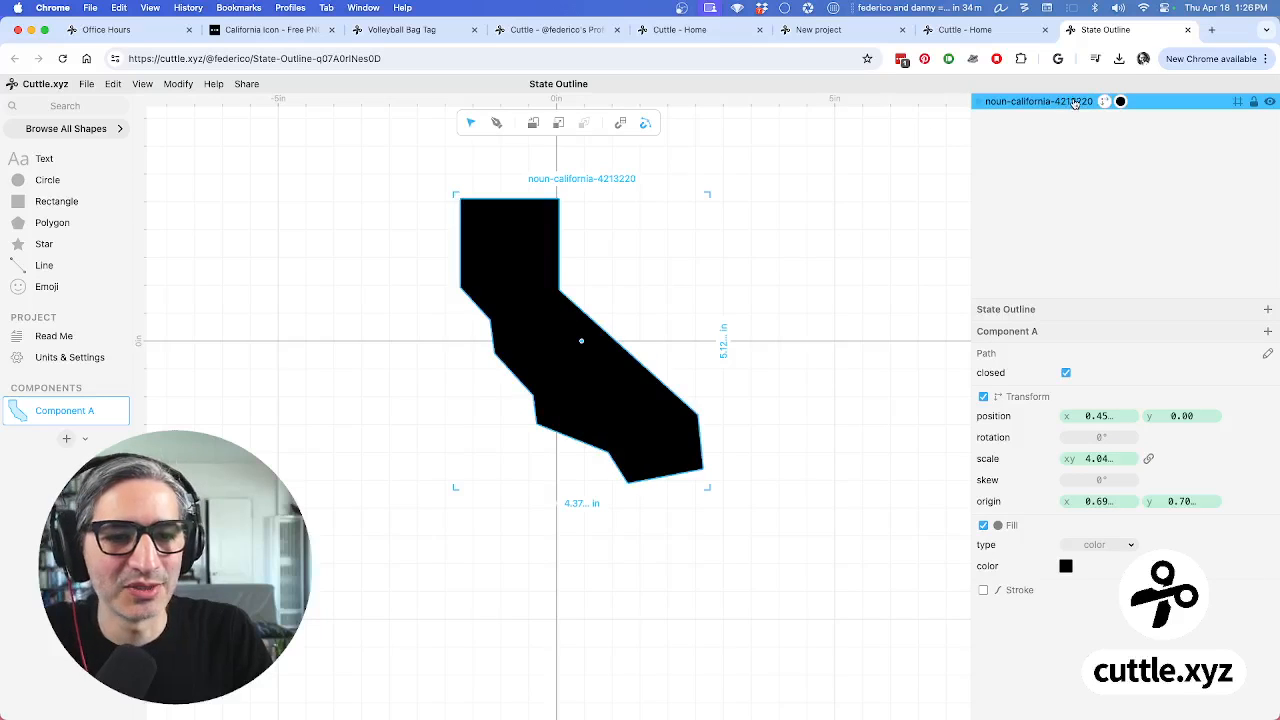
pyautogui.click(984, 525)
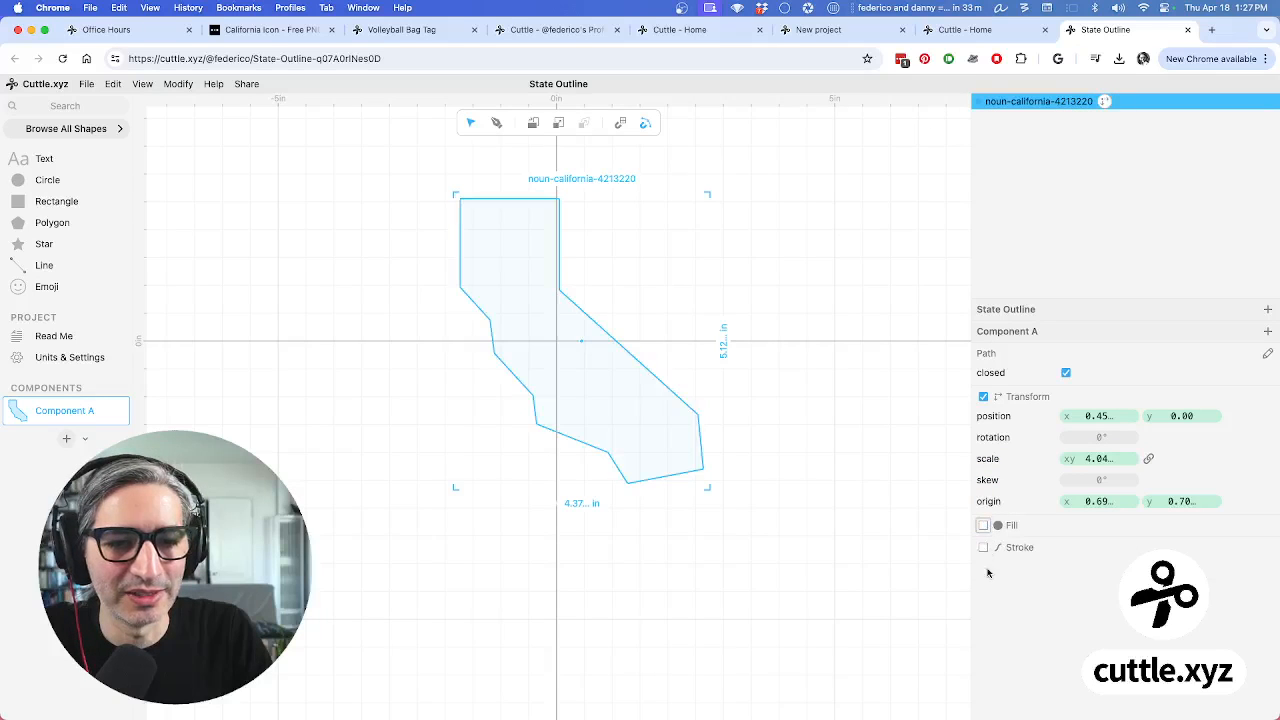
pyautogui.click(983, 547)
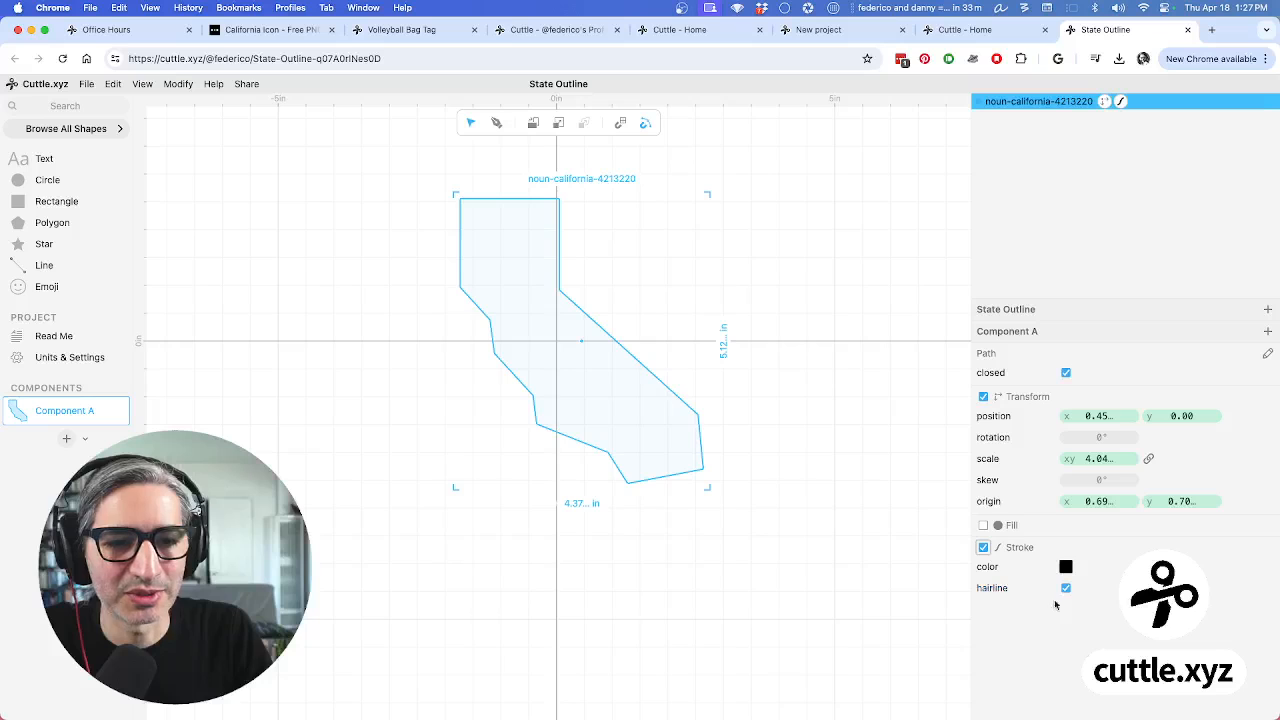
pyautogui.click(855, 592)
pyautogui.scroll(2, 785, 503)
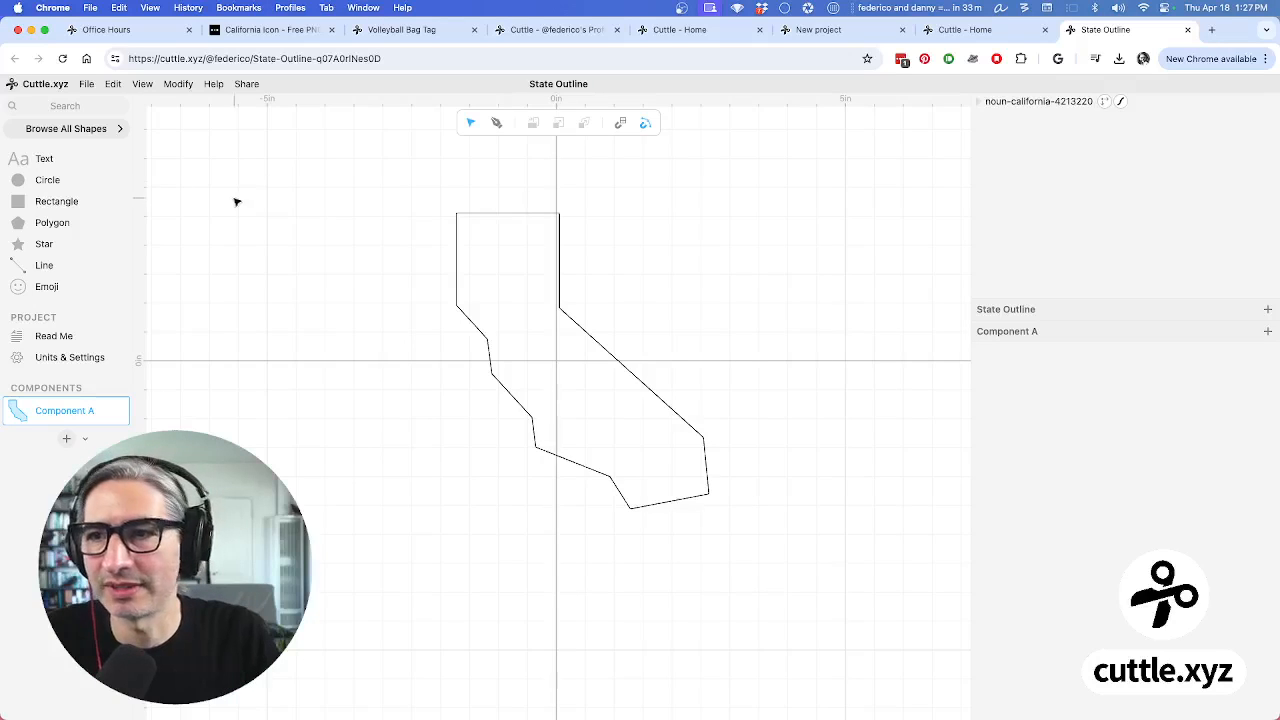
pyautogui.moveTo(17, 160); pyautogui.dragTo(557, 364)
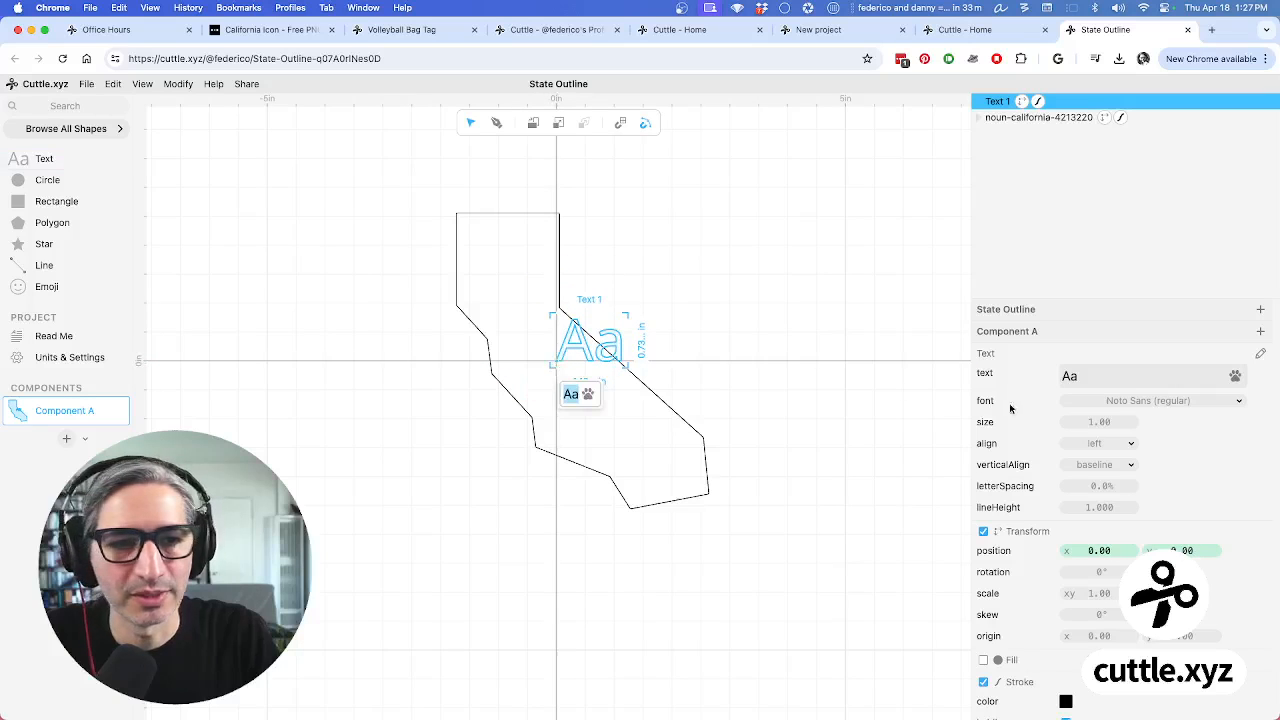
# Set the text's align to center and verticalAlign to middle
pyautogui.click(1094, 444)
pyautogui.click(1094, 459)
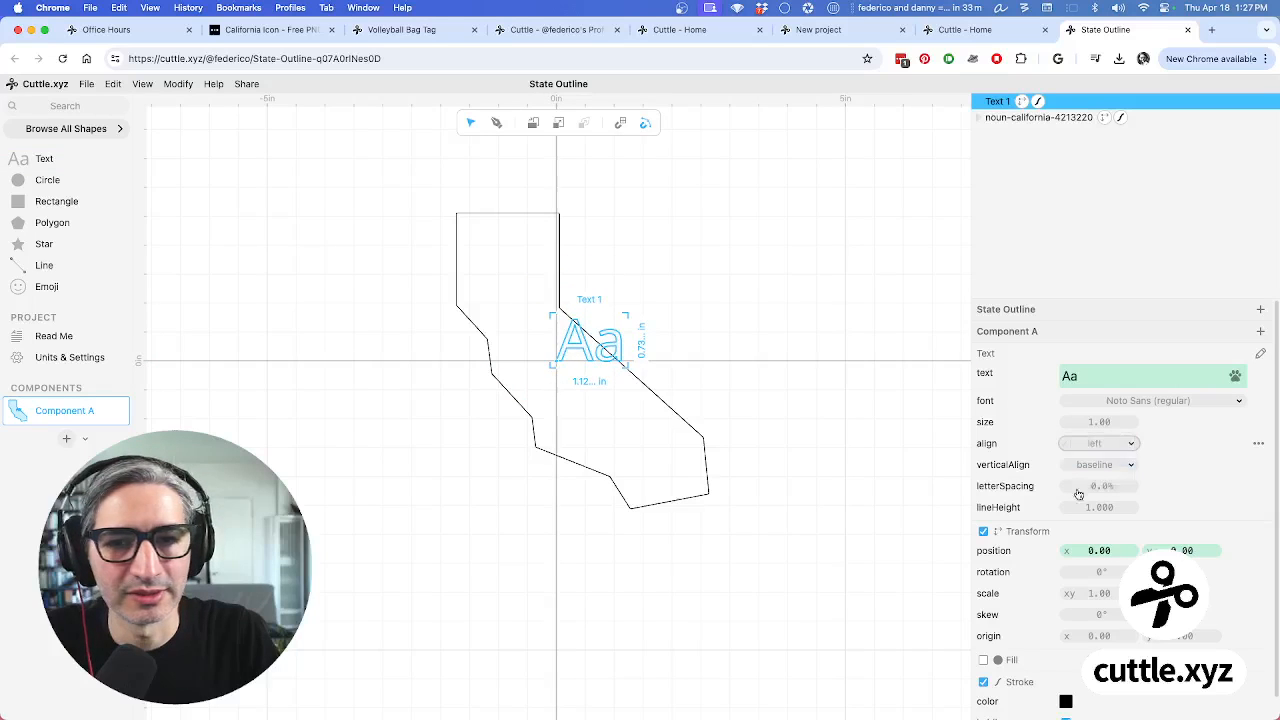
pyautogui.click(1097, 465)
pyautogui.click(1097, 458)
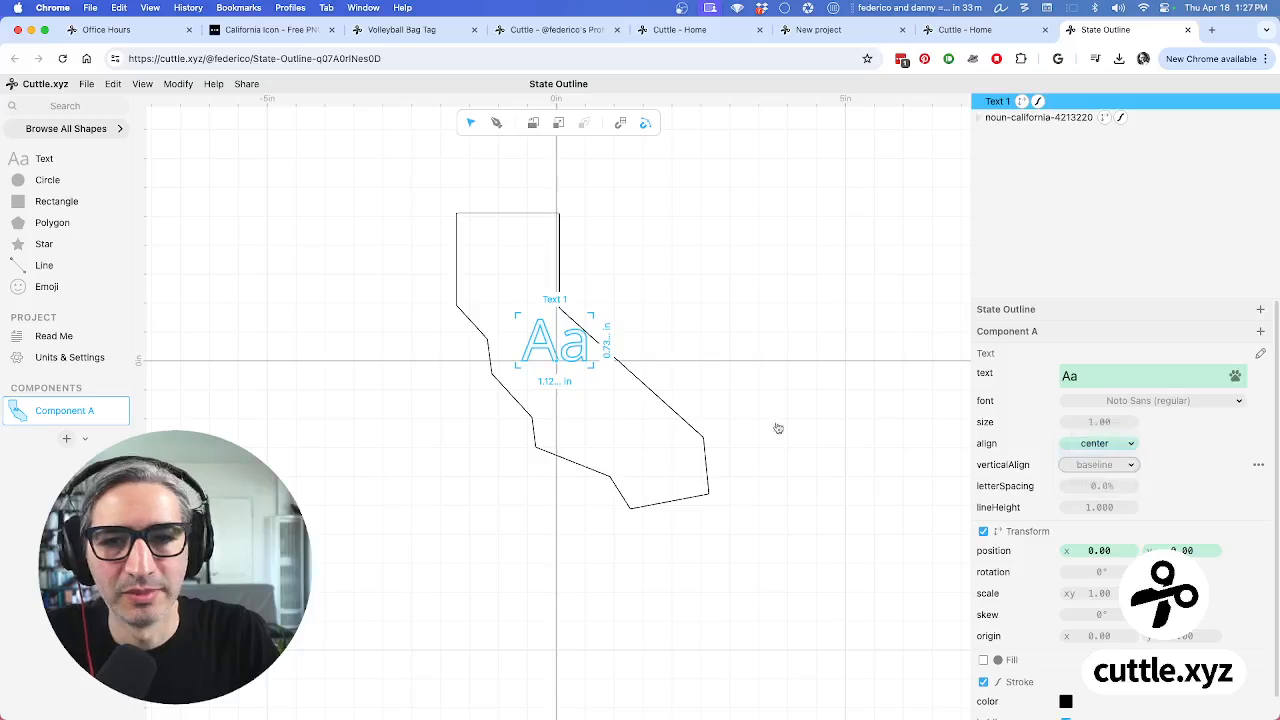
pyautogui.click(828, 414)
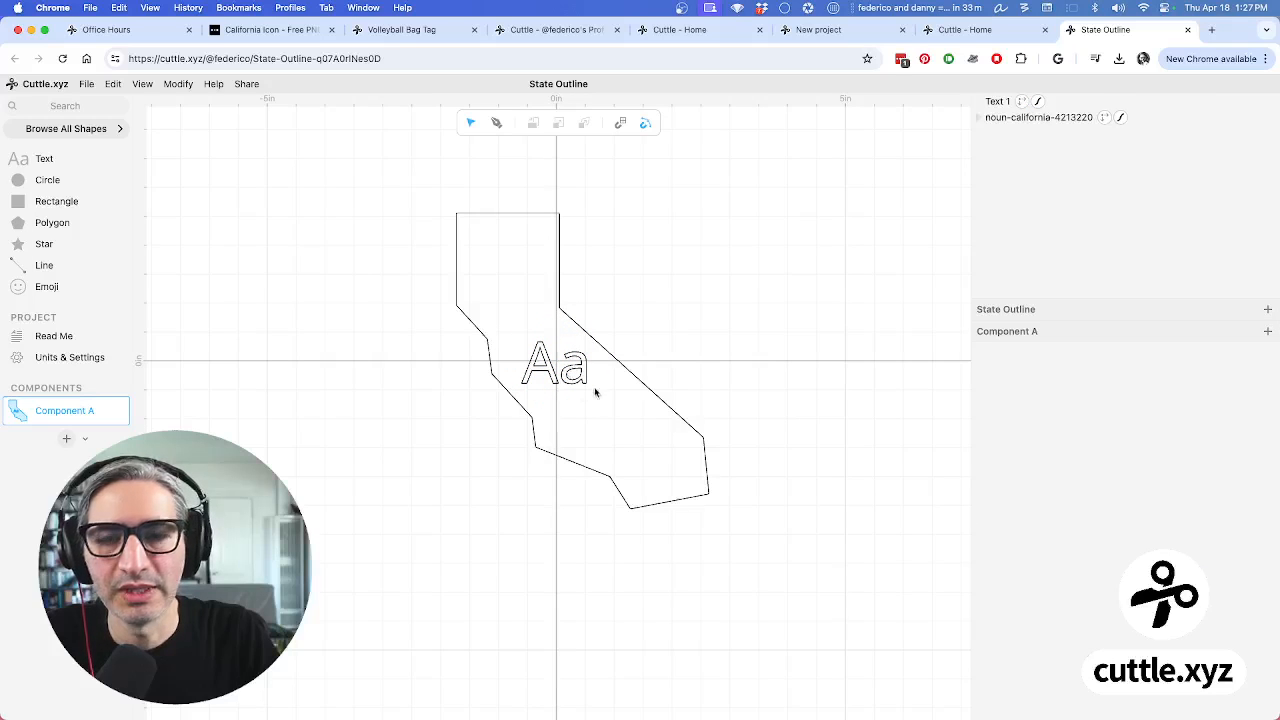
# Replace the Aa text with 'Sacramento'
pyautogui.click(999, 104)
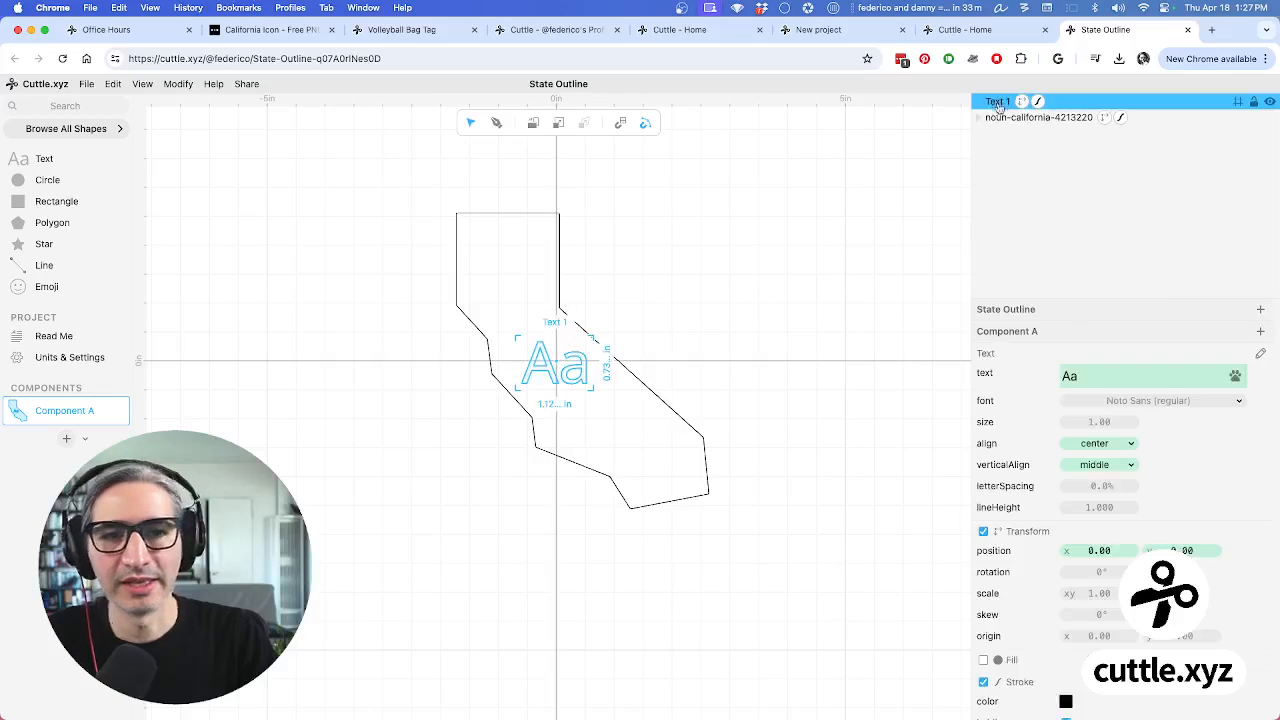
pyautogui.click(1108, 380)
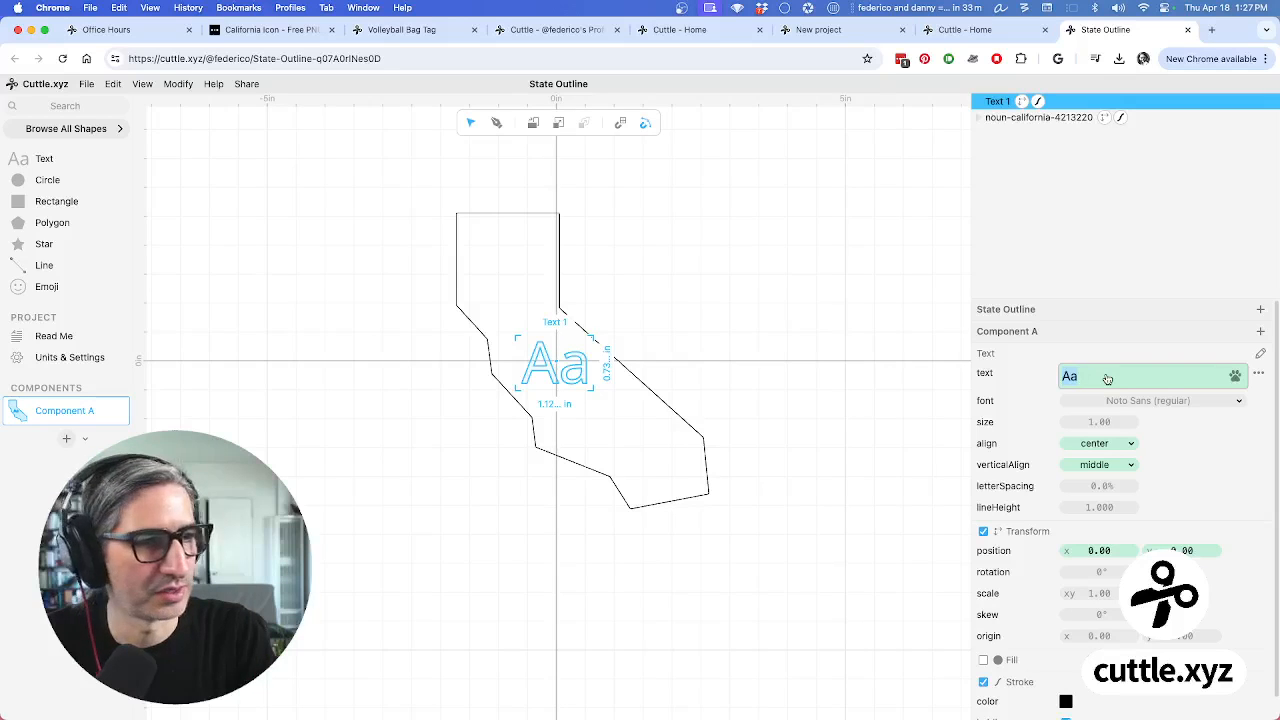
pyautogui.write('Sacr')
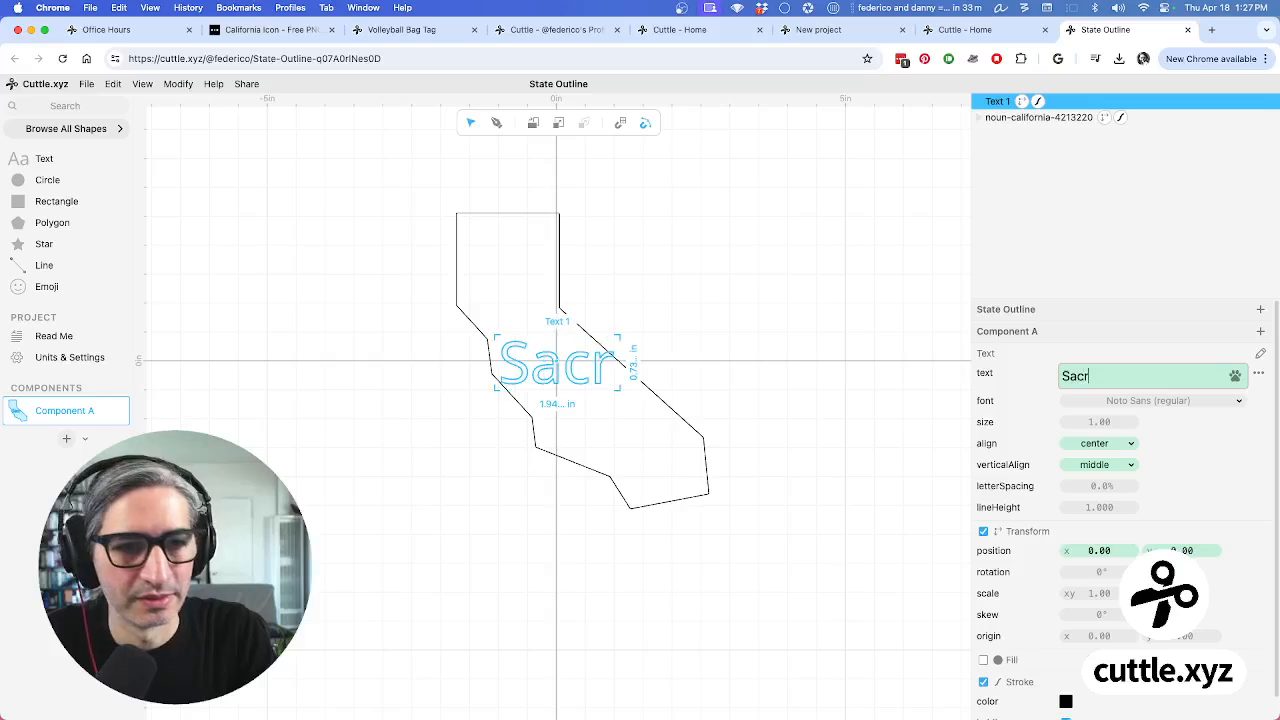
pyautogui.write('amento')
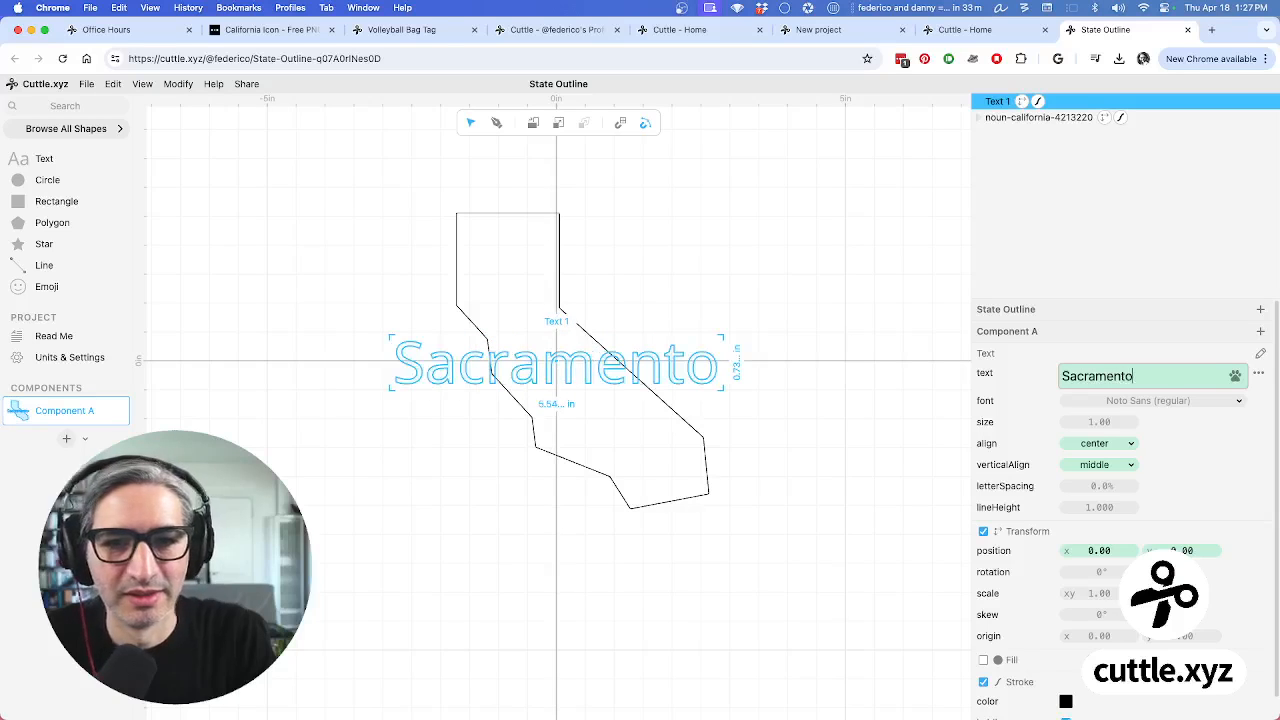
# Shrink the Sacramento text to size 0.32 so it fits inside the outline
pyautogui.click(1105, 421)
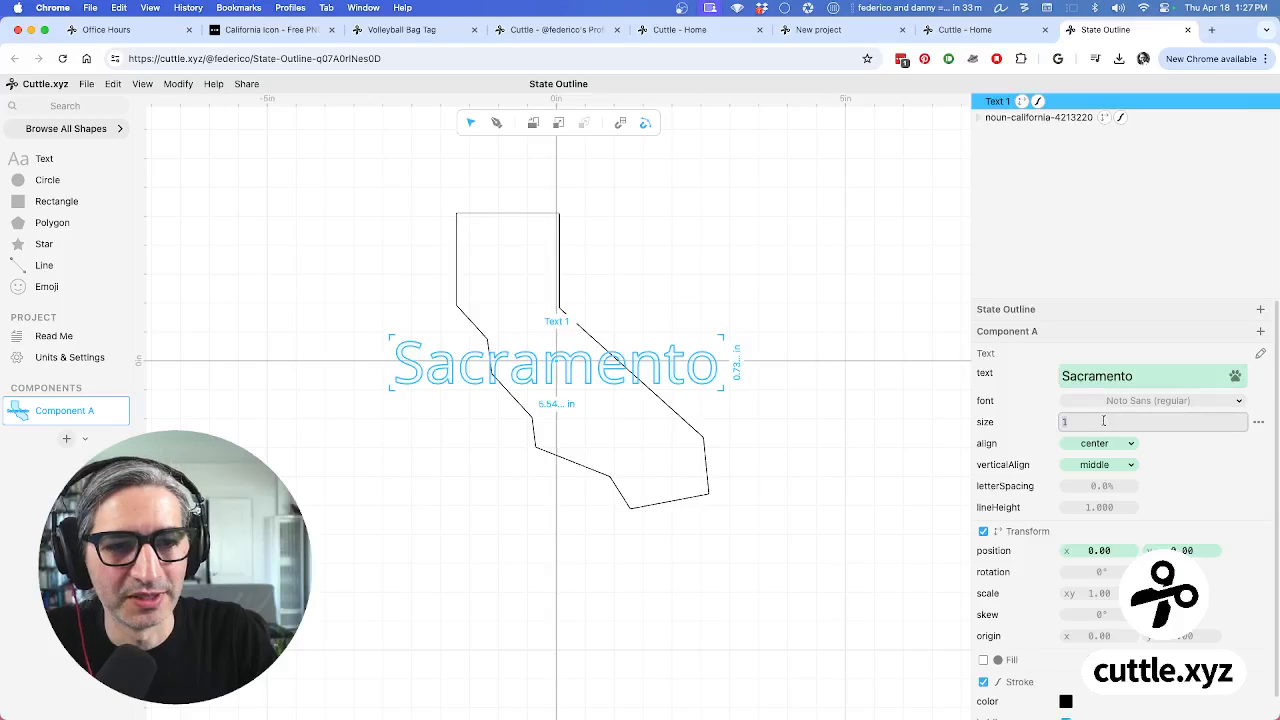
pyautogui.click(868, 447)
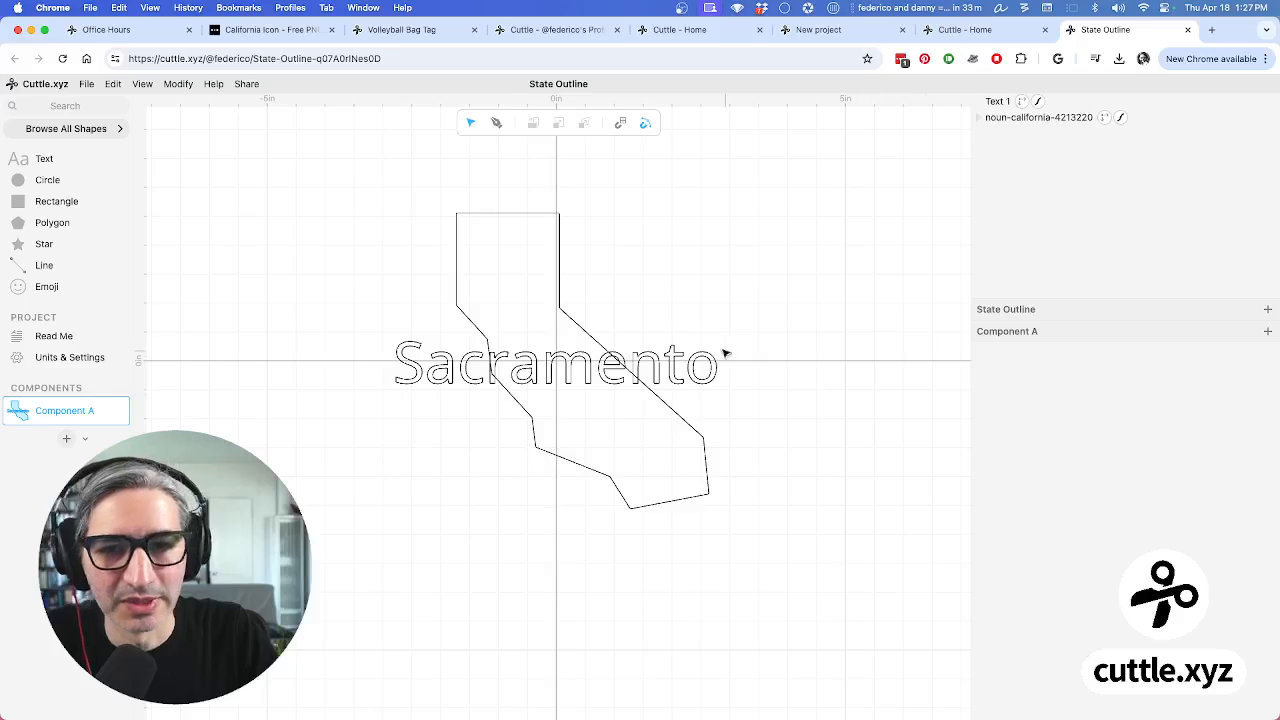
pyautogui.click(691, 366)
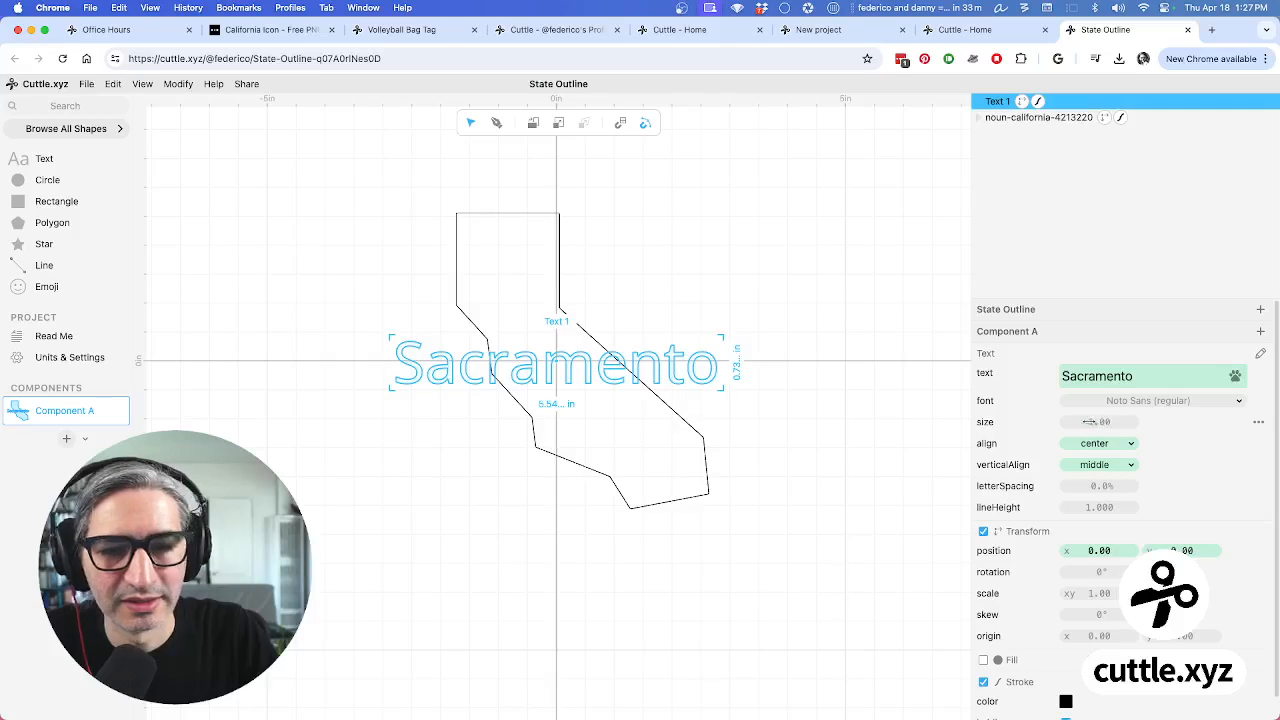
pyautogui.moveTo(1099, 421); pyautogui.dragTo(957, 426)
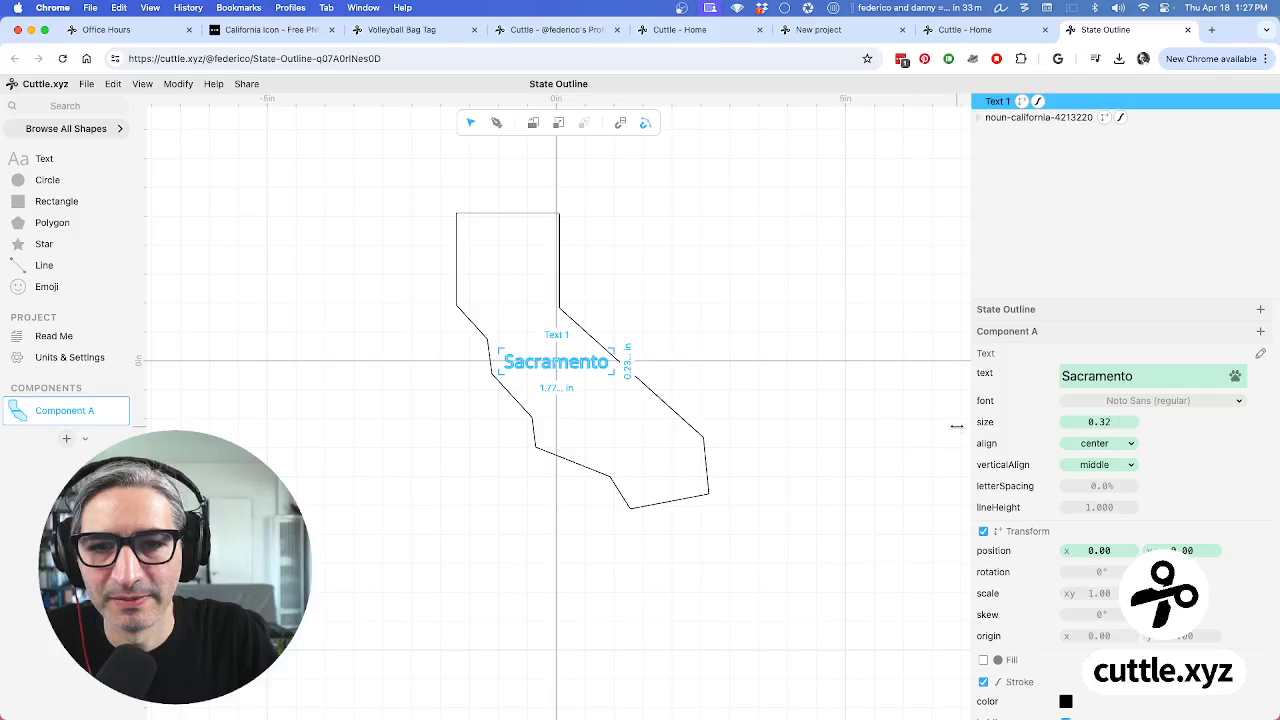
pyautogui.click(862, 446)
pyautogui.scroll(3, 612, 425)
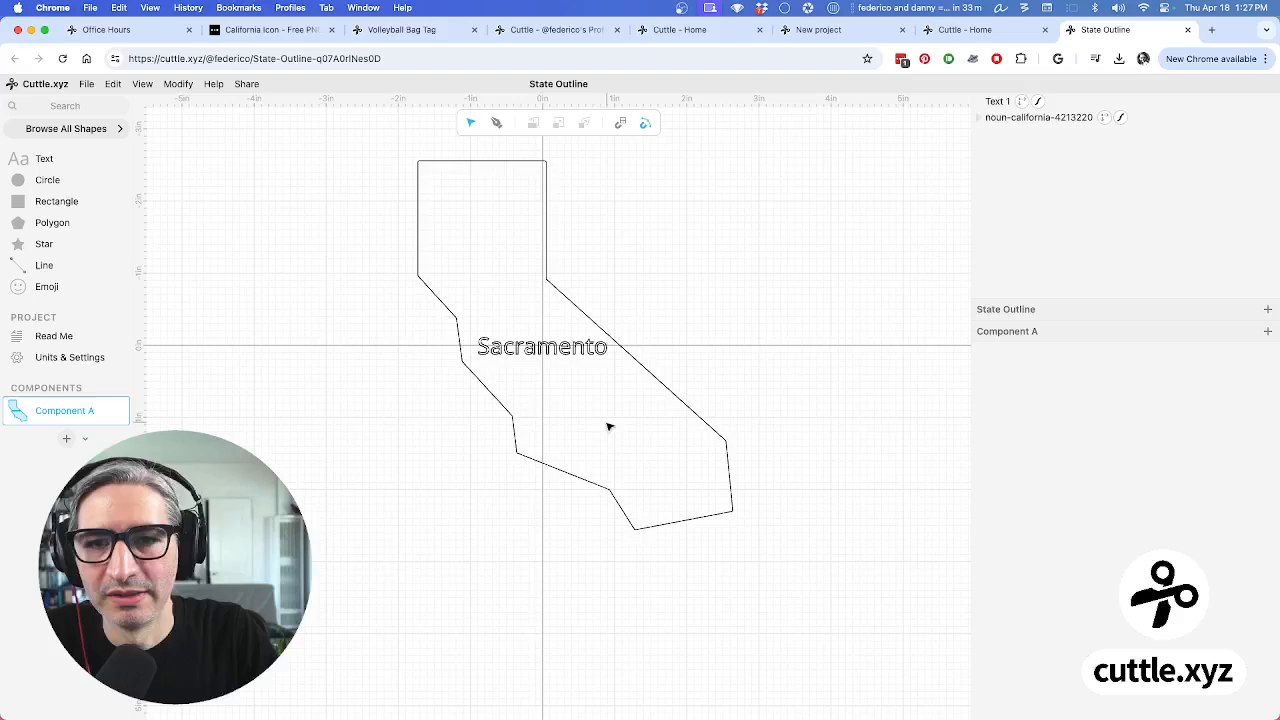
pyautogui.click(535, 352)
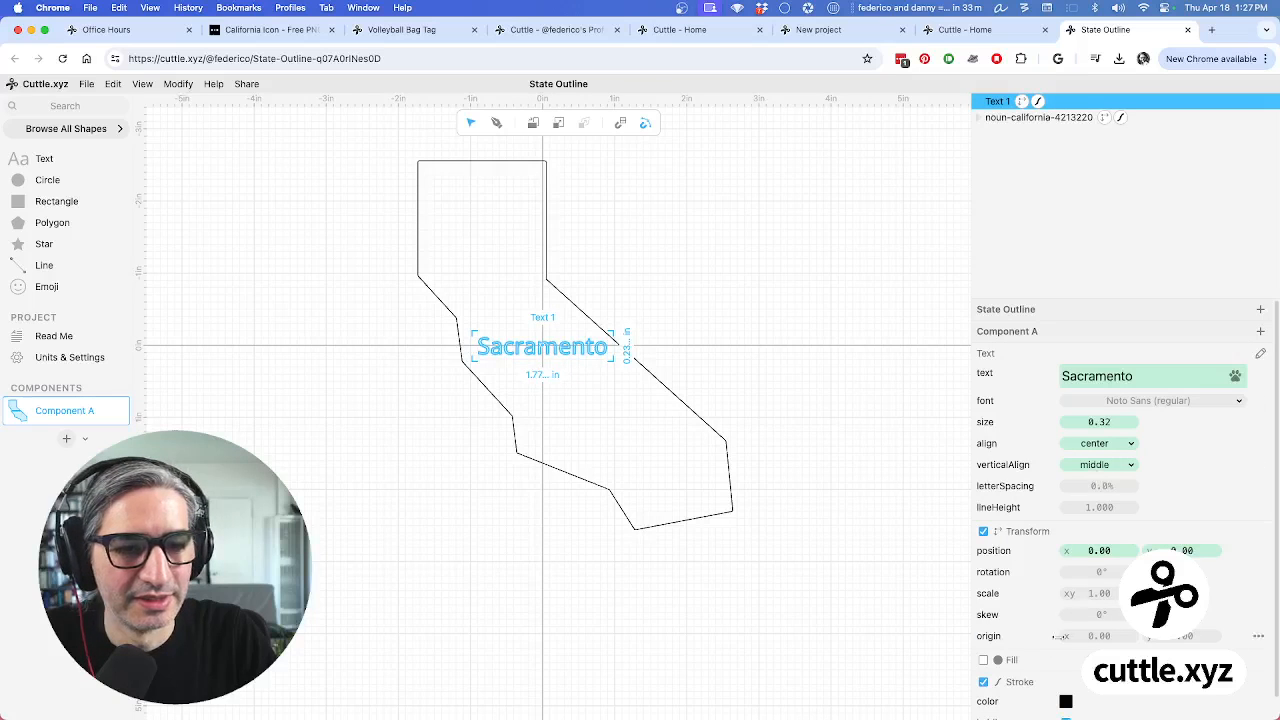
pyautogui.click(834, 614)
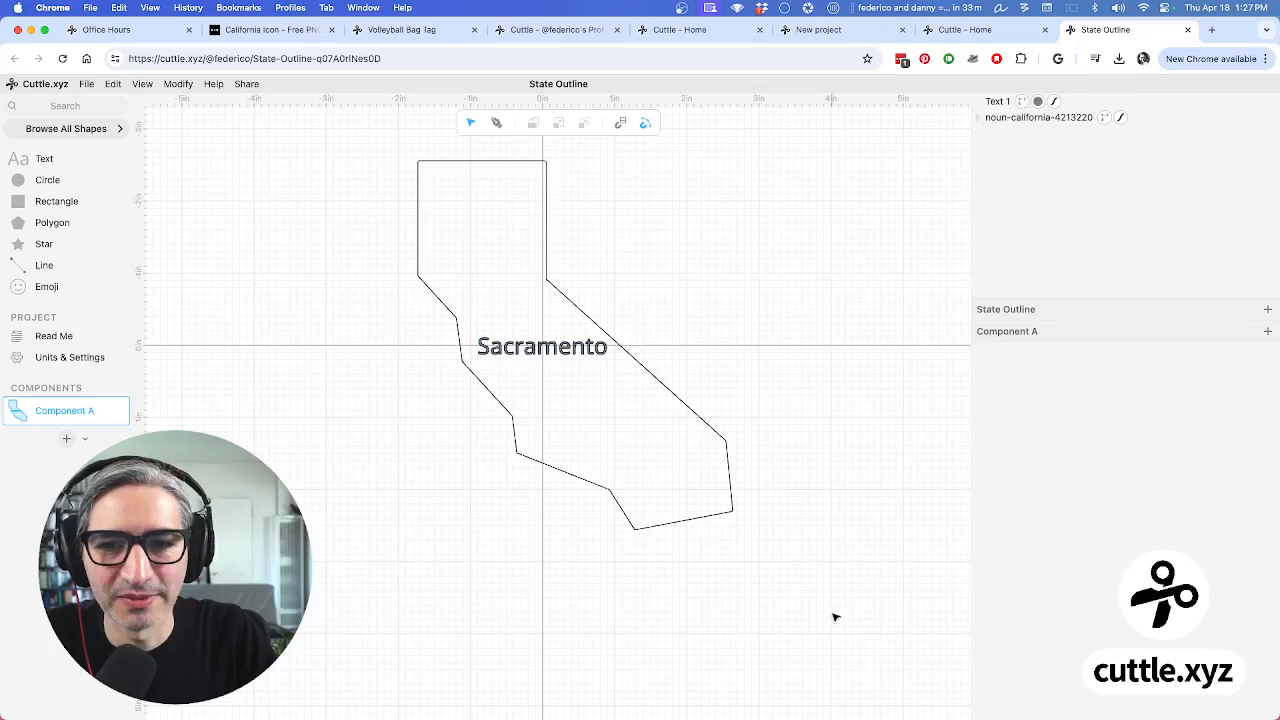
# Give the Sacramento text a magenta fill
pyautogui.click(568, 356)
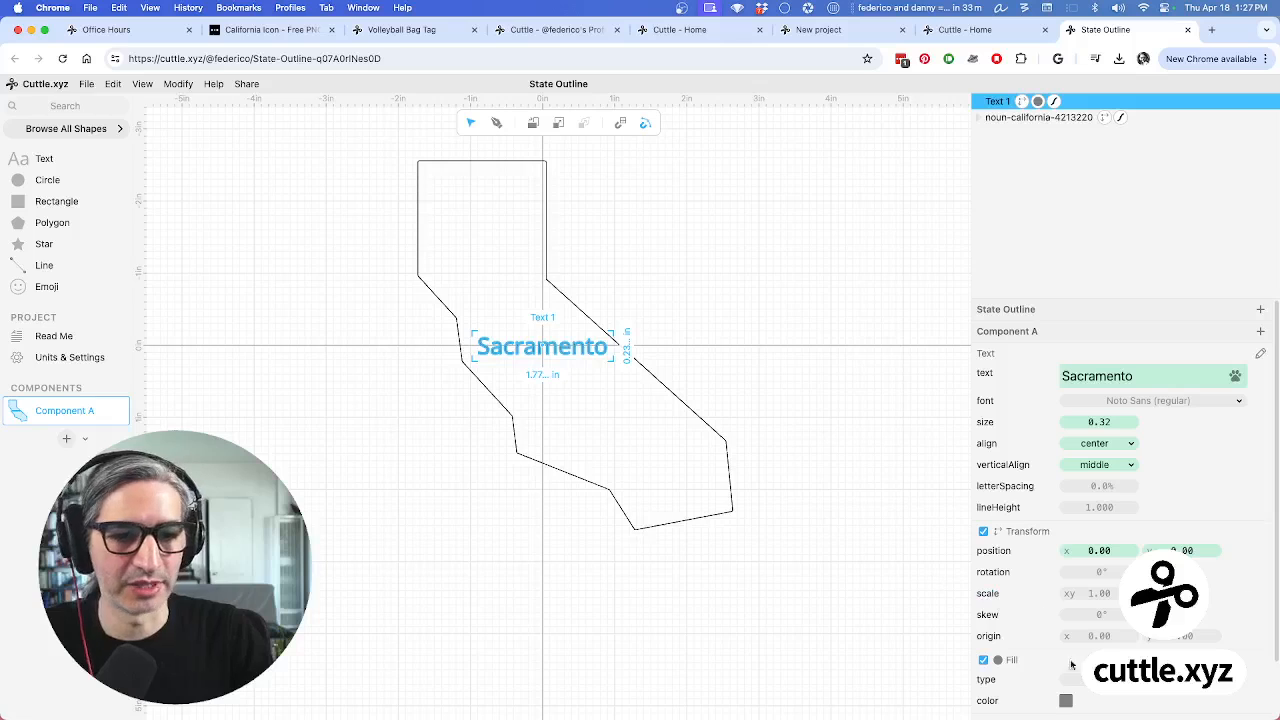
pyautogui.click(1066, 700)
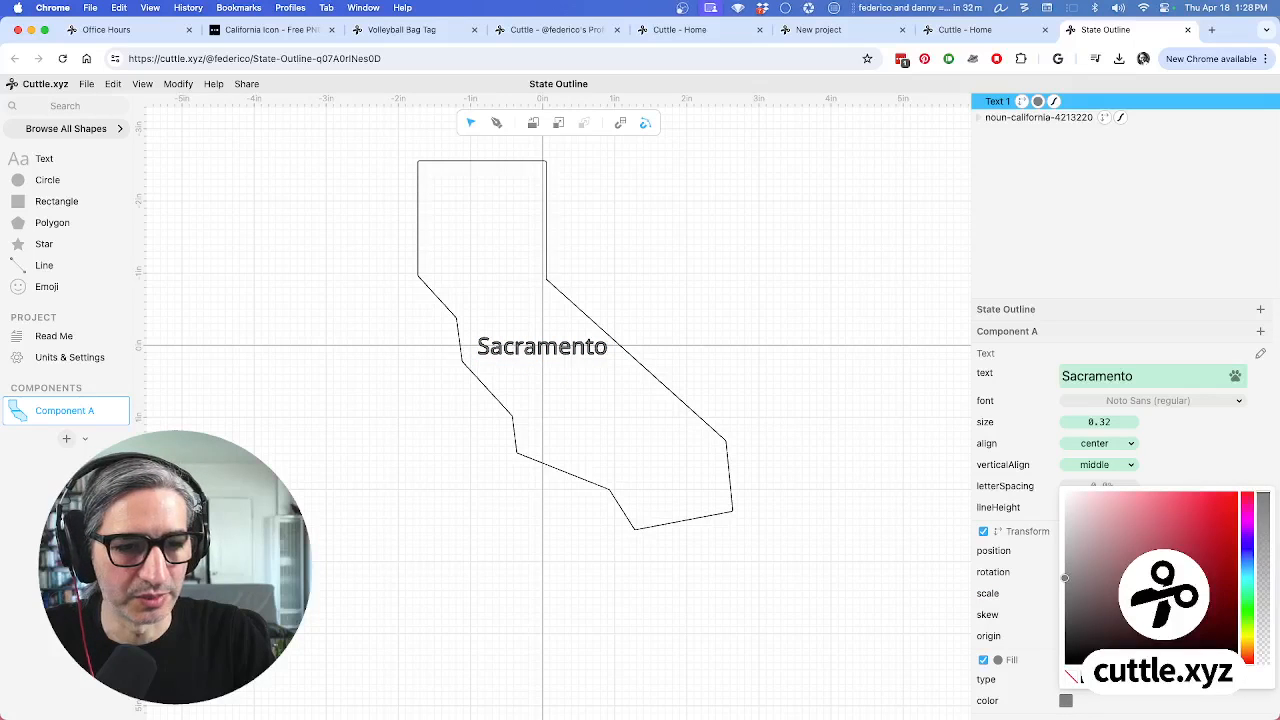
pyautogui.click(1180, 677)
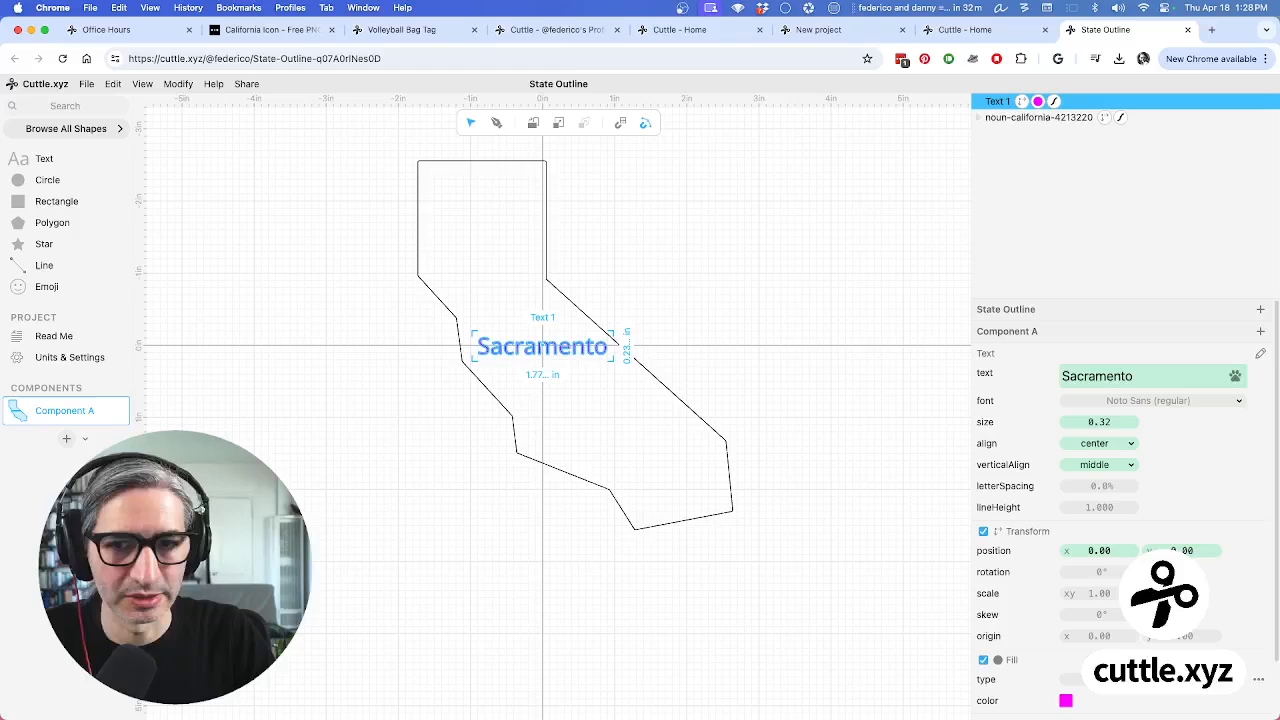
pyautogui.click(860, 609)
# Change the California outline's stroke colour to red
pyautogui.click(697, 424)
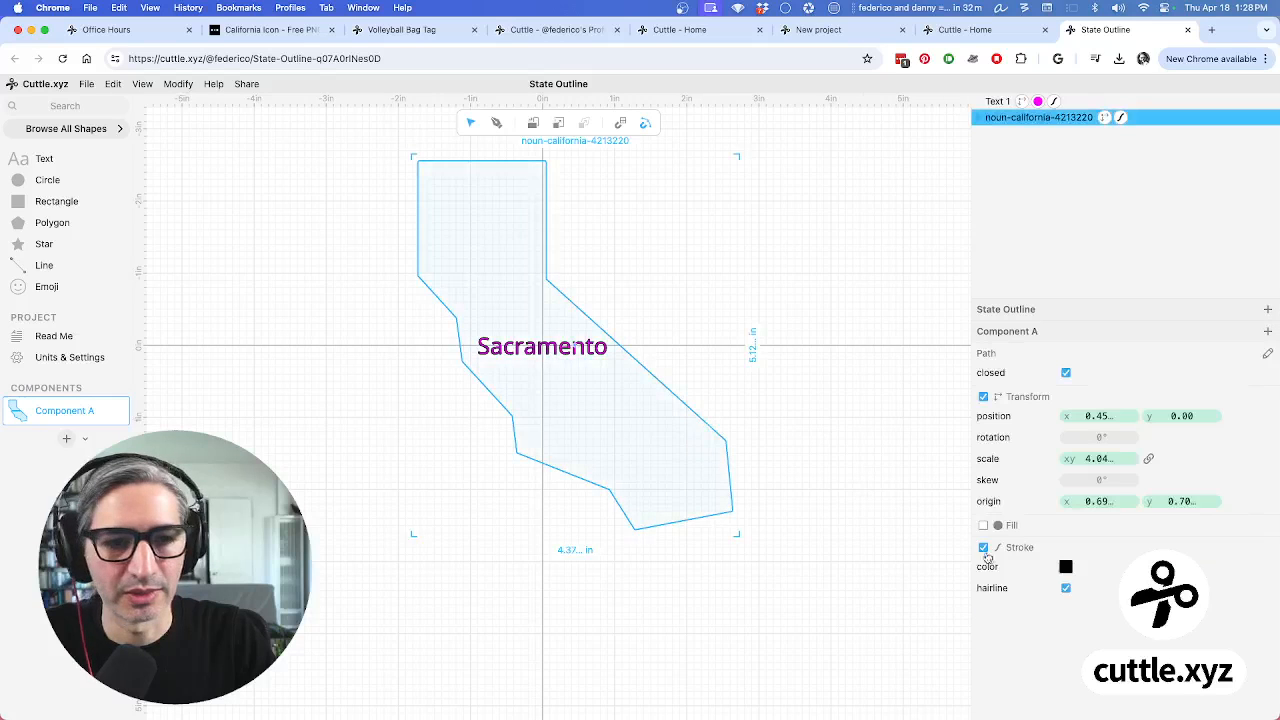
pyautogui.click(1066, 567)
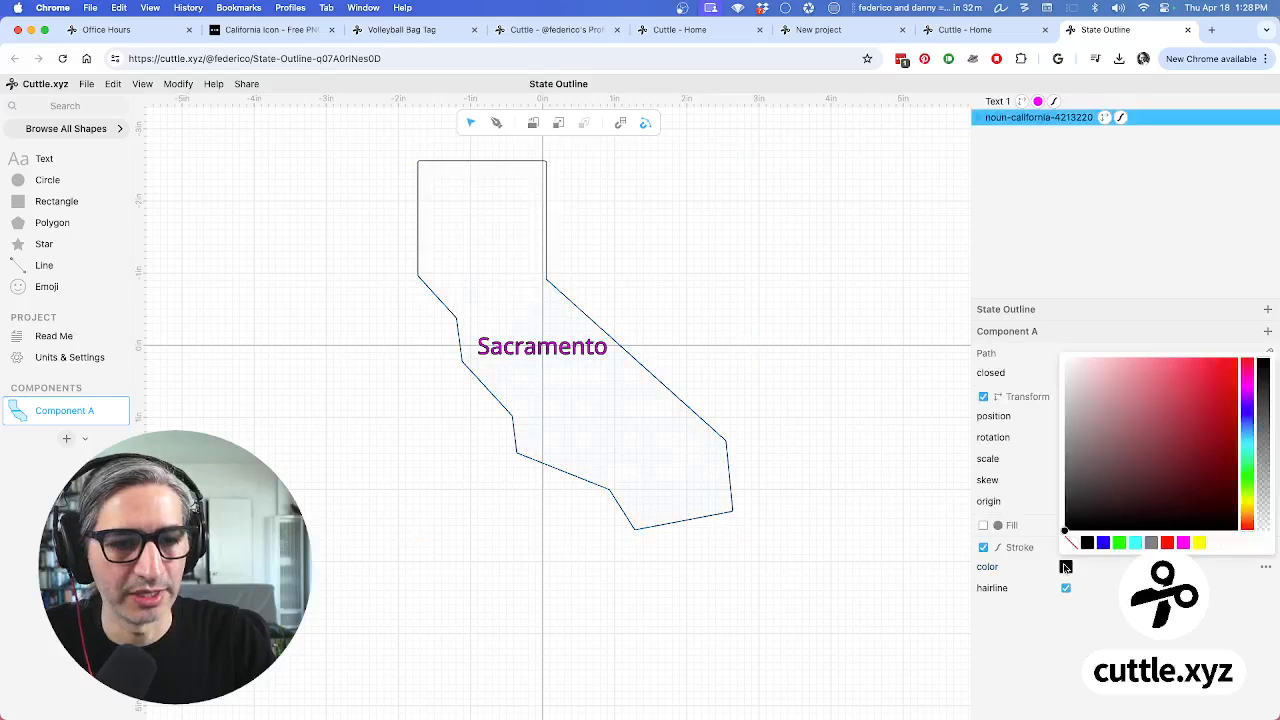
pyautogui.click(1167, 543)
pyautogui.click(845, 462)
pyautogui.scroll(1, 829, 446)
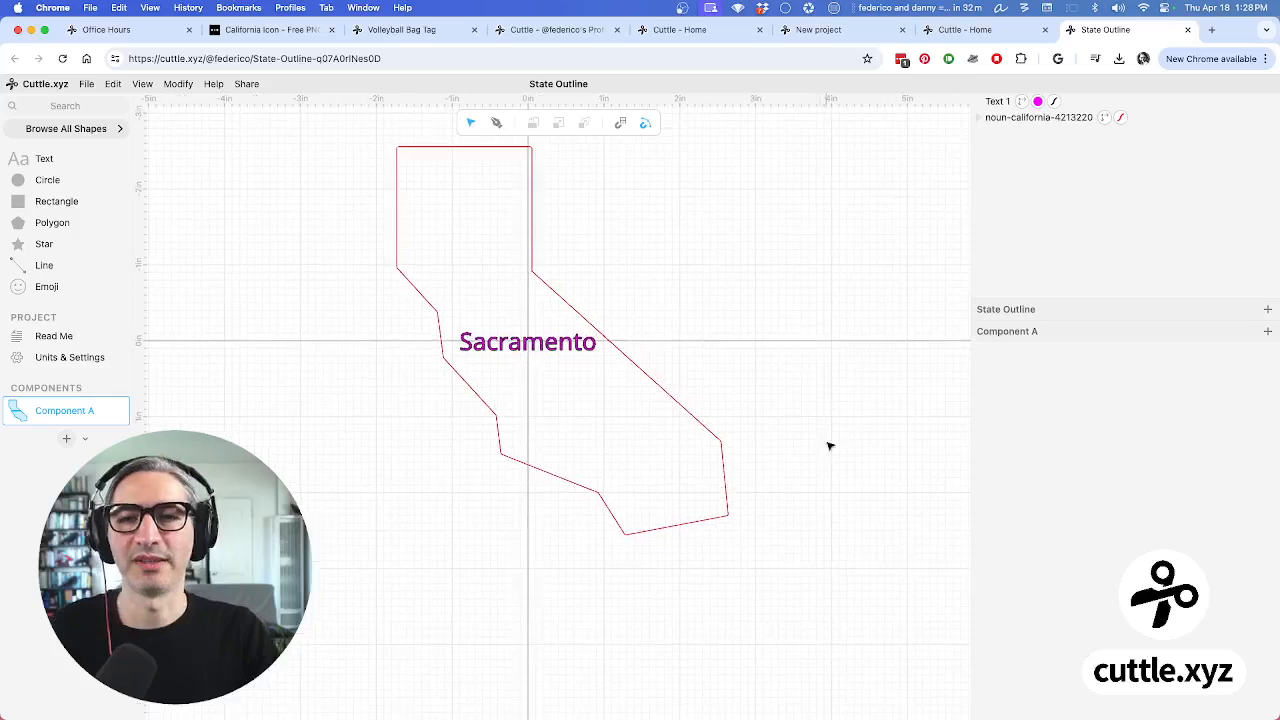
pyautogui.scroll(1, 829, 446)
pyautogui.moveTo(587, 210)
pyautogui.mouseDown()
pyautogui.moveTo(683, 314)
pyautogui.moveTo(609, 272)
pyautogui.mouseUp()
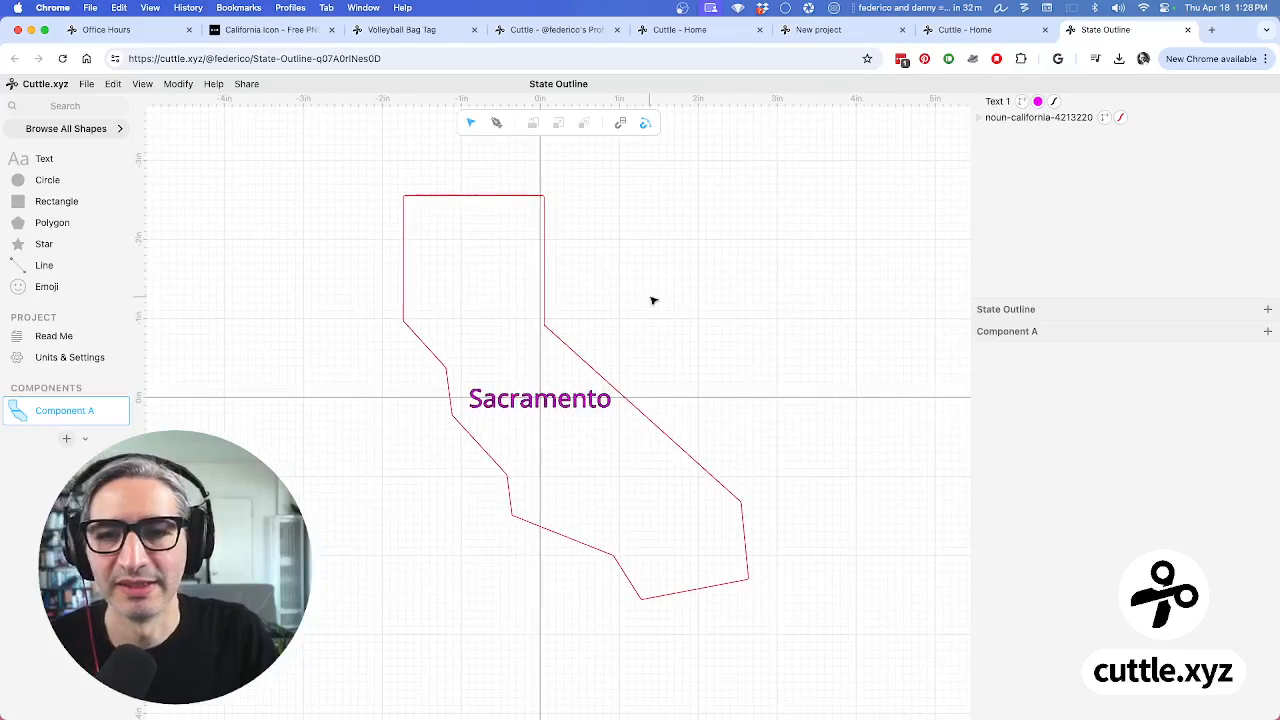
pyautogui.scroll(2, 652, 300)
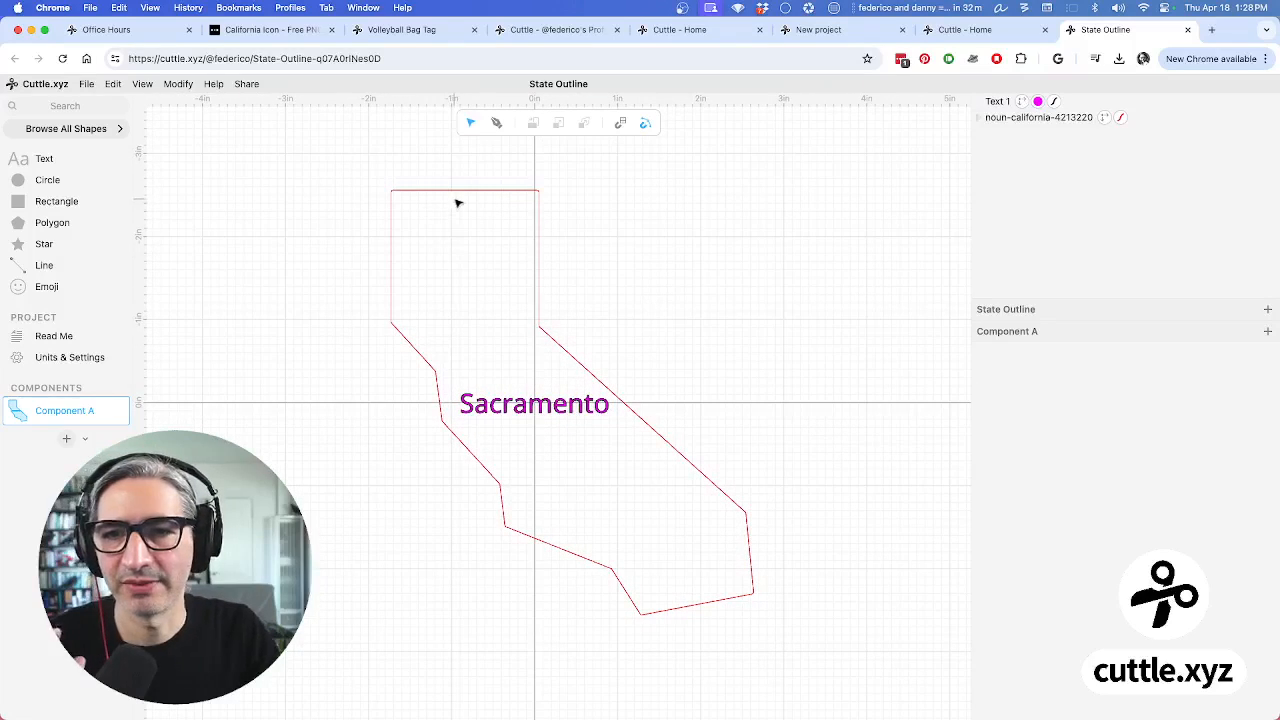
# Extract the label's text as a component parameter named cityName, holding 'Sacramento'
pyautogui.click(556, 412)
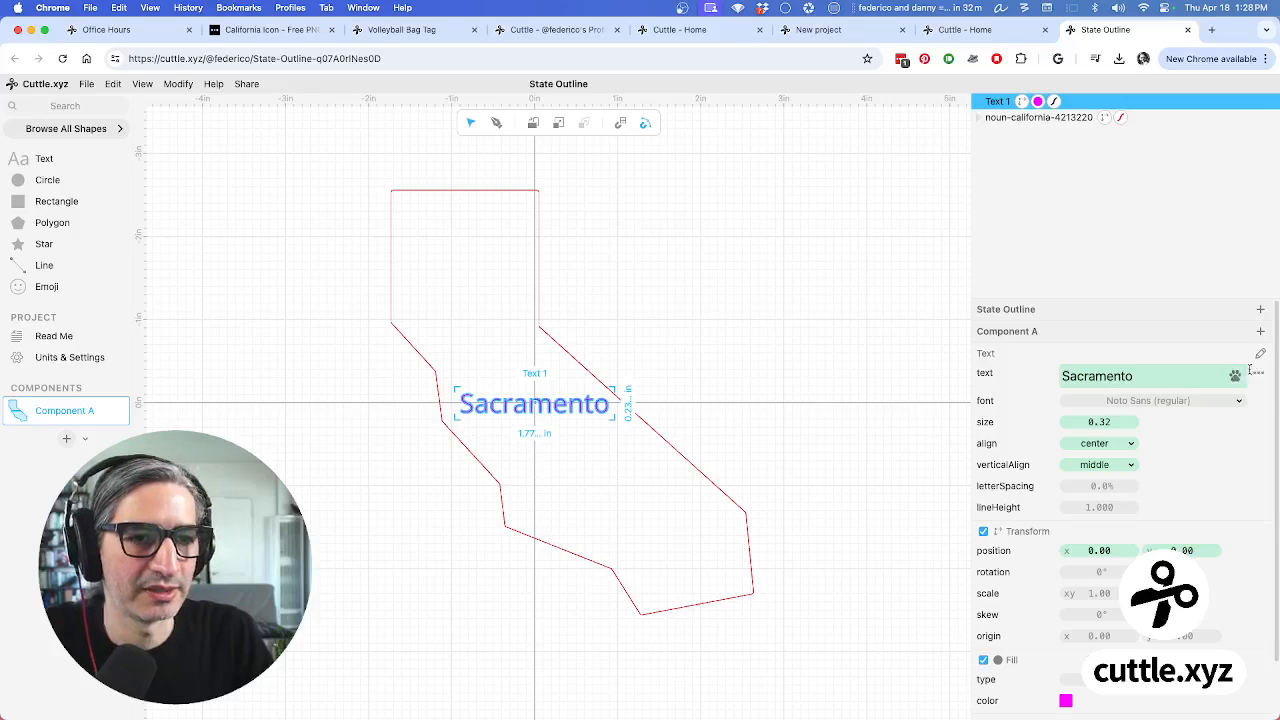
pyautogui.click(1259, 376)
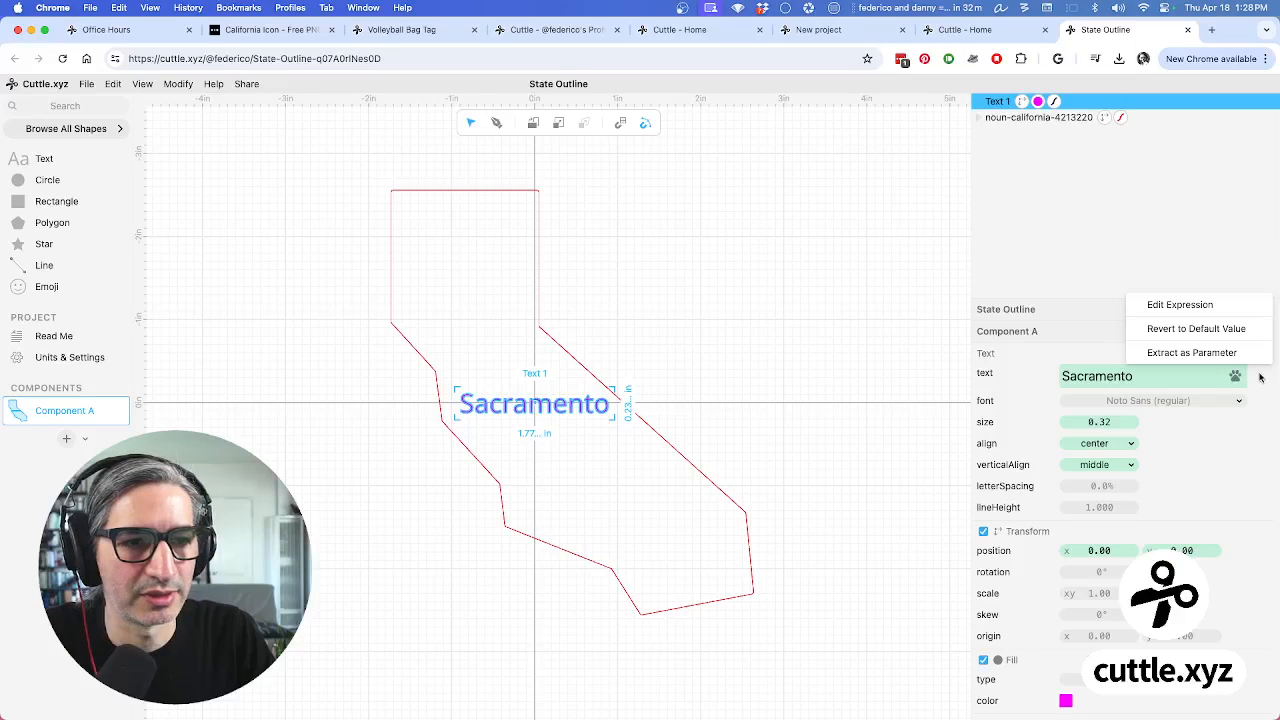
pyautogui.click(1195, 353)
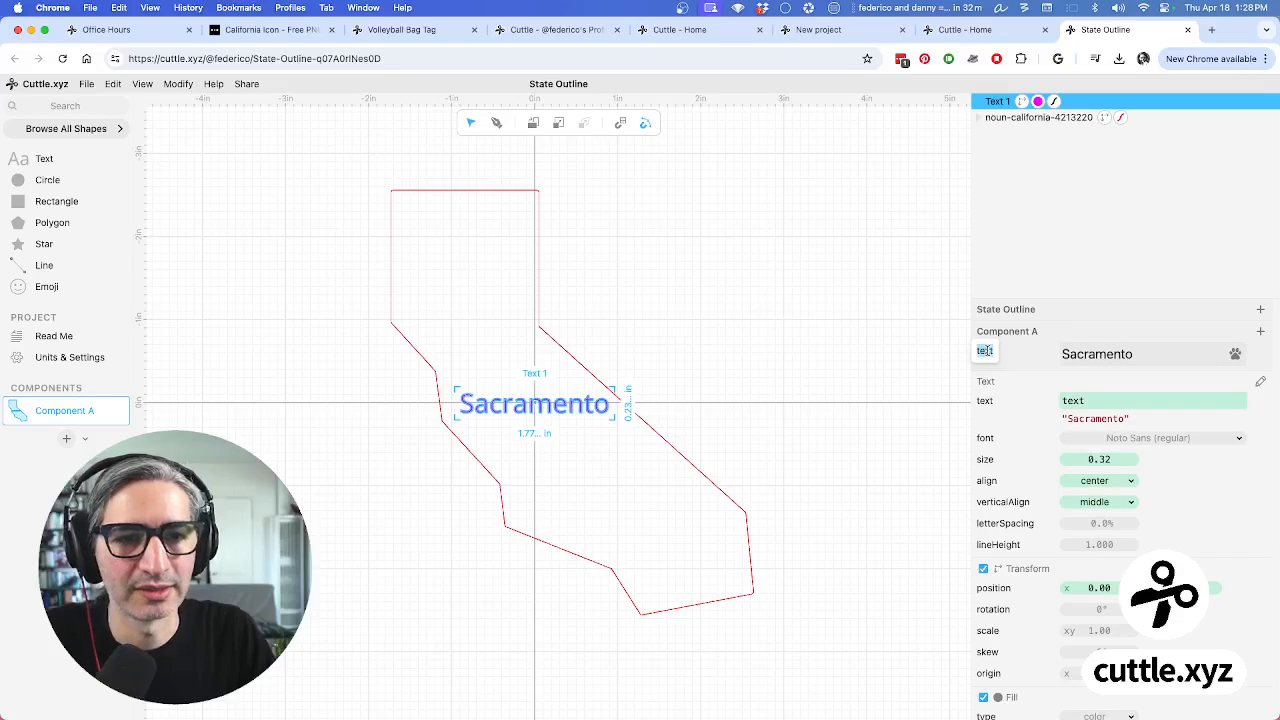
pyautogui.write('ci')
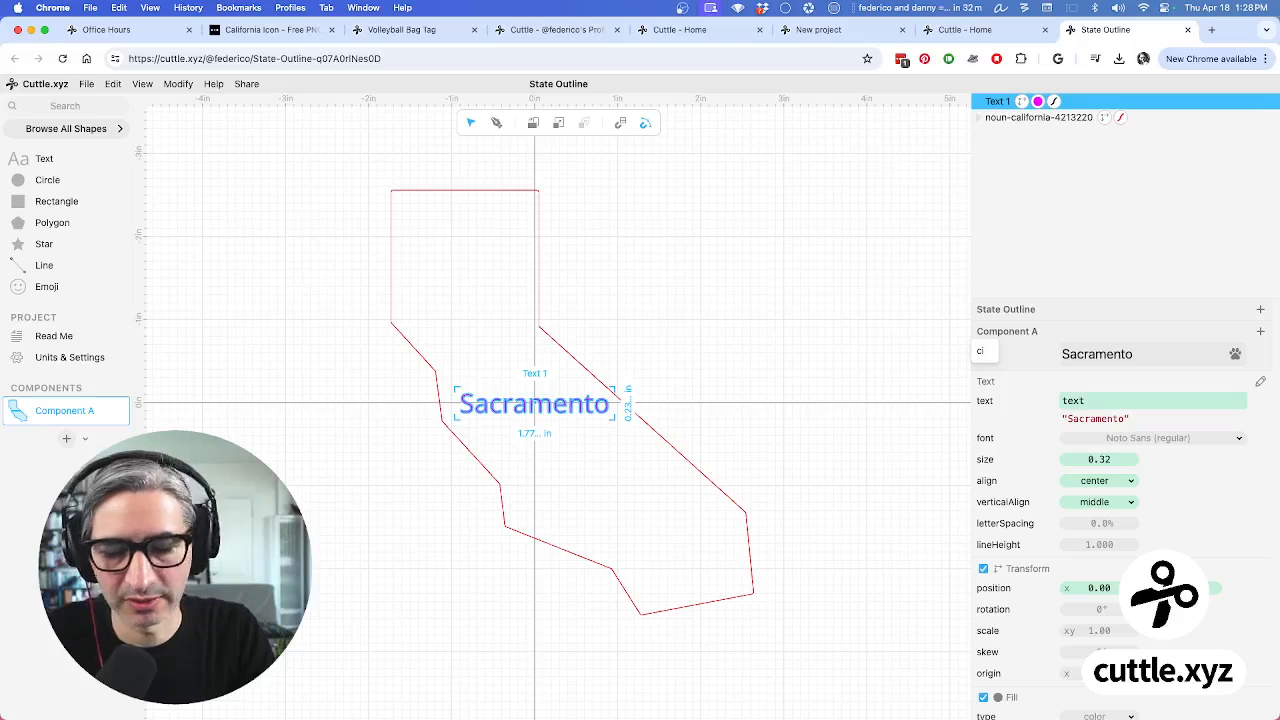
pyautogui.write('tyName')
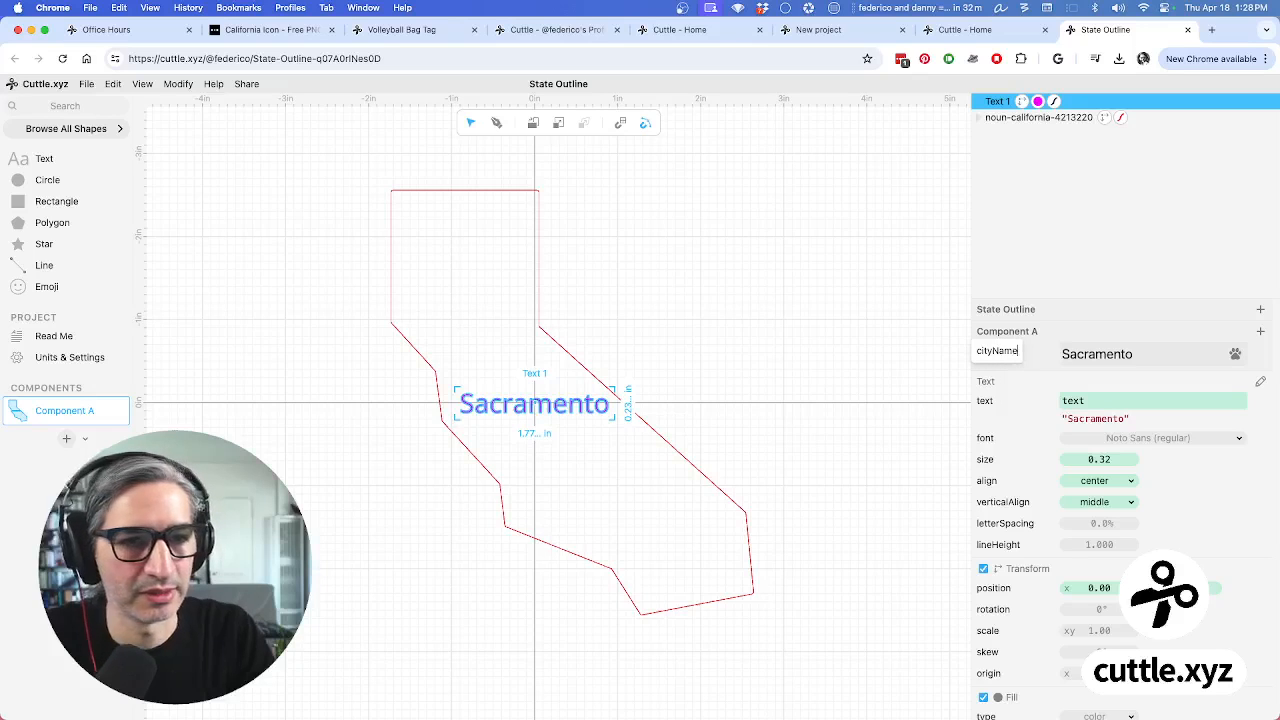
pyautogui.click(765, 330)
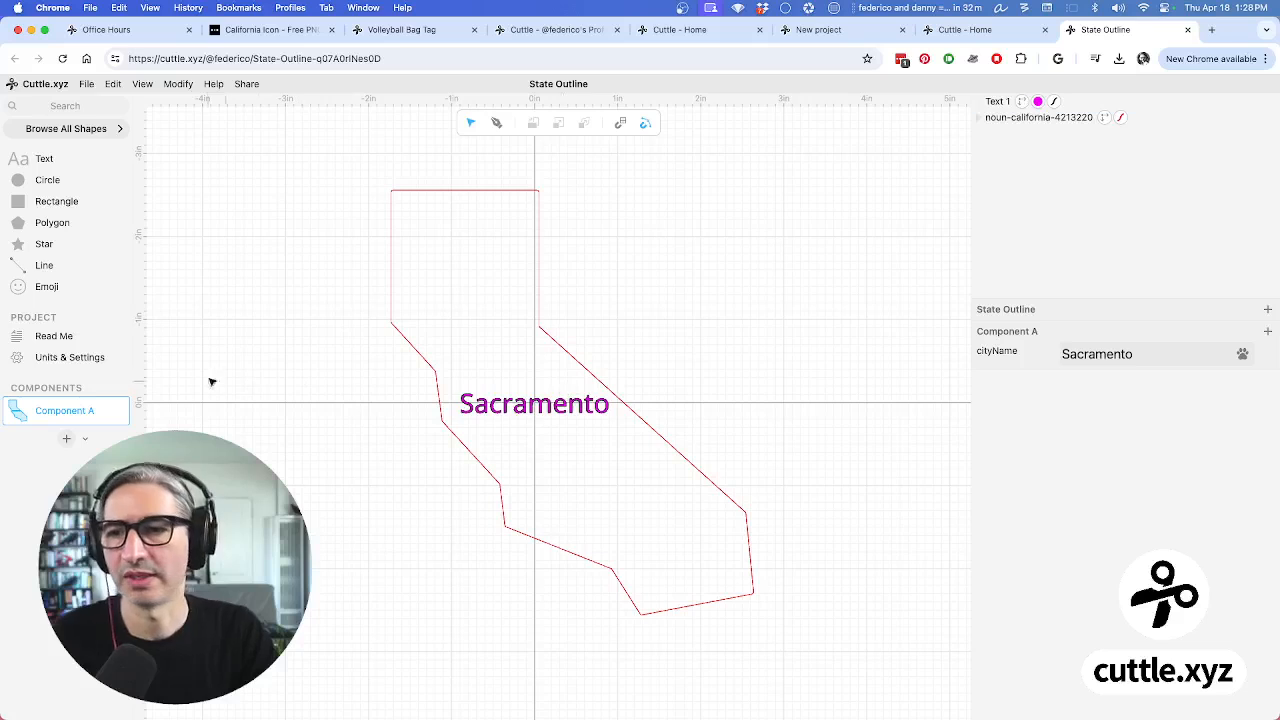
# Embed Component A in the Read Me page's notes
pyautogui.click(54, 337)
pyautogui.click(486, 263)
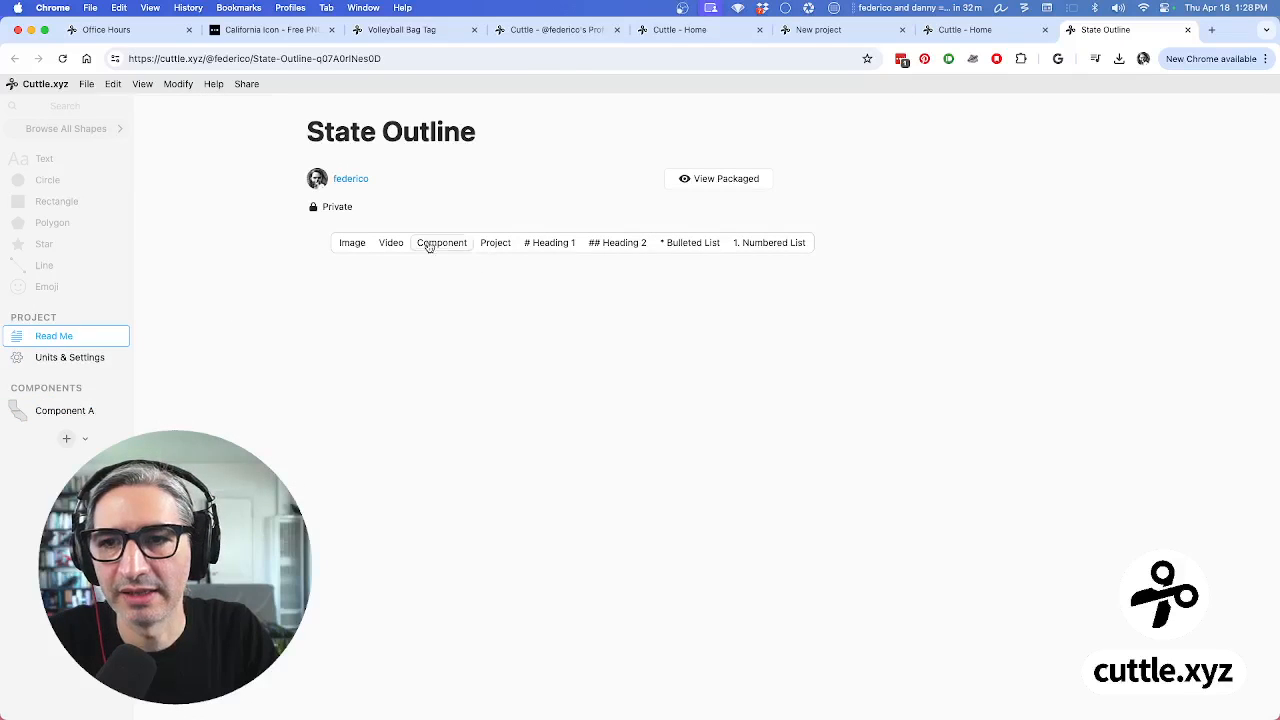
pyautogui.click(442, 243)
pyautogui.click(458, 263)
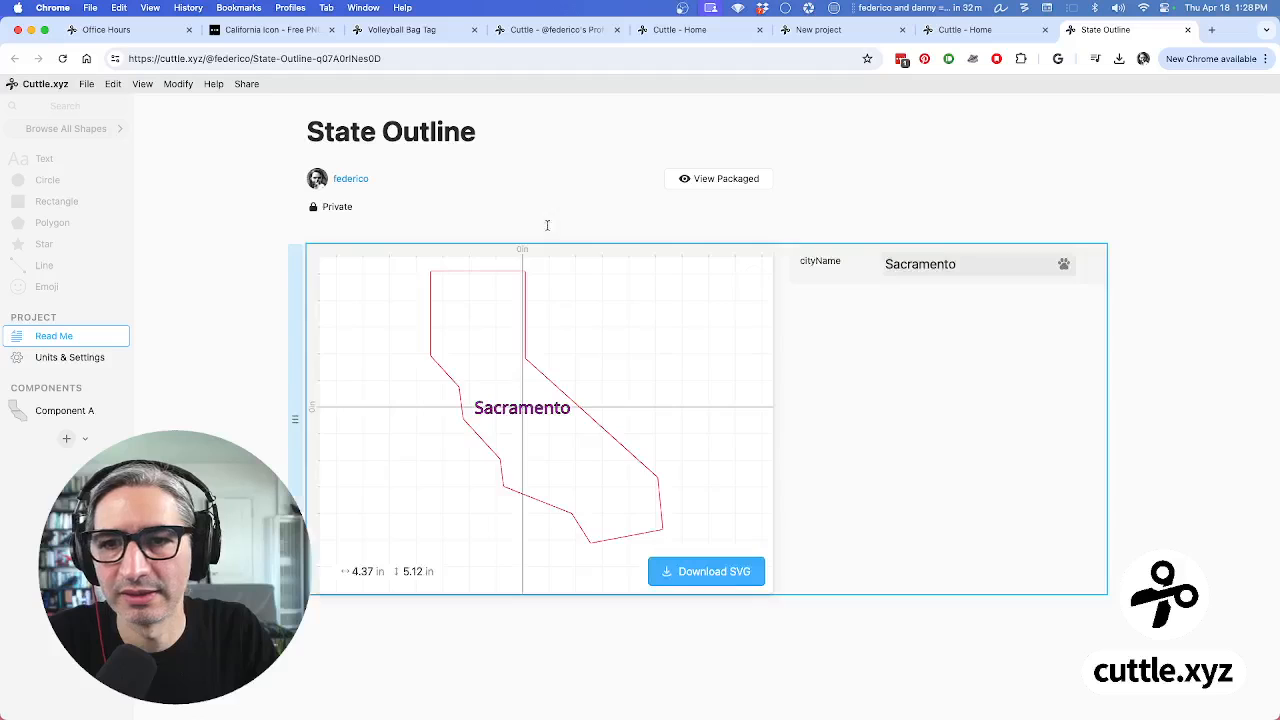
# Change the embedded cityName field to 'Los Angeles', then to 'Oakland'
pyautogui.doubleClick(933, 265)
pyautogui.write('KLo')
pyautogui.press('BackSpace')
pyautogui.press('BackSpace')
pyautogui.press('BackSpace')
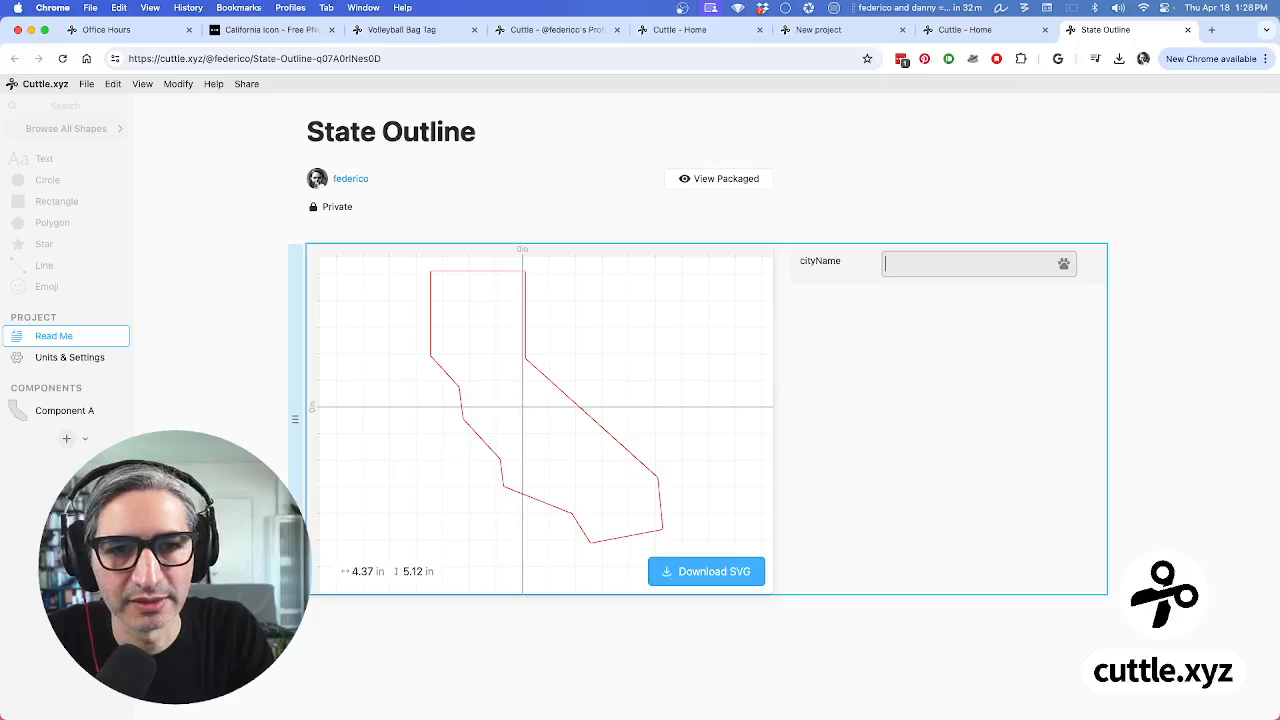
pyautogui.write('Los Angle')
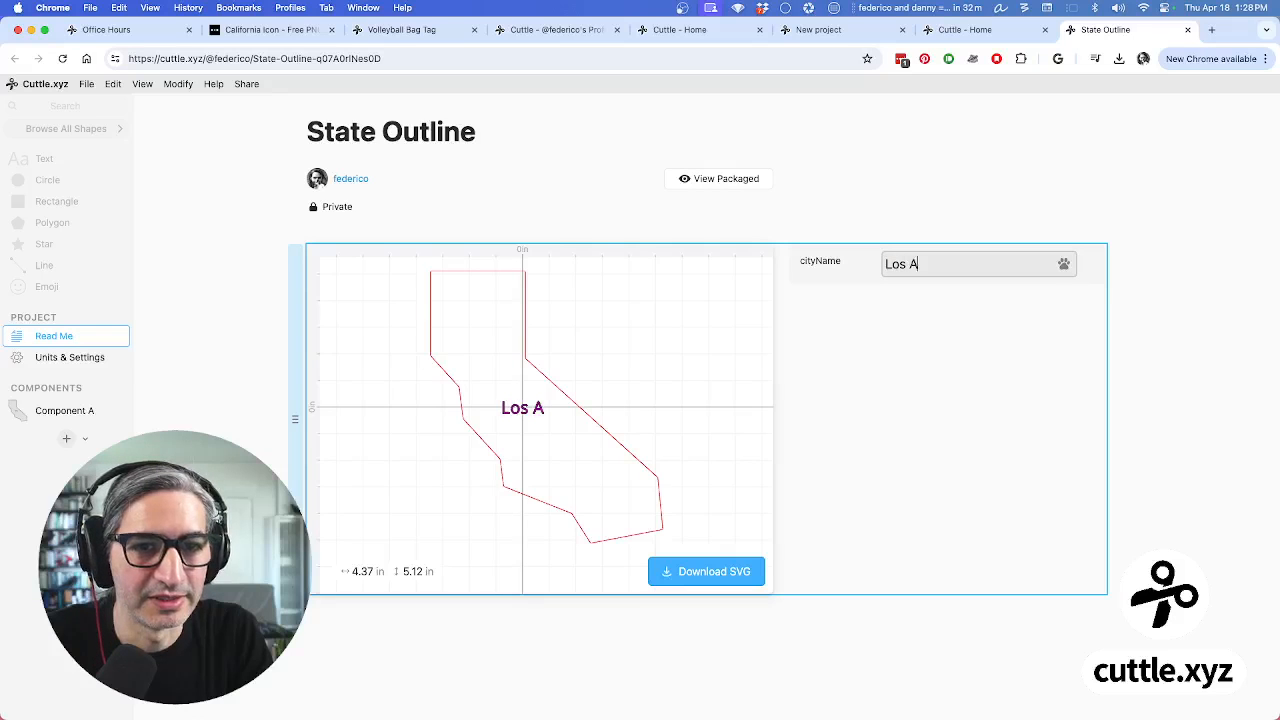
pyautogui.press('BackSpace')
pyautogui.press('BackSpace')
pyautogui.write('eles')
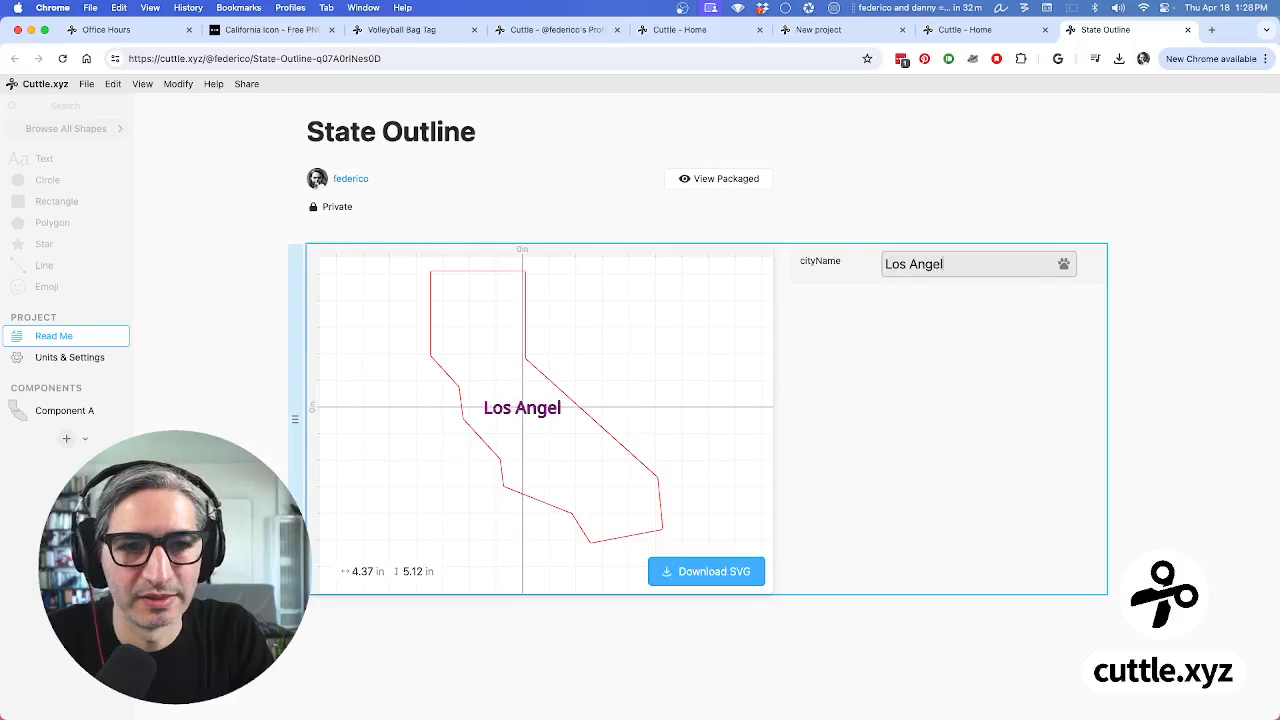
pyautogui.press('BackSpace')
pyautogui.press('BackSpace')
pyautogui.press('BackSpace')
pyautogui.press('BackSpace')
pyautogui.press('BackSpace')
pyautogui.press('BackSpace')
pyautogui.press('BackSpace')
pyautogui.press('BackSpace')
pyautogui.press('BackSpace')
pyautogui.press('BackSpace')
pyautogui.press('BackSpace')
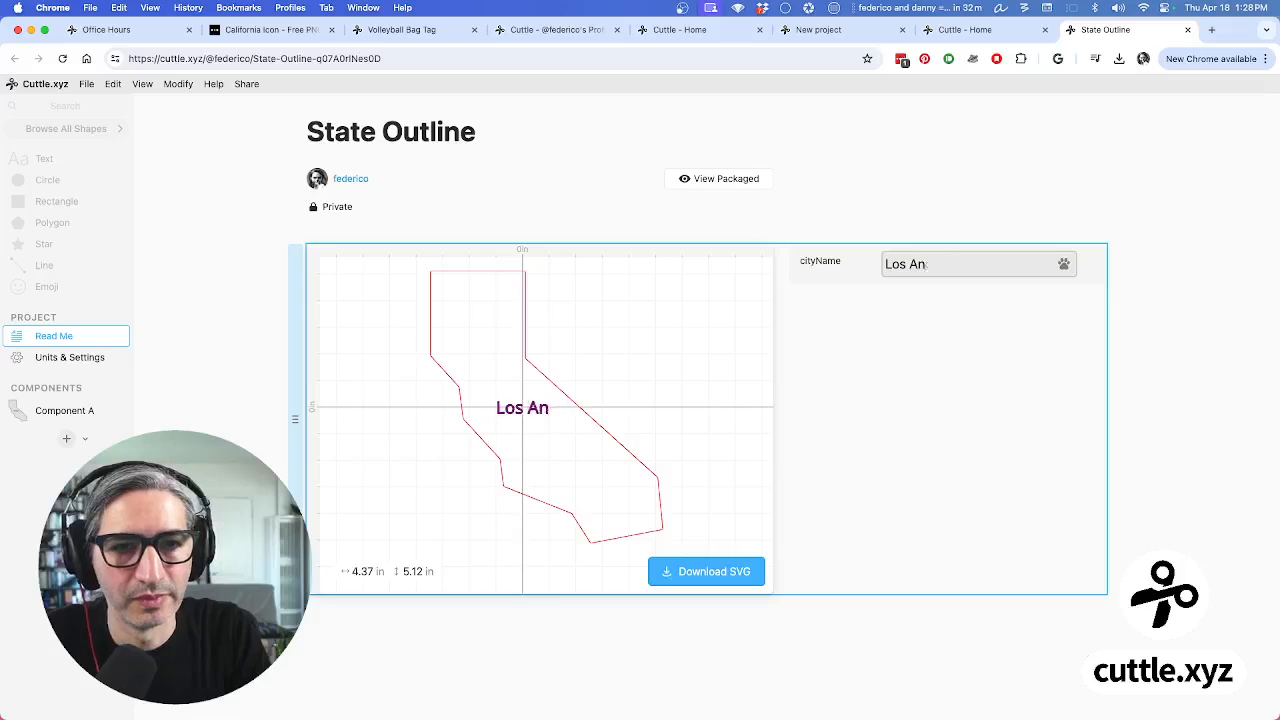
pyautogui.write('Oakland')
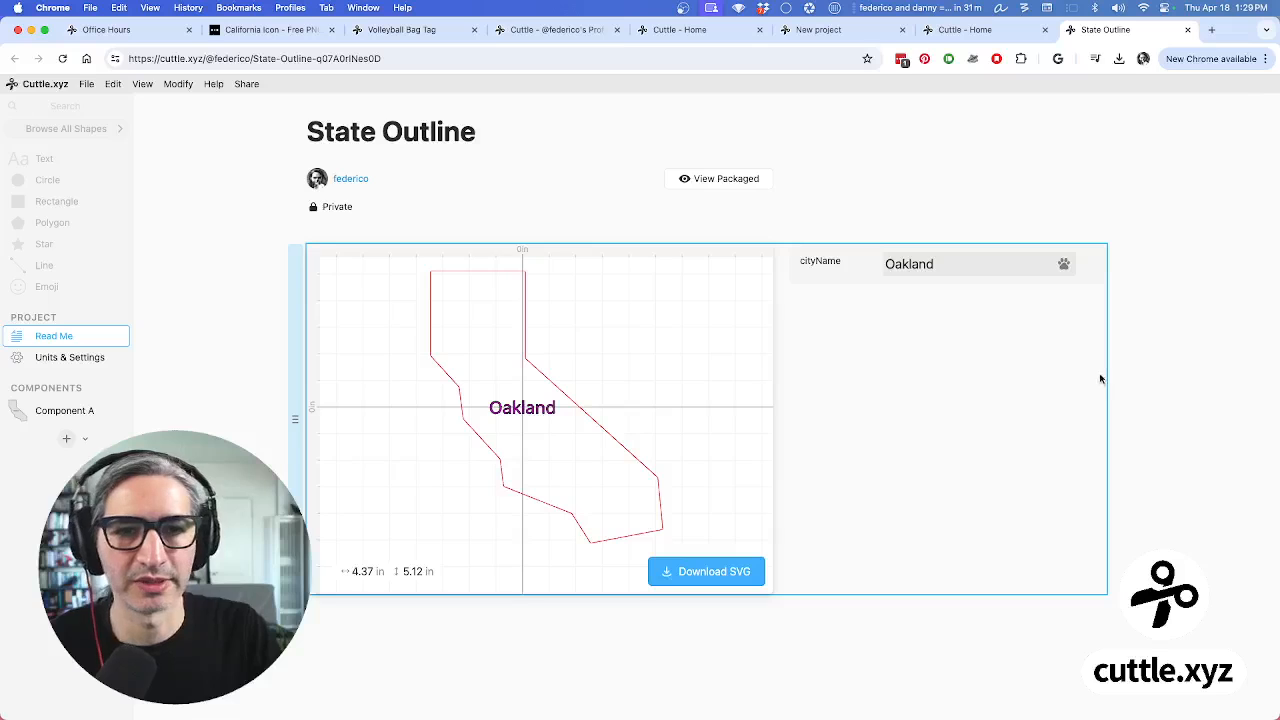
pyautogui.click(906, 654)
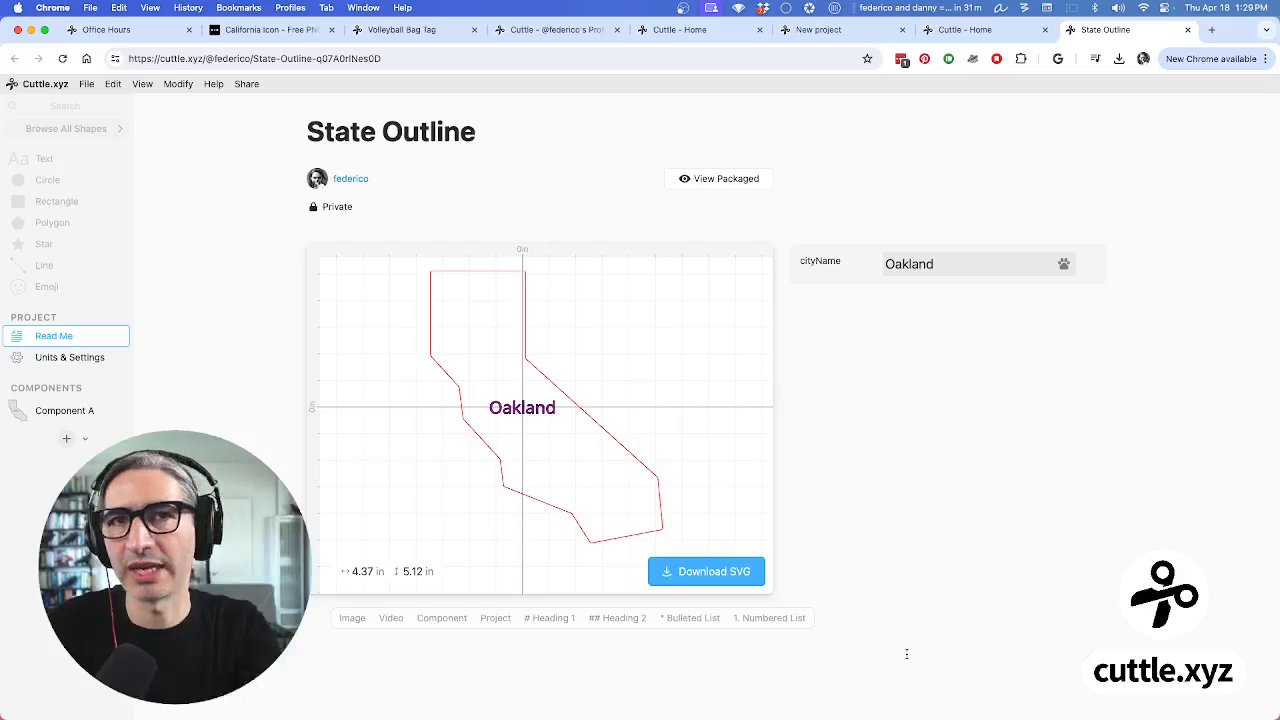
# In Component A, add a 0.34 in circle inside the outline's upper left, then return to Read Me
pyautogui.click(24, 413)
pyautogui.moveTo(44, 181); pyautogui.dragTo(438, 236)
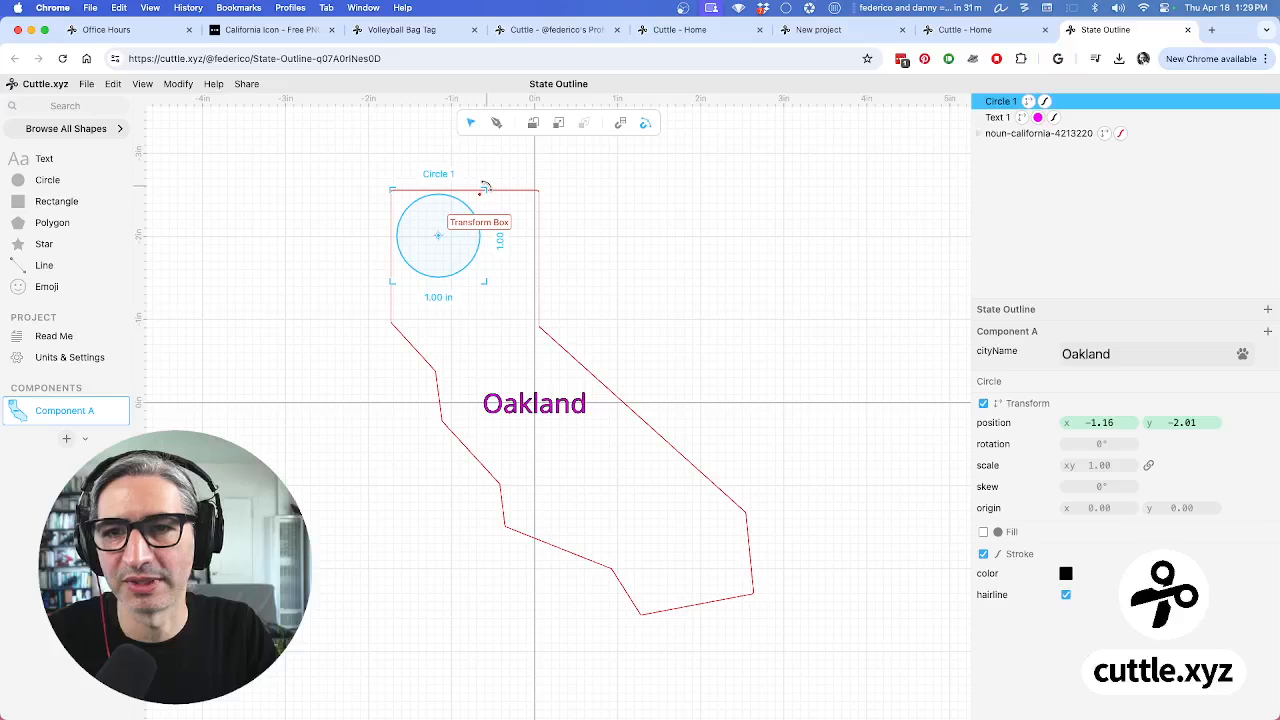
pyautogui.moveTo(485, 189); pyautogui.dragTo(424, 221)
pyautogui.click(347, 210)
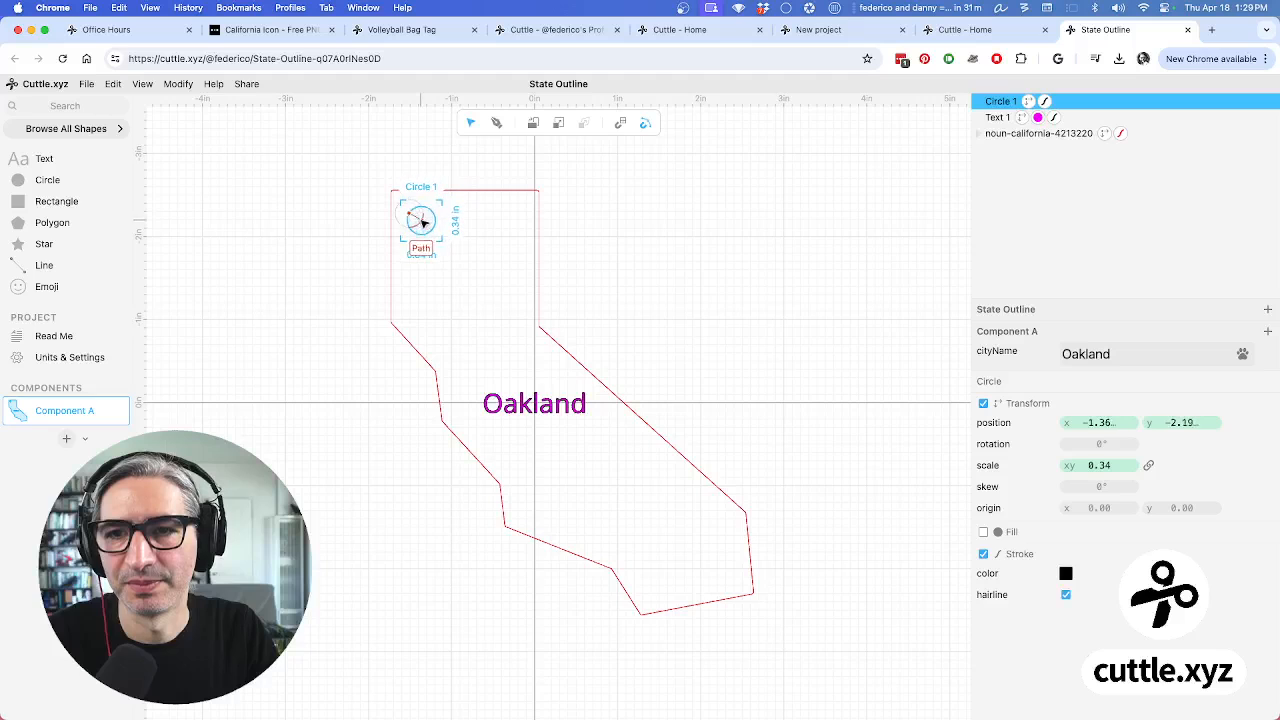
pyautogui.click(326, 212)
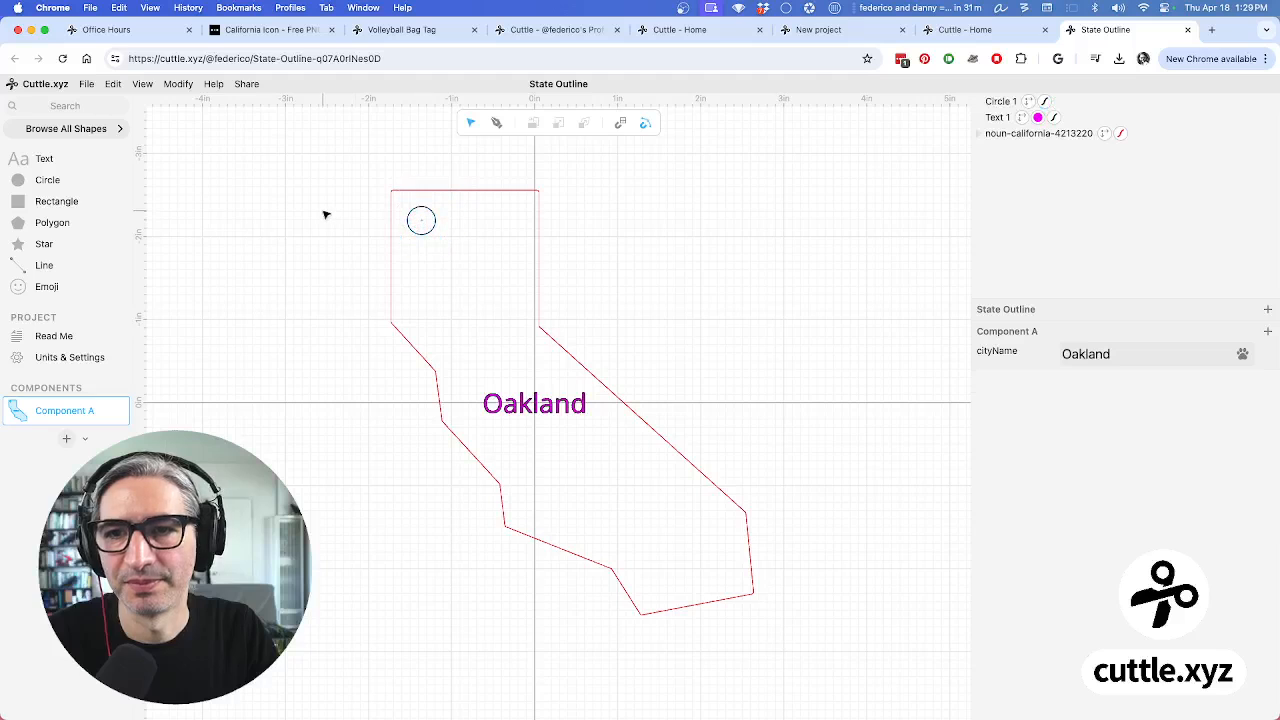
pyautogui.click(86, 337)
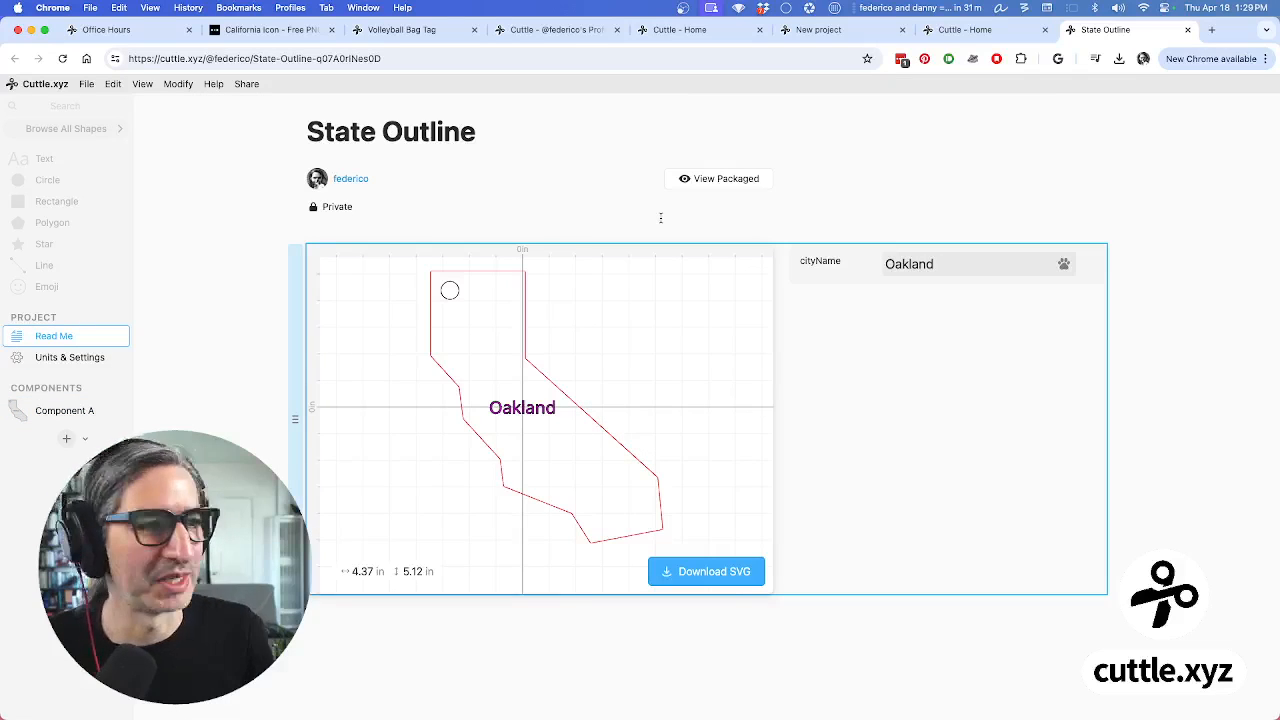